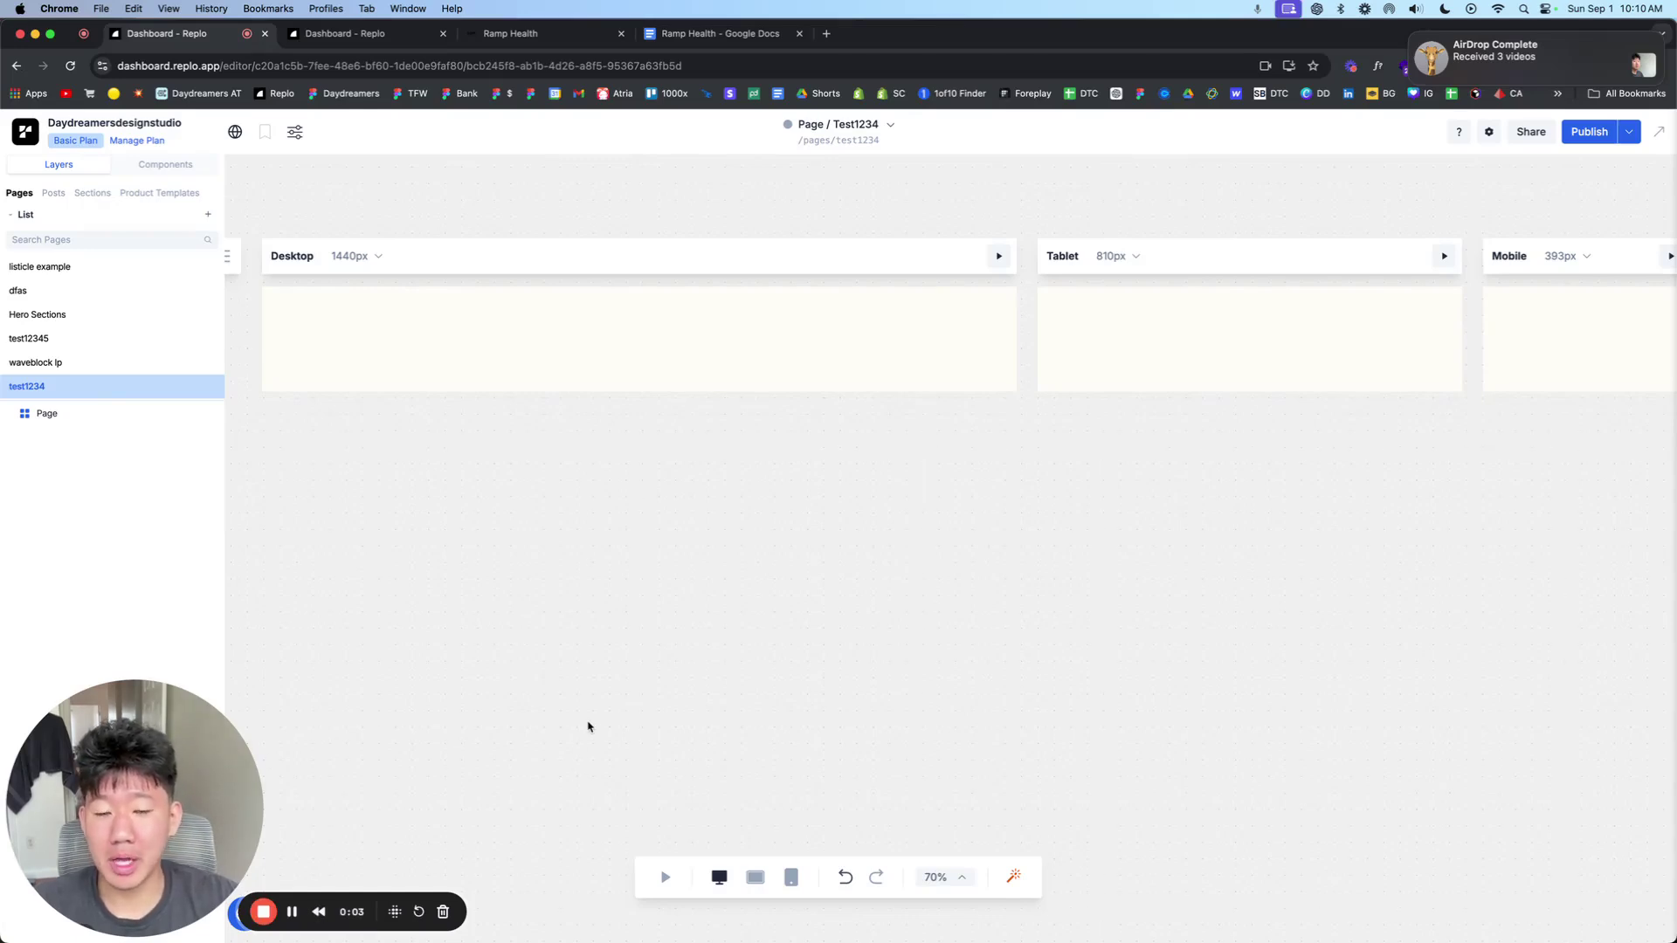
Step: Switch to the Simple Replo V1 template page and clear the selected container
{"action": "scroll", "coordinate": [603, 554], "scroll_direction": "down", "scroll_amount": 3}
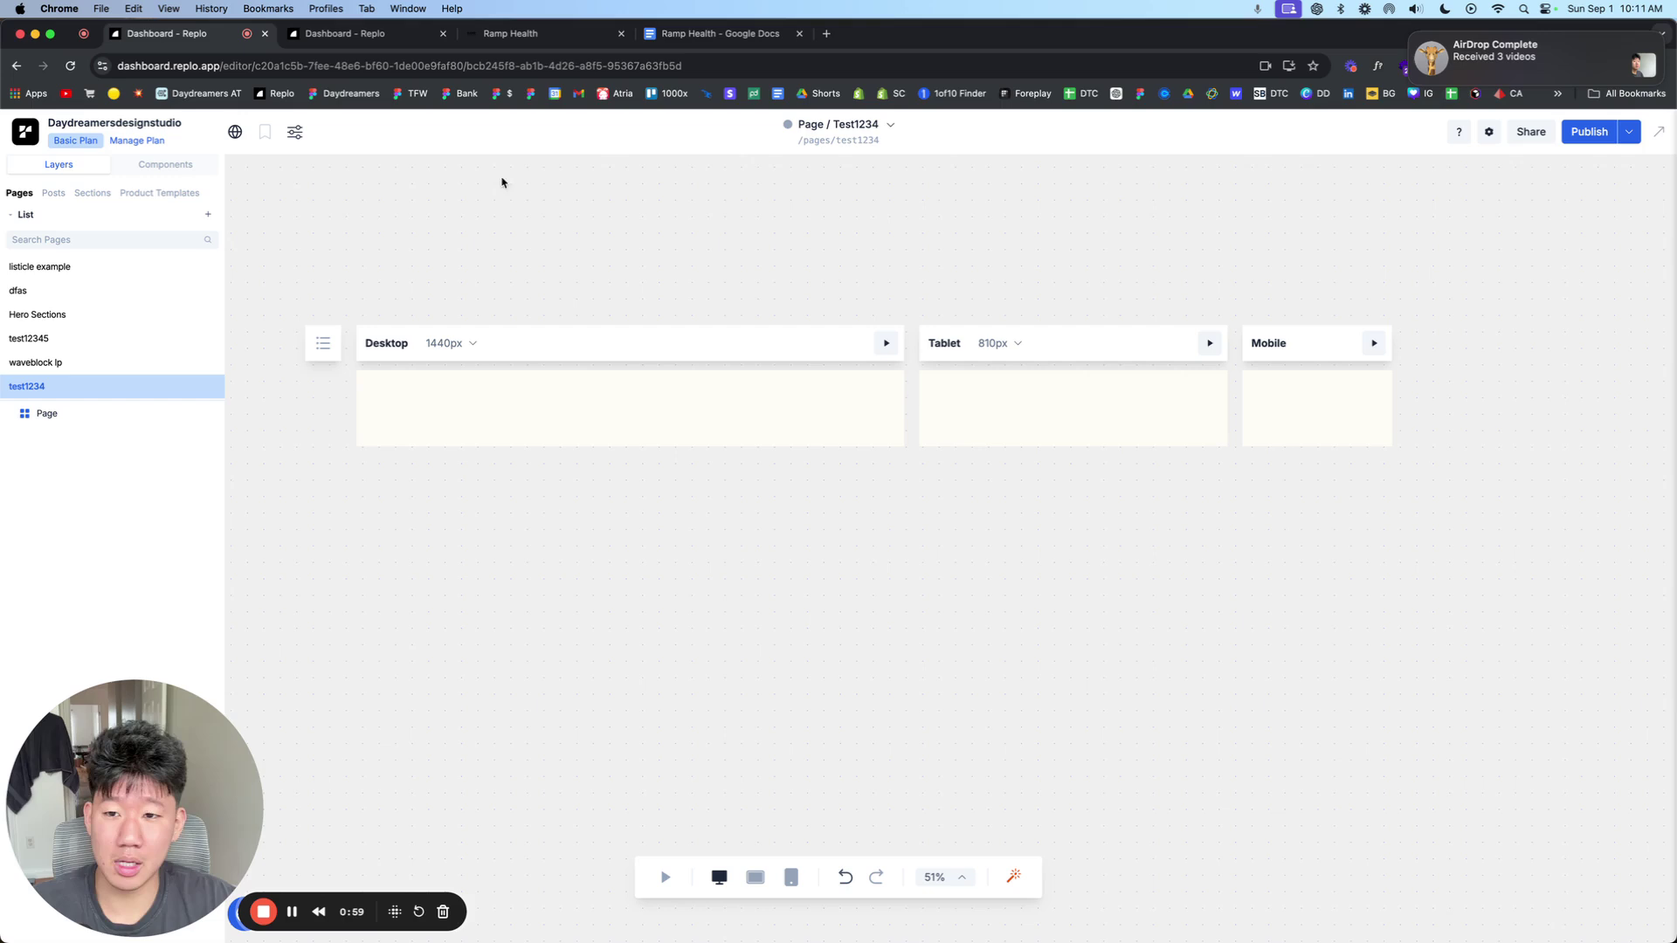
{"action": "left_click", "coordinate": [345, 33]}
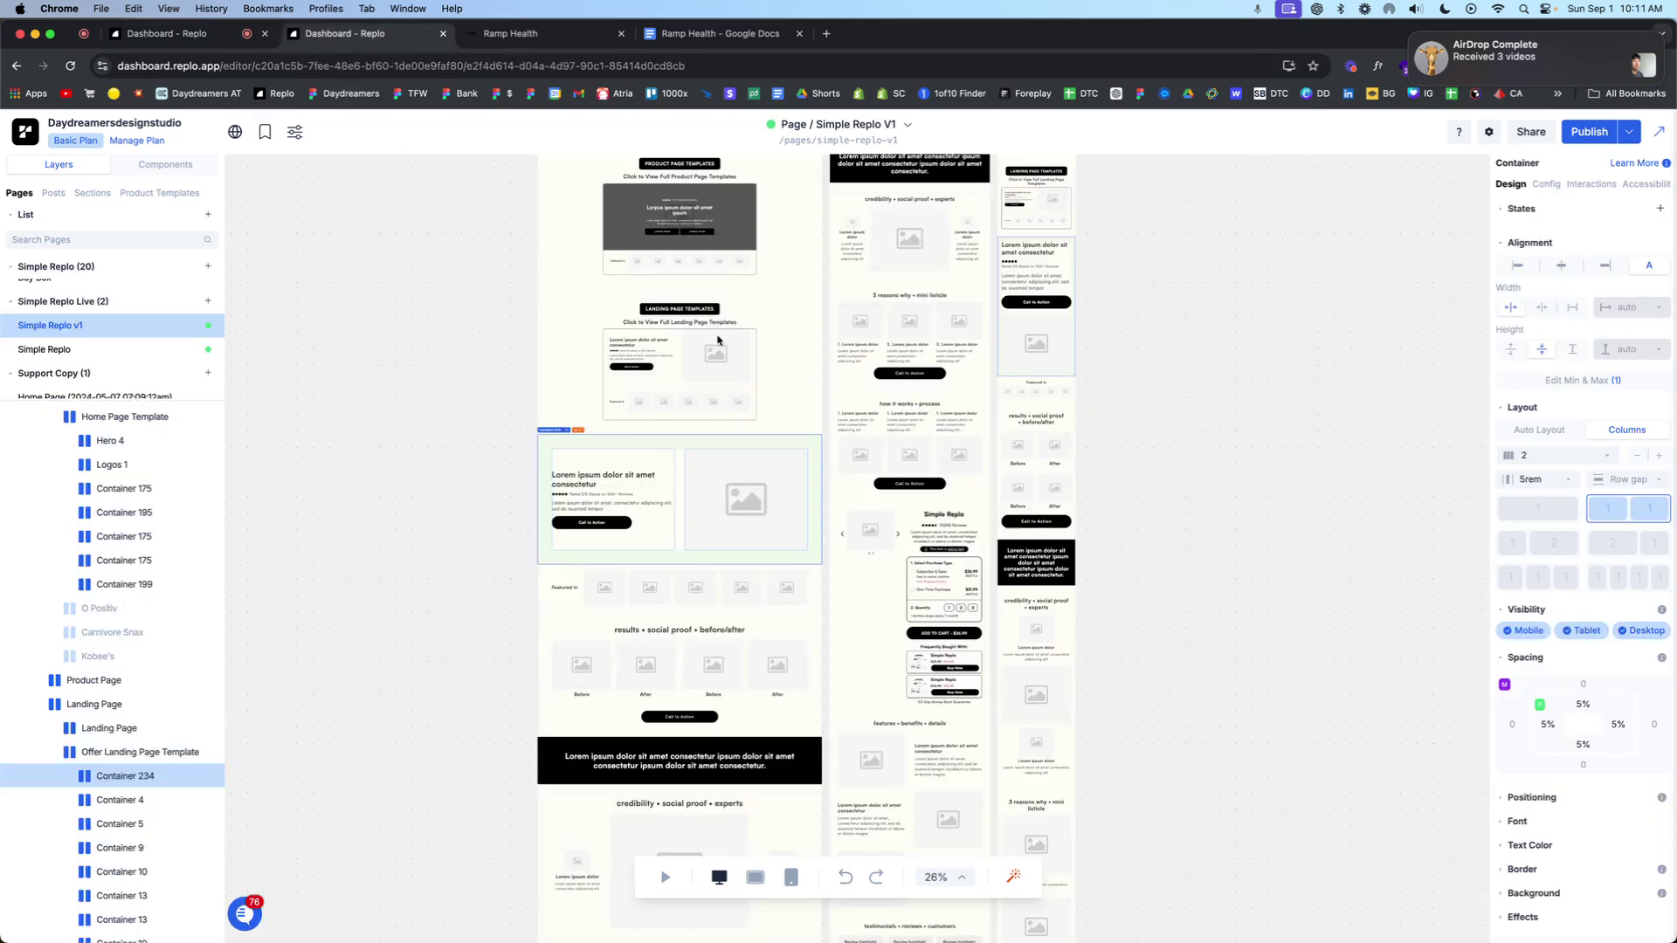
{"action": "scroll", "coordinate": [554, 431], "scroll_direction": "up", "scroll_amount": 10}
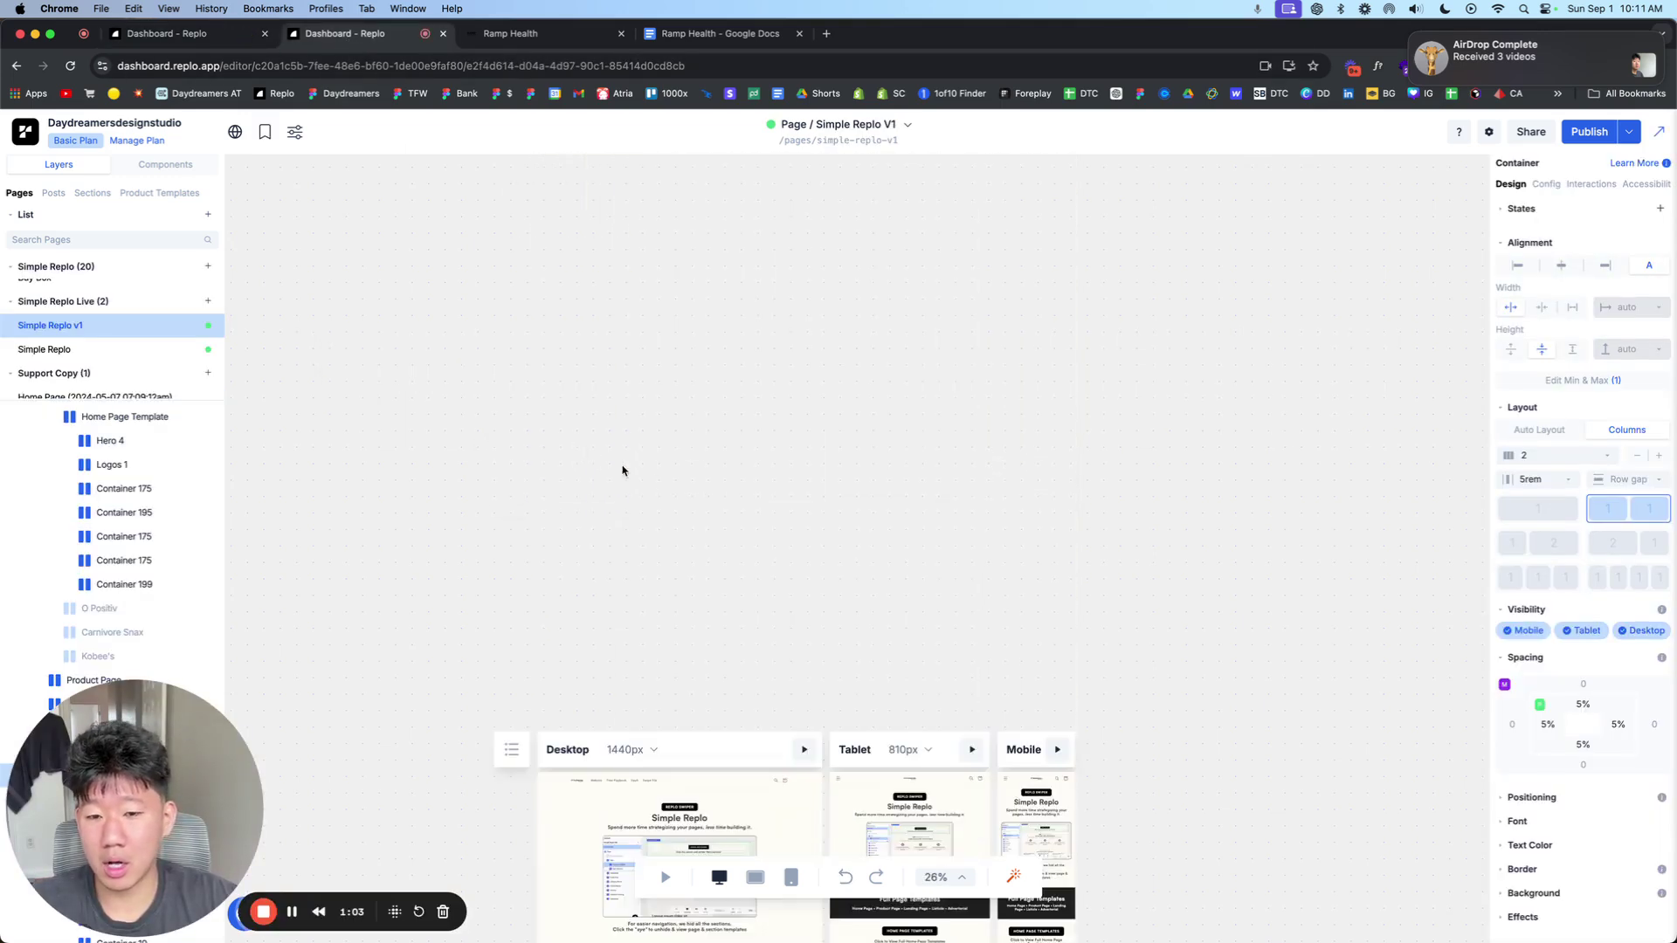
{"action": "scroll", "coordinate": [621, 468], "scroll_direction": "down", "scroll_amount": 6}
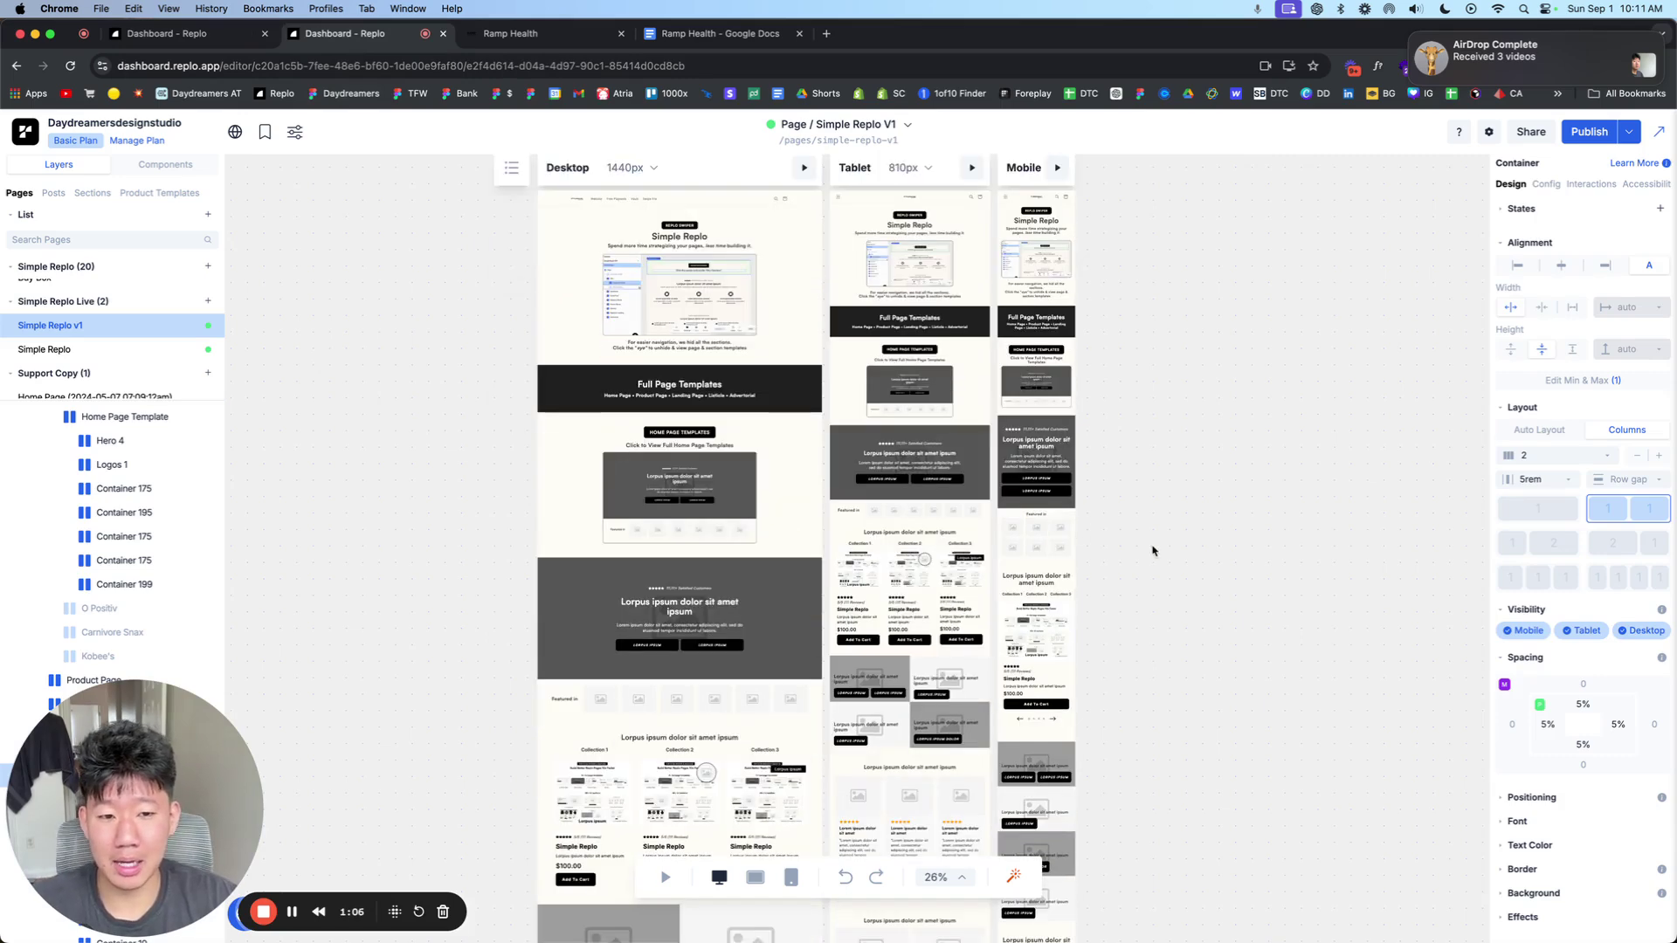
{"action": "left_click", "coordinate": [1157, 546]}
Step: Scroll through the templates, then bring up the Ramp Health pdp-new-v2 product page
{"action": "scroll", "coordinate": [794, 457], "scroll_direction": "down", "scroll_amount": 10}
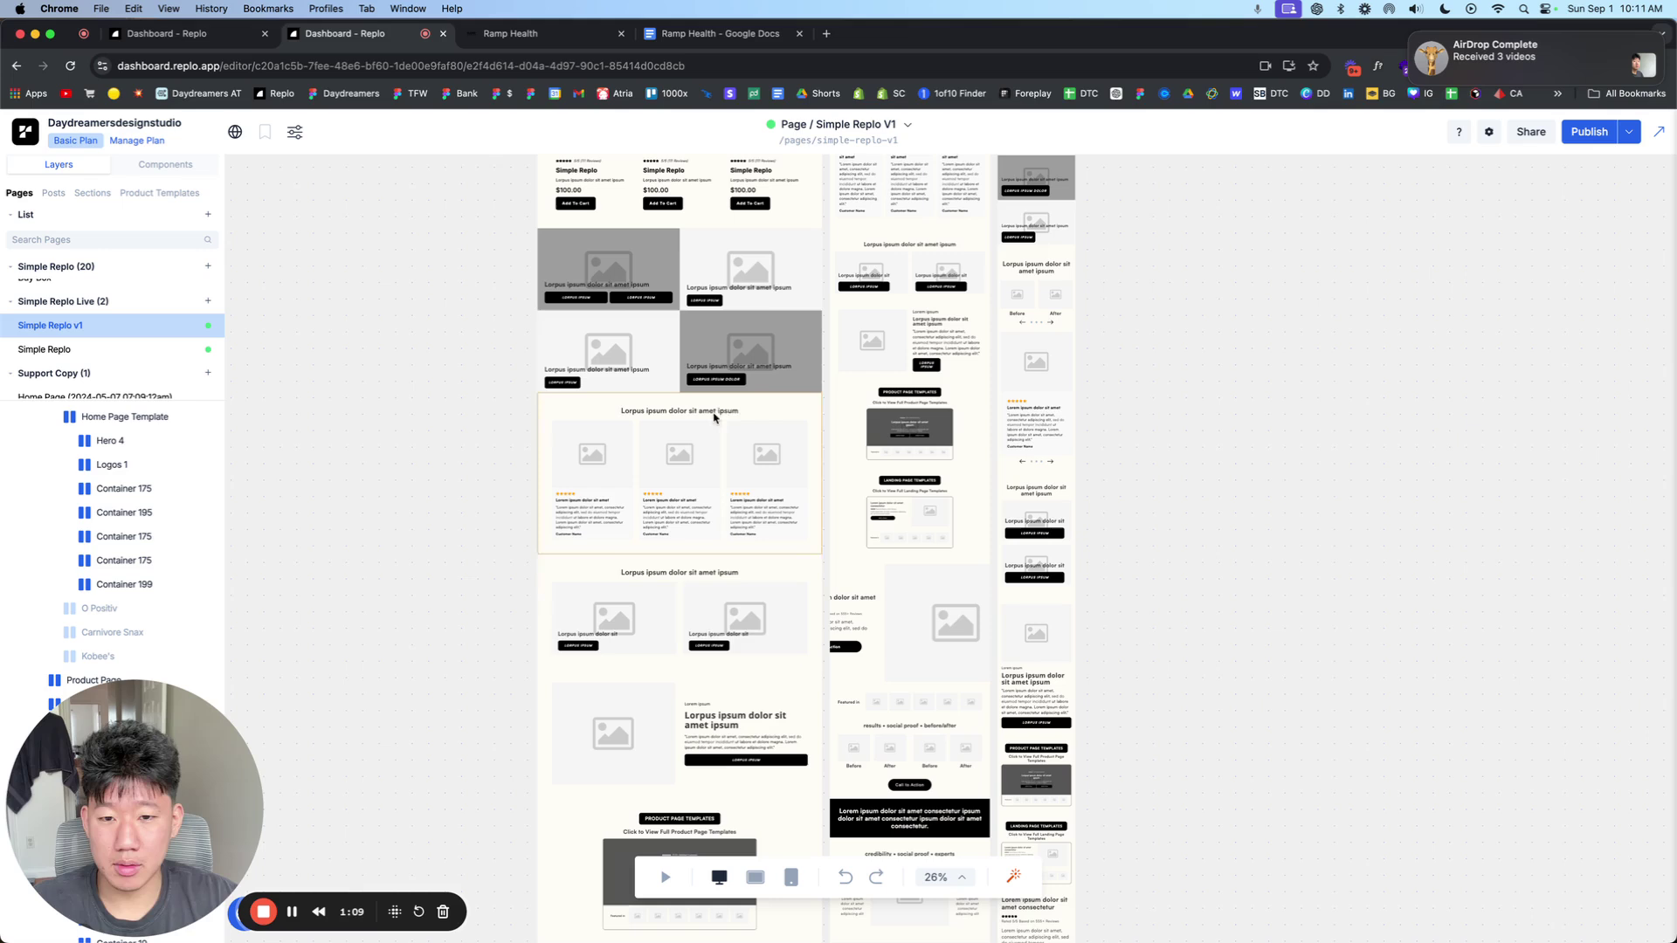
{"action": "scroll", "coordinate": [512, 424], "scroll_direction": "down", "scroll_amount": 1}
{"action": "scroll", "coordinate": [512, 423], "scroll_direction": "down", "scroll_amount": 3}
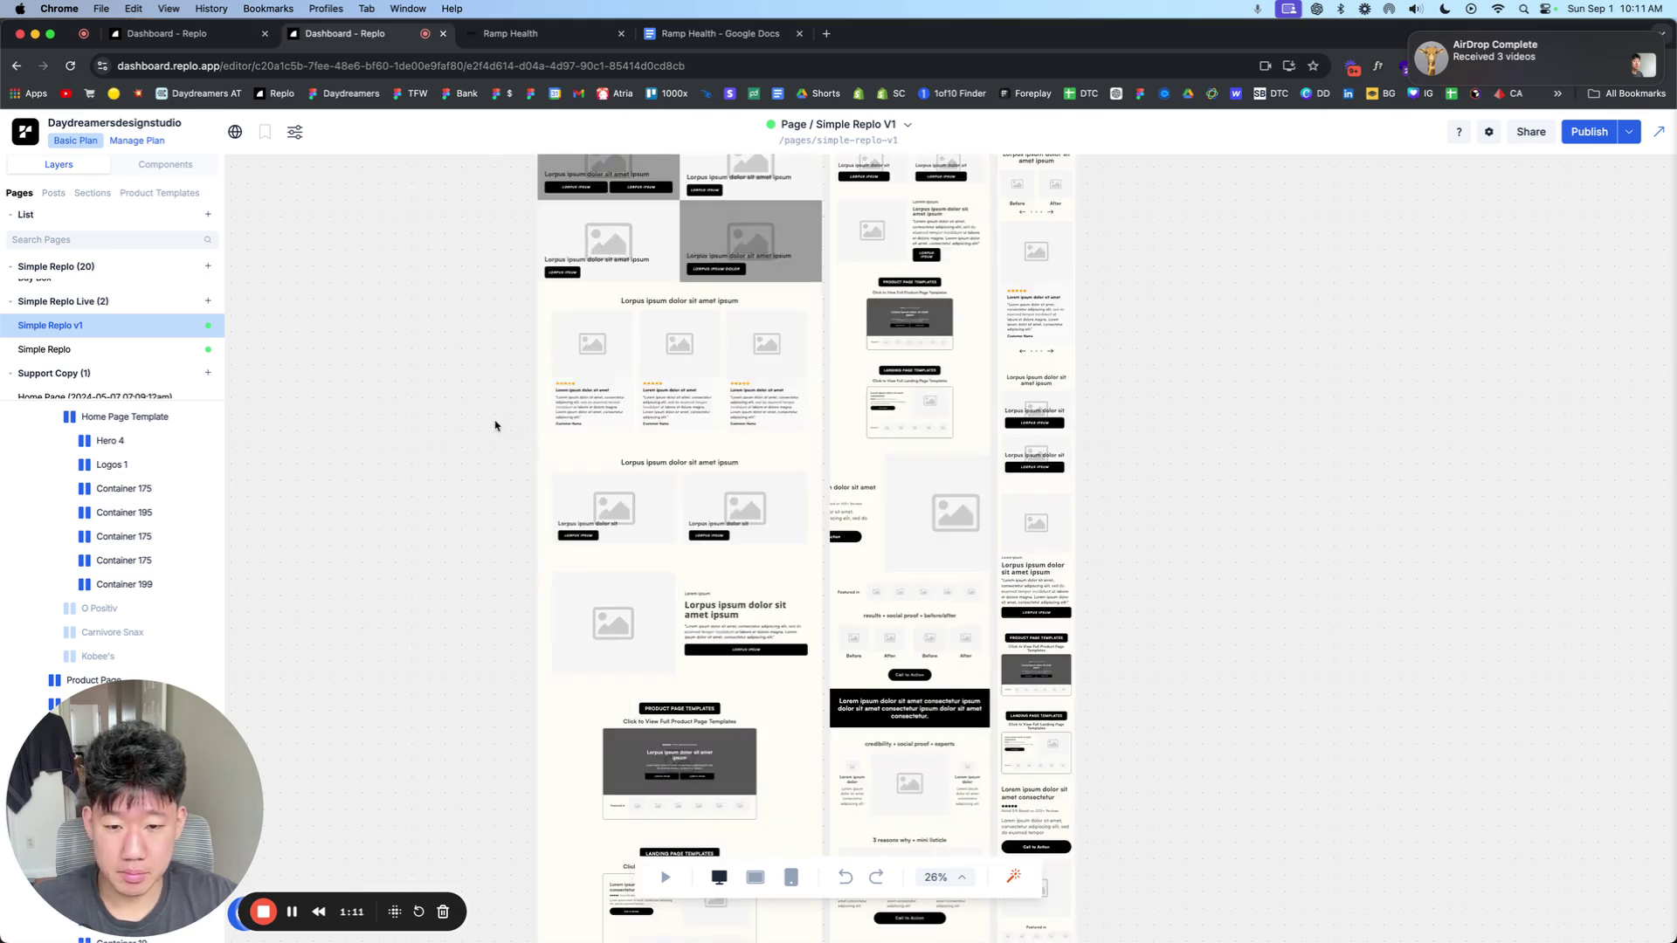
{"action": "scroll", "coordinate": [509, 428], "scroll_direction": "up", "scroll_amount": 2}
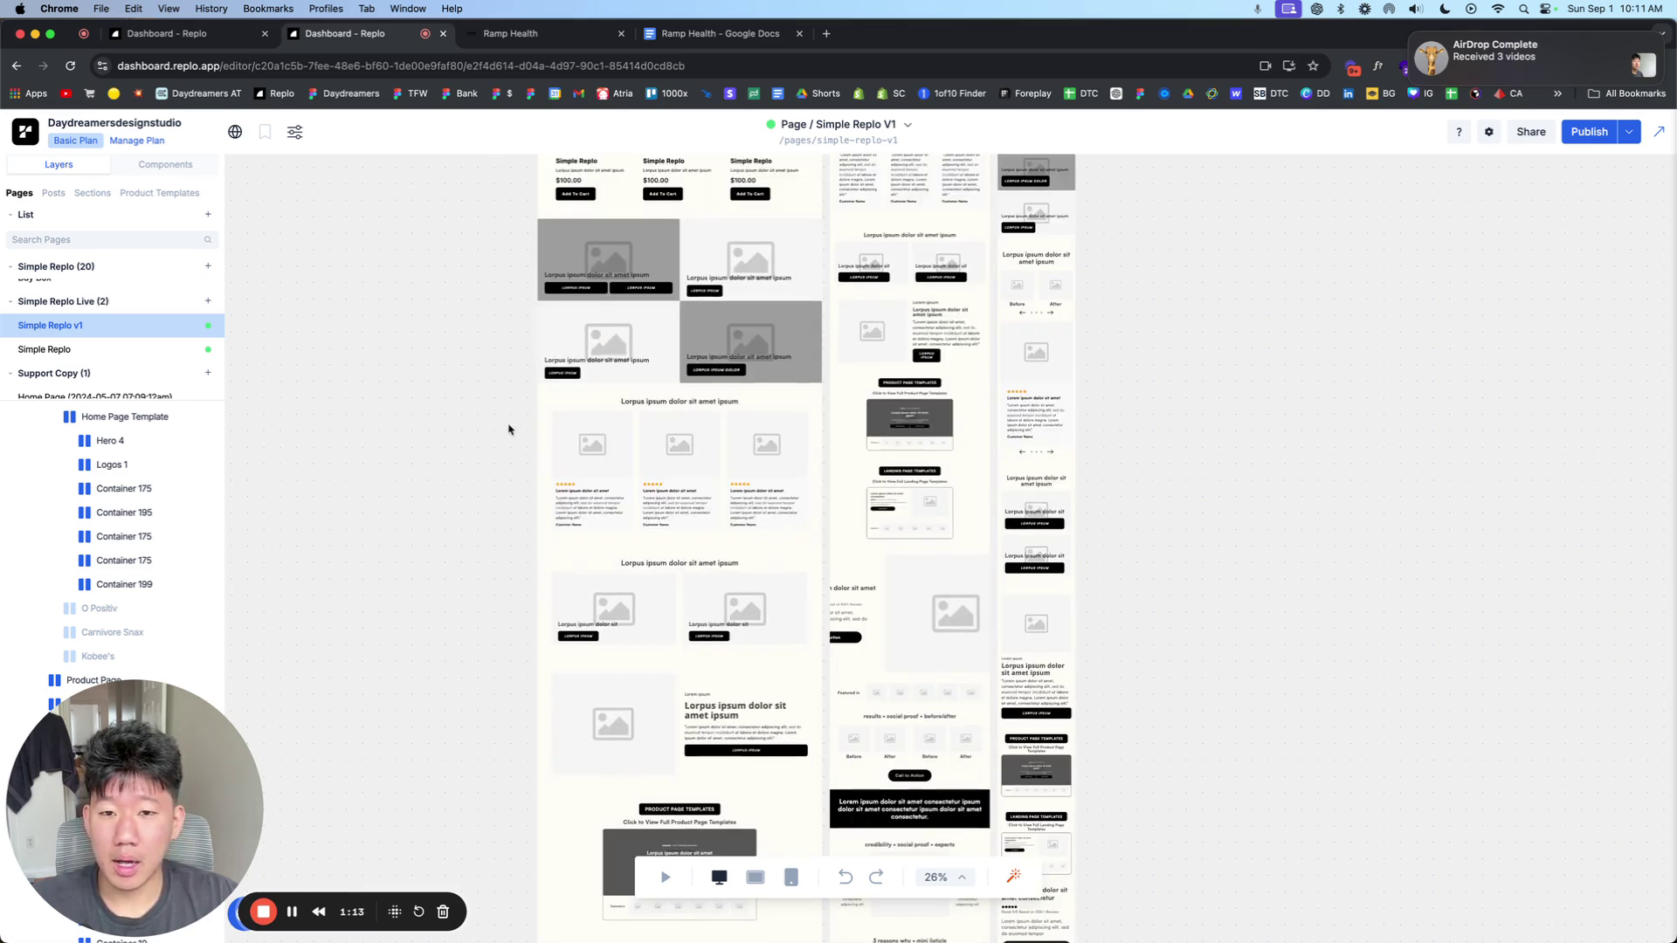
{"action": "scroll", "coordinate": [460, 378], "scroll_direction": "up", "scroll_amount": 1}
{"action": "left_click", "coordinate": [509, 34]}
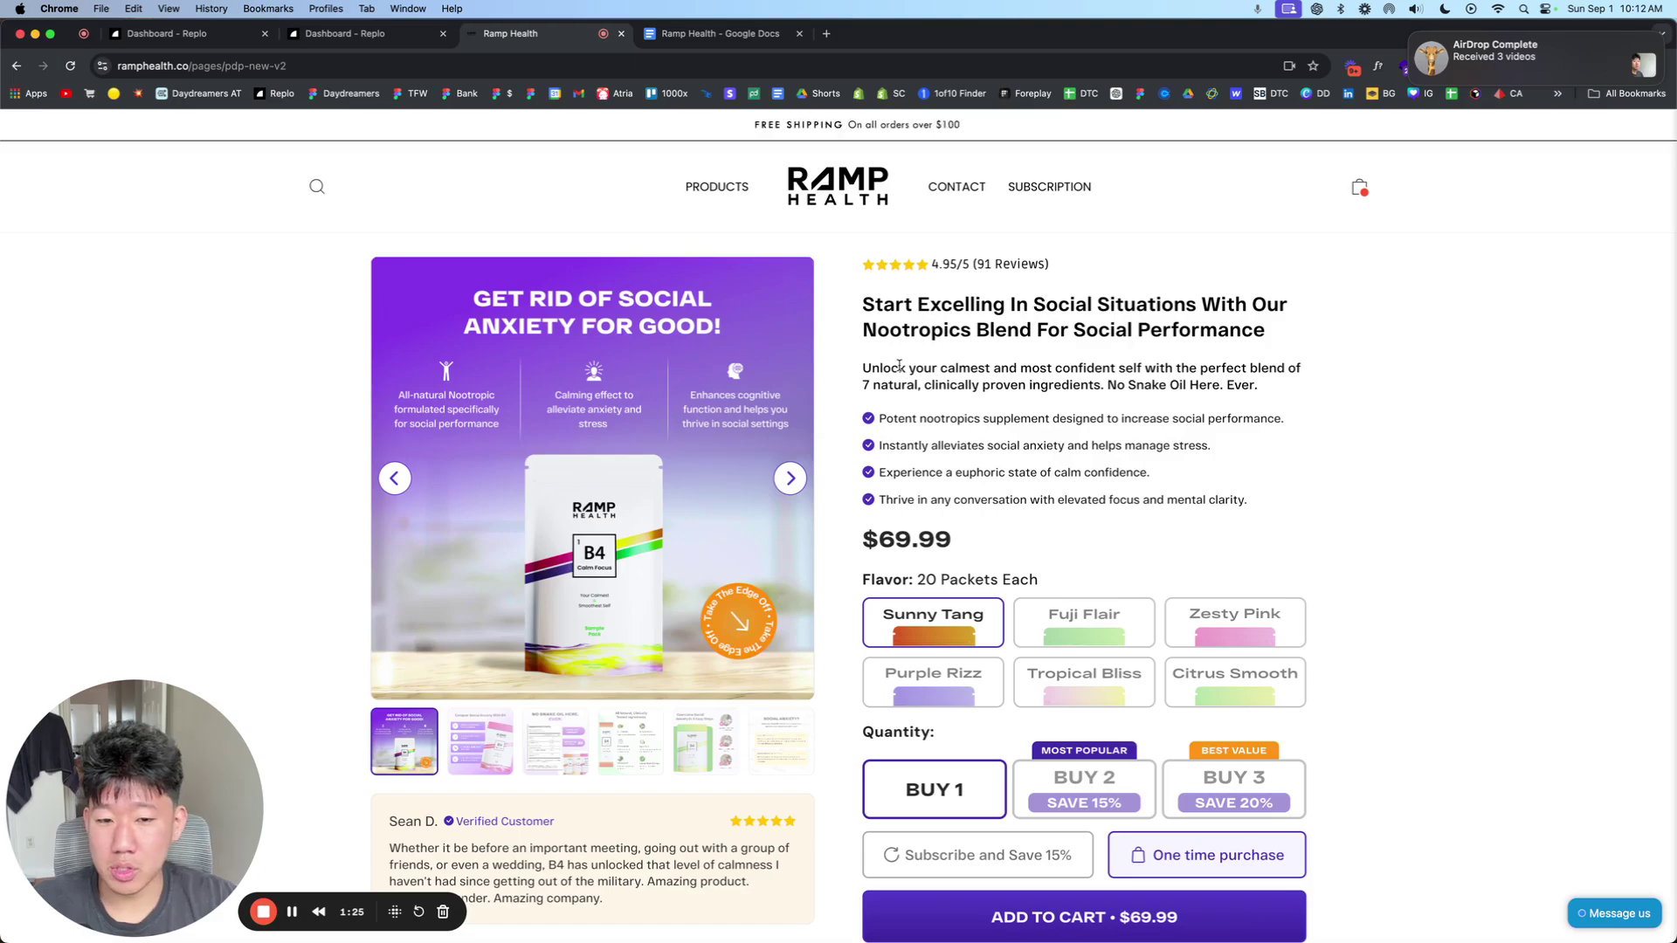
Step: Scroll through the Ramp Health B4 product page, then switch to the six-section outline doc
{"action": "scroll", "coordinate": [1145, 647], "scroll_direction": "down", "scroll_amount": 15}
{"action": "scroll", "coordinate": [1145, 647], "scroll_direction": "down", "scroll_amount": 10}
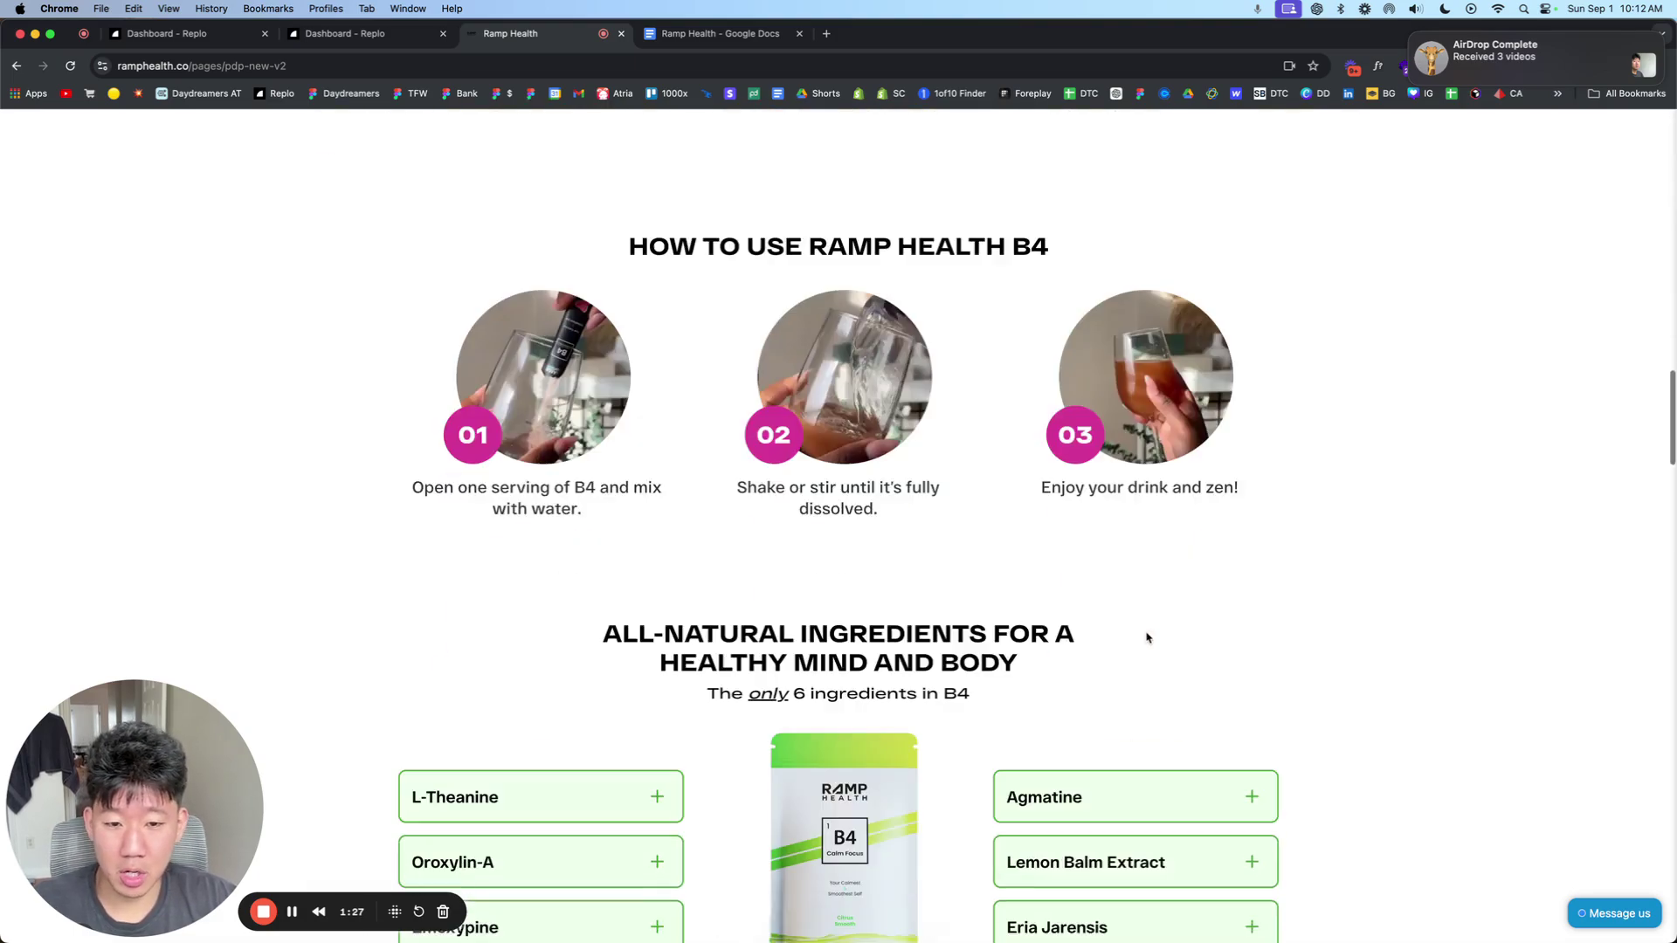
{"action": "scroll", "coordinate": [1150, 644], "scroll_direction": "up", "scroll_amount": 20}
{"action": "scroll", "coordinate": [1152, 612], "scroll_direction": "up", "scroll_amount": 3}
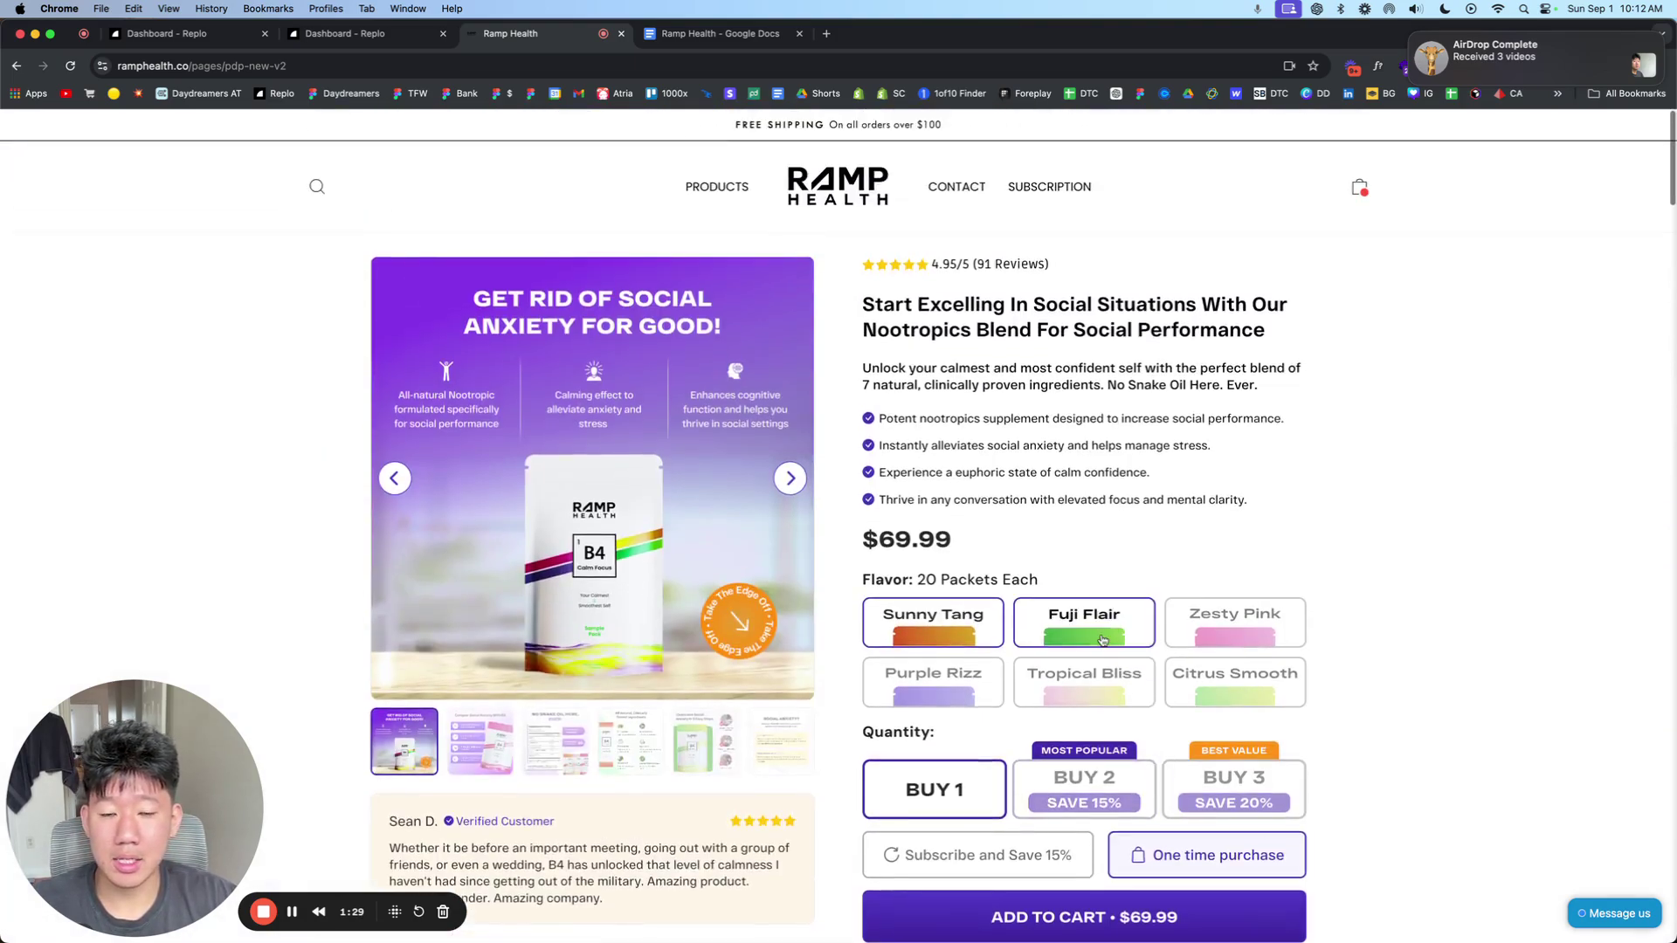
{"action": "scroll", "coordinate": [1153, 612], "scroll_direction": "down", "scroll_amount": 5}
{"action": "scroll", "coordinate": [1135, 602], "scroll_direction": "up", "scroll_amount": 4}
{"action": "left_click", "coordinate": [1094, 587]}
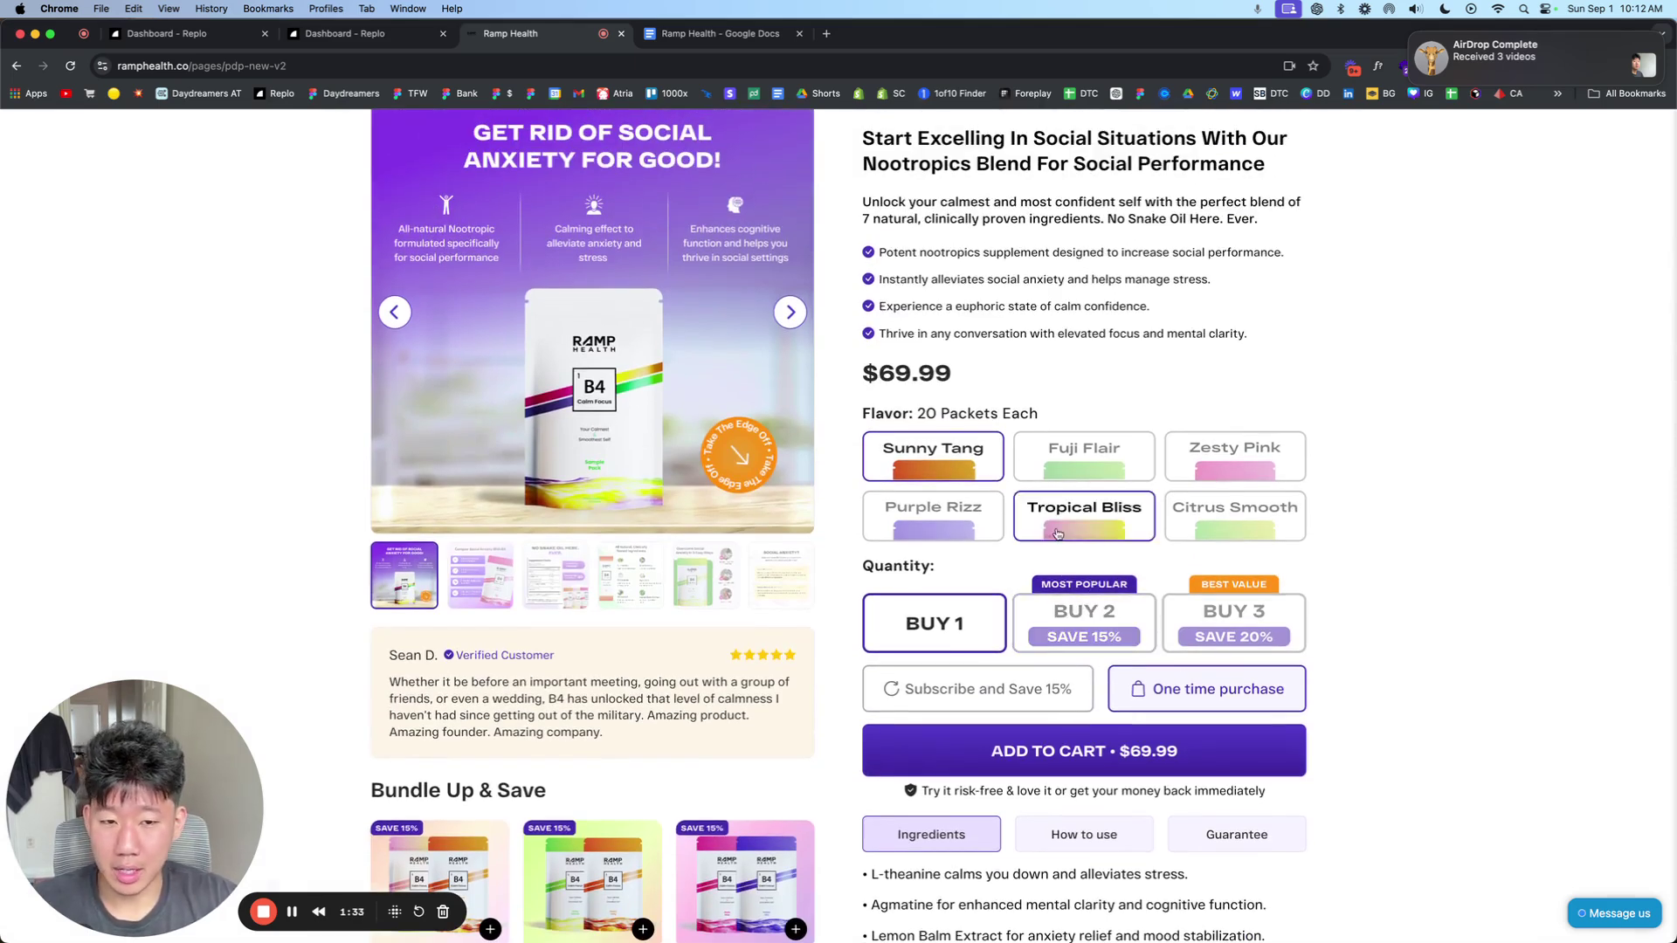
{"action": "scroll", "coordinate": [1061, 541], "scroll_direction": "up", "scroll_amount": 2}
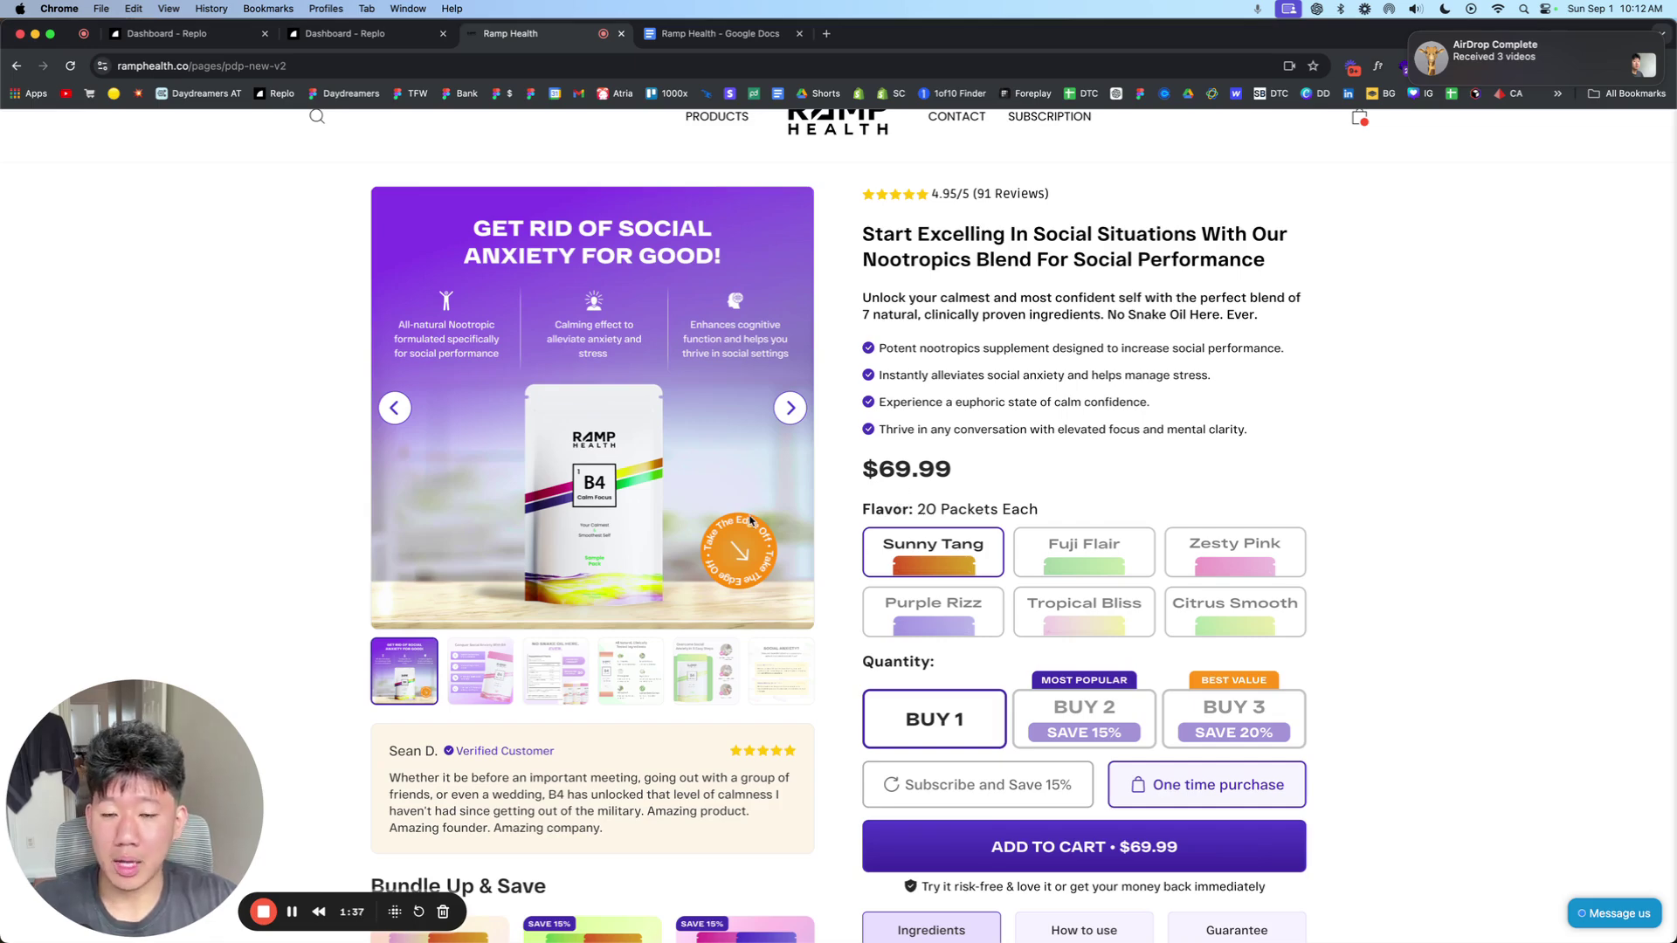
{"action": "left_click", "coordinate": [707, 33]}
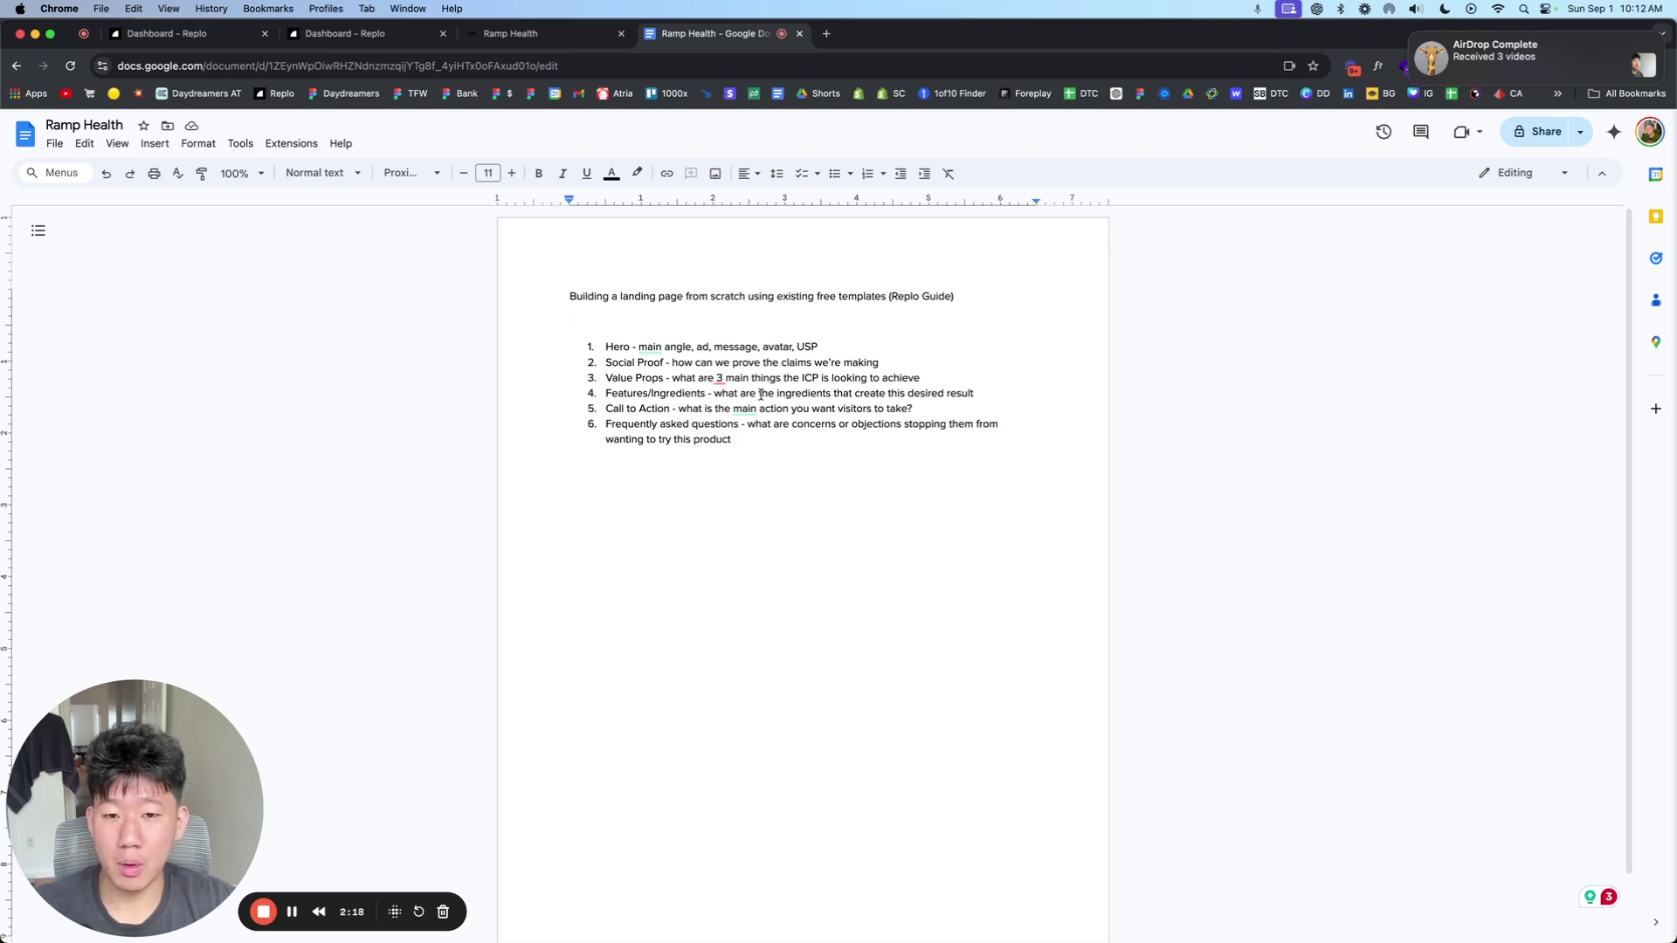
Step: Copy the two-column hero template from Simple Replo V1 onto the empty Test1234 page
{"action": "left_click", "coordinate": [288, 37]}
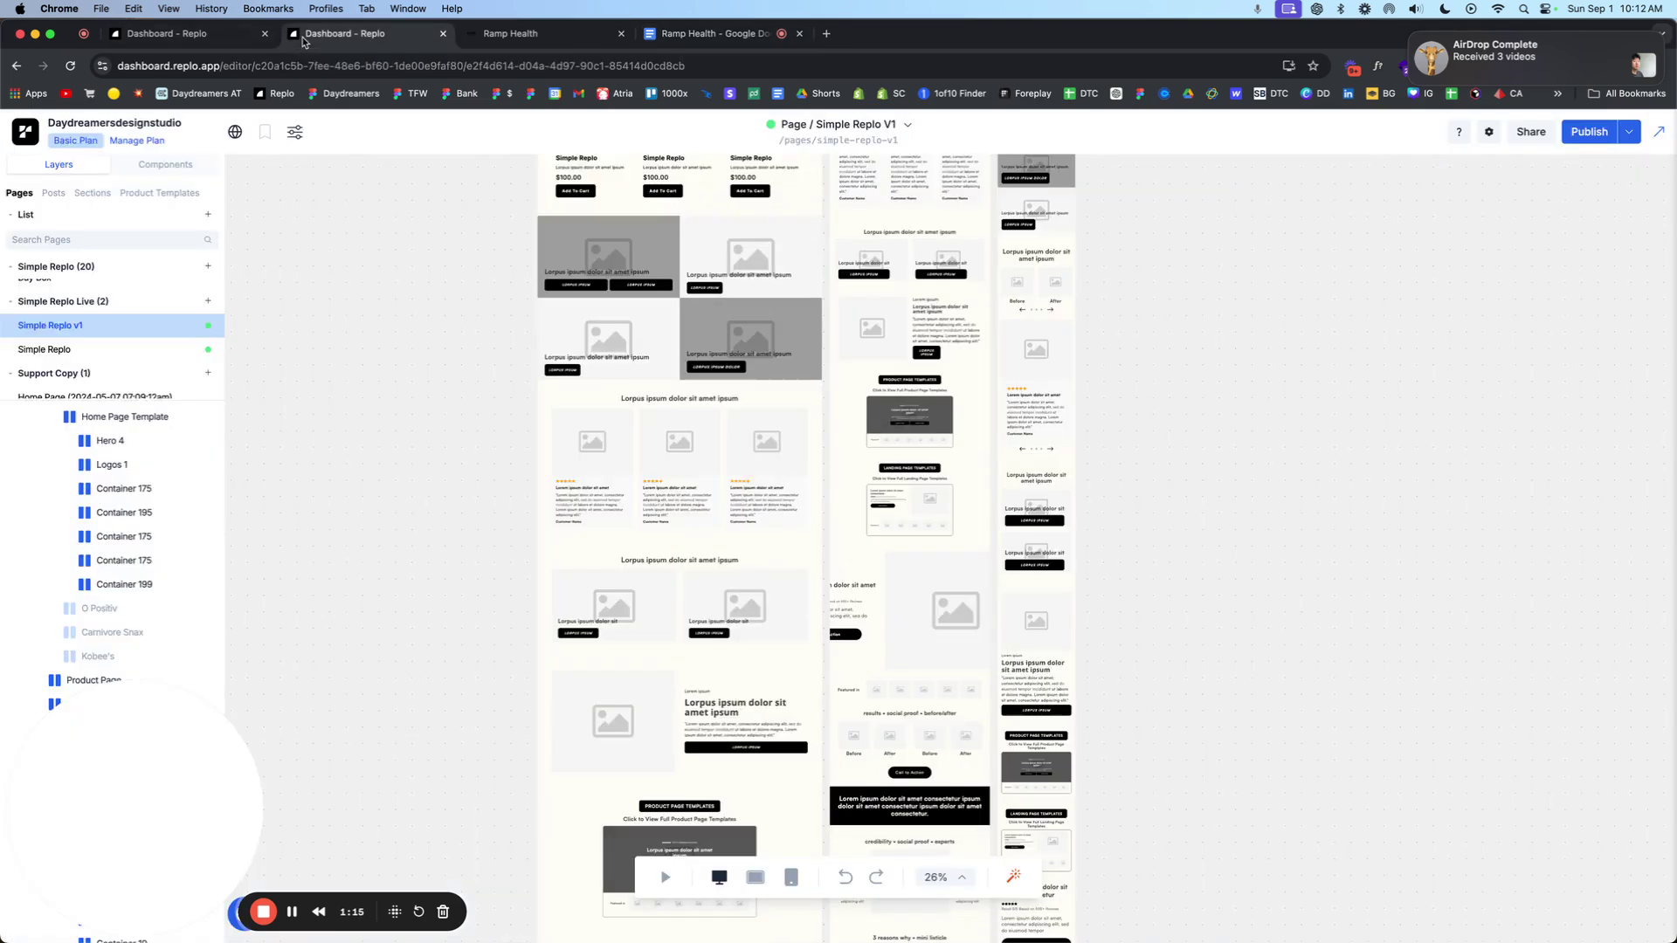
{"action": "scroll", "coordinate": [722, 405], "scroll_direction": "up", "scroll_amount": 10}
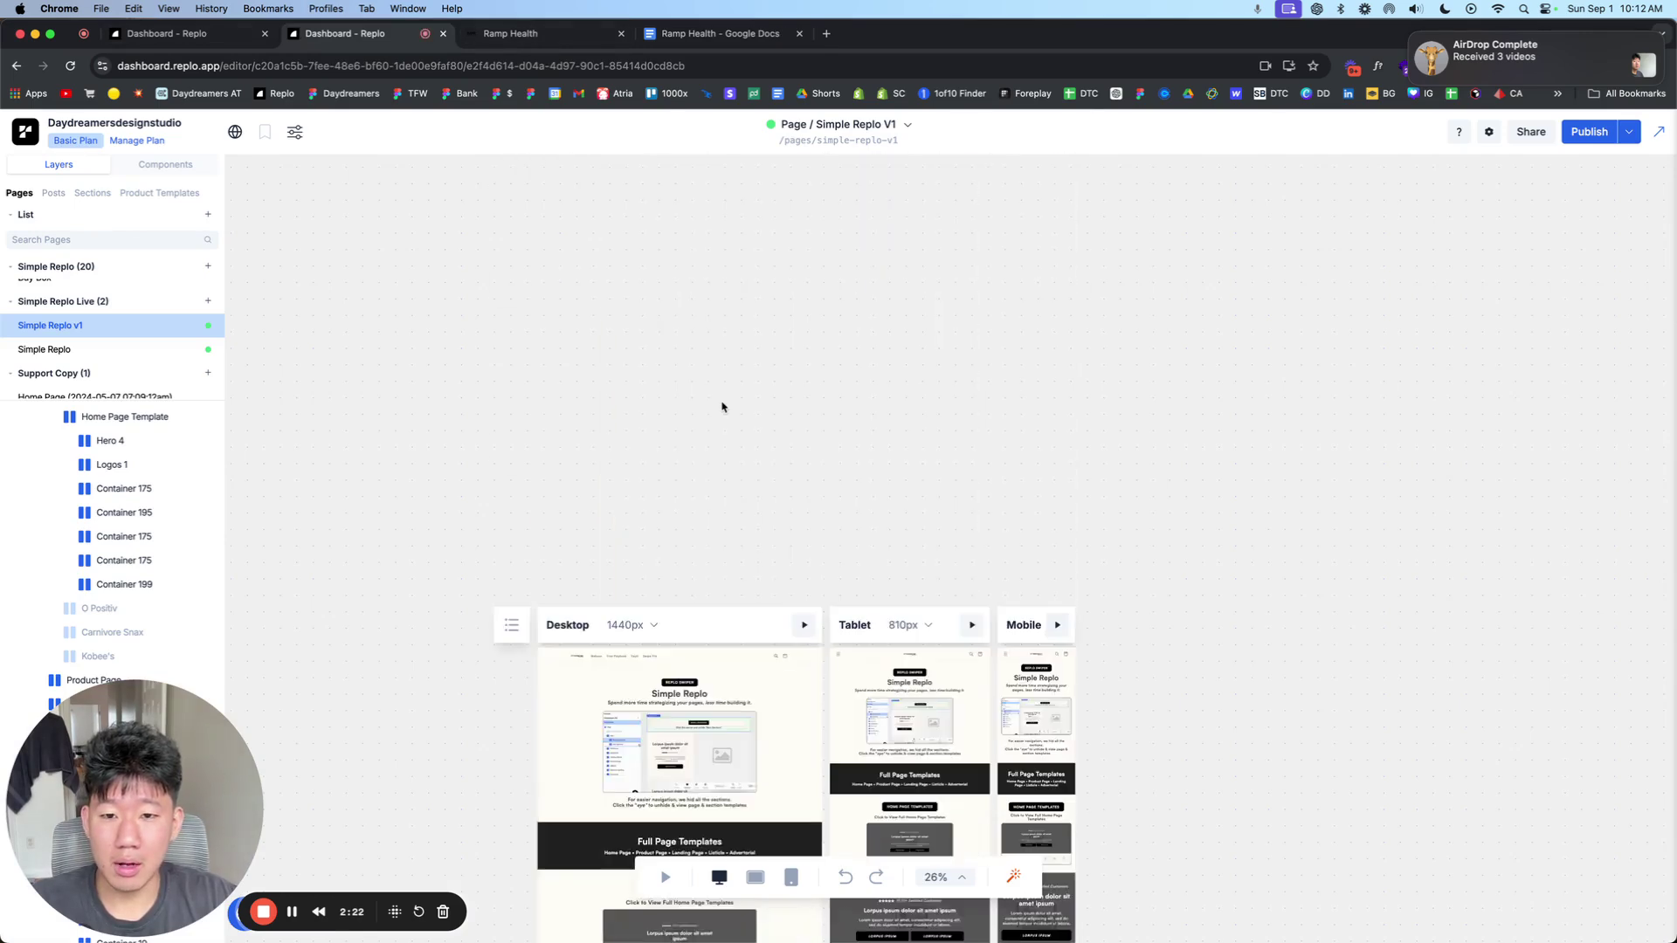
{"action": "scroll", "coordinate": [725, 409], "scroll_direction": "down", "scroll_amount": 12}
{"action": "scroll", "coordinate": [727, 413], "scroll_direction": "down", "scroll_amount": 10}
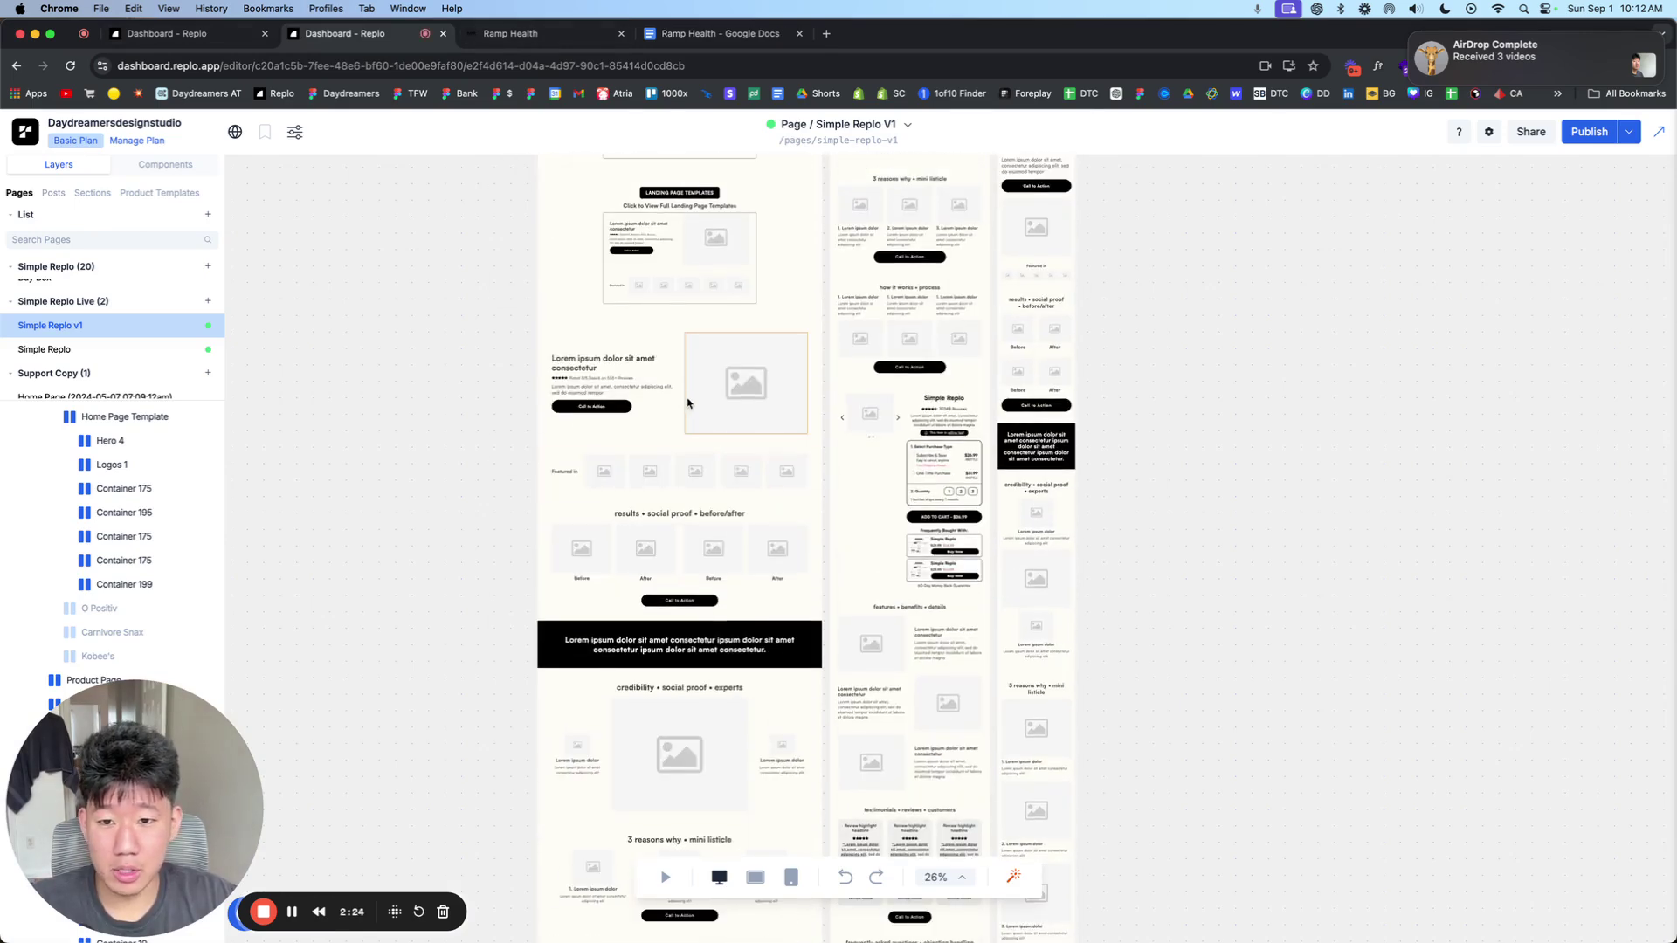
{"action": "left_click", "coordinate": [682, 330]}
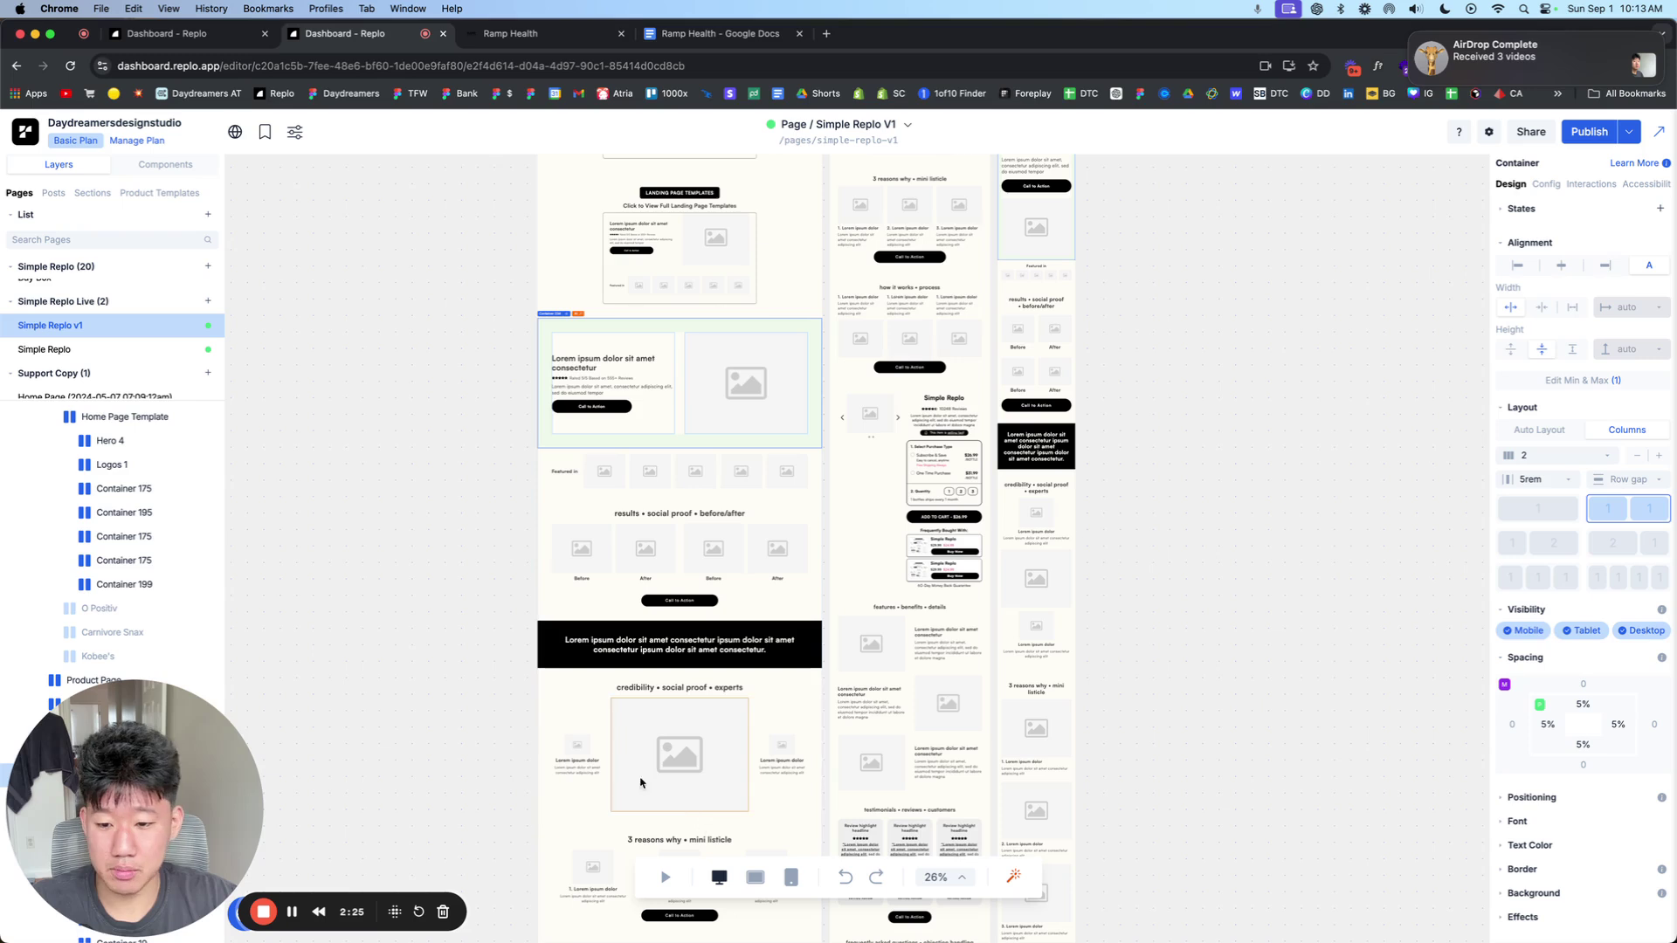
{"action": "left_click", "coordinate": [166, 34]}
{"action": "left_click", "coordinate": [492, 411]}
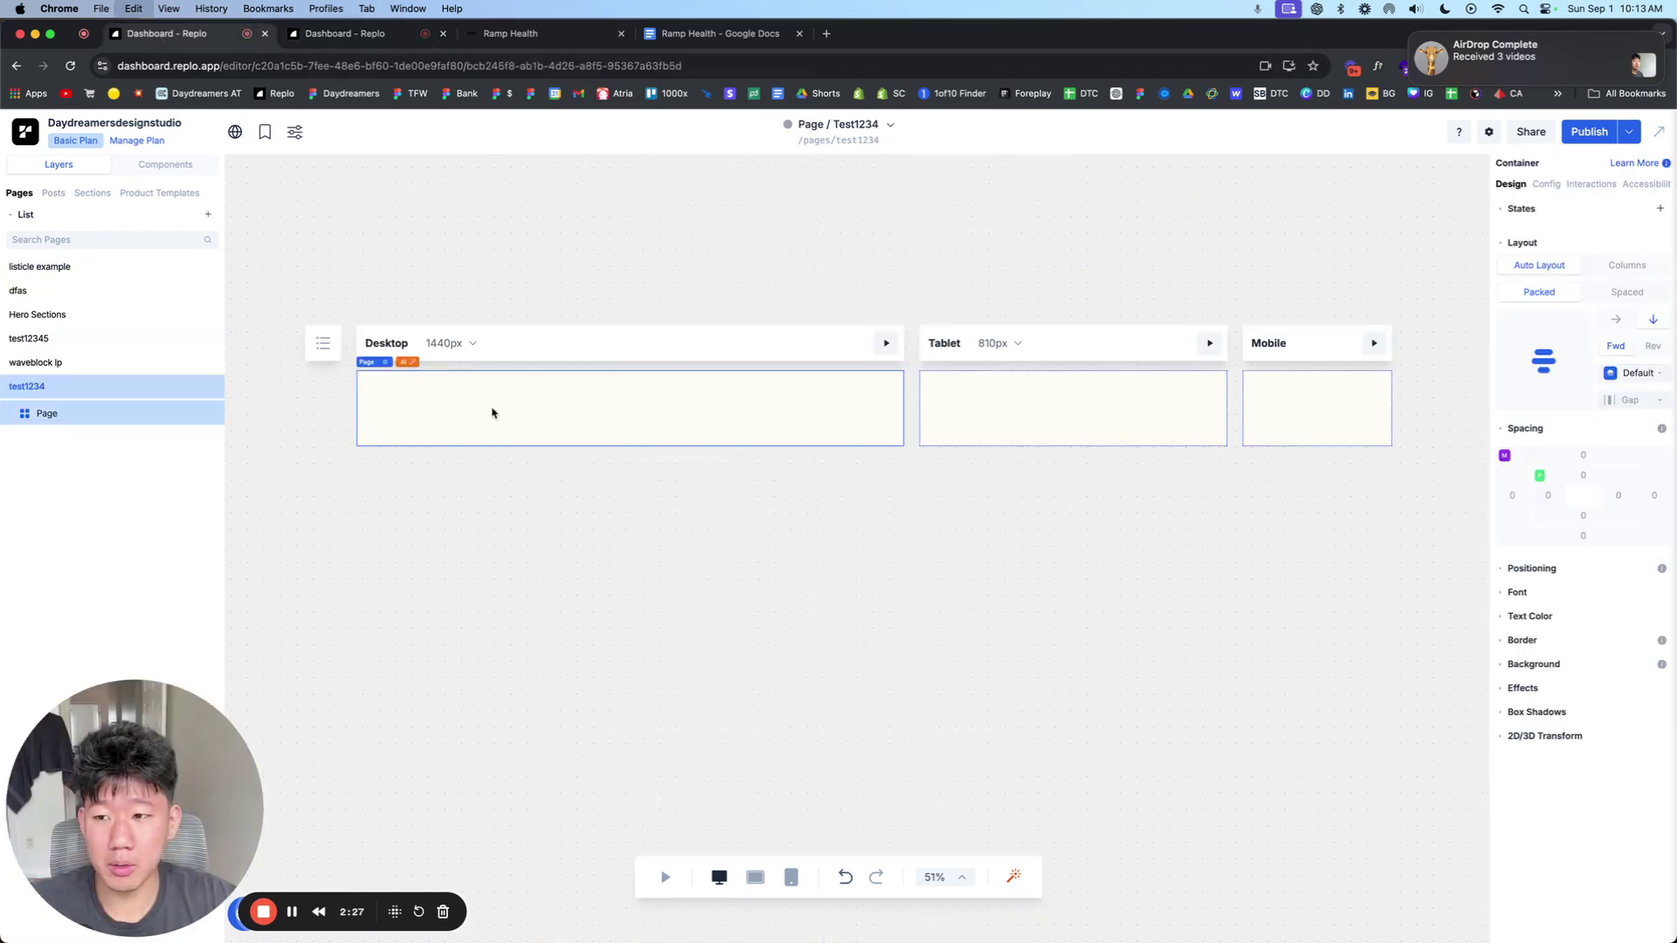
Step: Move the star-rating row above the hero heading in Layers
{"action": "left_click", "coordinate": [863, 703]}
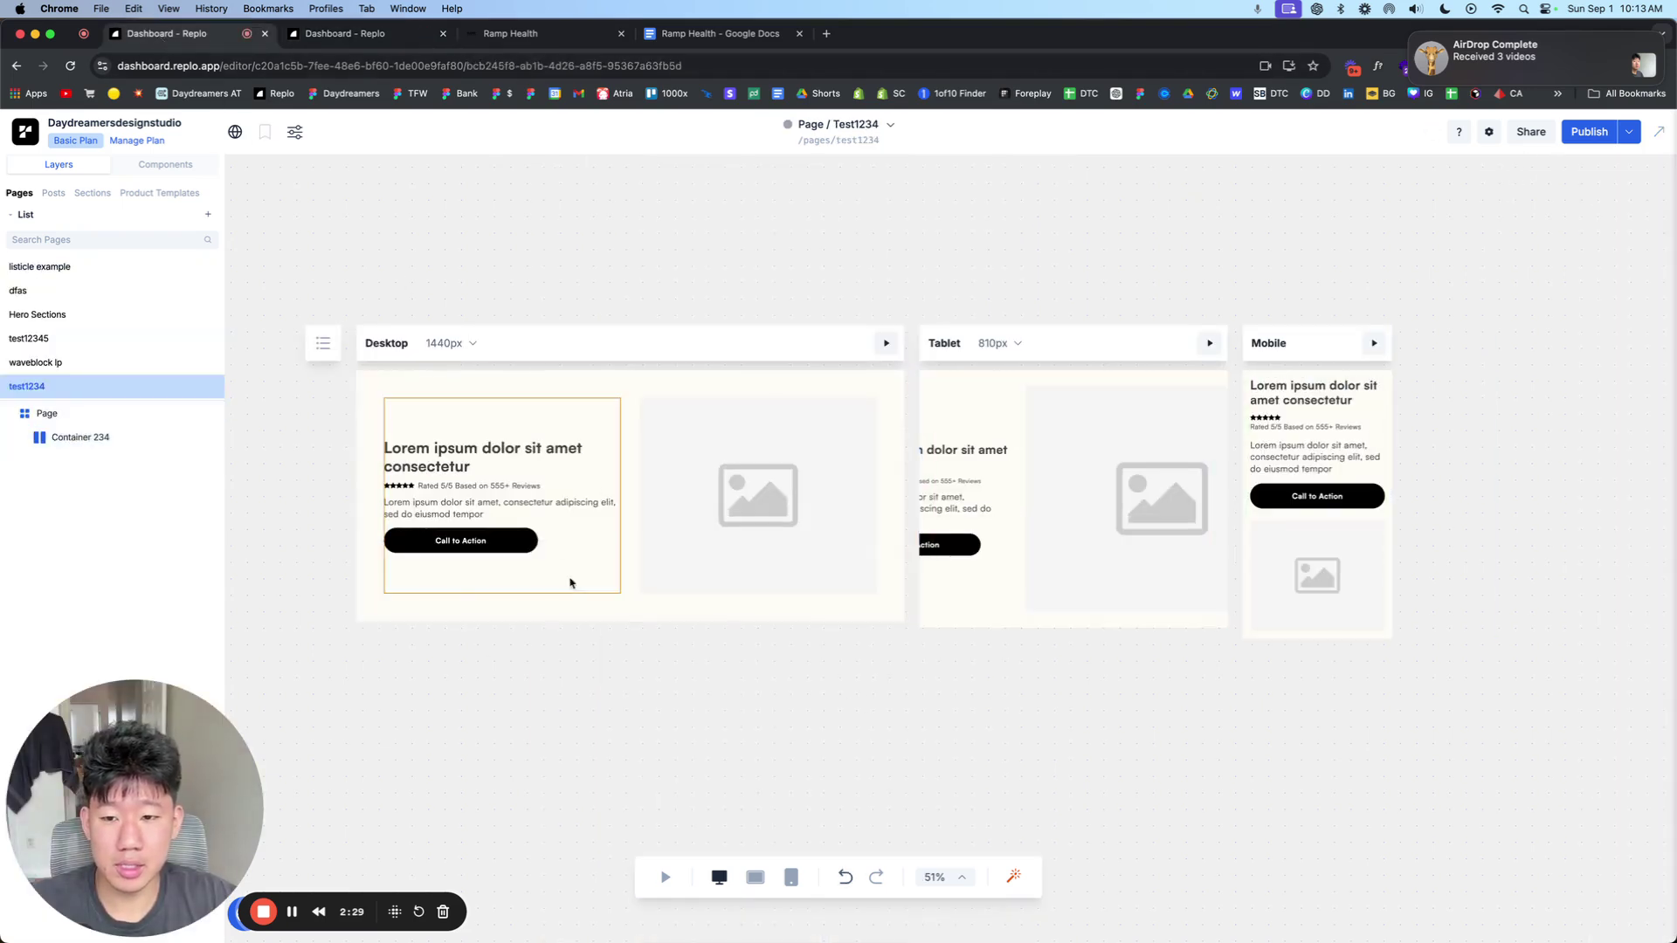
{"action": "left_click", "coordinate": [539, 468]}
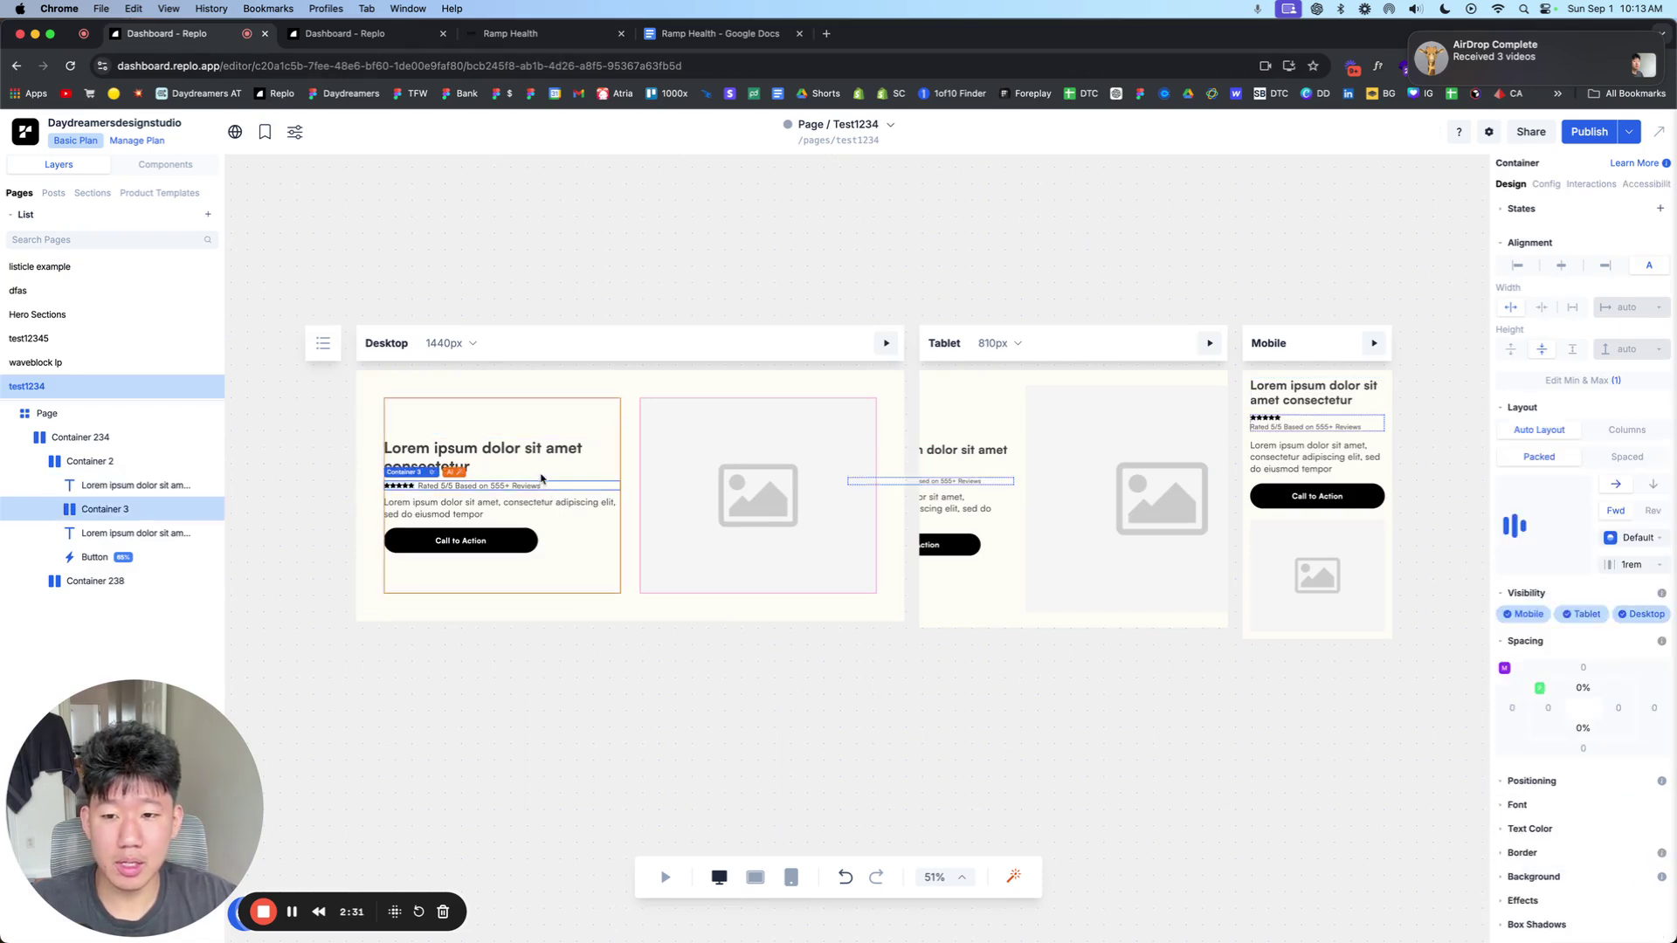
{"action": "left_click_drag", "start_coordinate": [105, 509], "coordinate": [105, 477]}
{"action": "left_click", "coordinate": [357, 594]}
{"action": "left_click", "coordinate": [489, 471]}
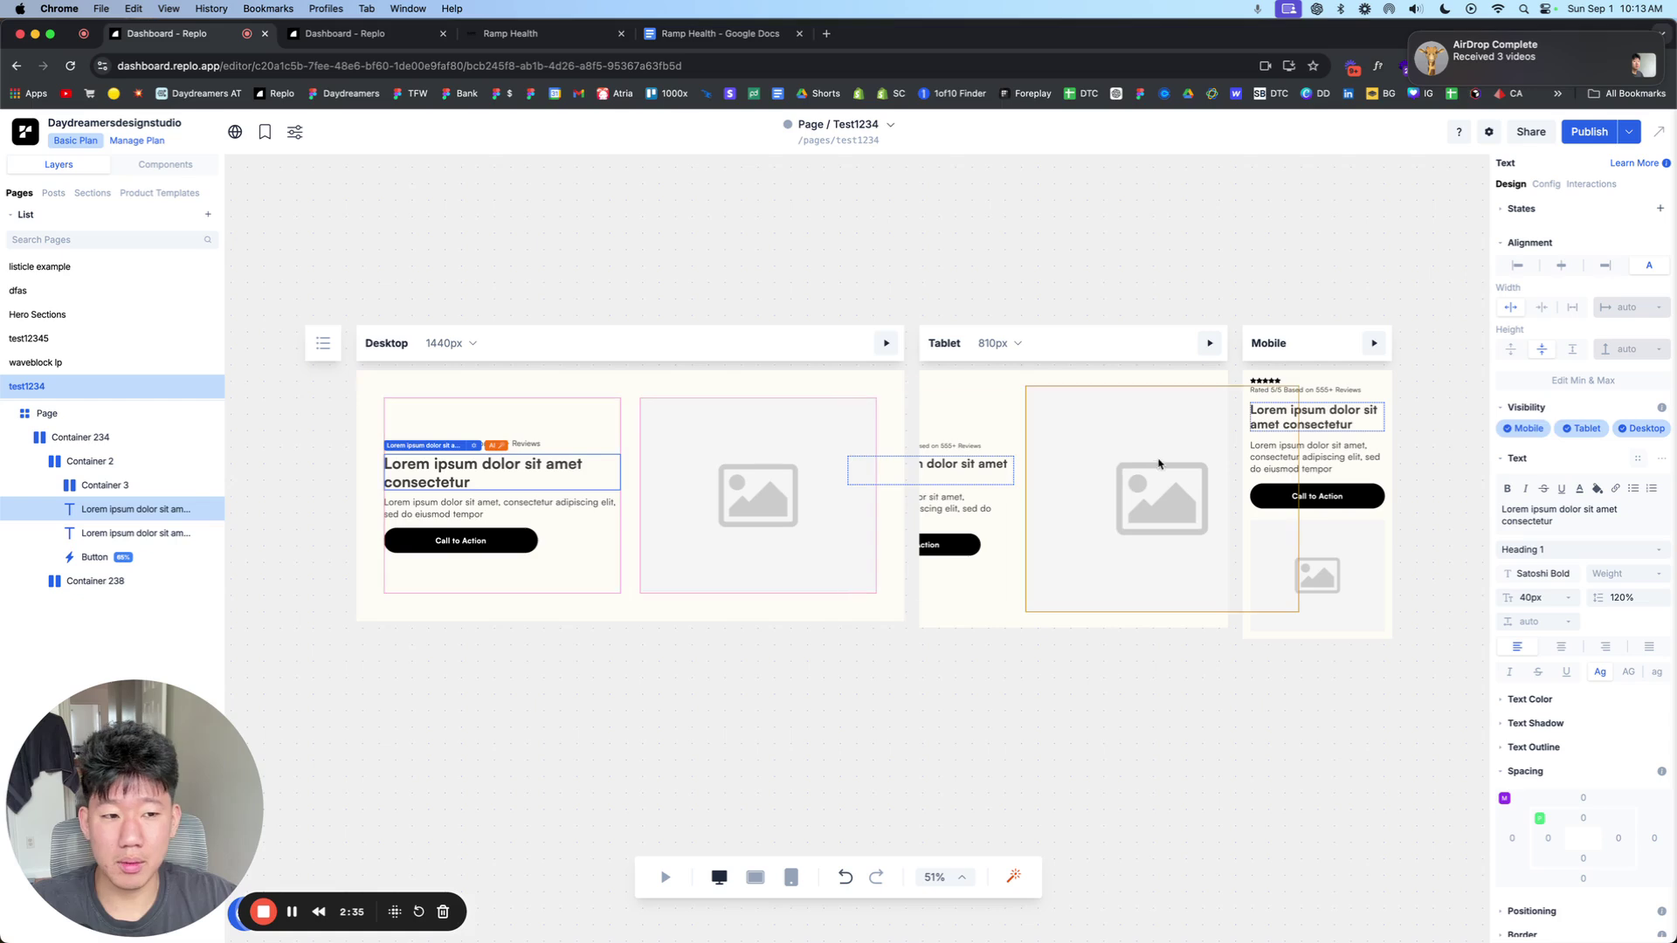
Step: Set the tablet hero container's layout direction to vertical, stacking text above the image
{"action": "left_click", "coordinate": [970, 415]}
{"action": "left_click", "coordinate": [1013, 388]}
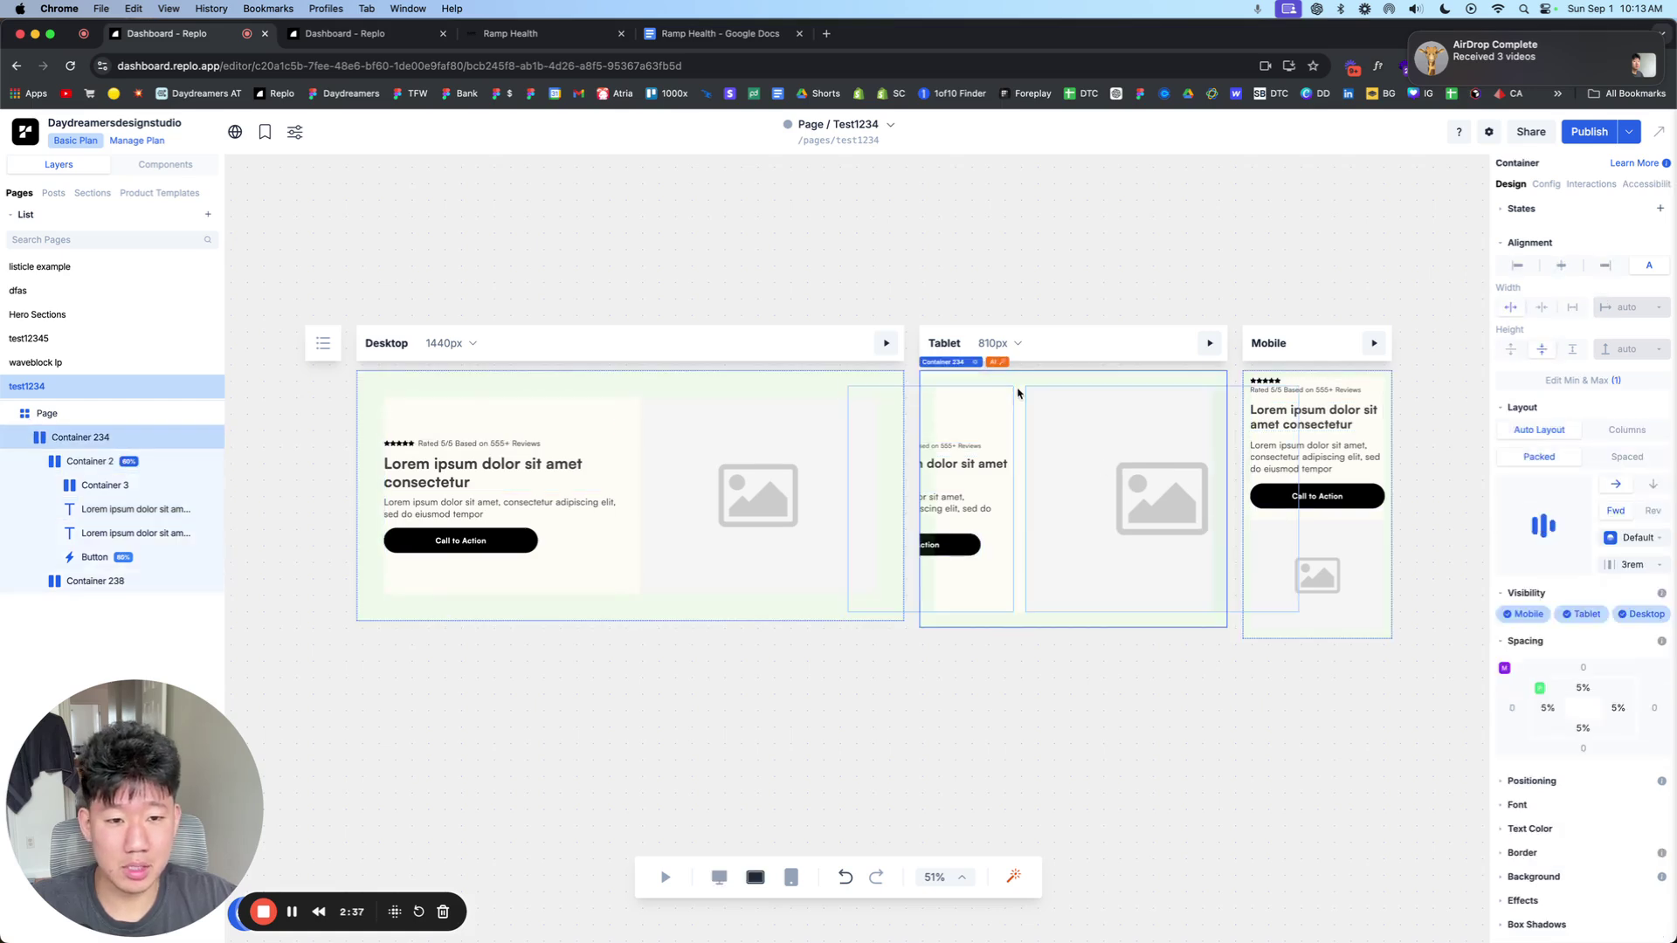
{"action": "left_click", "coordinate": [1652, 483]}
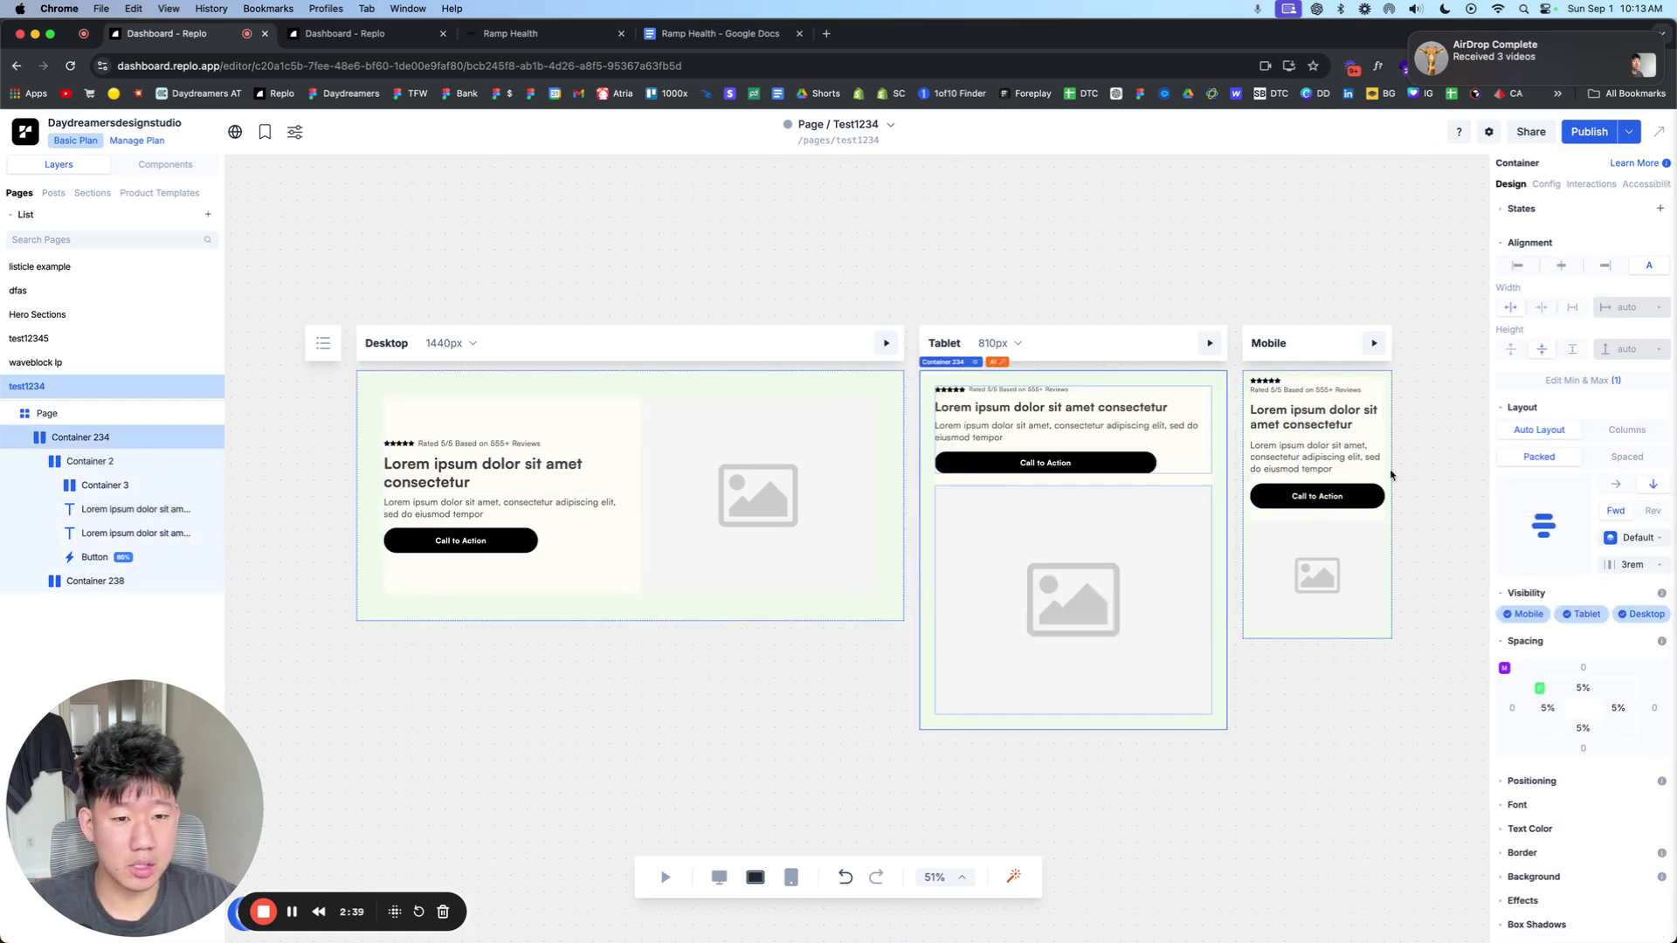
{"action": "left_click", "coordinate": [1442, 469]}
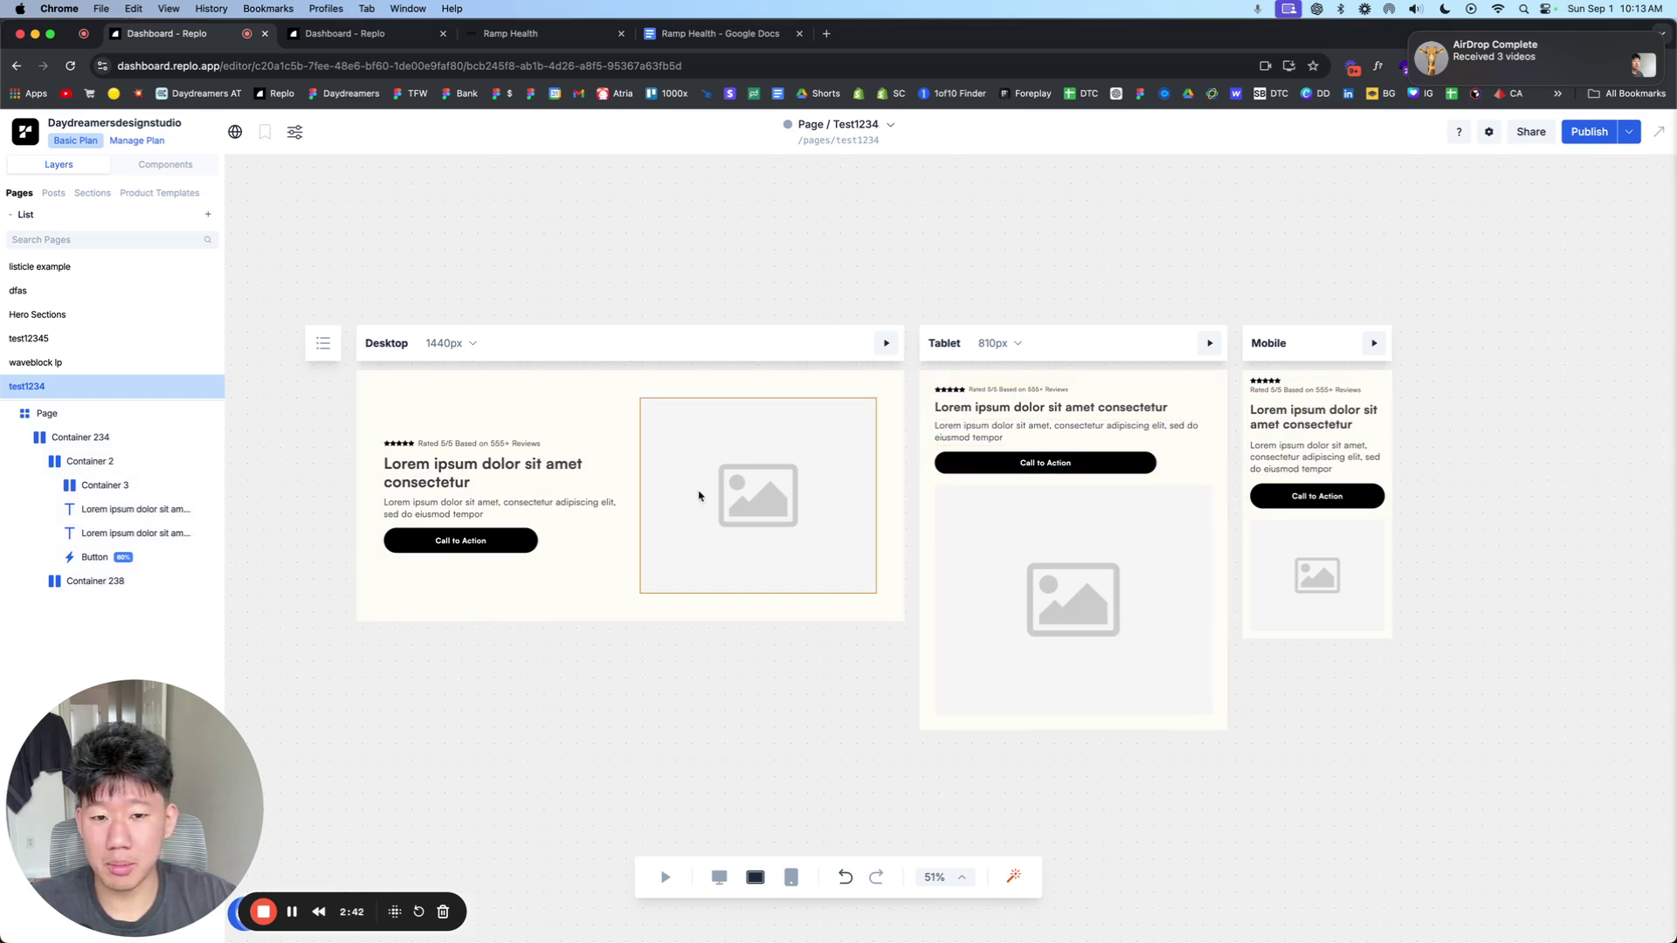
{"action": "left_click", "coordinate": [568, 385]}
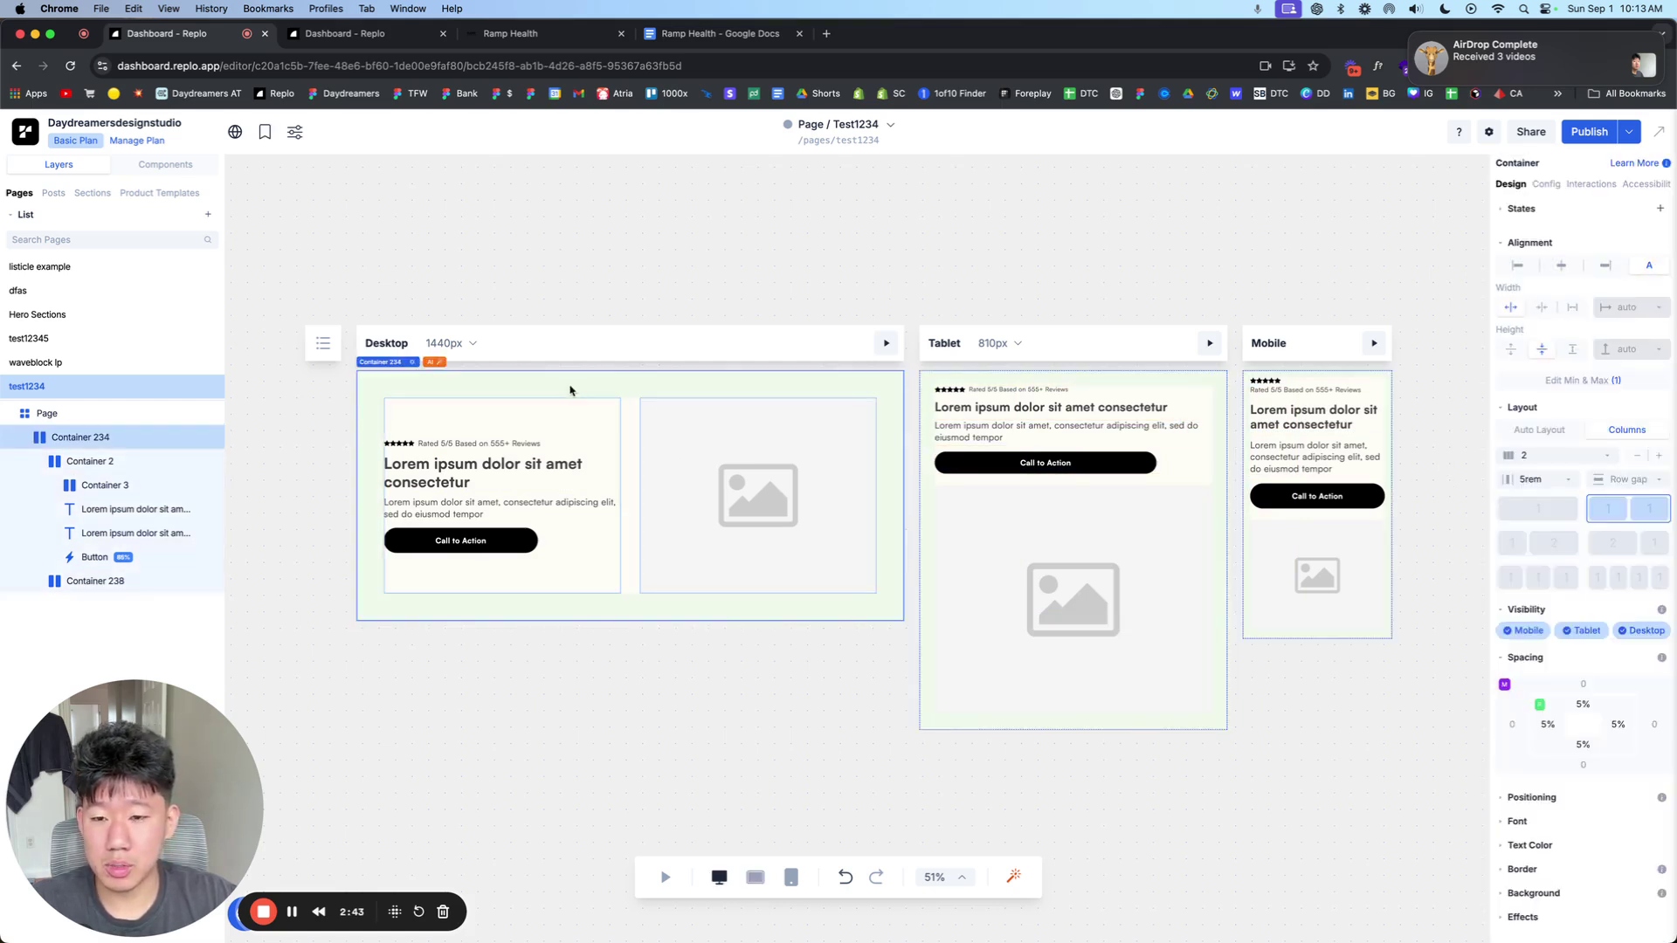
{"action": "left_click", "coordinate": [496, 470]}
{"action": "scroll", "coordinate": [456, 480], "scroll_direction": "up", "scroll_amount": 5}
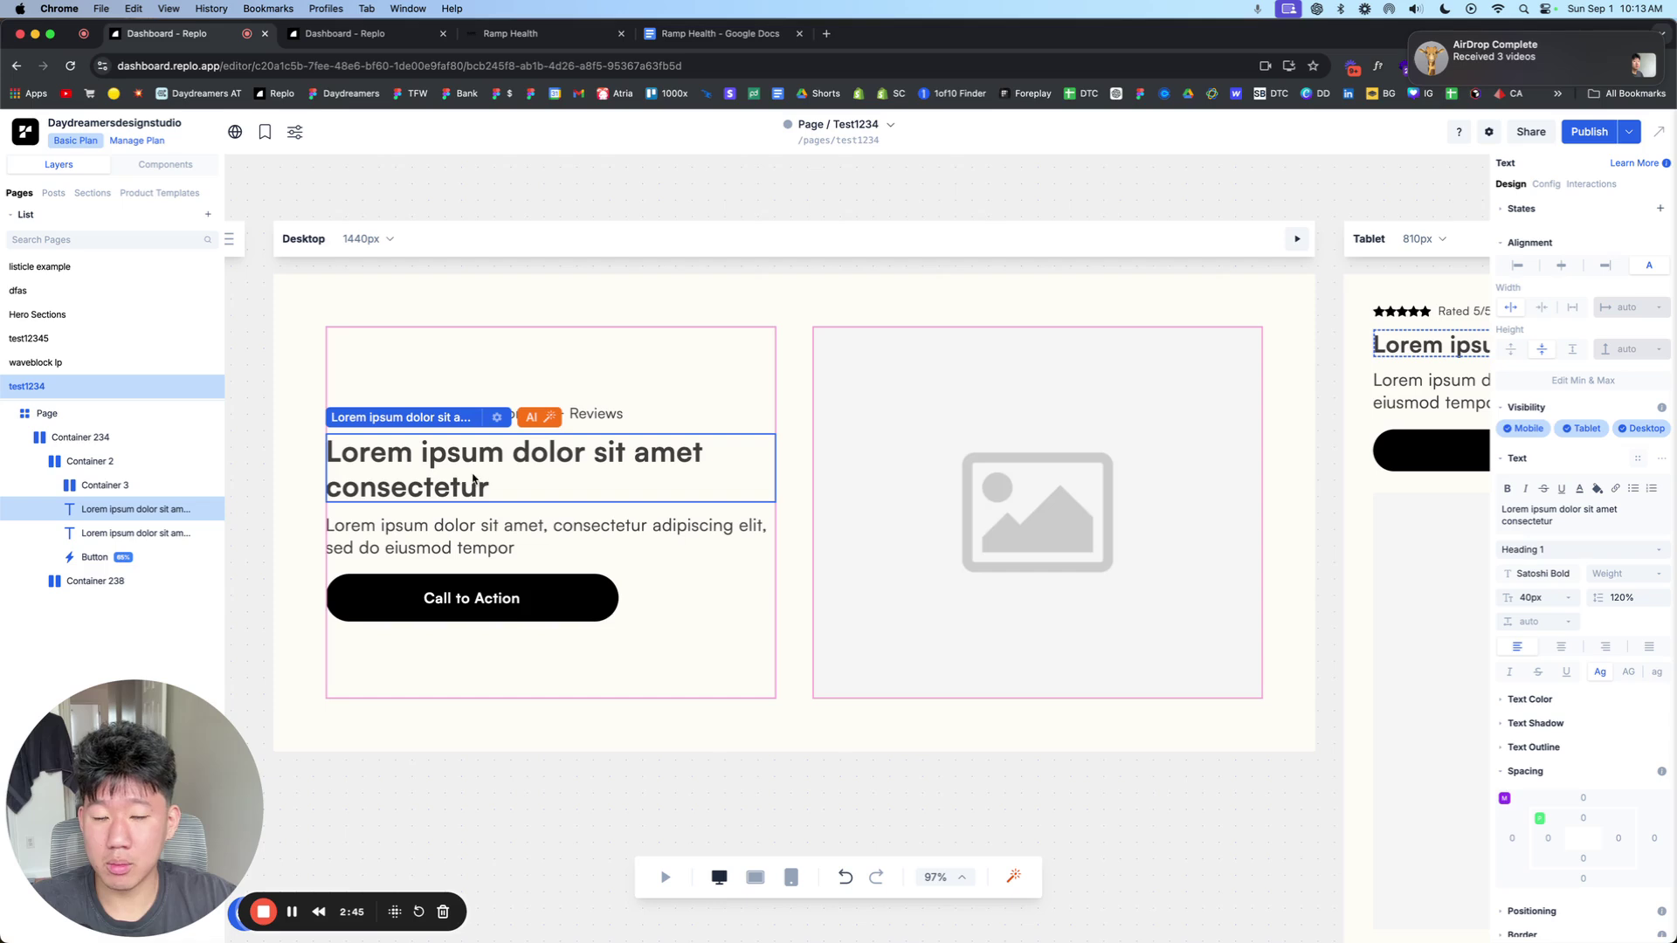
{"action": "left_click", "coordinate": [476, 524]}
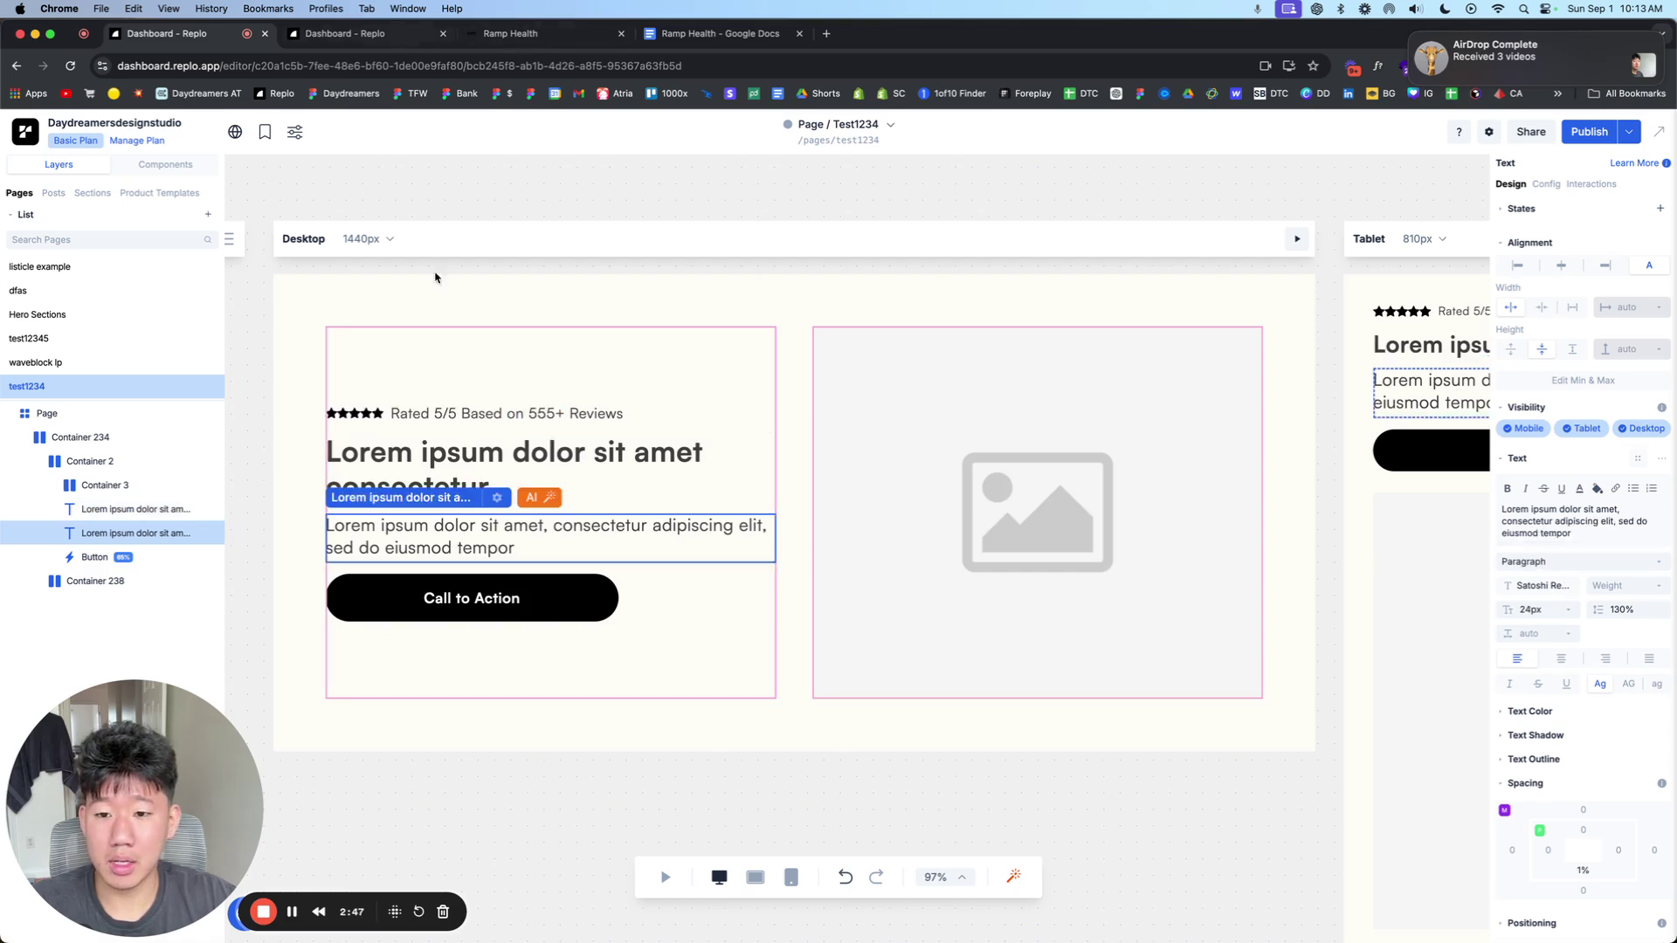
{"action": "left_click", "coordinate": [517, 476]}
{"action": "left_click", "coordinate": [537, 416]}
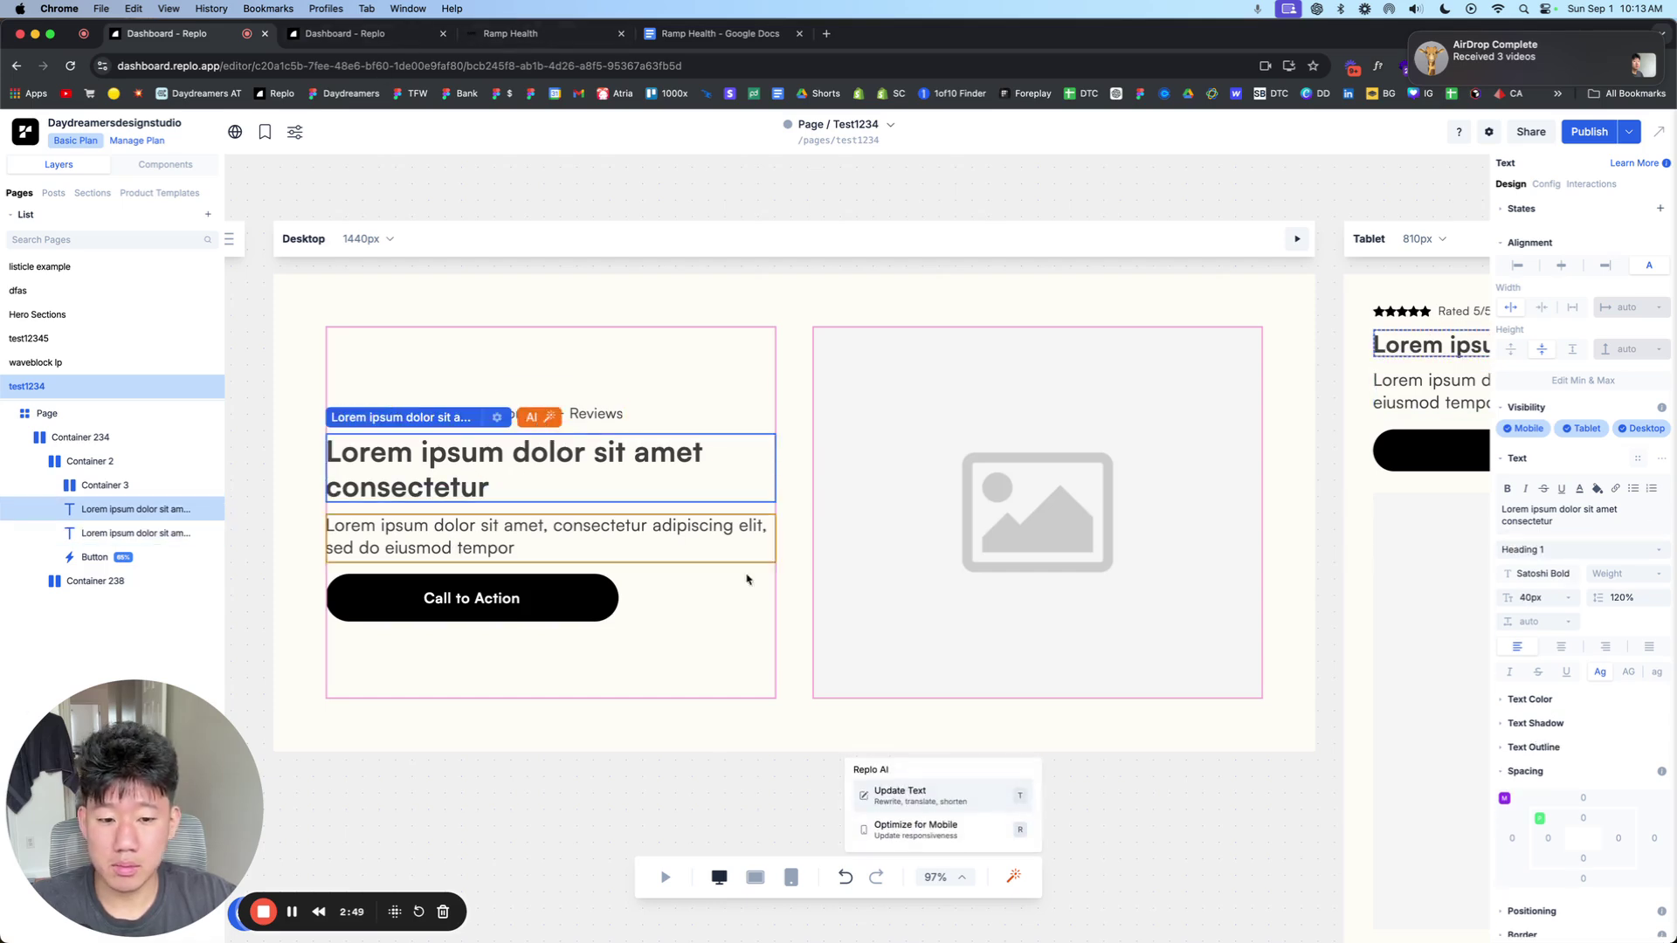
{"action": "left_click", "coordinate": [941, 808]}
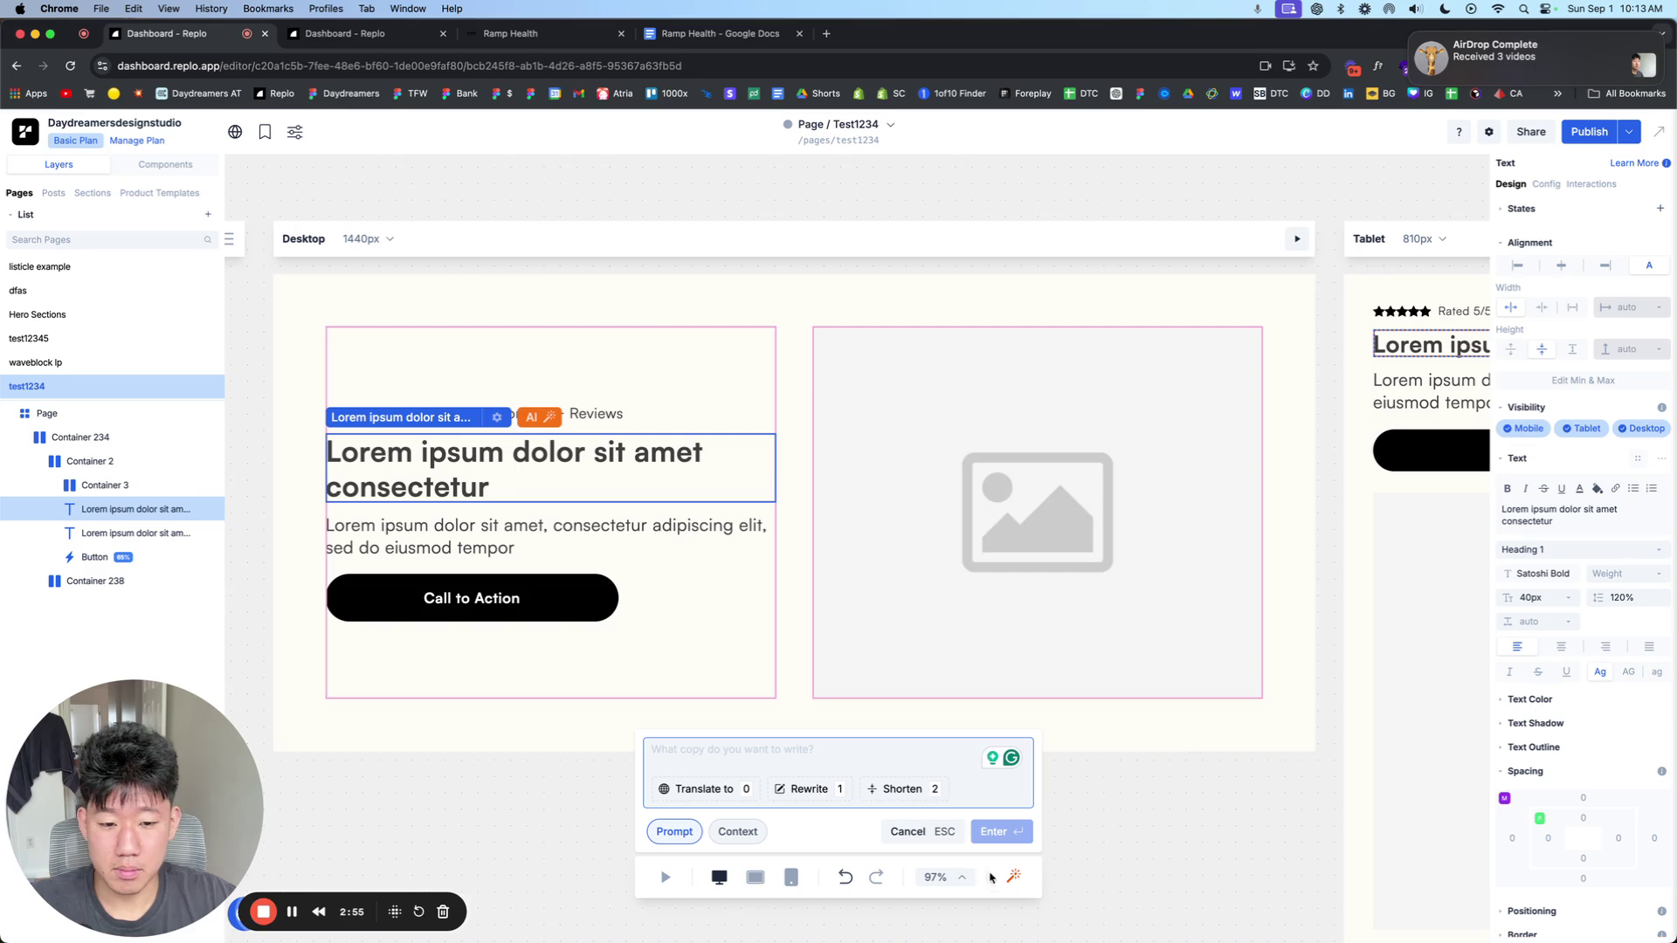
{"action": "left_click", "coordinate": [909, 835]}
{"action": "scroll", "coordinate": [686, 768], "scroll_direction": "down", "scroll_amount": 3}
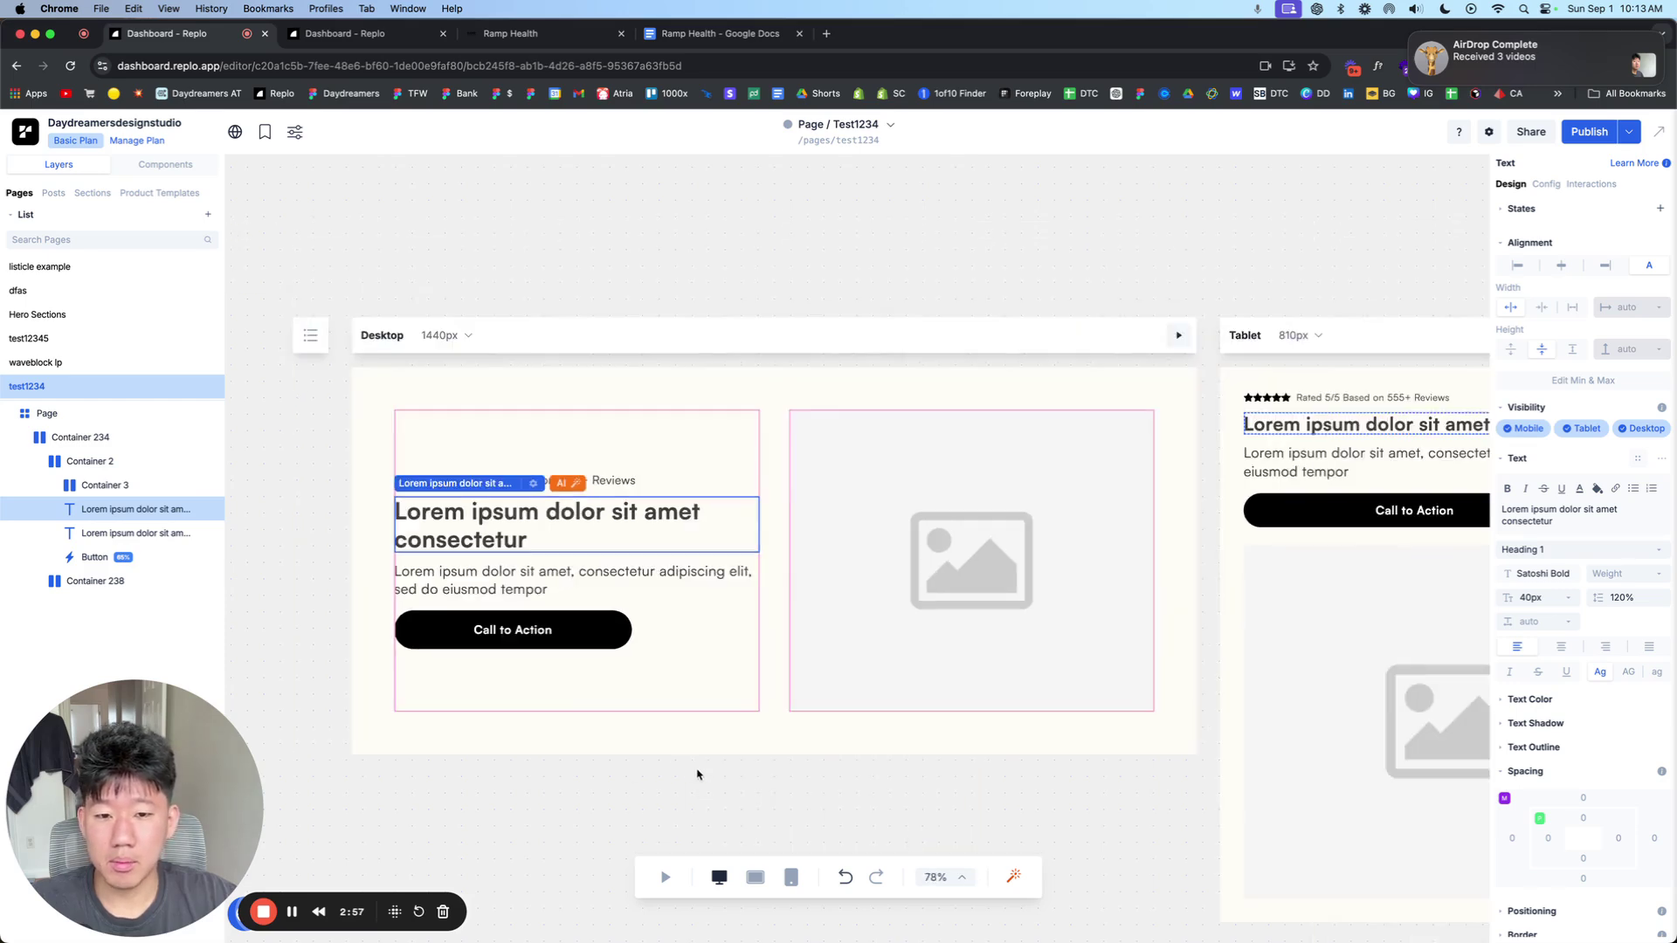
{"action": "left_click", "coordinate": [292, 520]}
{"action": "scroll", "coordinate": [875, 666], "scroll_direction": "down", "scroll_amount": 3}
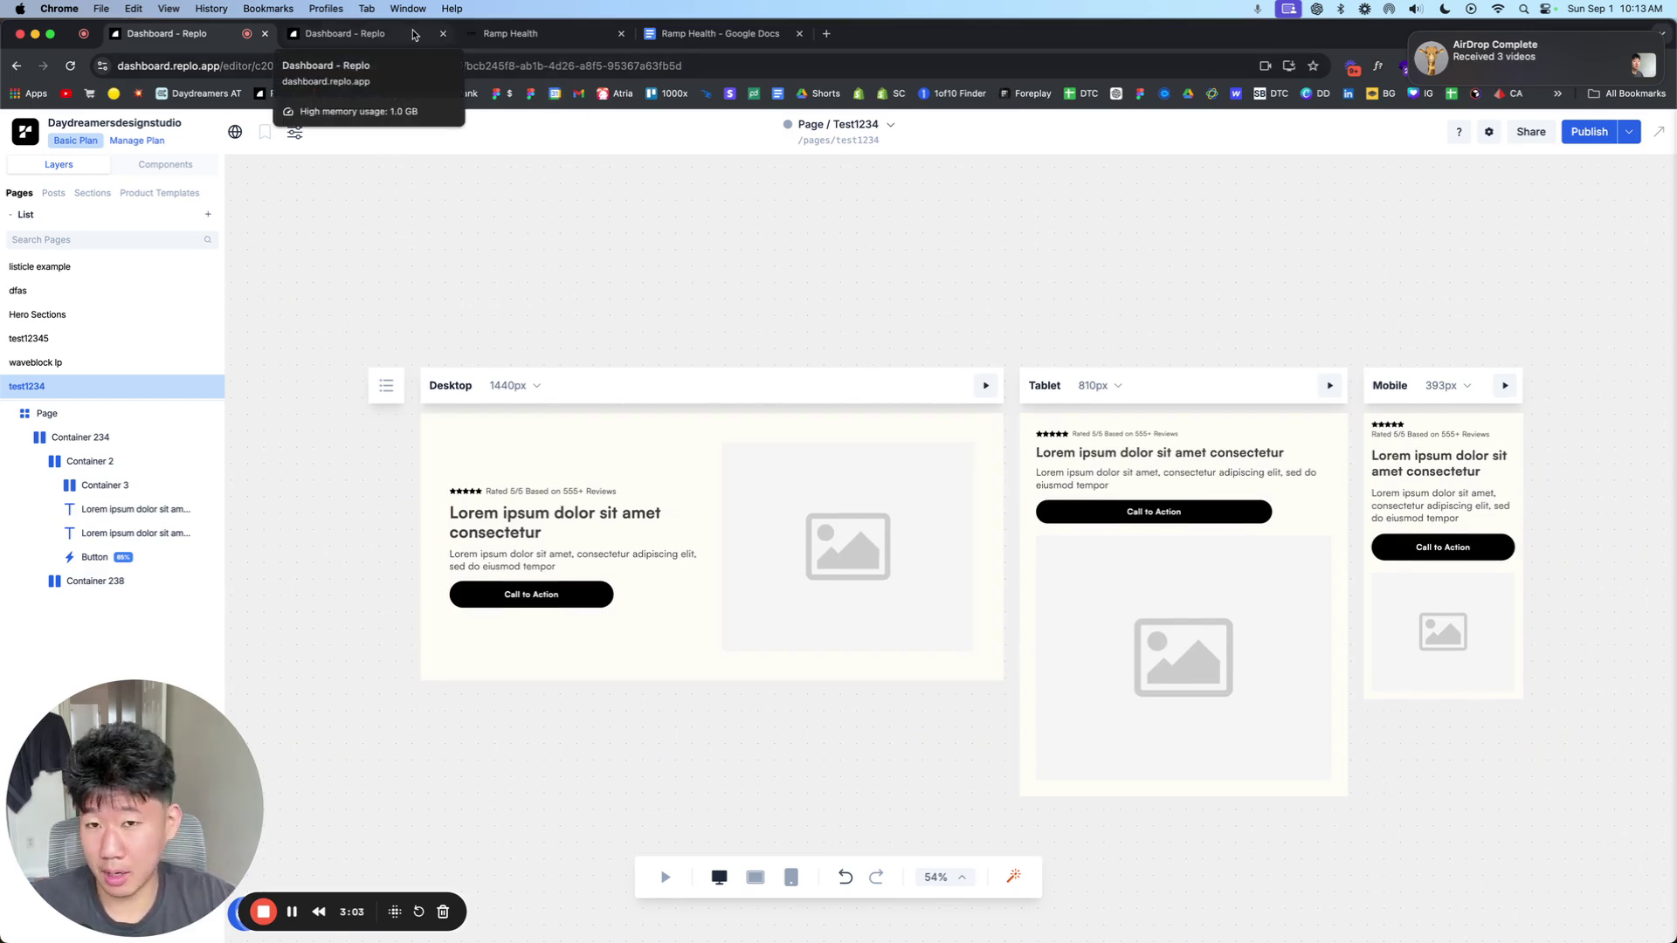
Step: Check the Ramp Health outline, then return to the Test1234 page and select the hero heading
{"action": "left_click", "coordinate": [698, 33]}
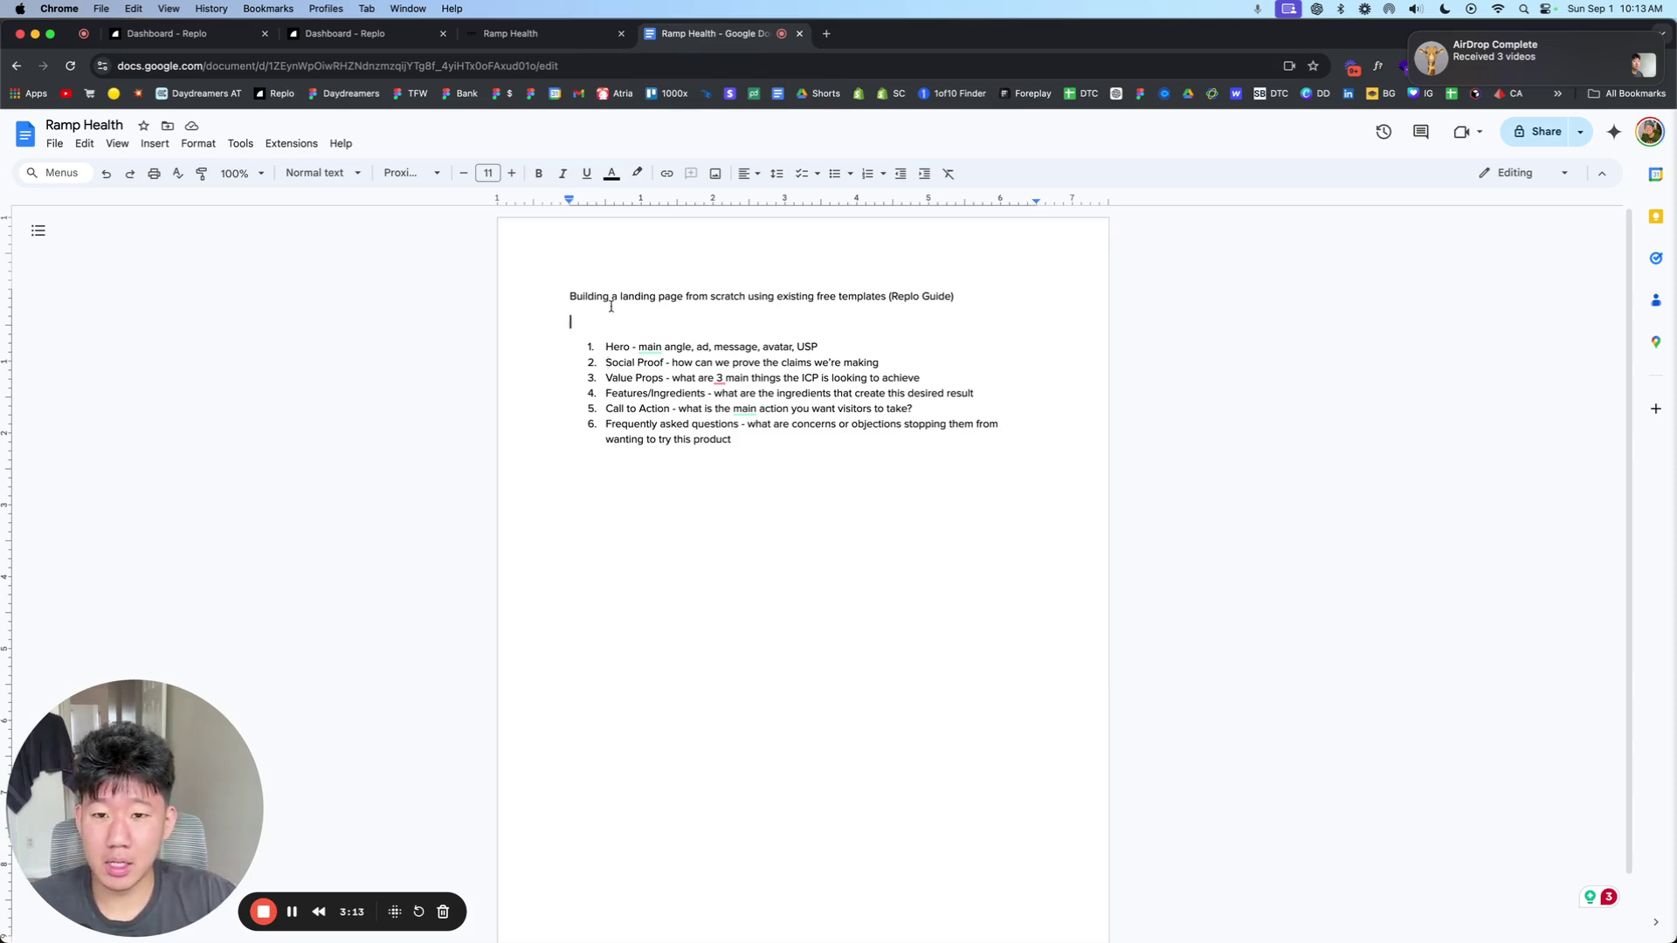
{"action": "left_click", "coordinate": [209, 35]}
{"action": "left_click", "coordinate": [568, 528]}
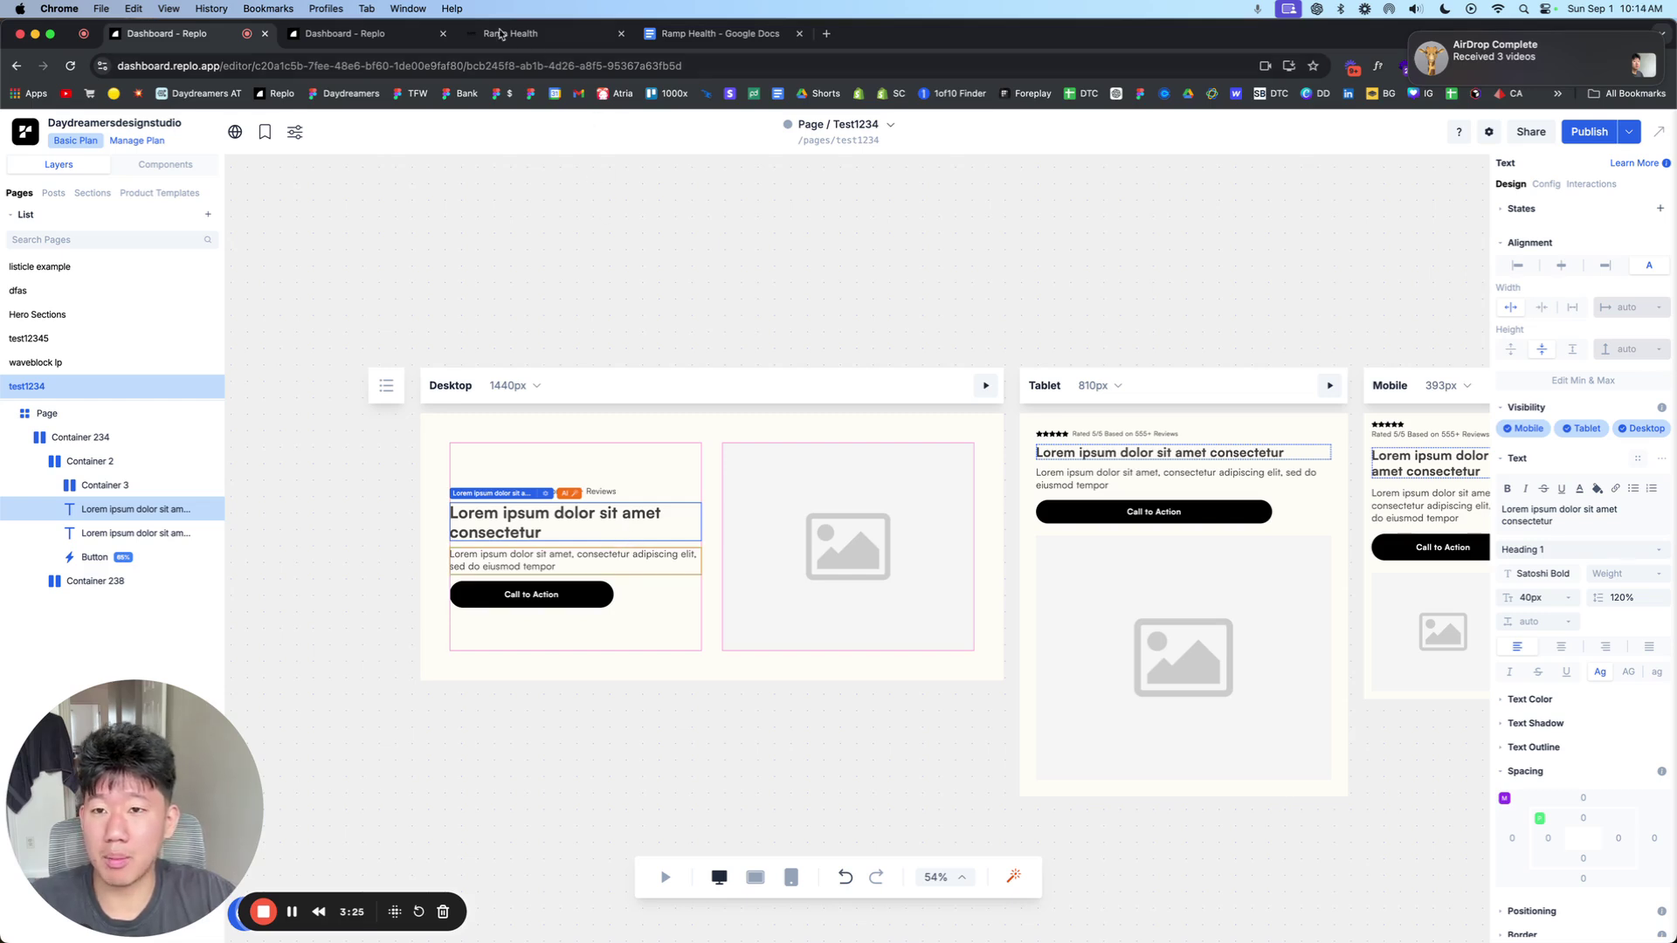
{"action": "left_click", "coordinate": [365, 33]}
{"action": "left_click", "coordinate": [576, 39]}
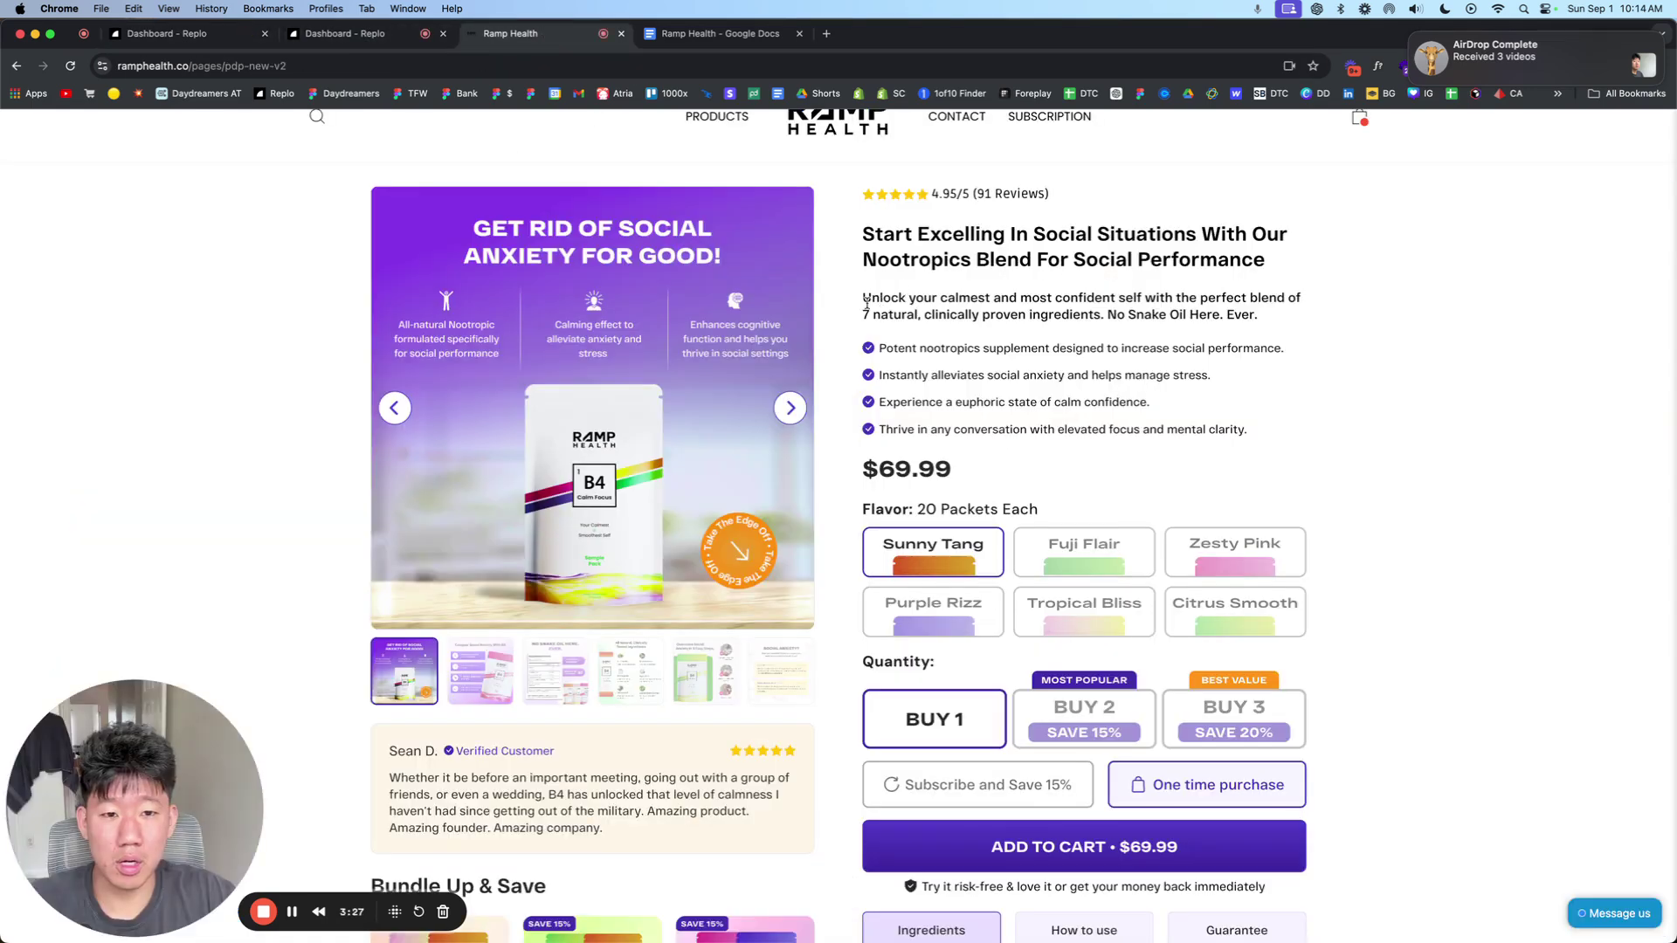
{"action": "left_click", "coordinate": [1090, 318]}
{"action": "scroll", "coordinate": [672, 772], "scroll_direction": "down", "scroll_amount": 15}
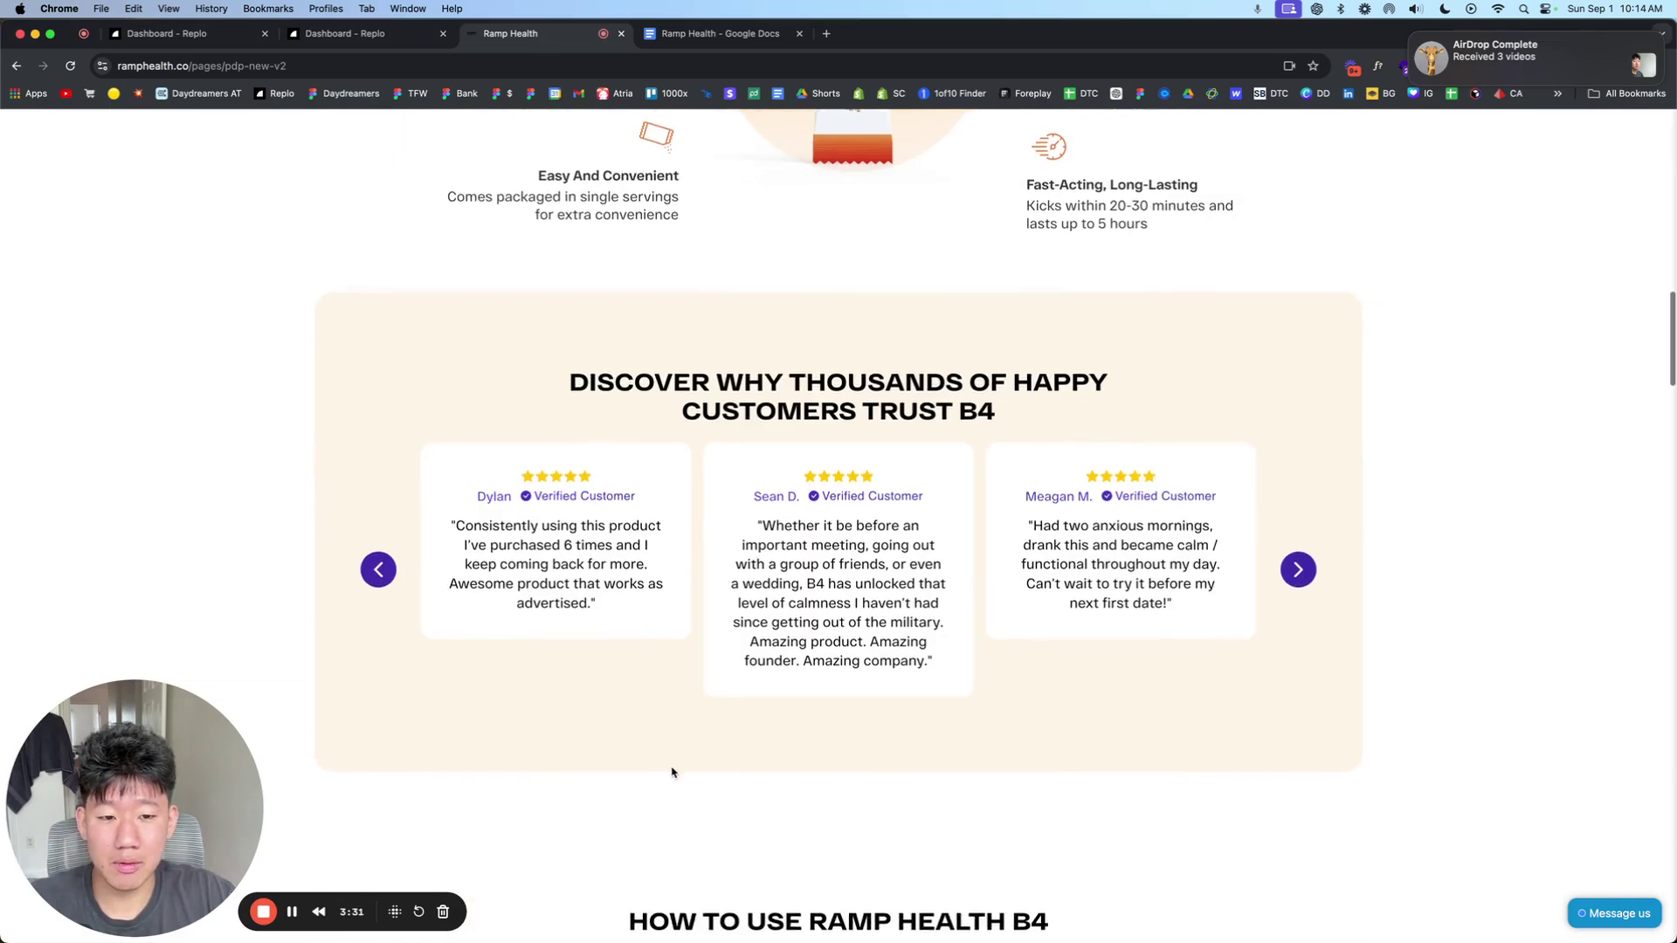
{"action": "scroll", "coordinate": [670, 767], "scroll_direction": "up", "scroll_amount": 20}
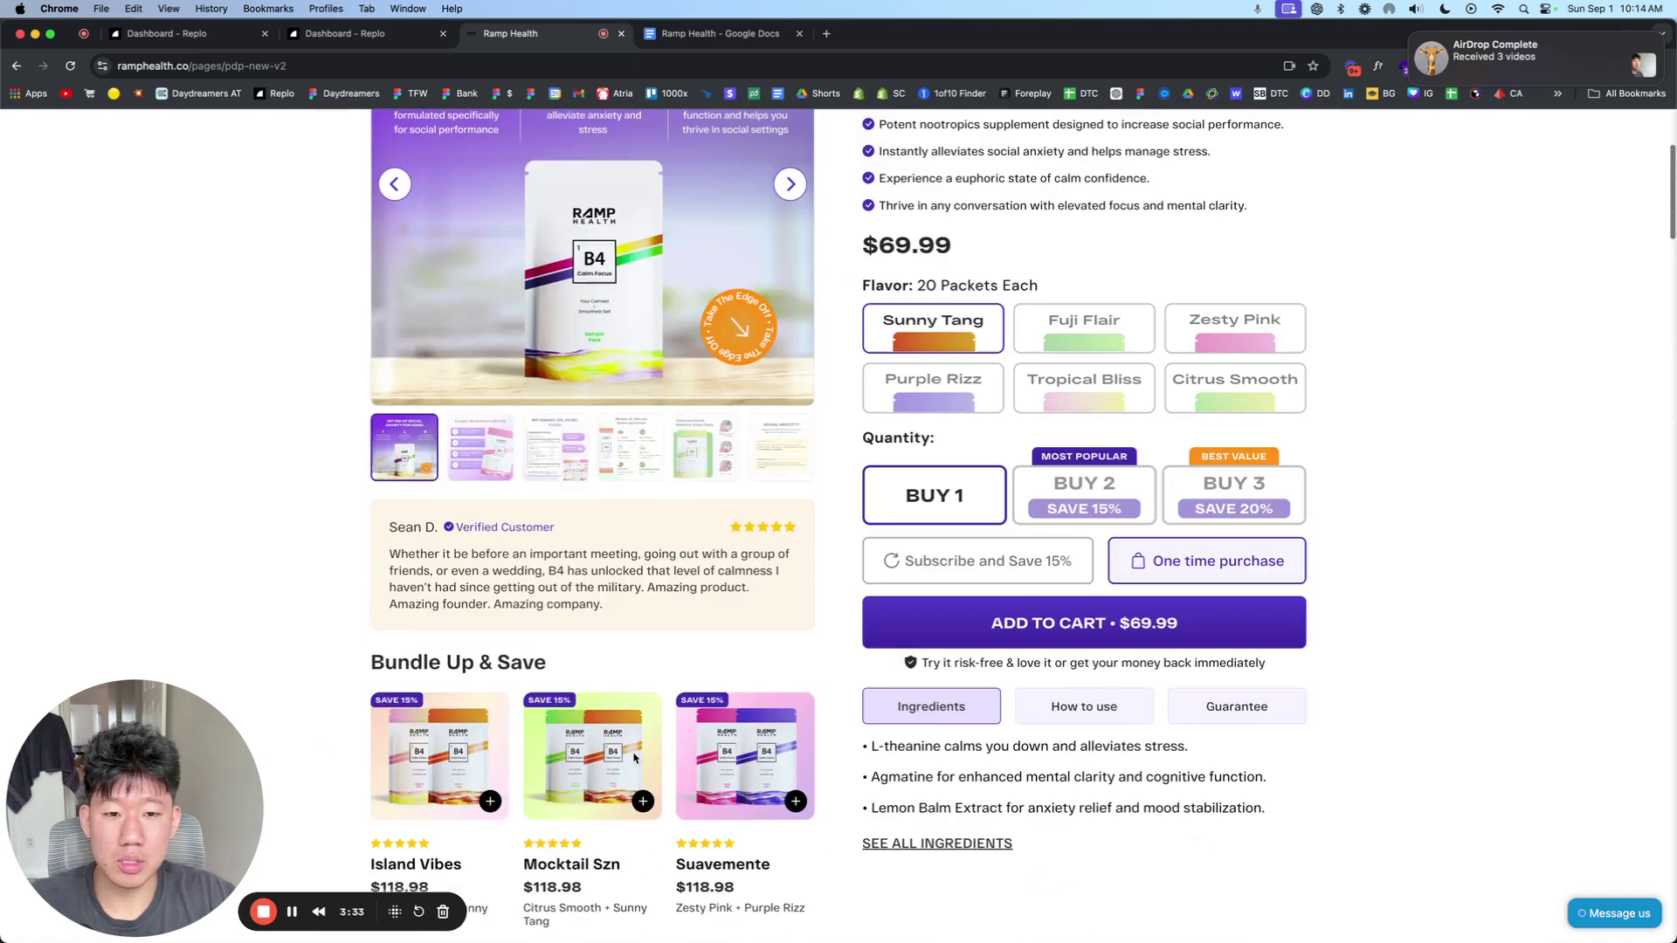
{"action": "scroll", "coordinate": [605, 745], "scroll_direction": "up", "scroll_amount": 4}
{"action": "key", "text": "super+1"}
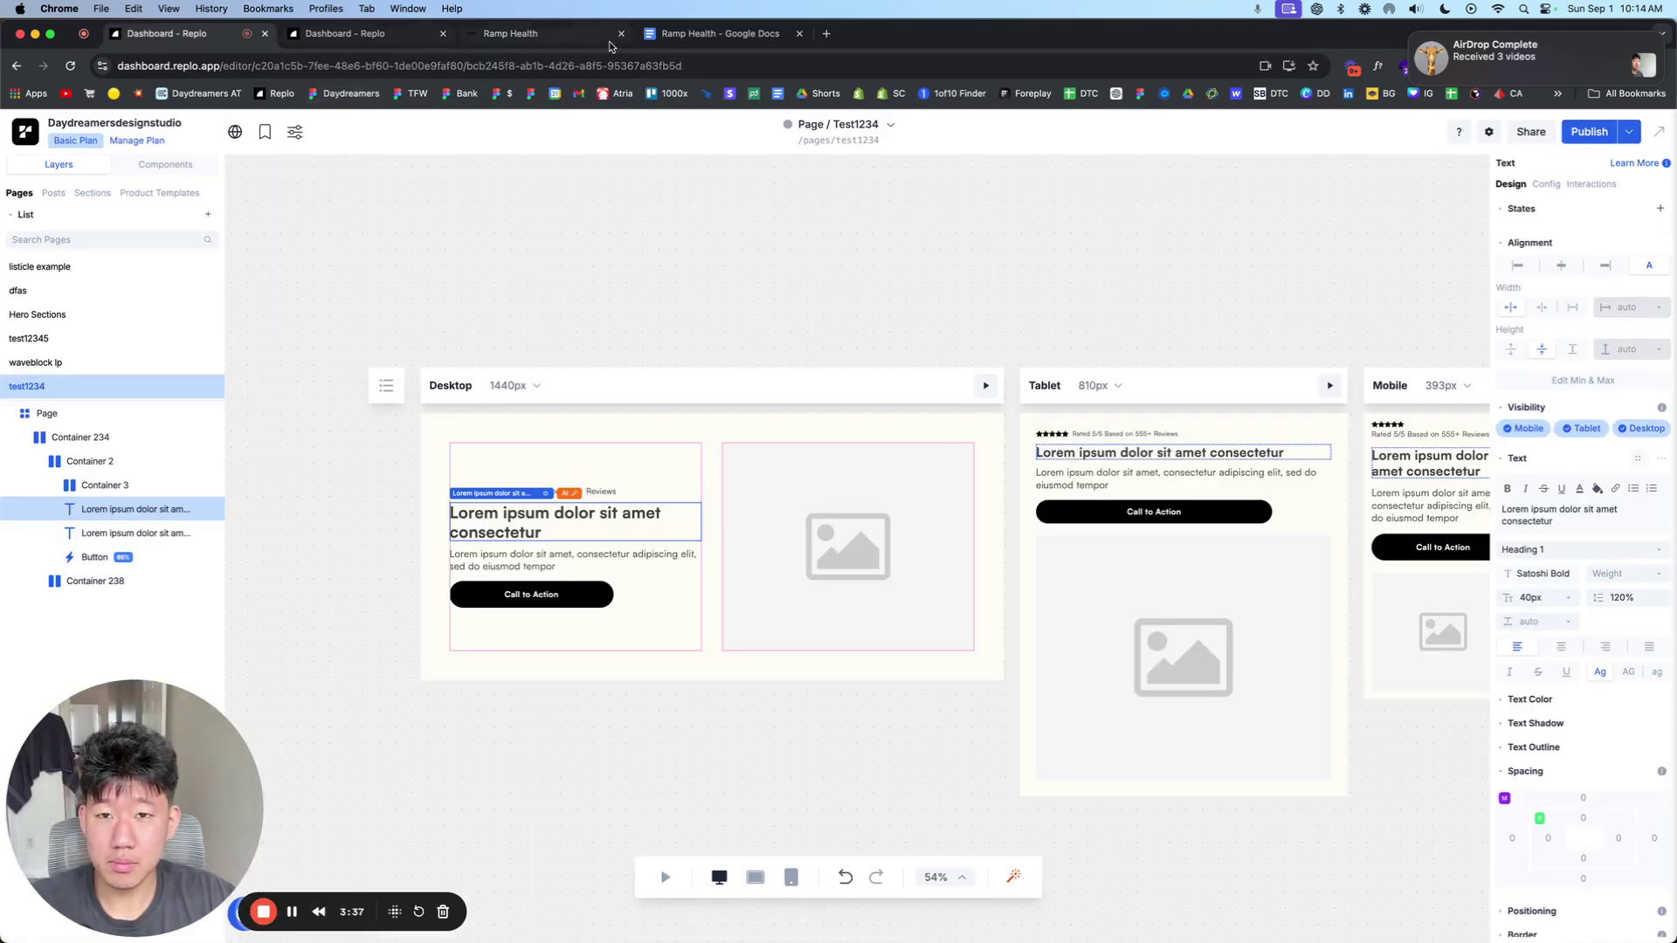
Step: Select and copy the testimonials section from the Simple Replo v1 templates
{"action": "left_click", "coordinate": [381, 40]}
{"action": "scroll", "coordinate": [524, 512], "scroll_direction": "down", "scroll_amount": 10}
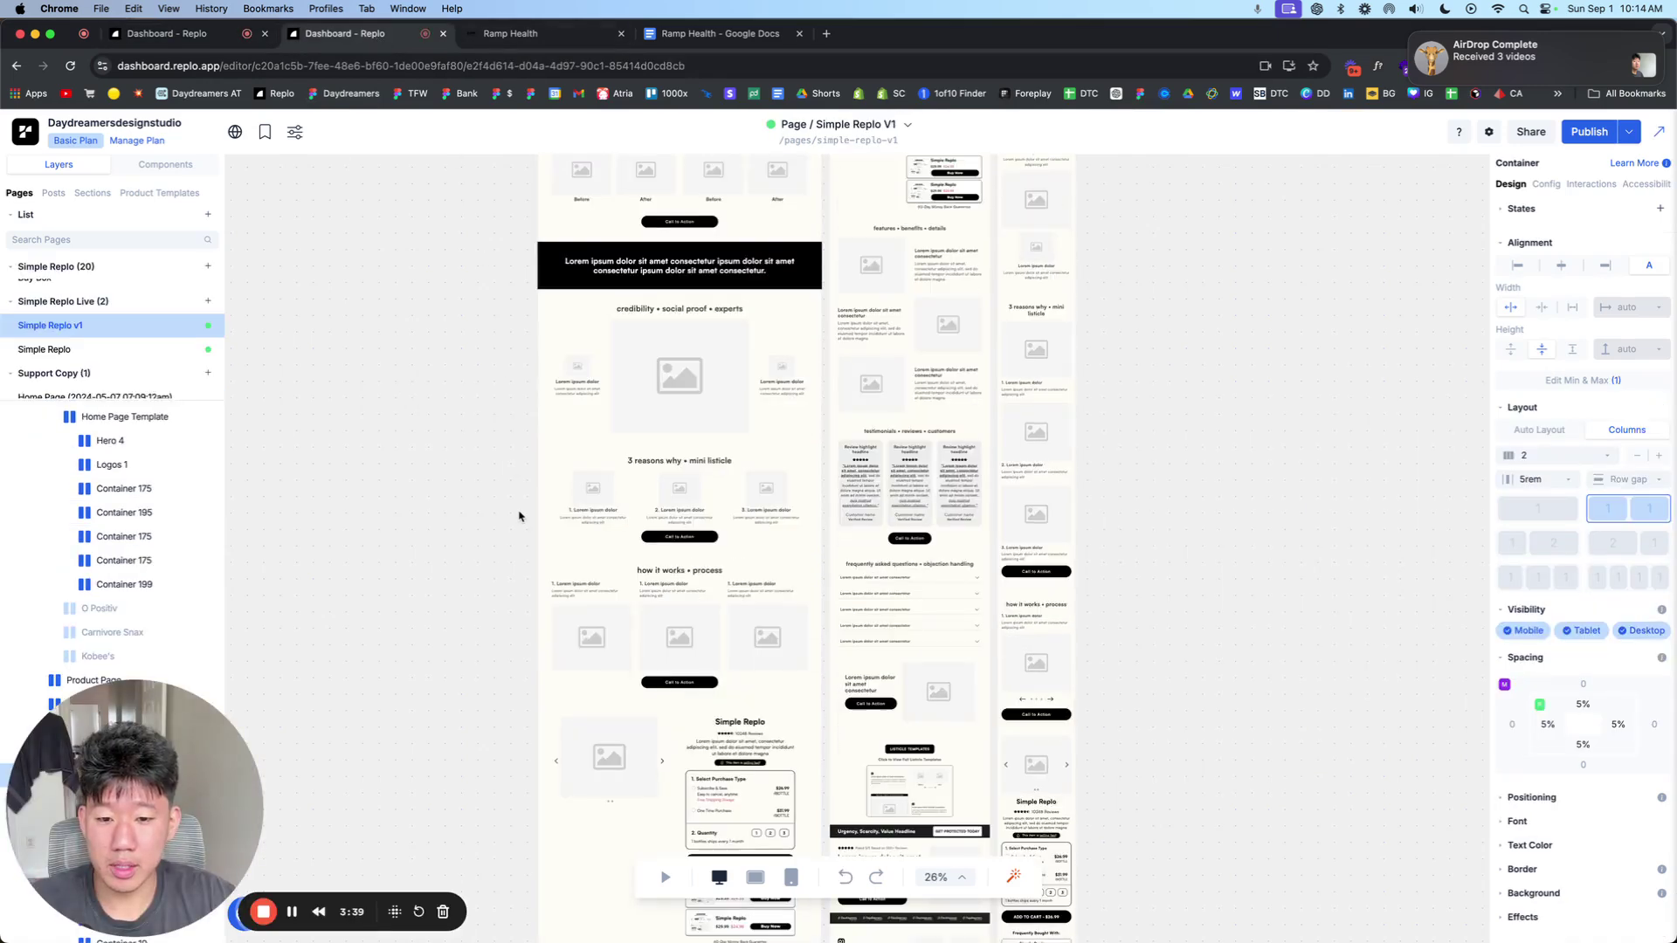
{"action": "scroll", "coordinate": [517, 516], "scroll_direction": "down", "scroll_amount": 5}
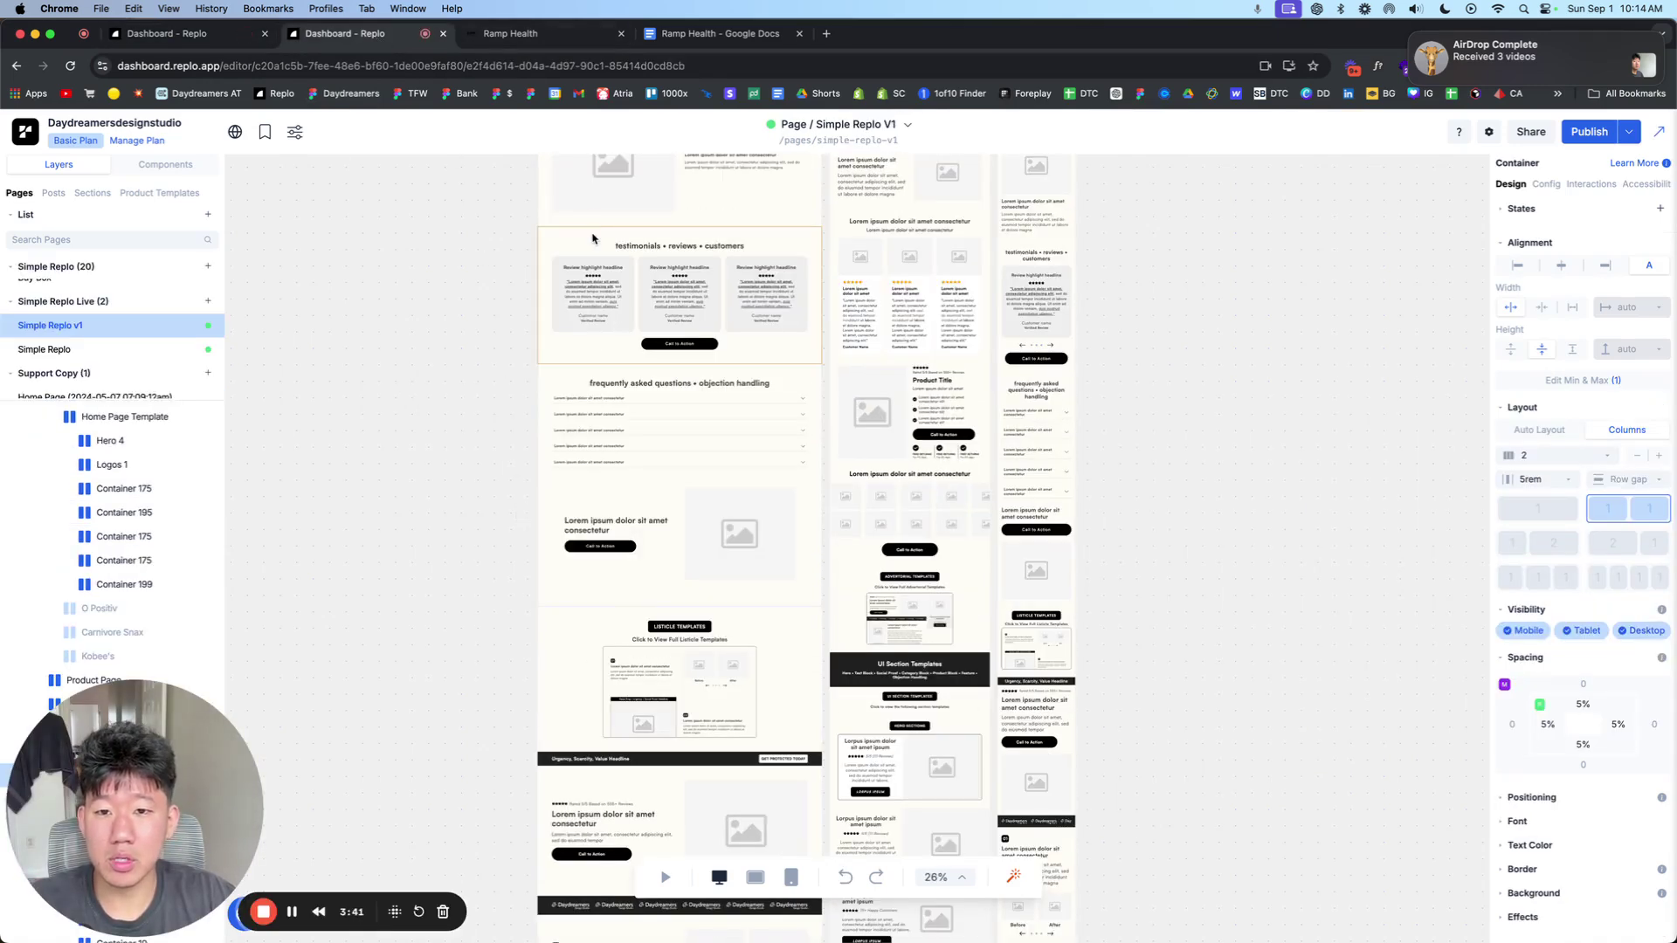
{"action": "left_click", "coordinate": [566, 264]}
Step: Paste the testimonials section below the hero on the Test1234 page
{"action": "left_click", "coordinate": [200, 35]}
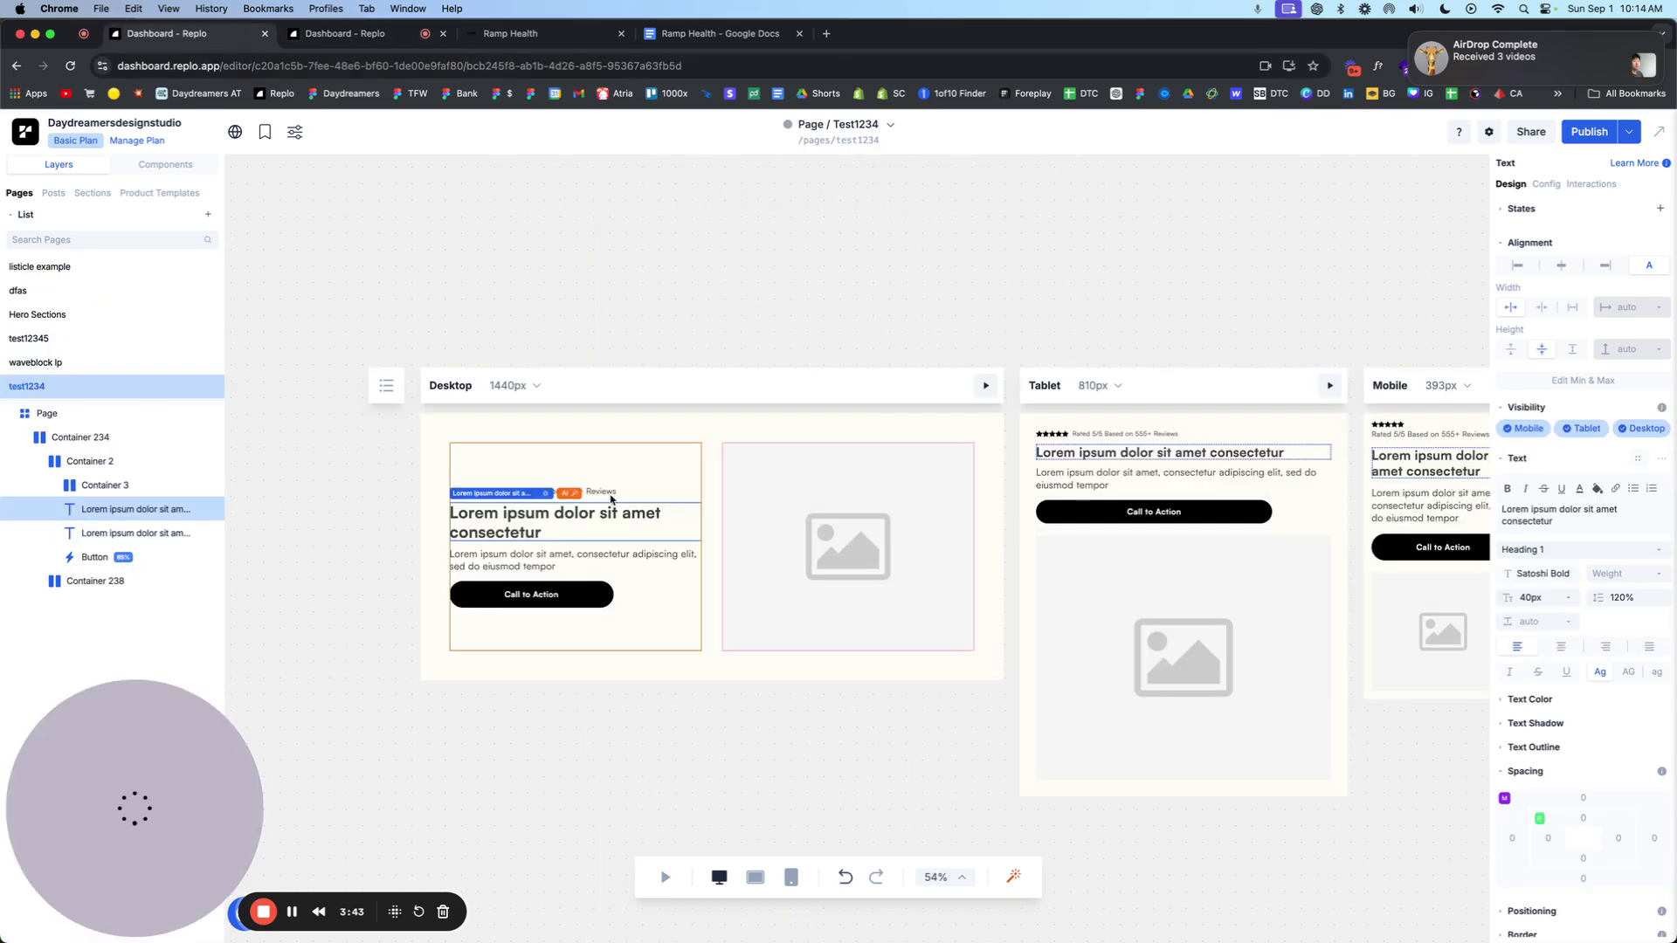
{"action": "left_click", "coordinate": [40, 437]}
{"action": "left_click", "coordinate": [39, 437]}
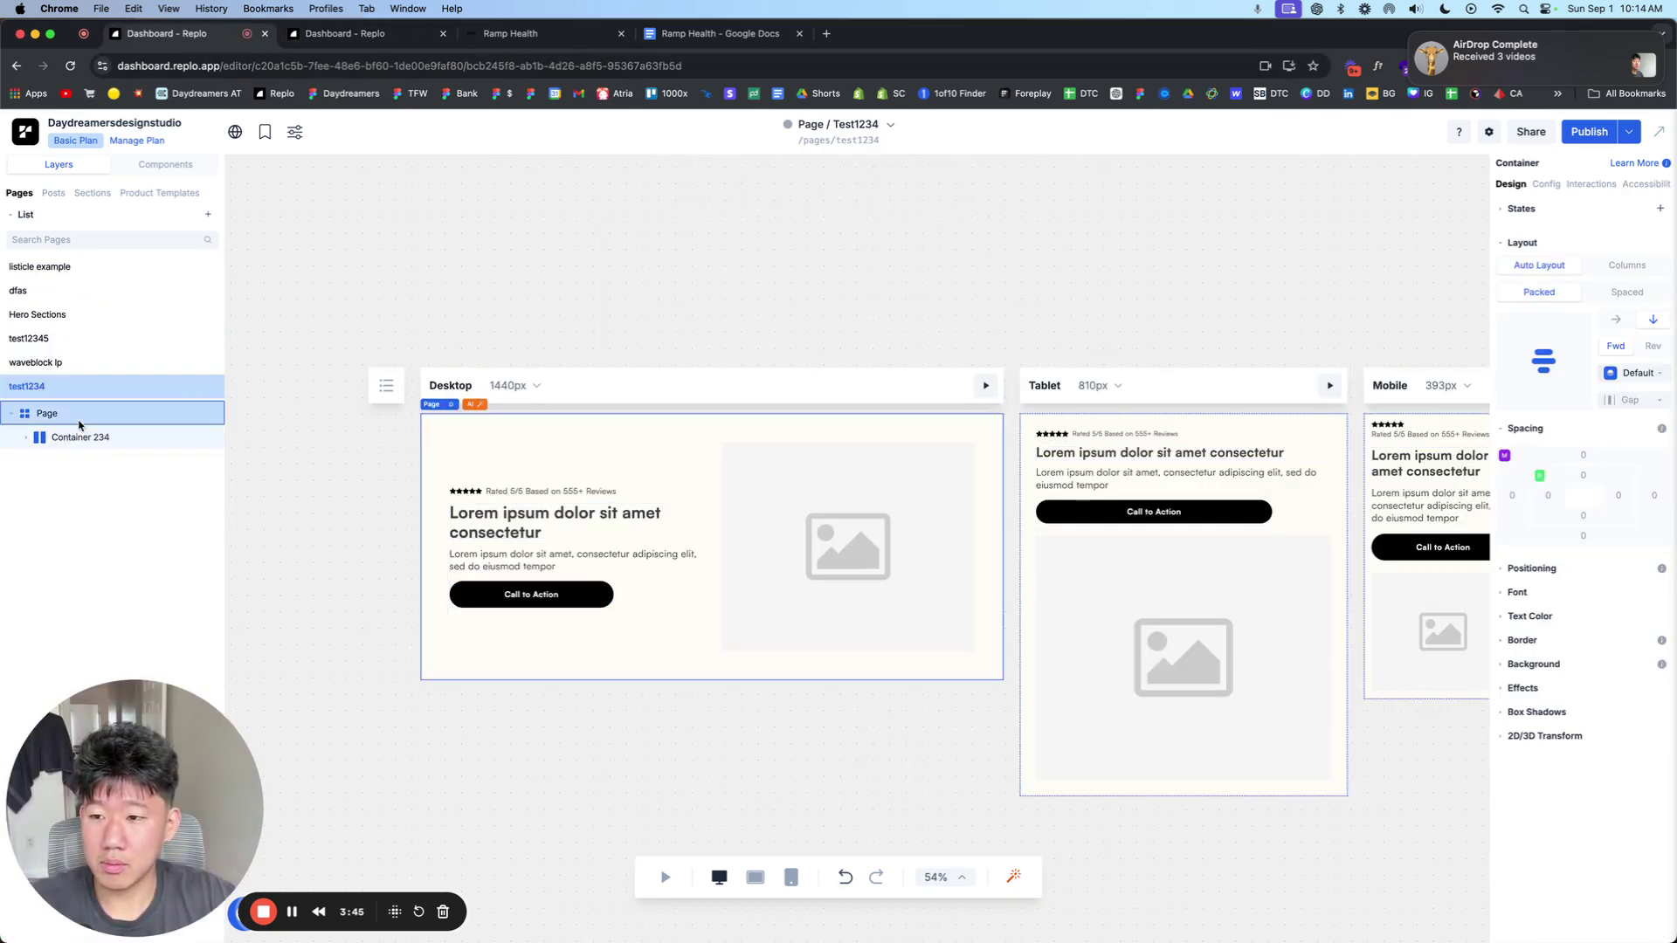
{"action": "key", "text": "cmd+v"}
{"action": "scroll", "coordinate": [542, 559], "scroll_direction": "down", "scroll_amount": 4}
{"action": "key", "text": "Escape"}
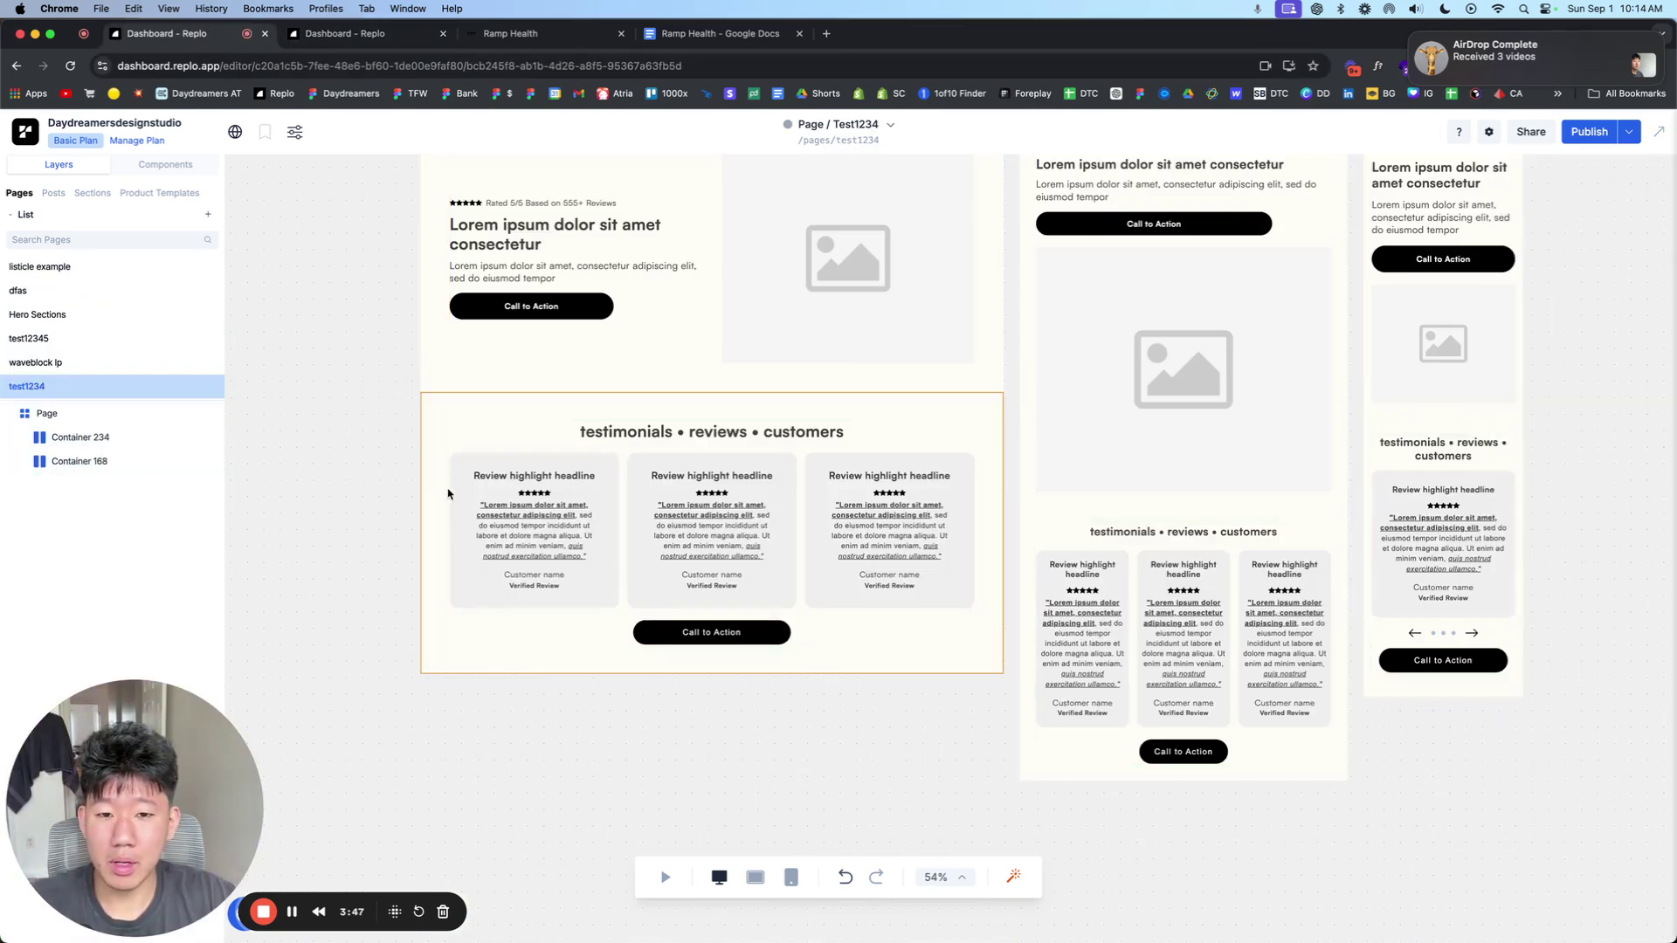
{"action": "scroll", "coordinate": [524, 529], "scroll_direction": "up", "scroll_amount": 2}
Step: Look over the Ramp Health product page, then return to the Simple Replo v1 templates
{"action": "left_click", "coordinate": [524, 35]}
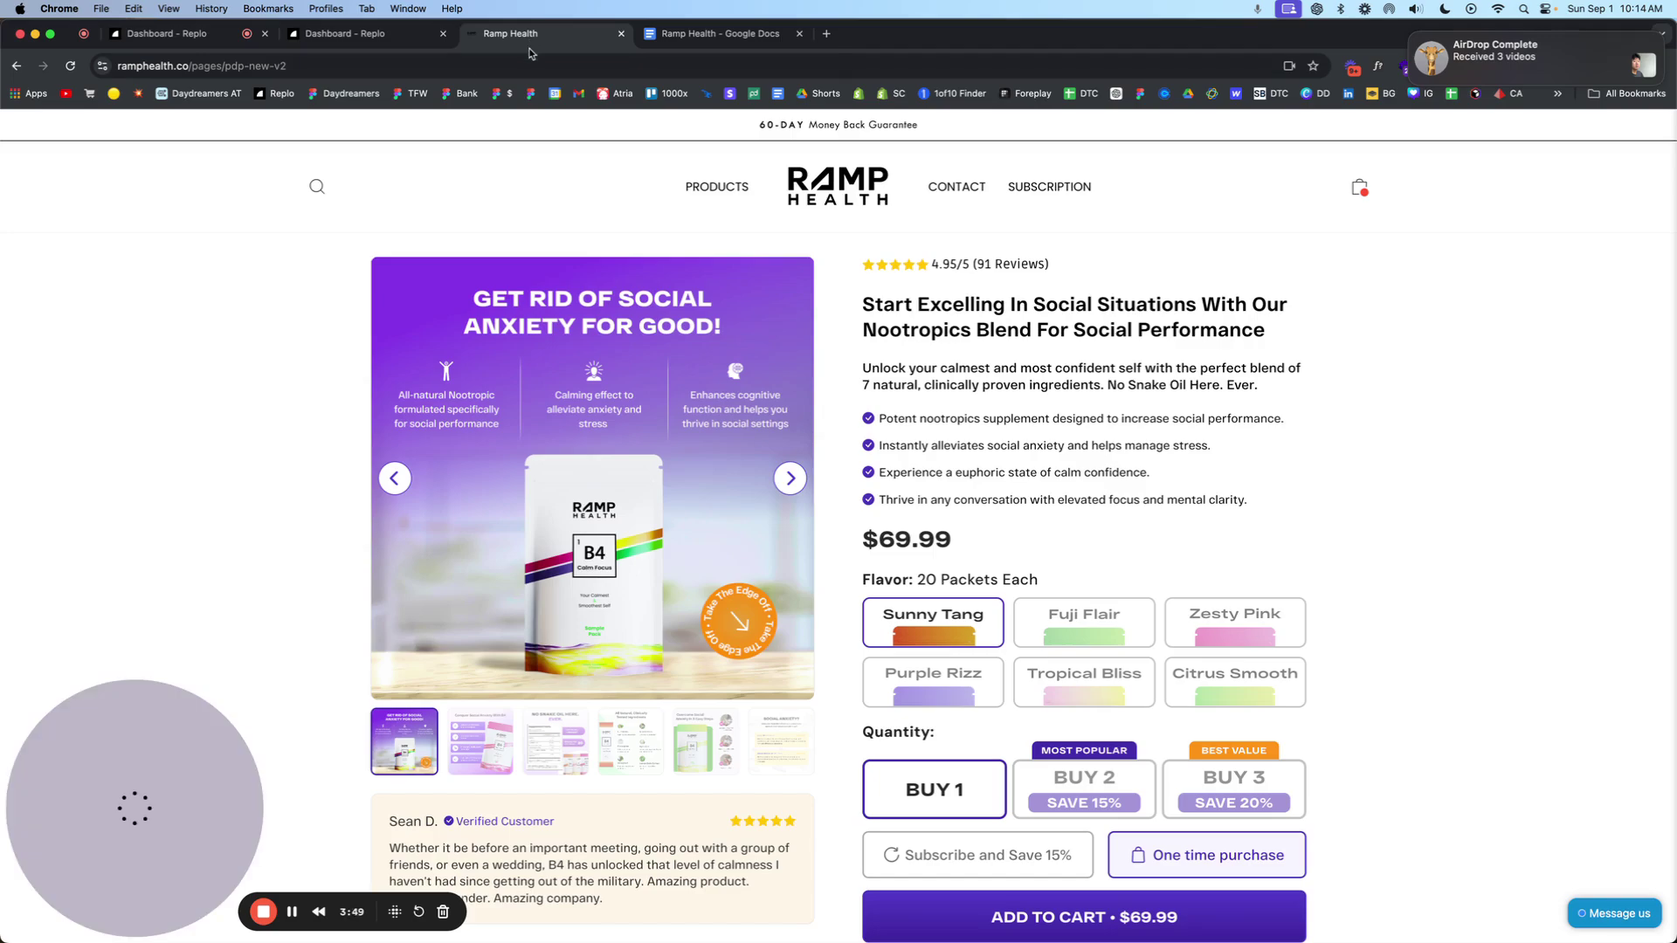
{"action": "scroll", "coordinate": [873, 489], "scroll_direction": "down", "scroll_amount": 20}
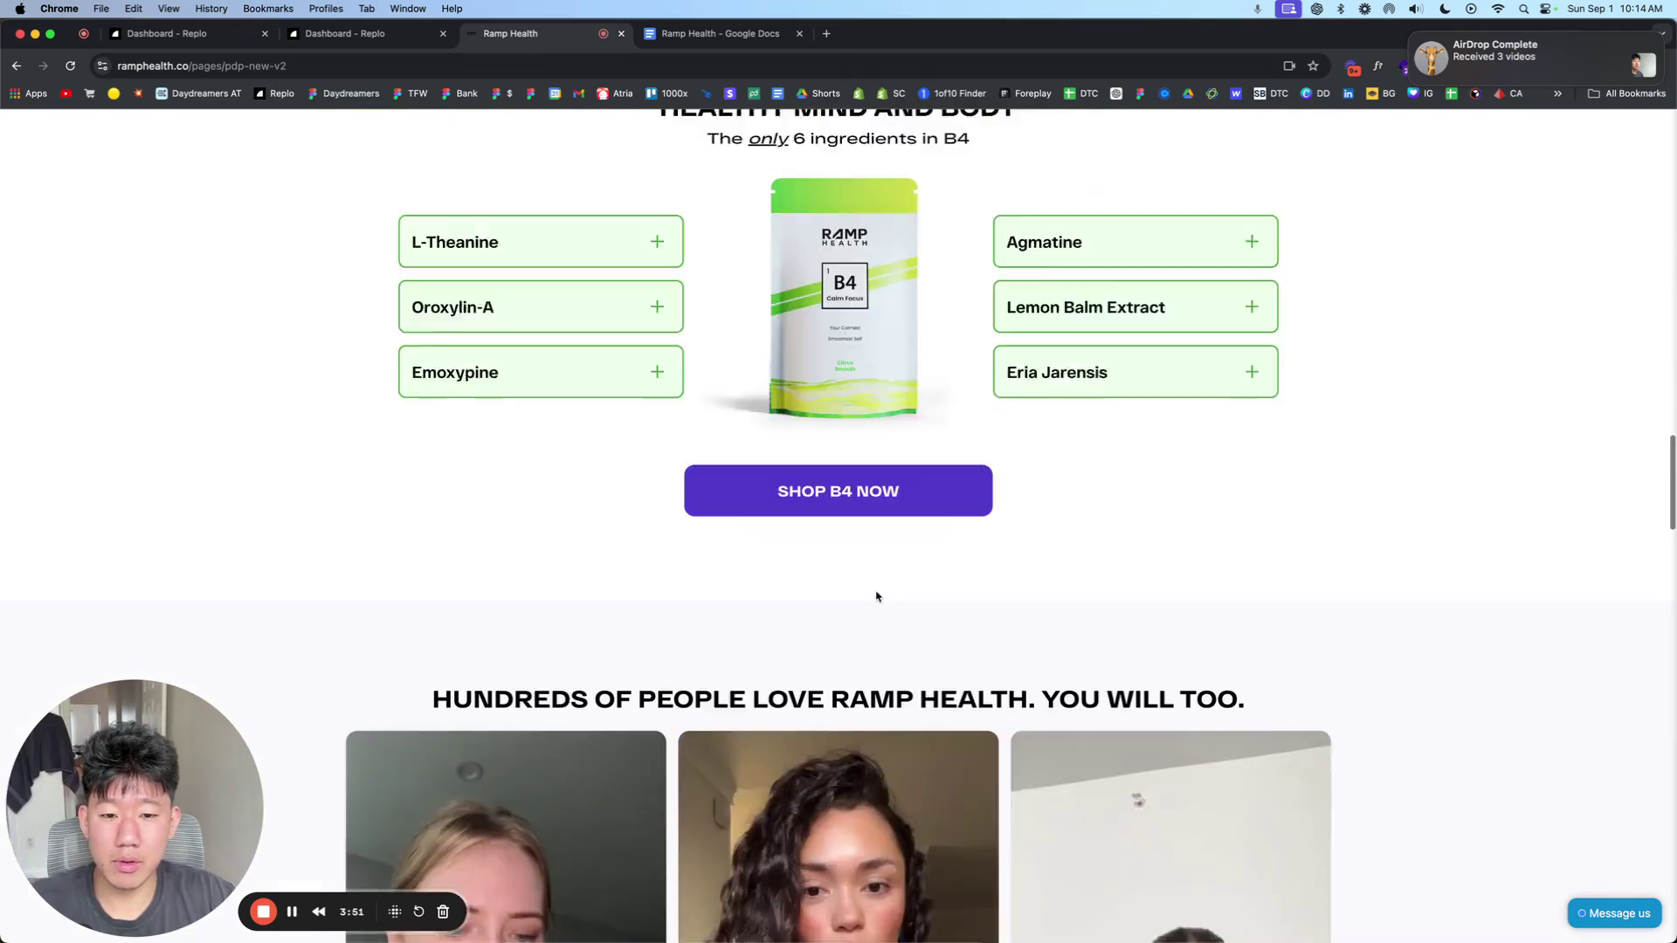
{"action": "left_click", "coordinate": [347, 35]}
Step: Copy the video reviews template section and return to the Test1234 page
{"action": "scroll", "coordinate": [733, 611], "scroll_direction": "down", "scroll_amount": 5}
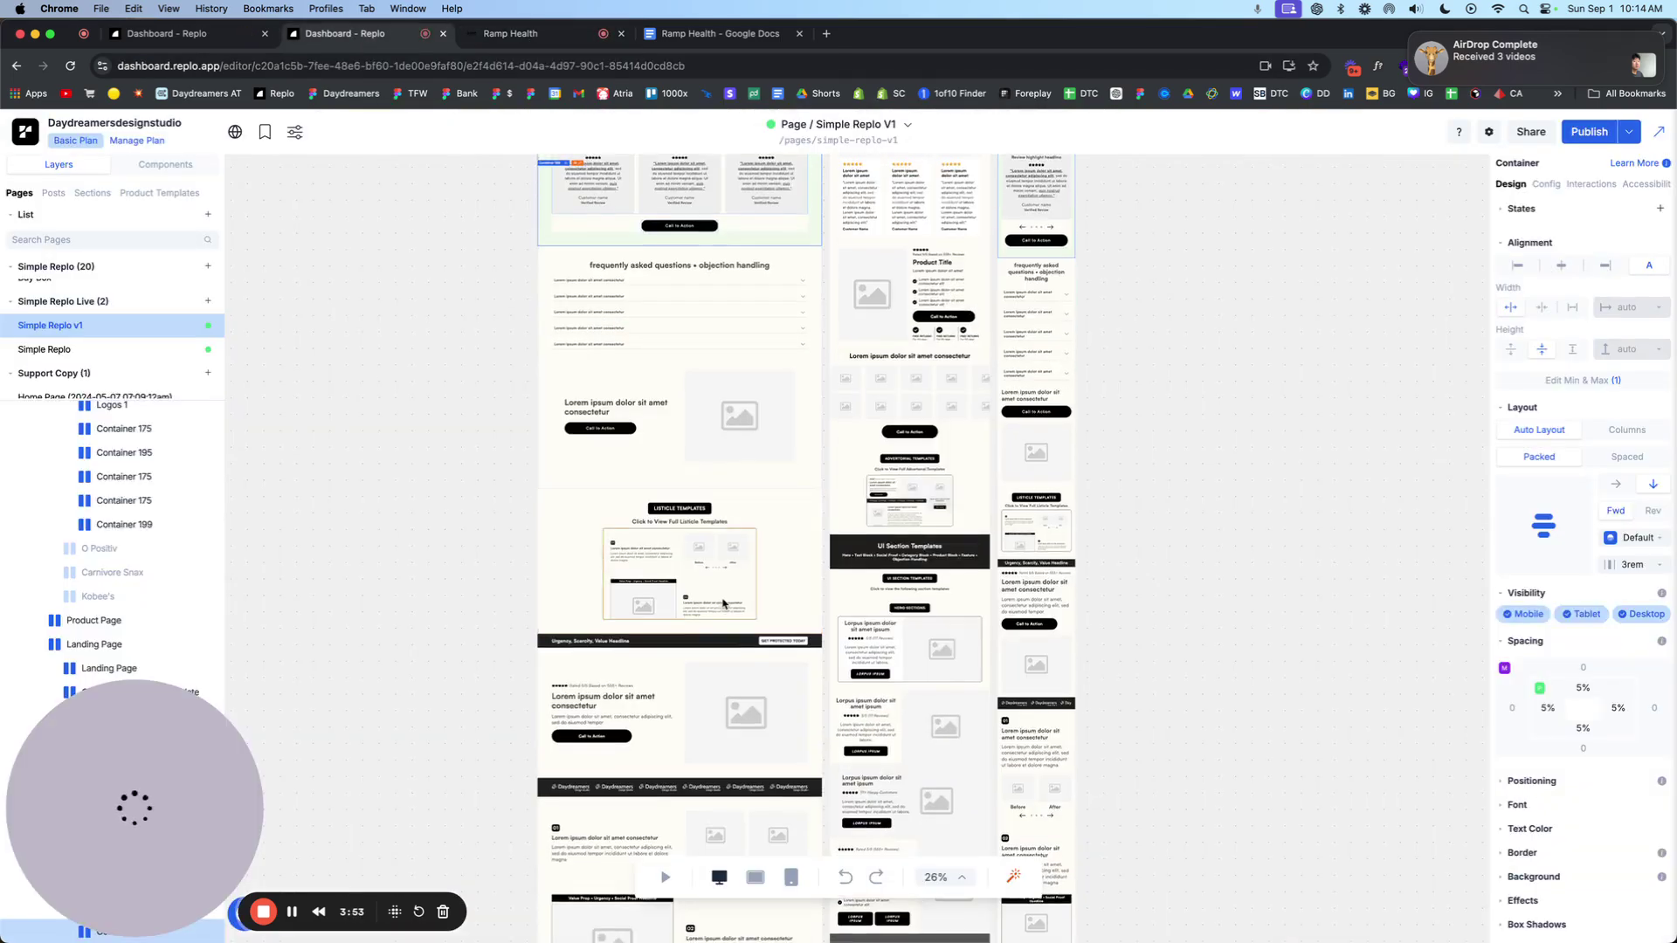
{"action": "scroll", "coordinate": [740, 609], "scroll_direction": "down", "scroll_amount": 10}
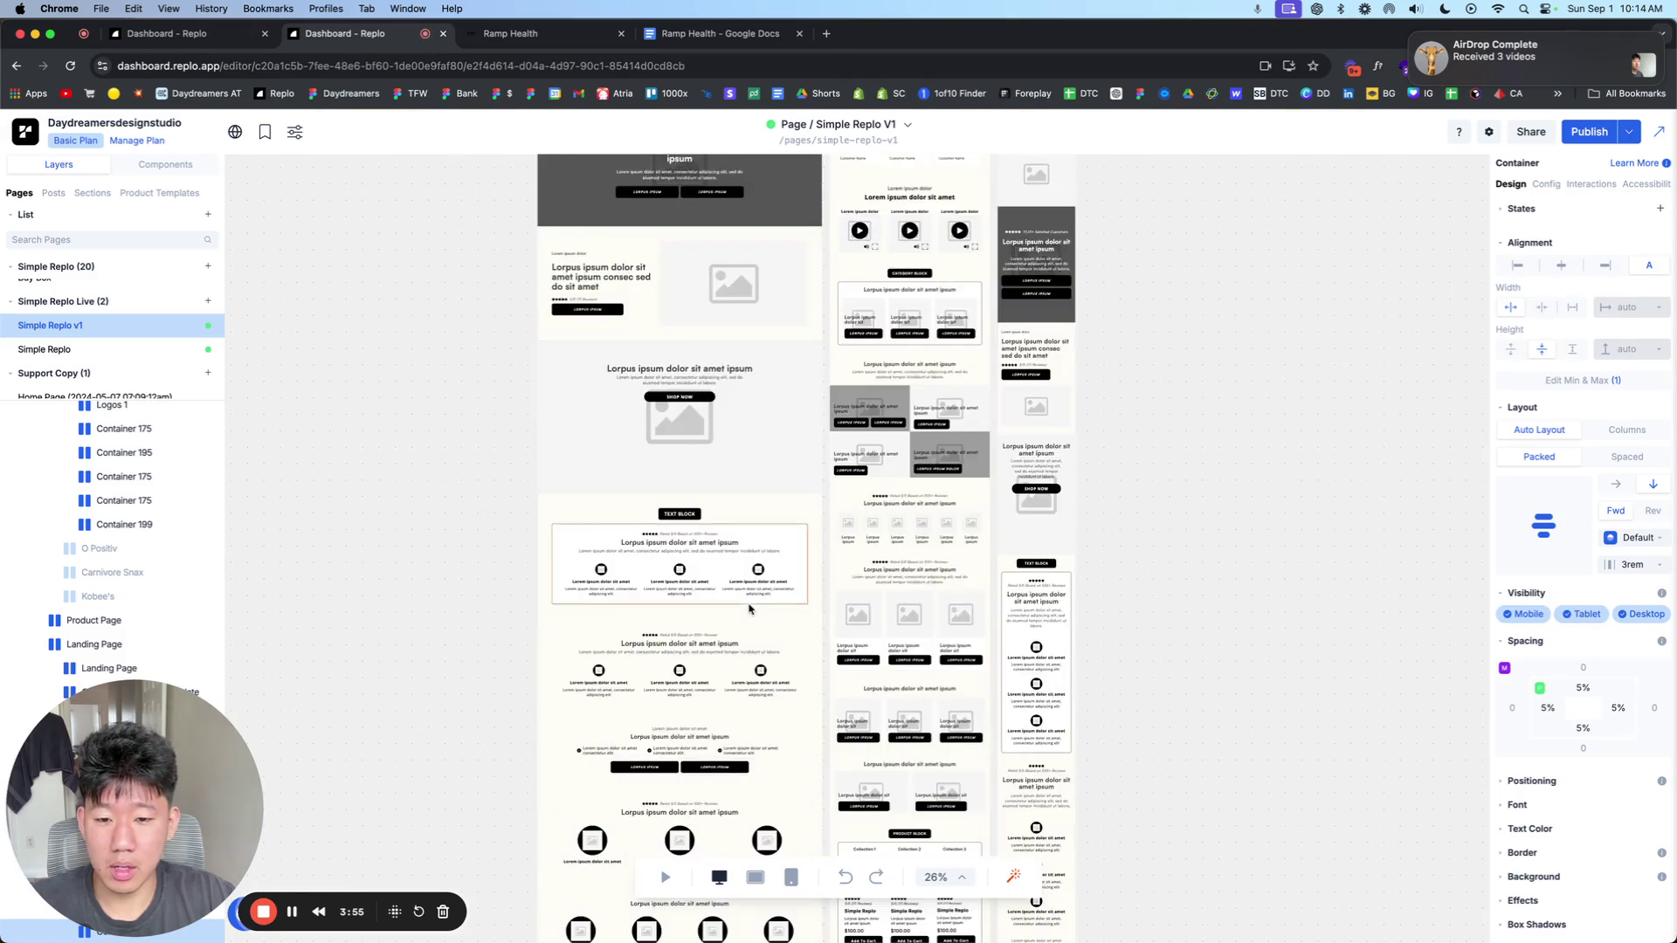
{"action": "scroll", "coordinate": [749, 616], "scroll_direction": "down", "scroll_amount": 10}
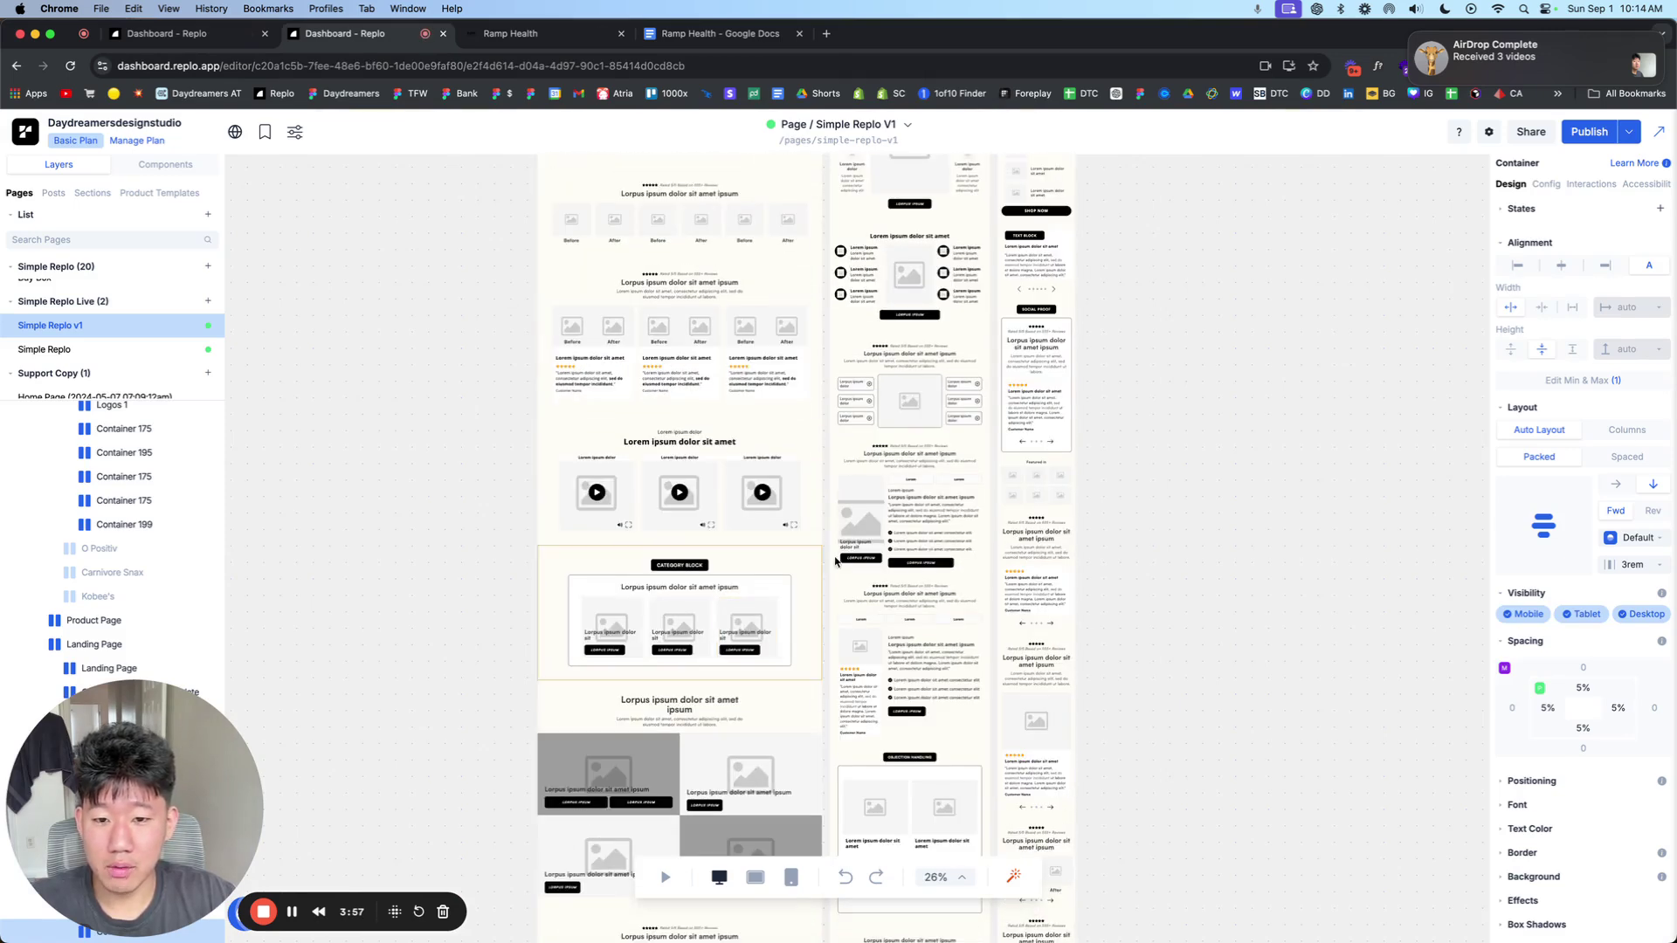
{"action": "left_click", "coordinate": [808, 490]}
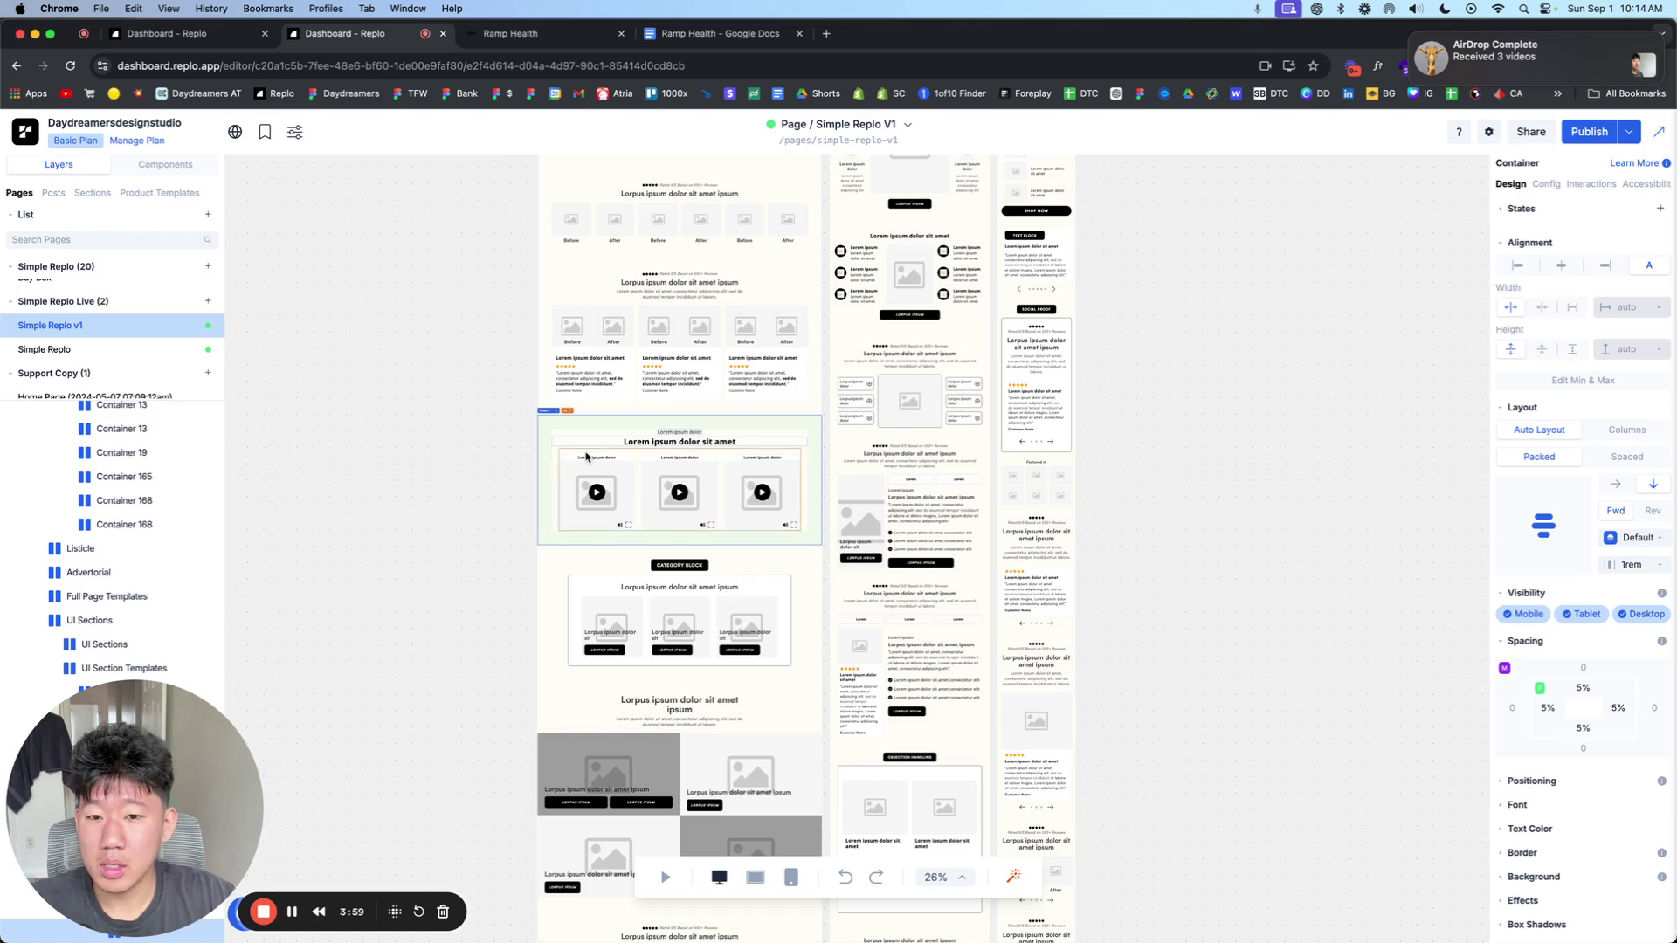
{"action": "left_click", "coordinate": [215, 38]}
Step: Paste the video reviews section below the testimonials and copy its middle video player
{"action": "left_click", "coordinate": [87, 462]}
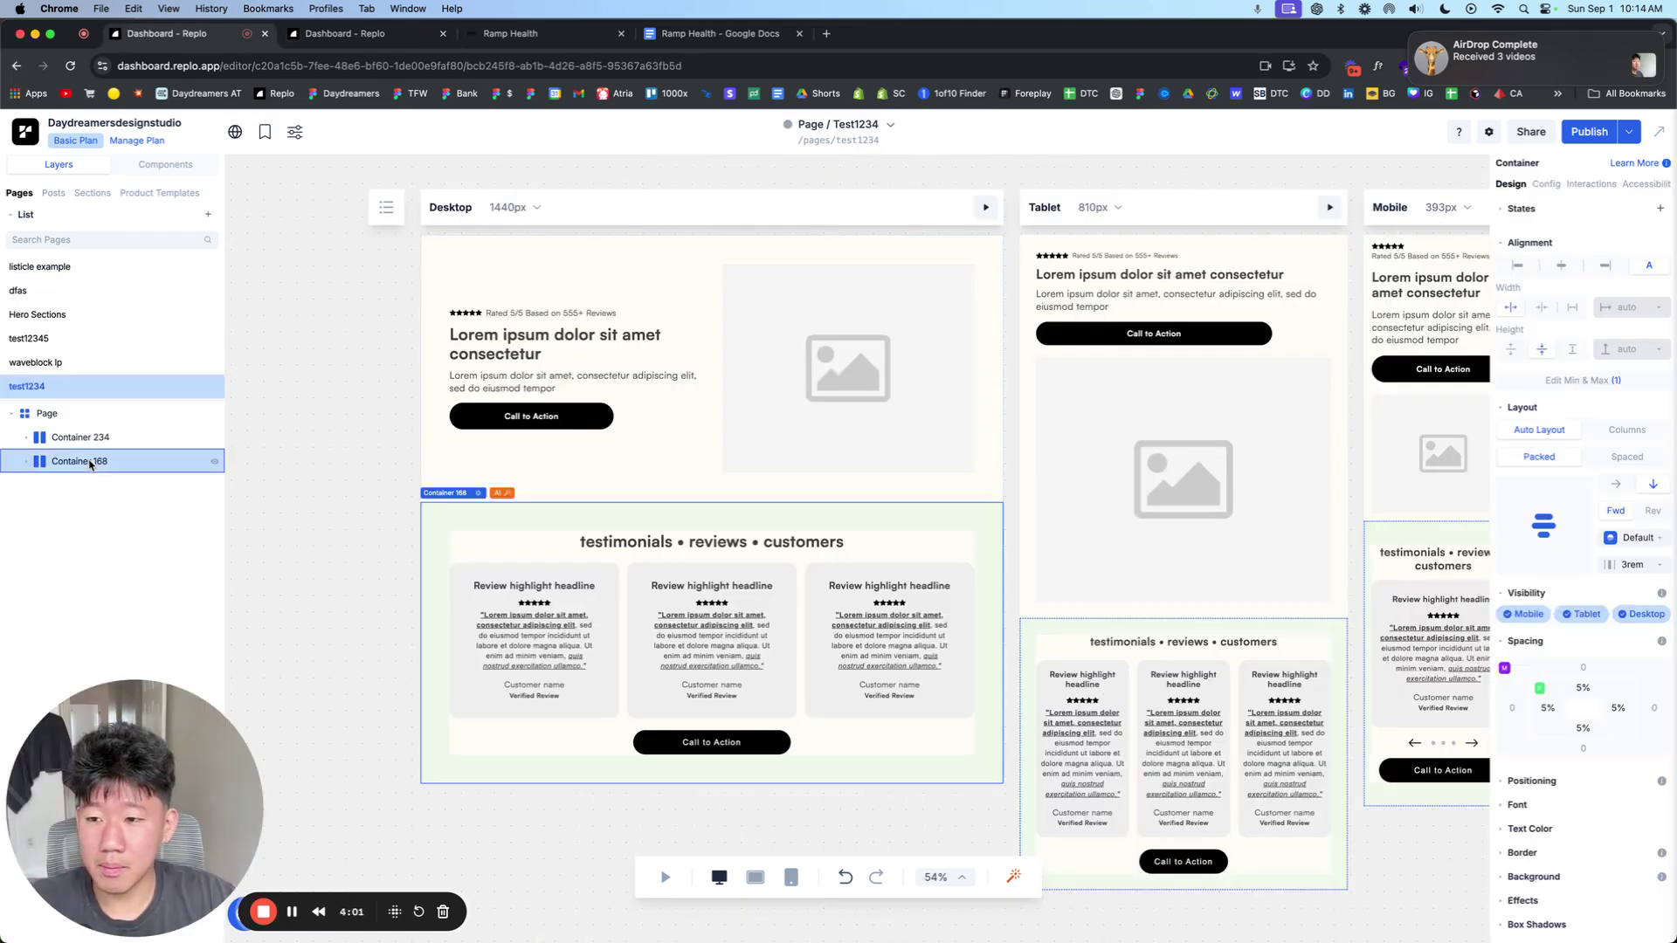
{"action": "key", "text": "super+v"}
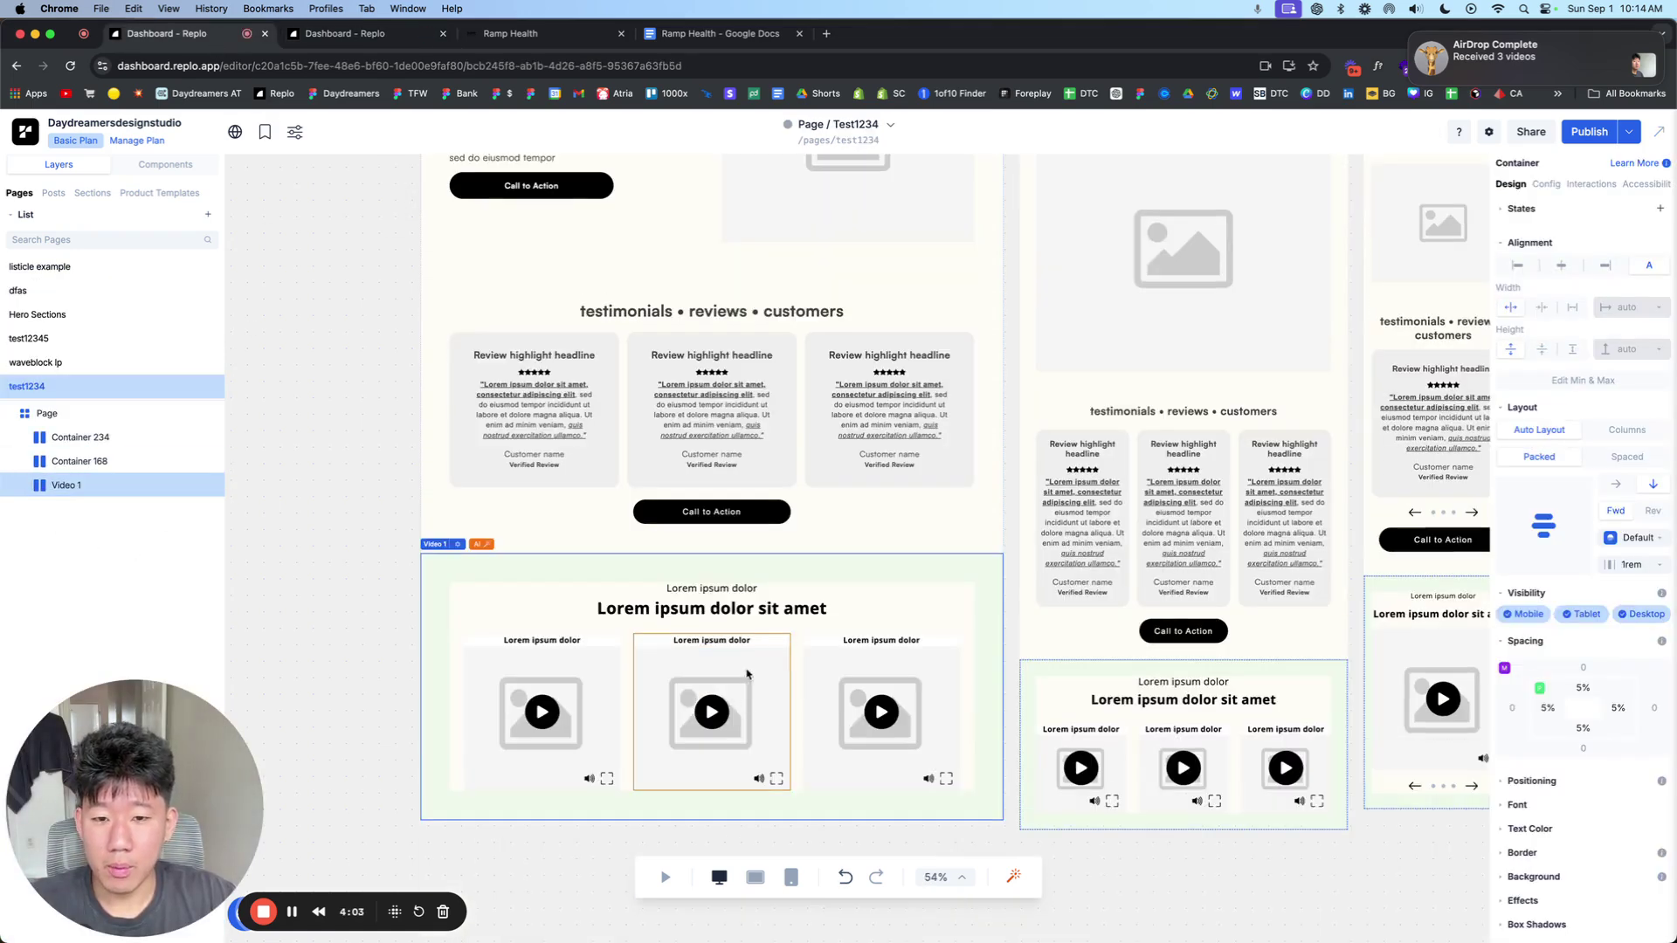
{"action": "left_click", "coordinate": [746, 679]}
{"action": "left_click", "coordinate": [80, 606]}
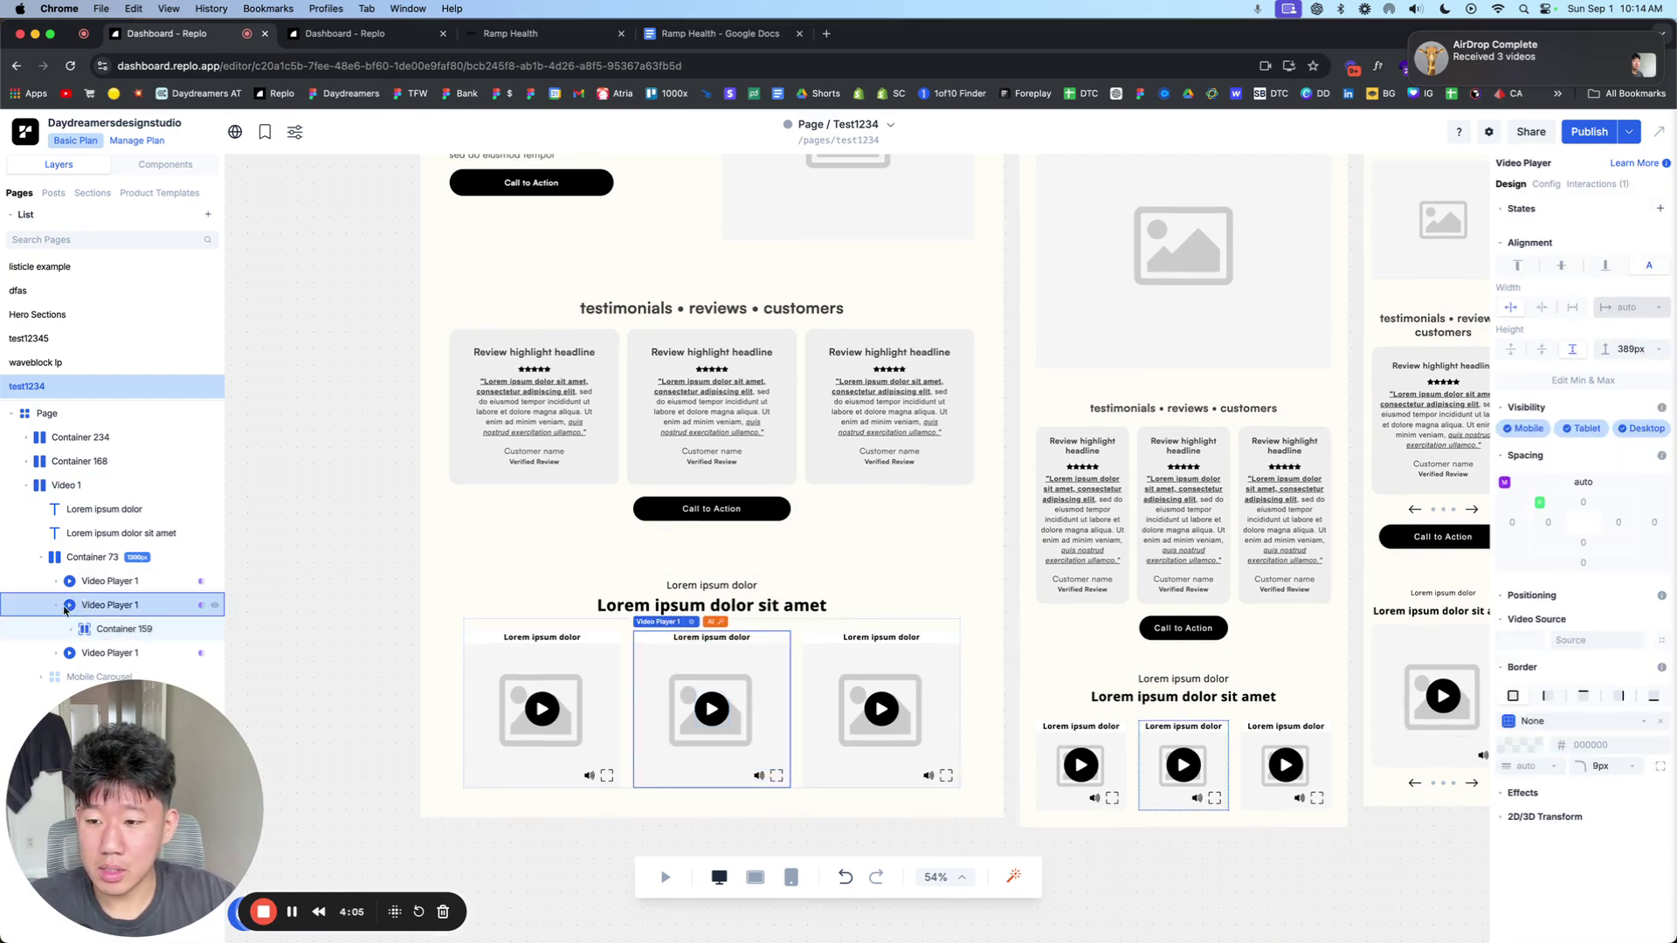
Step: Swap the middle review card for the video player, then delete the pasted video section
{"action": "left_click", "coordinate": [26, 461]}
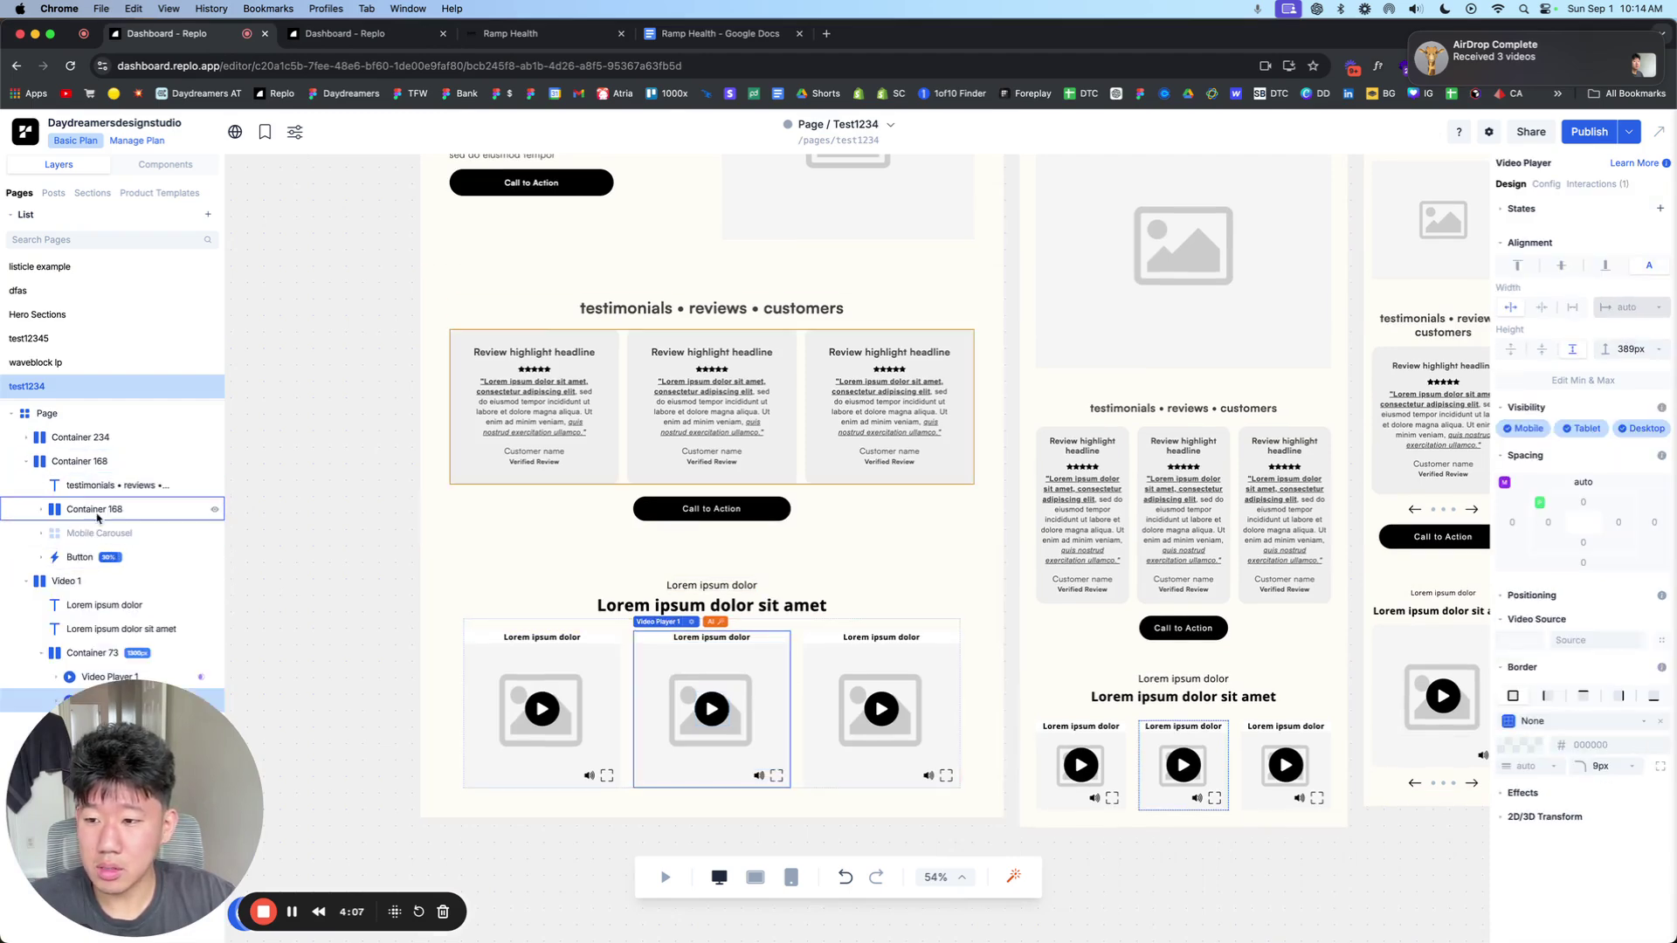
{"action": "left_click", "coordinate": [78, 509]}
{"action": "left_click", "coordinate": [42, 510]}
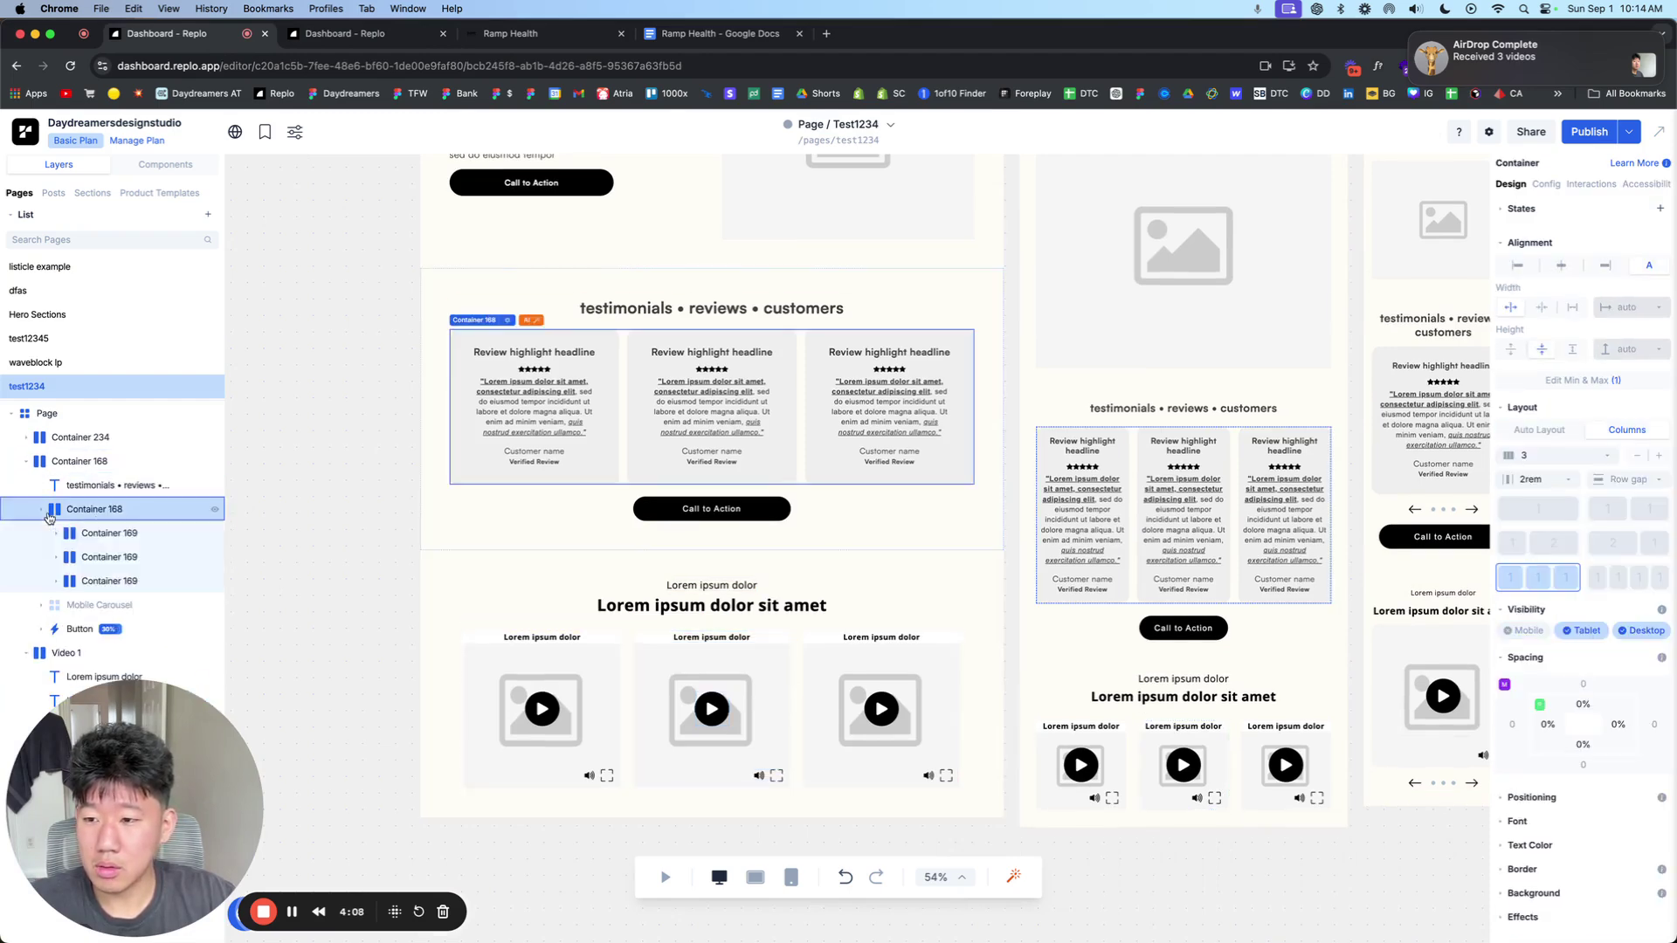
{"action": "left_click", "coordinate": [110, 533]}
{"action": "key", "text": "cmd+v"}
{"action": "left_click", "coordinate": [140, 590]}
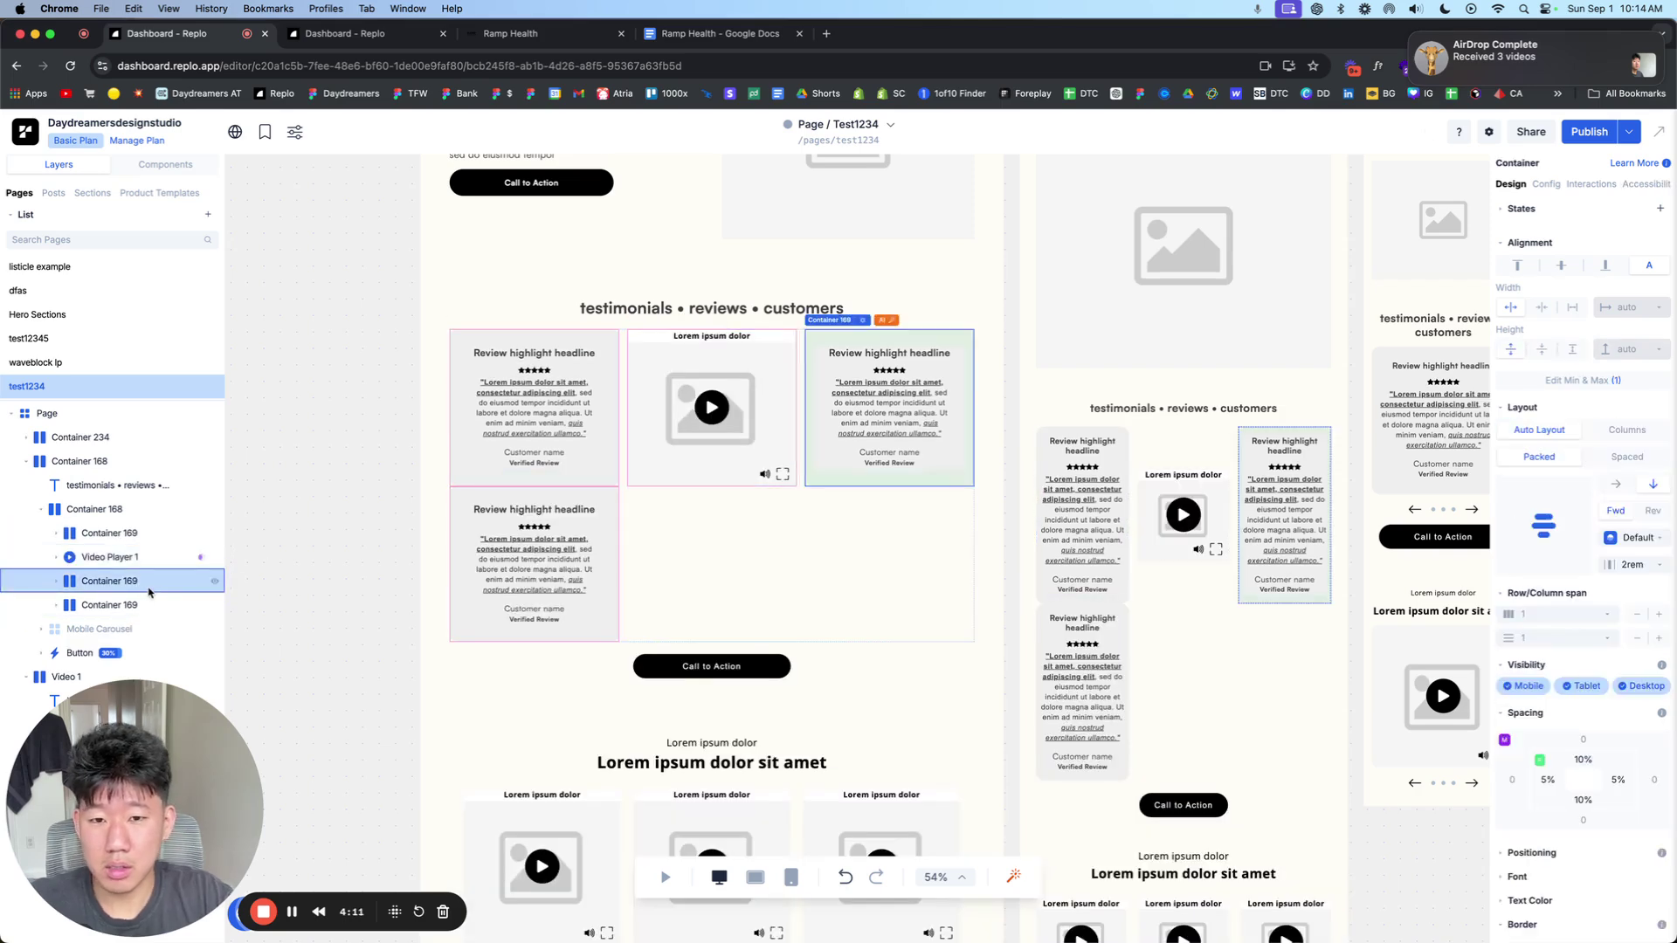
{"action": "key", "text": "Delete"}
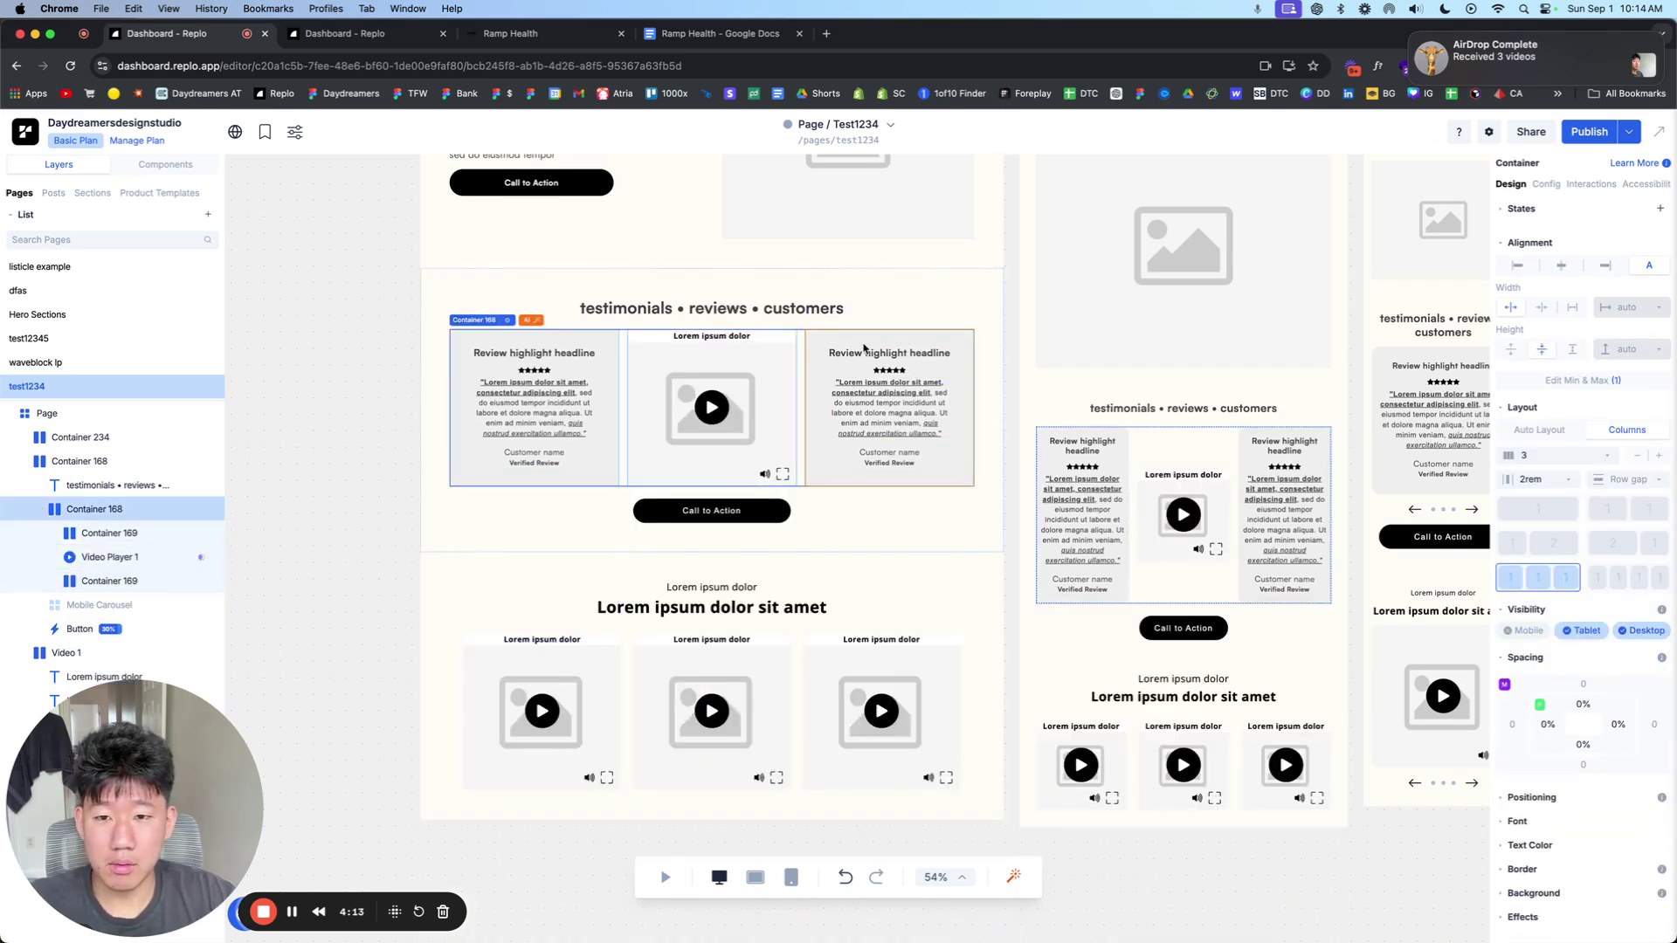
{"action": "left_click", "coordinate": [583, 590]}
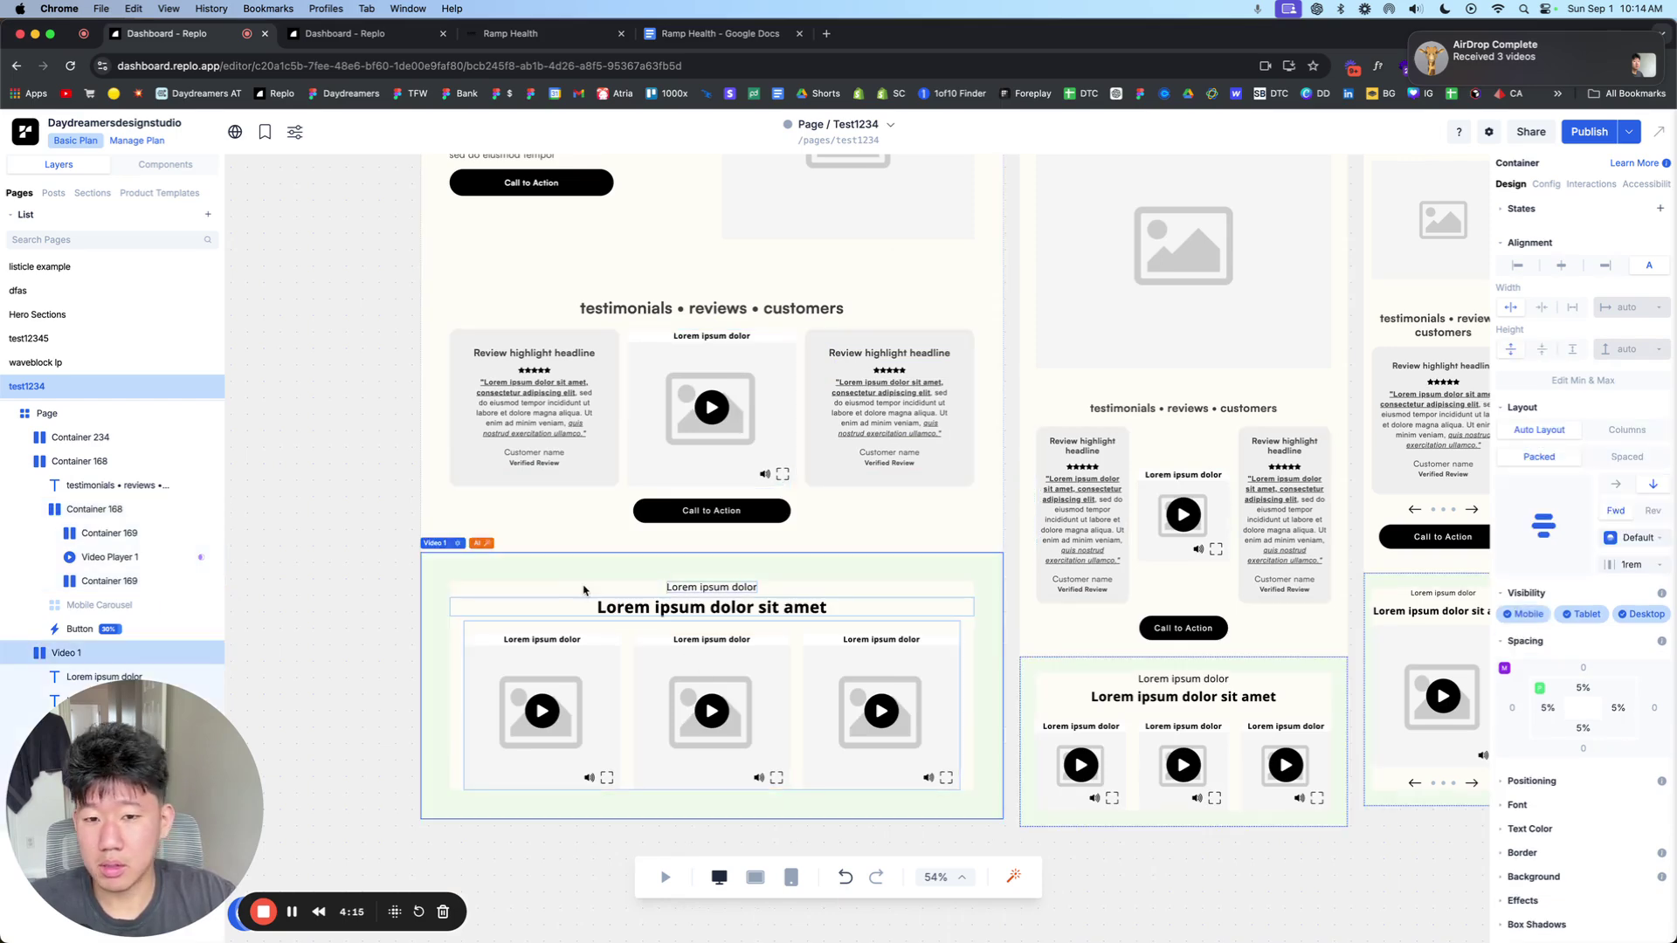
{"action": "key", "text": "Delete"}
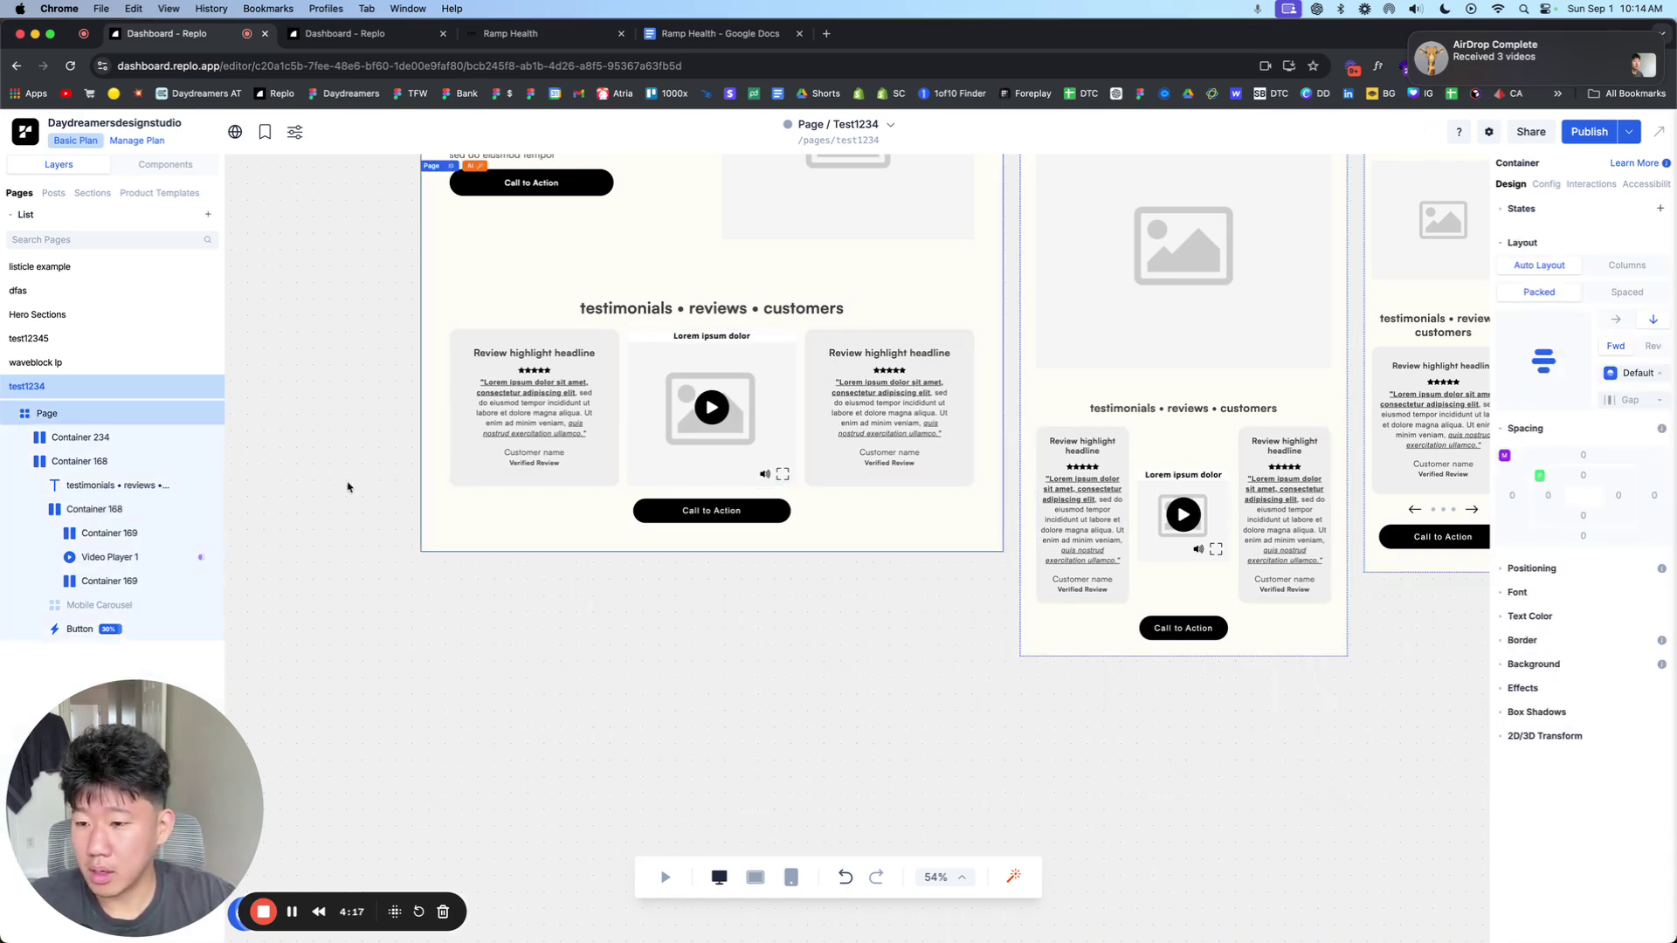
Step: Replace a review slide in the mobile reviews carousel with the video player
{"action": "left_click", "coordinate": [99, 604]}
{"action": "scroll", "coordinate": [1220, 588], "scroll_direction": "right", "scroll_amount": 5}
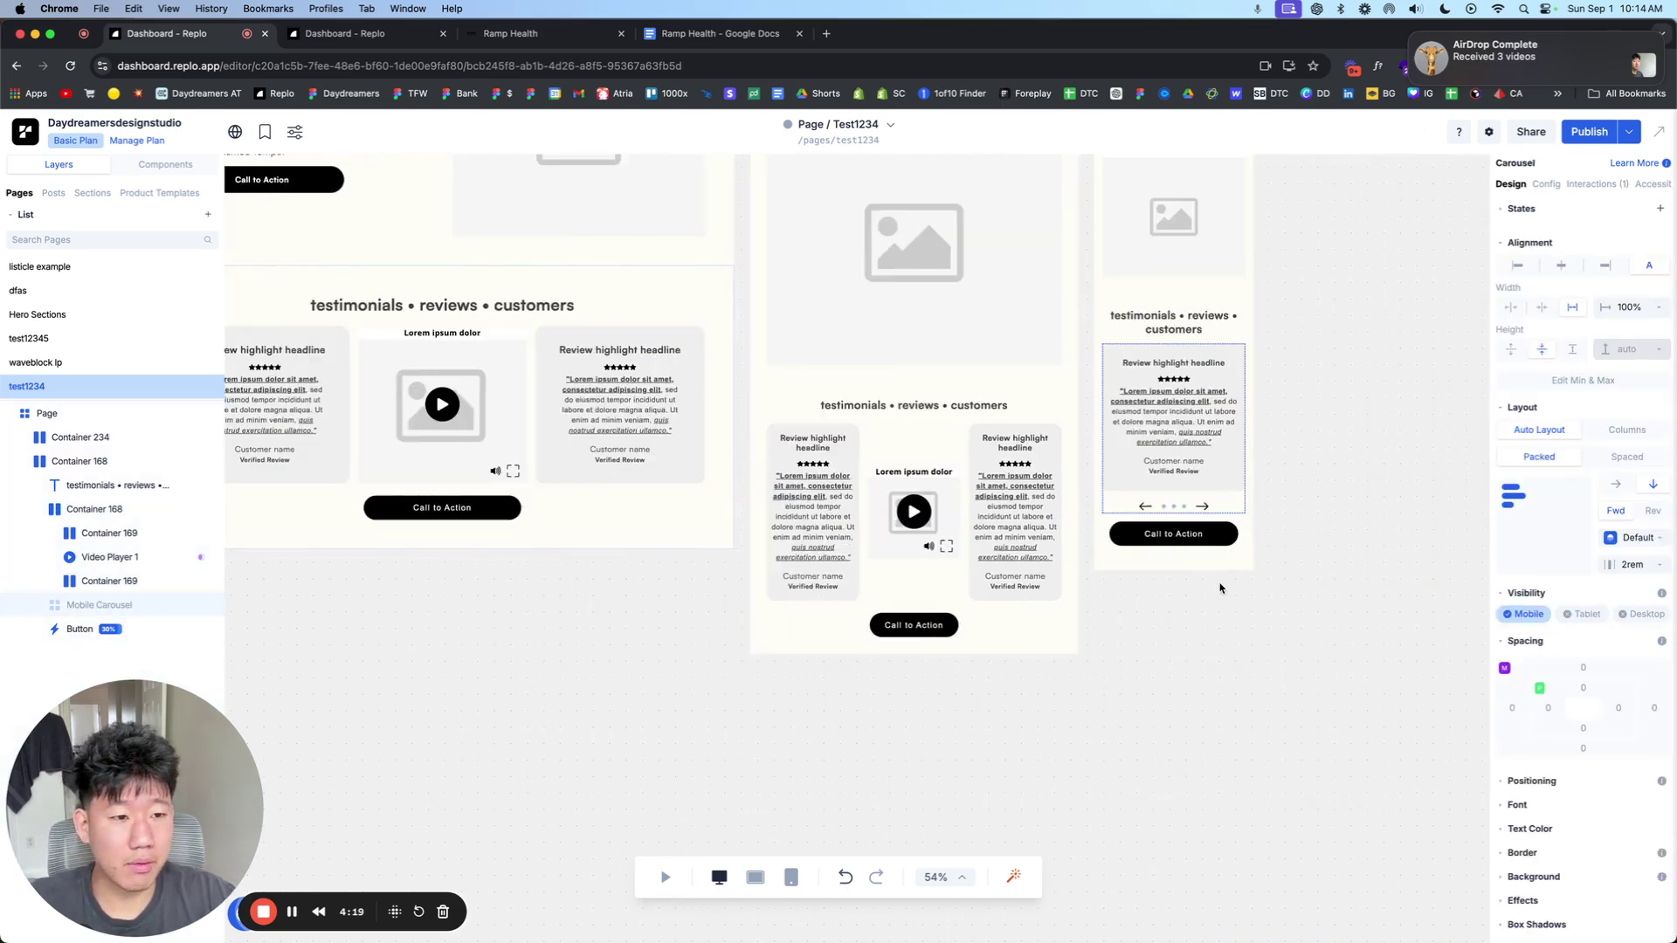
{"action": "left_click", "coordinate": [1239, 485]}
{"action": "left_click", "coordinate": [1221, 337]}
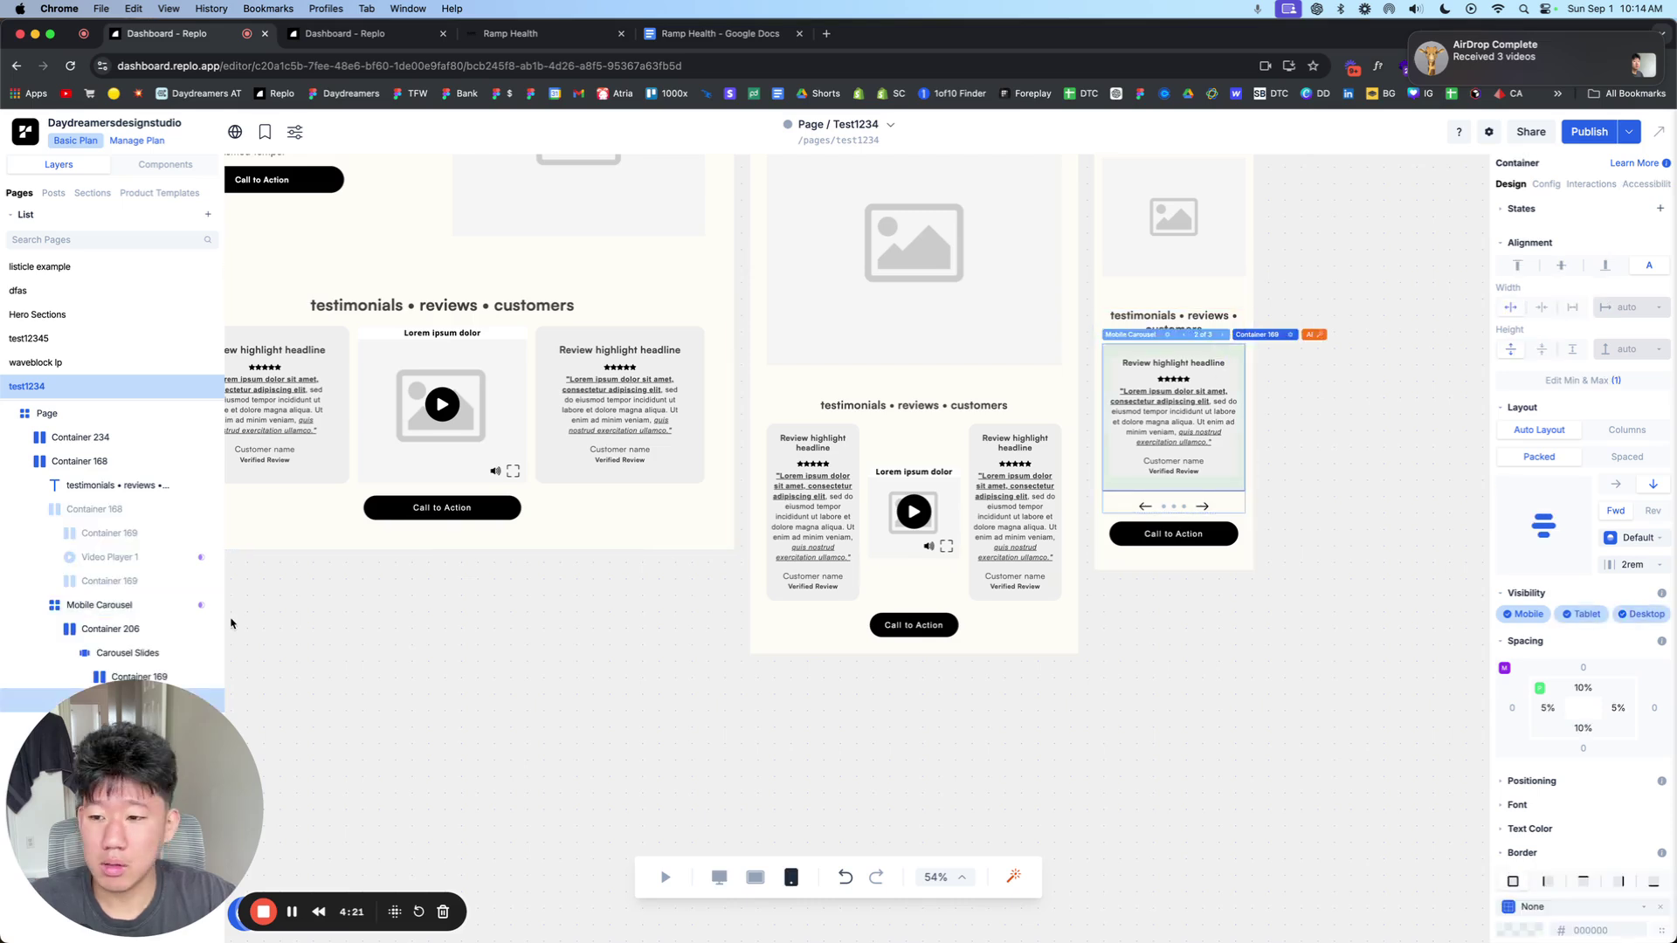
{"action": "left_click_drag", "start_coordinate": [91, 750], "coordinate": [415, 749]}
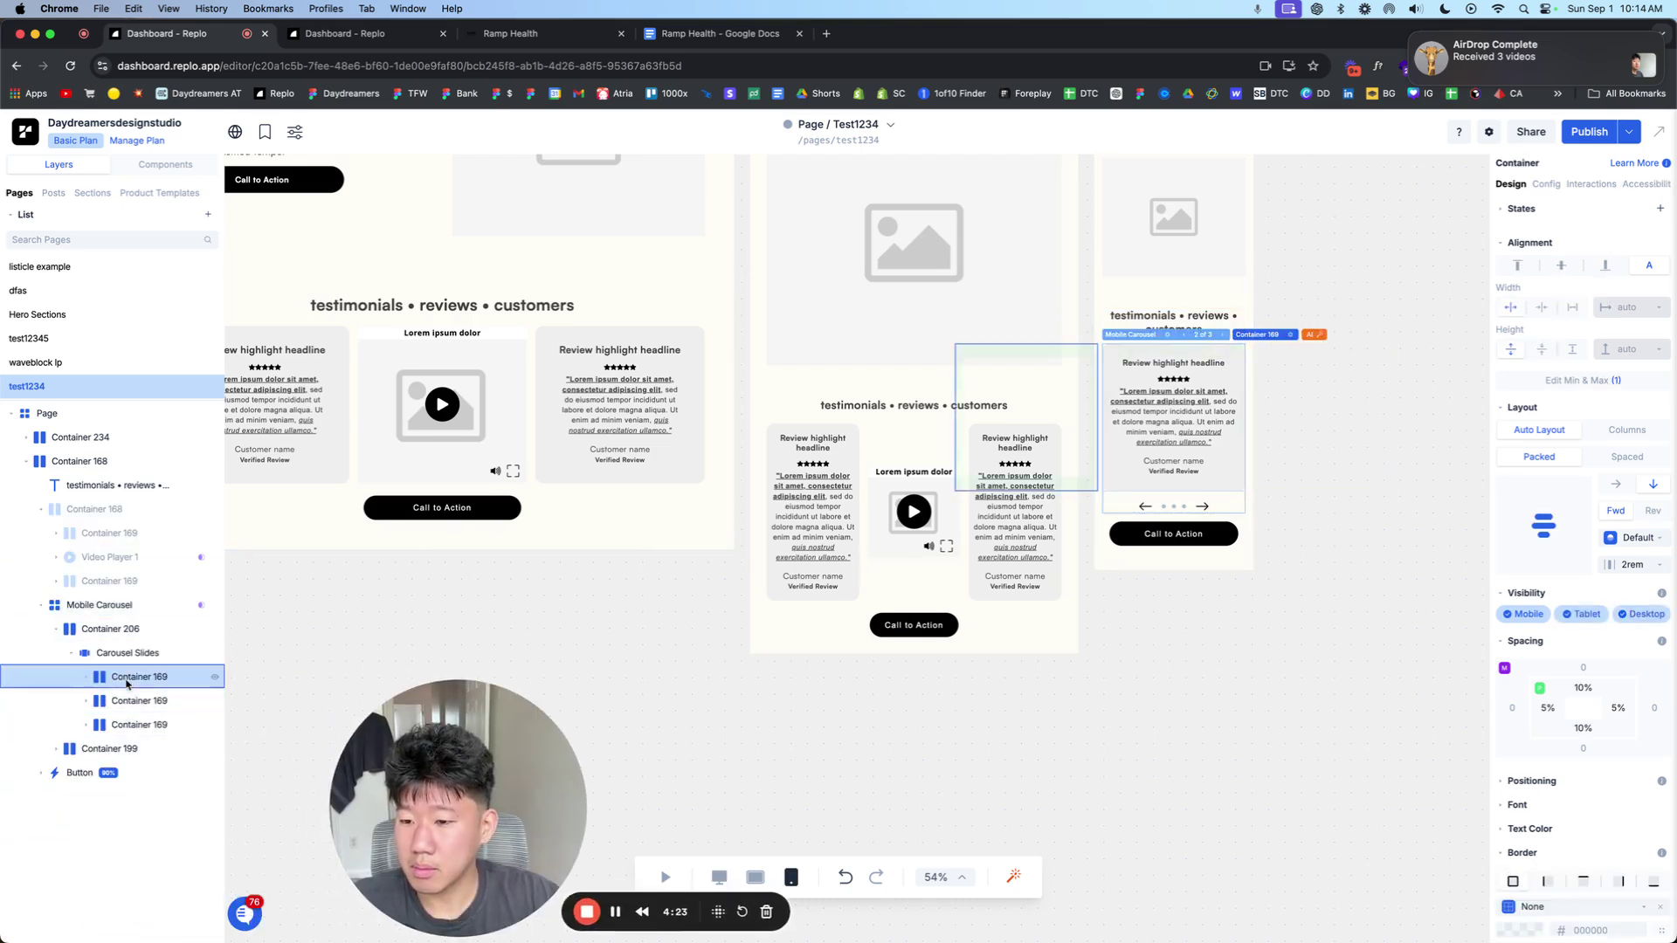
{"action": "key", "text": "ctrl+v"}
{"action": "left_click", "coordinate": [151, 725]}
{"action": "key", "text": "Delete"}
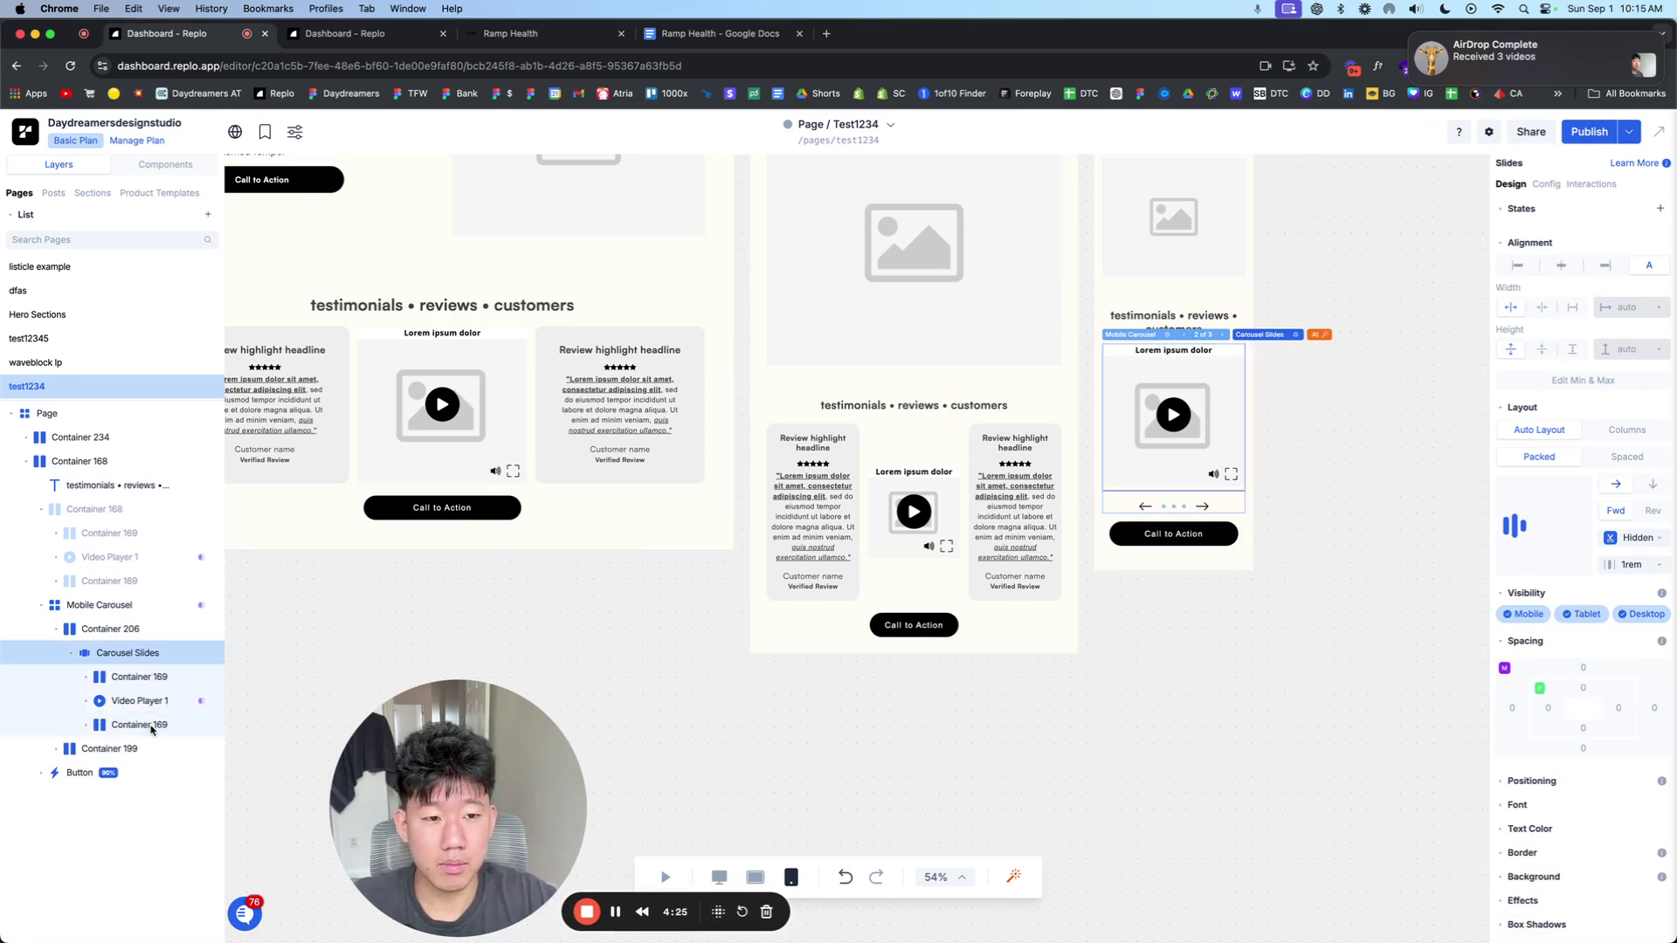
Step: Set the tablet testimonials row to two equal columns and hide the second review card on tablet
{"action": "left_click", "coordinate": [951, 455]}
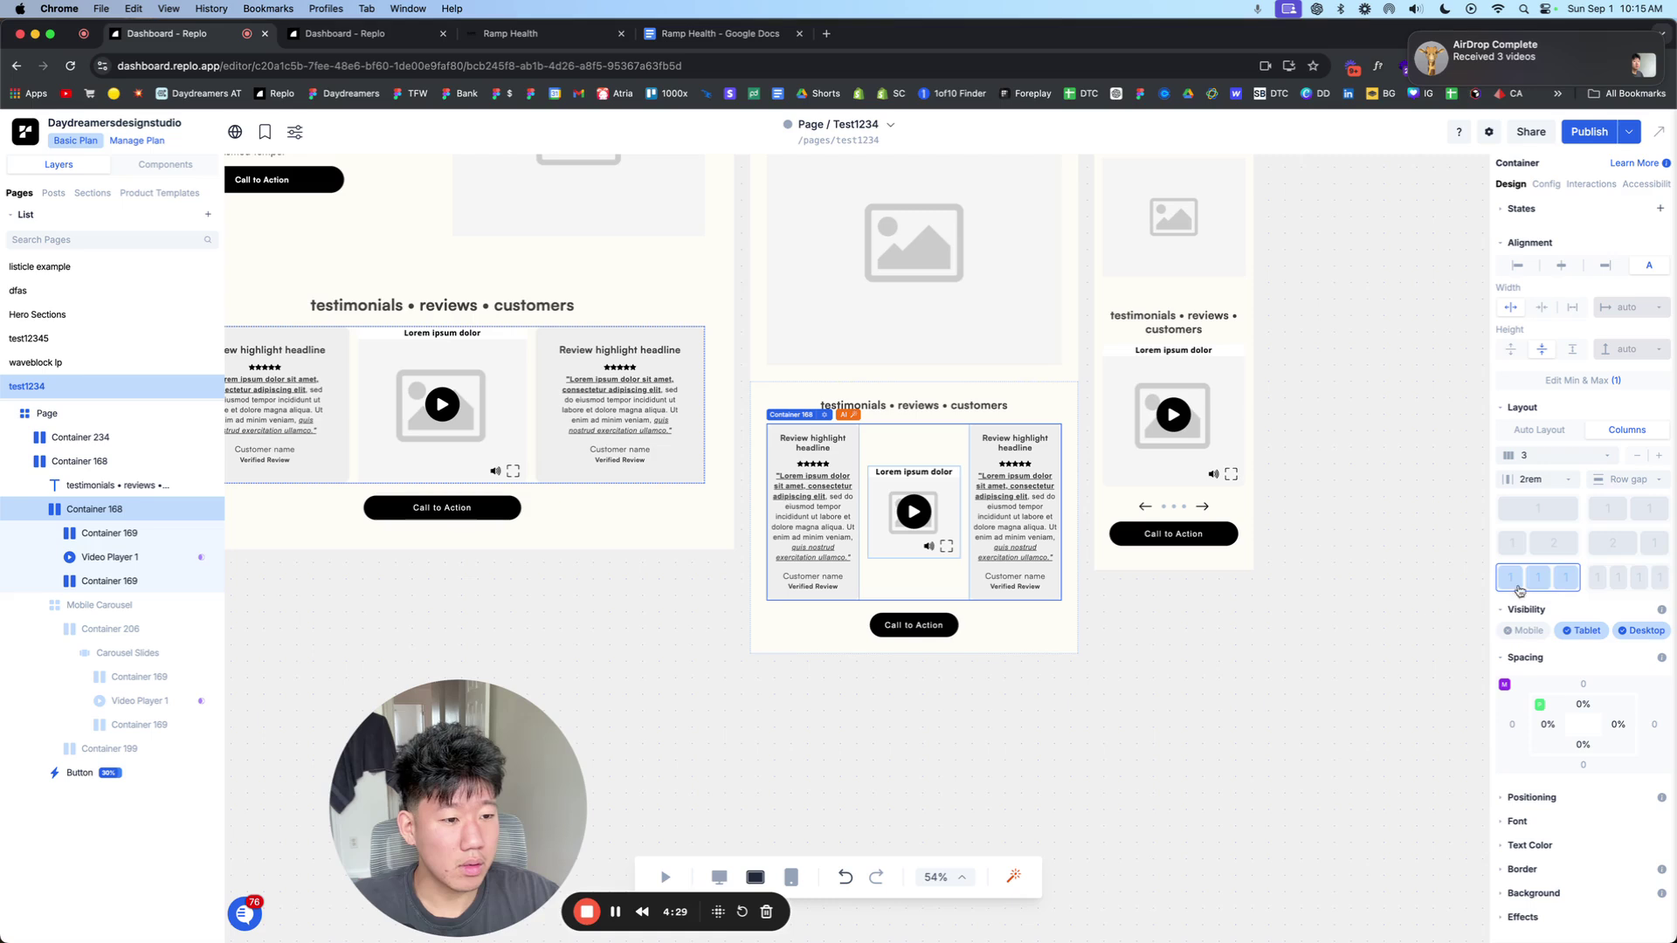
{"action": "left_click", "coordinate": [1618, 520]}
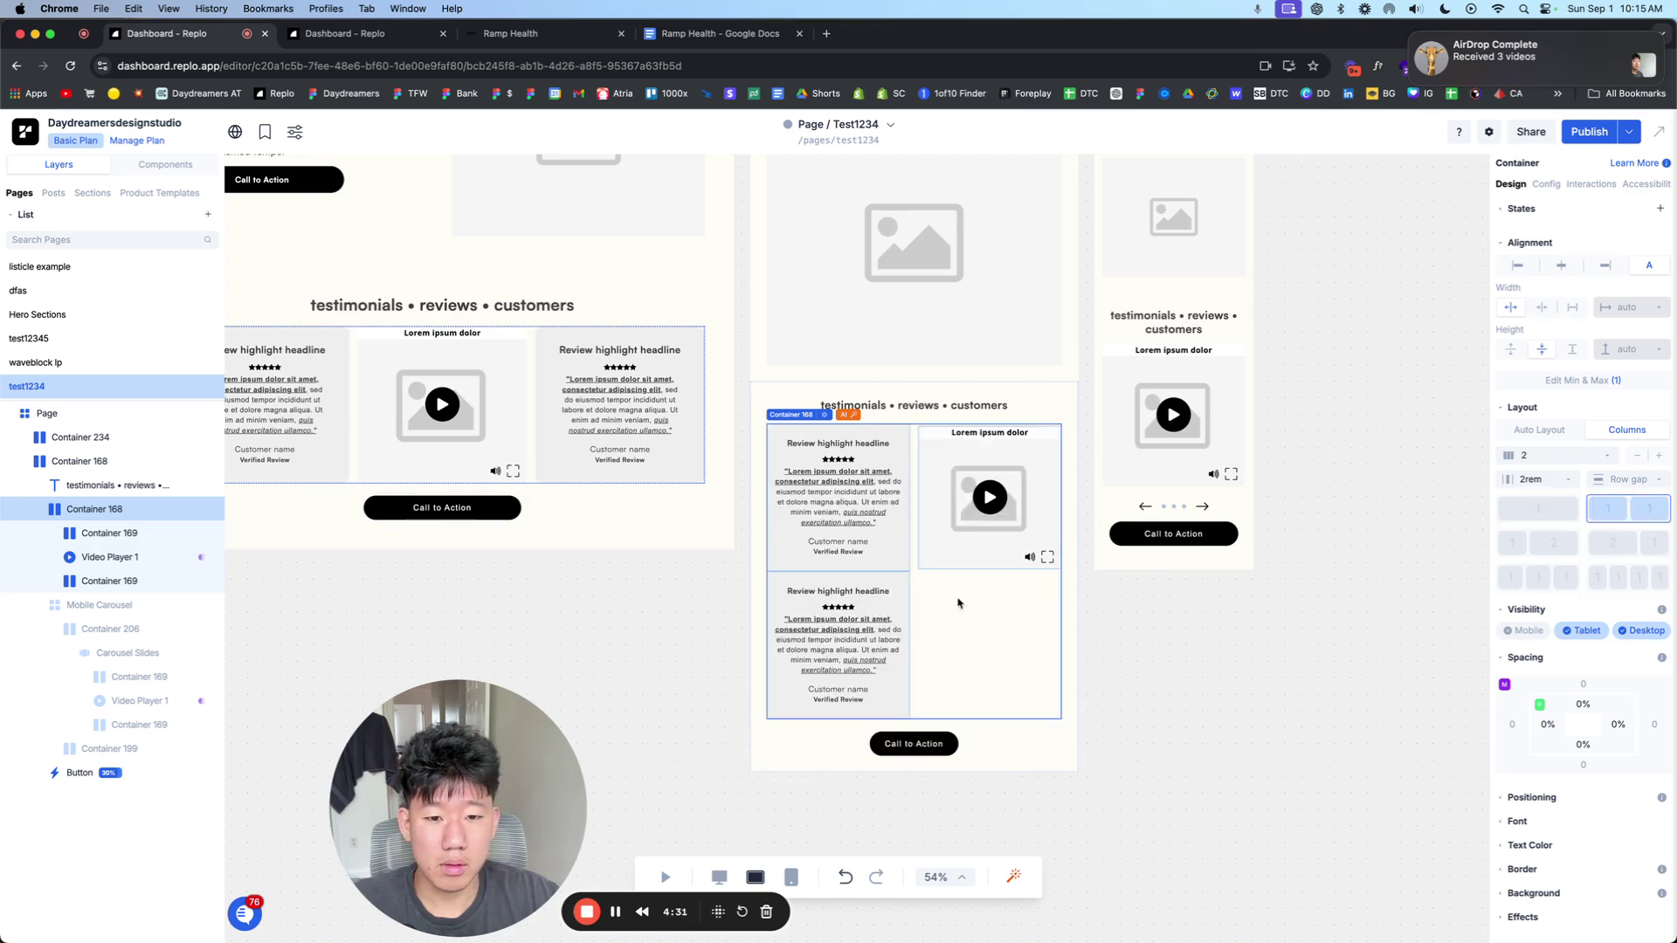
{"action": "left_click", "coordinate": [878, 578]}
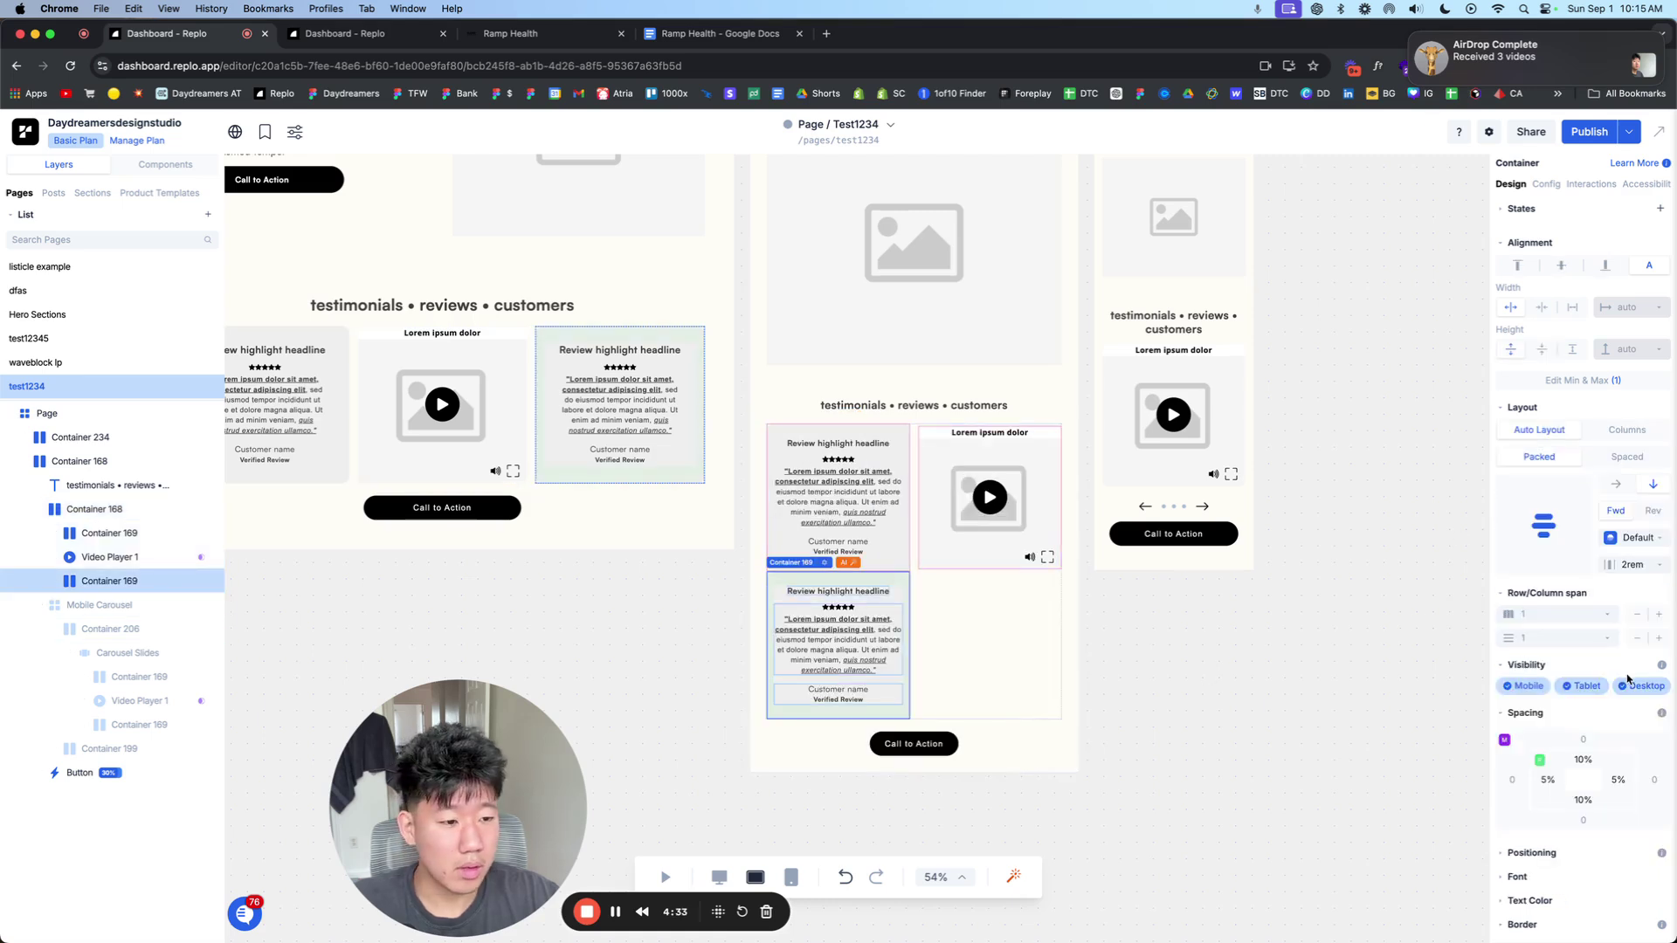
{"action": "left_click", "coordinate": [1574, 693]}
{"action": "scroll", "coordinate": [932, 722], "scroll_direction": "up", "scroll_amount": 3}
{"action": "scroll", "coordinate": [853, 684], "scroll_direction": "left", "scroll_amount": 3}
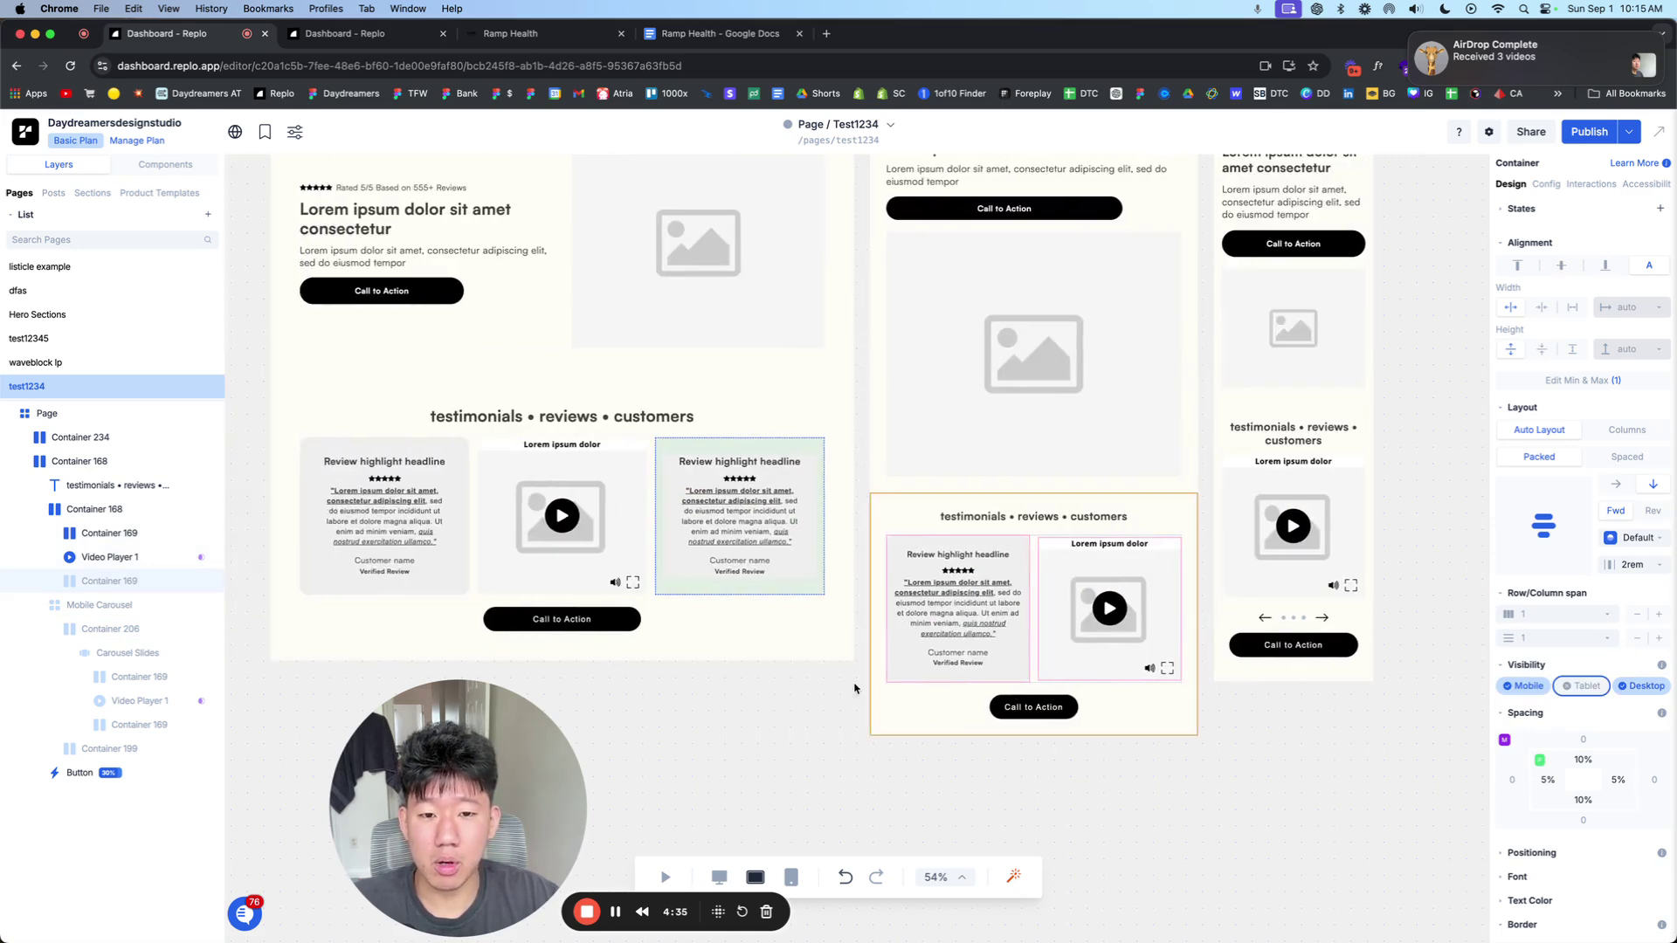
{"action": "scroll", "coordinate": [873, 611], "scroll_direction": "up", "scroll_amount": 3}
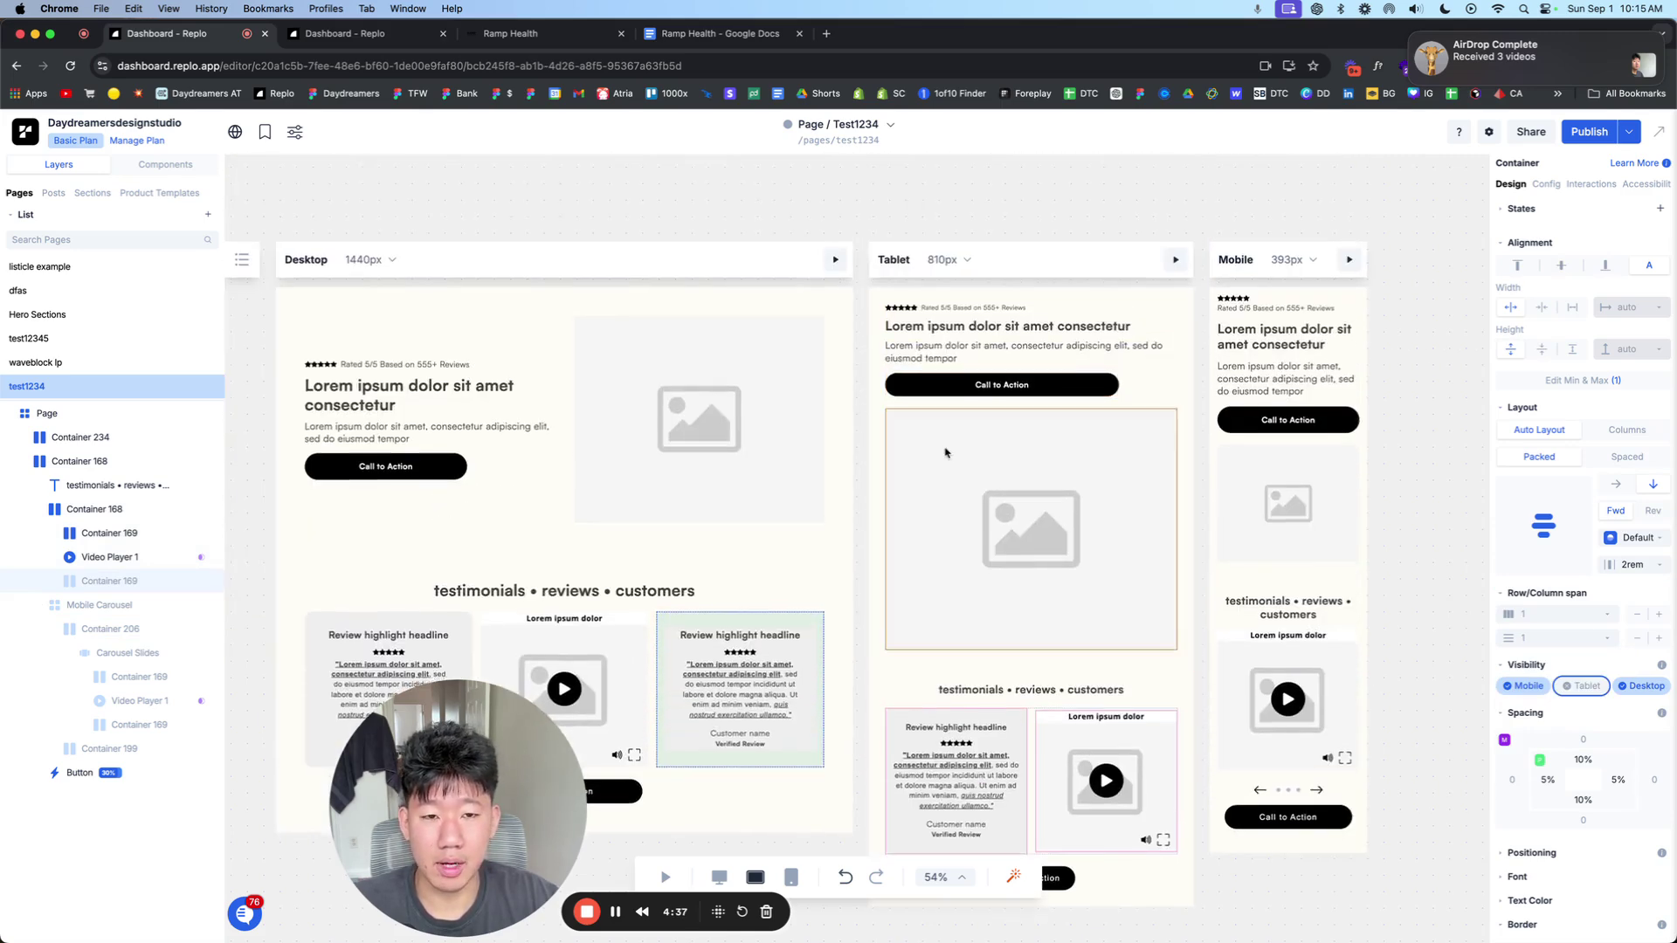
{"action": "scroll", "coordinate": [987, 376], "scroll_direction": "down", "scroll_amount": 2}
{"action": "scroll", "coordinate": [1036, 627], "scroll_direction": "up", "scroll_amount": 2}
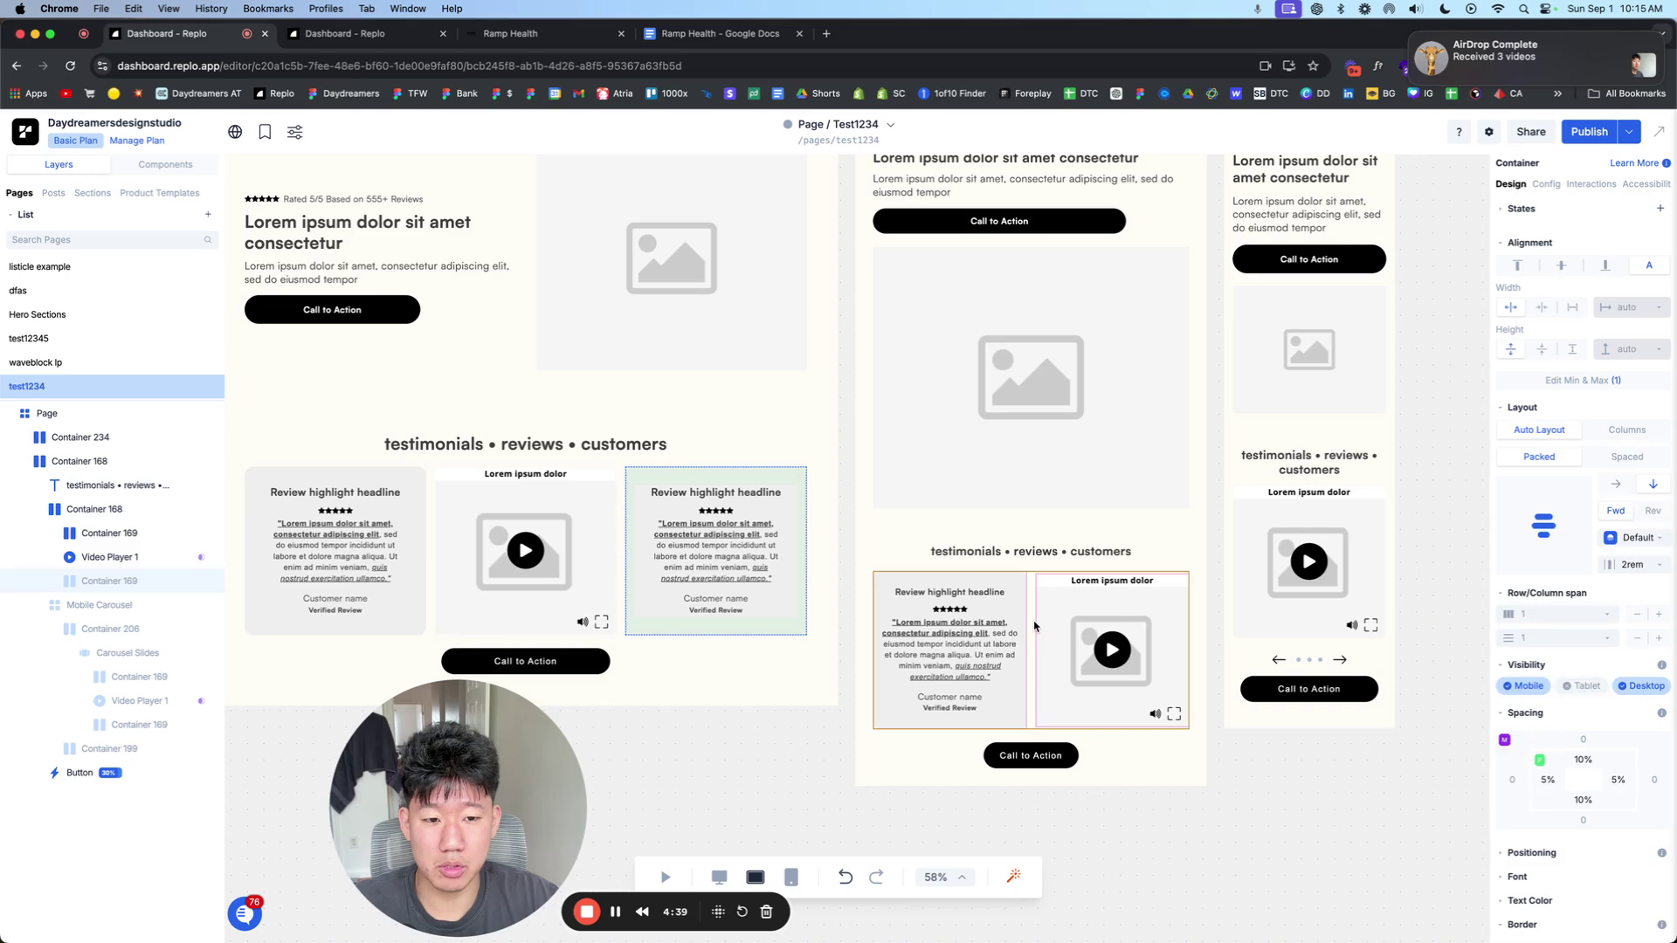
{"action": "left_click", "coordinate": [1026, 621]}
{"action": "scroll", "coordinate": [1026, 629], "scroll_direction": "down", "scroll_amount": 3}
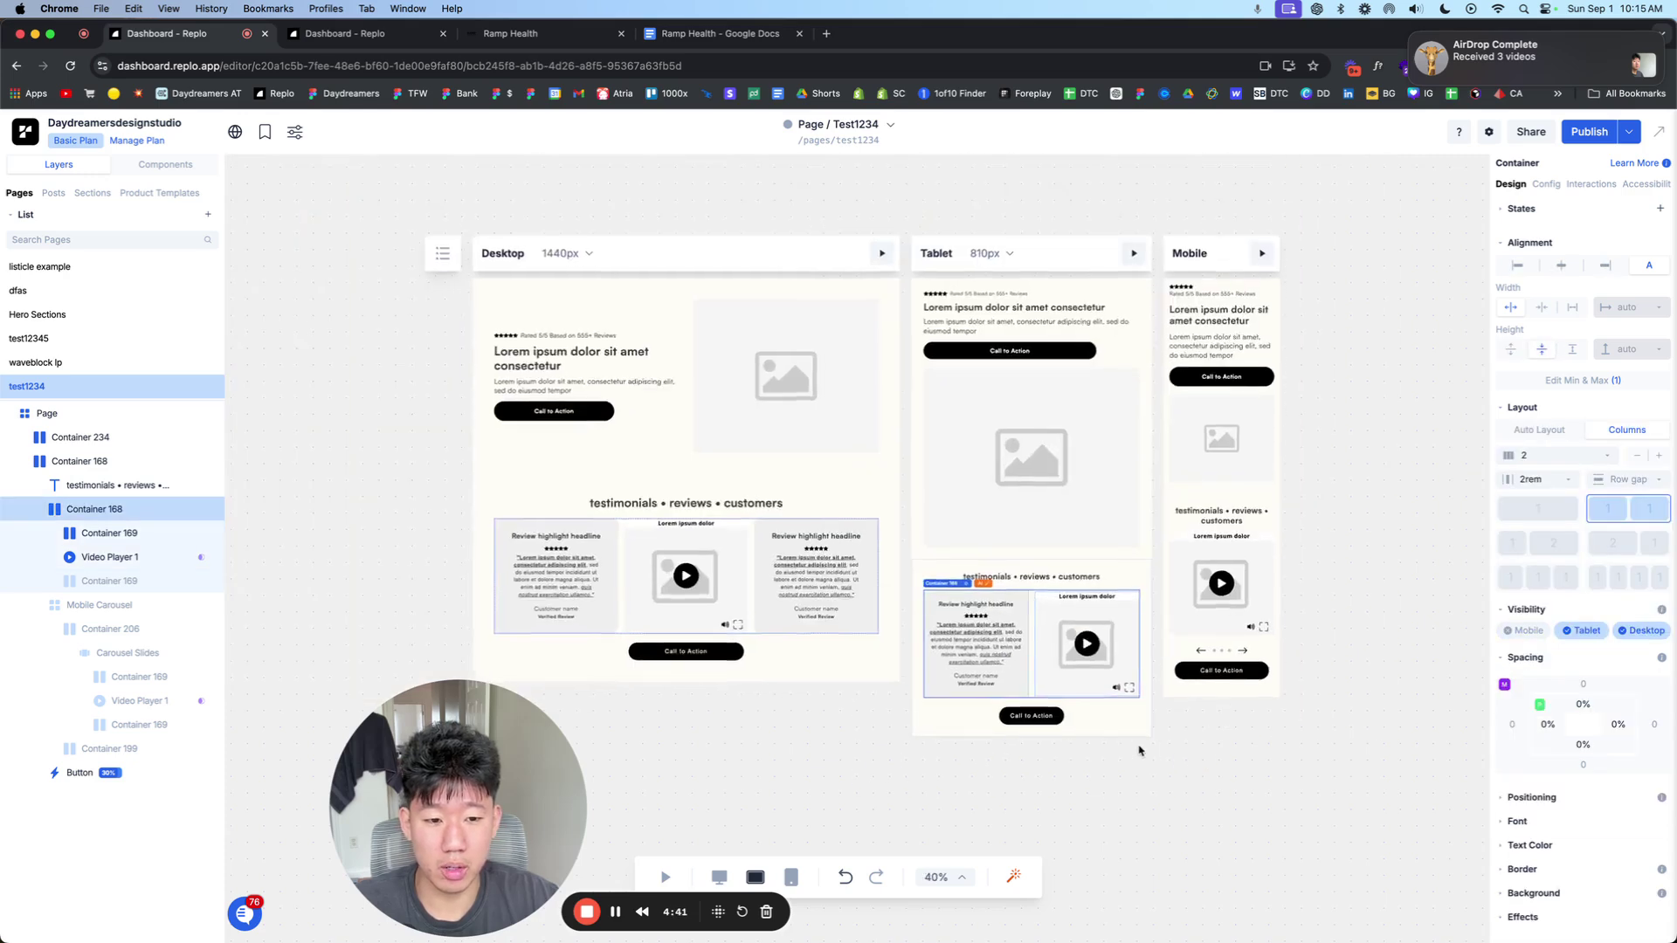
{"action": "scroll", "coordinate": [1107, 749], "scroll_direction": "up", "scroll_amount": 4}
{"action": "left_click", "coordinate": [1107, 749]}
{"action": "scroll", "coordinate": [1002, 509], "scroll_direction": "down", "scroll_amount": 1}
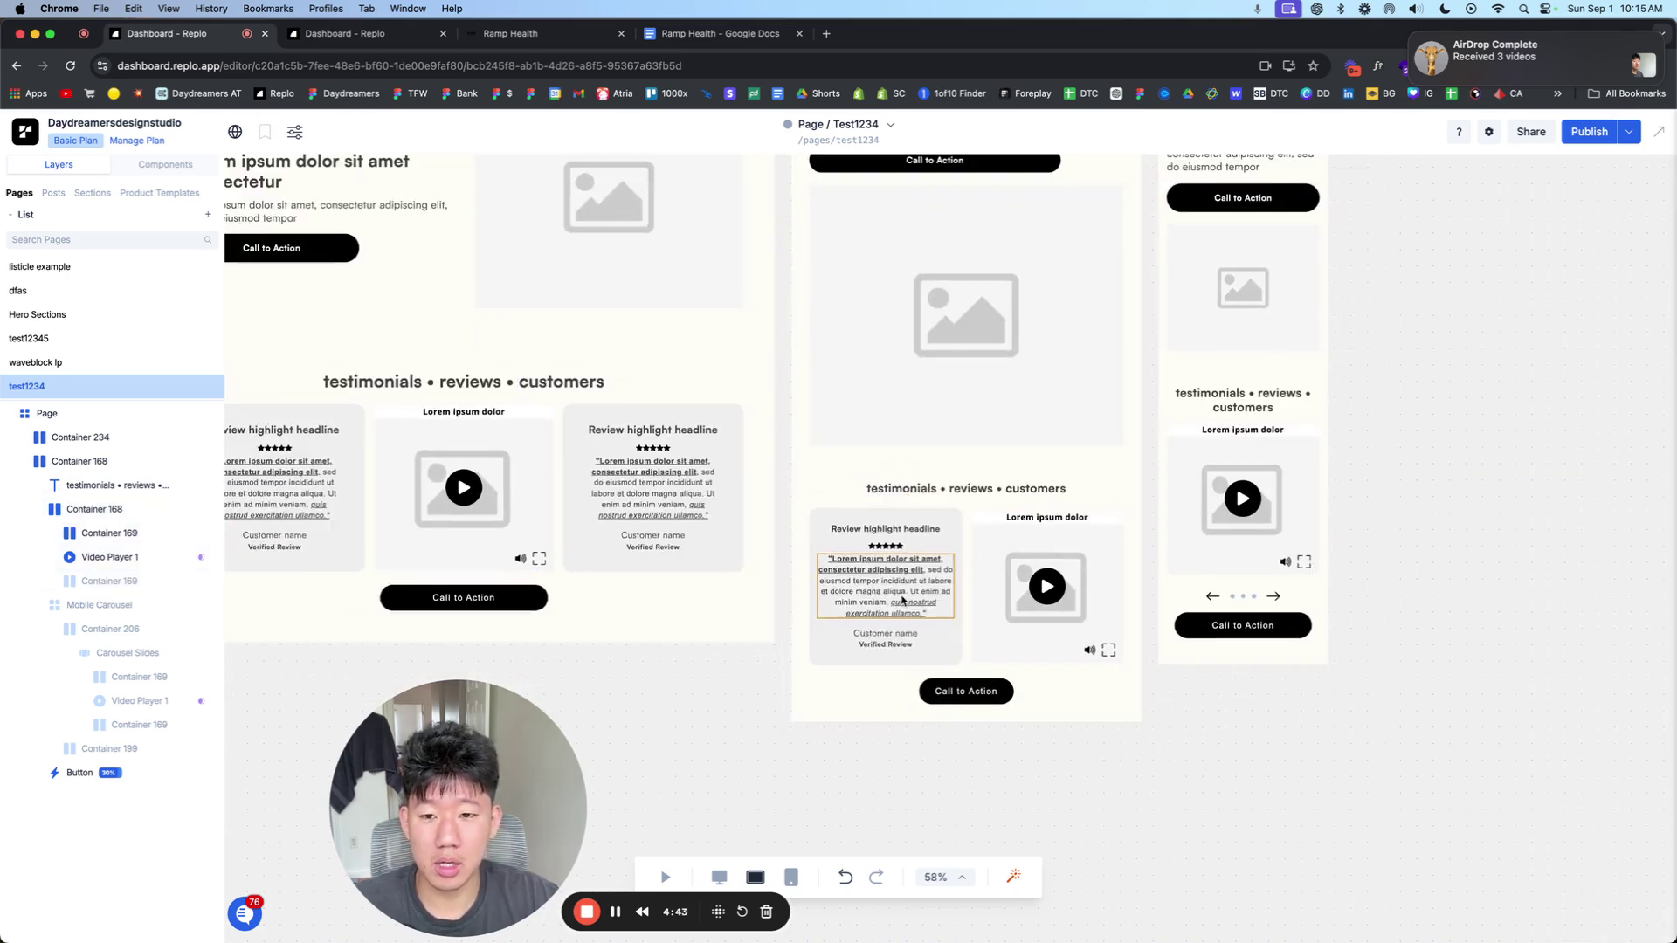
{"action": "scroll", "coordinate": [707, 430], "scroll_direction": "left", "scroll_amount": 3}
{"action": "scroll", "coordinate": [778, 643], "scroll_direction": "down", "scroll_amount": 2}
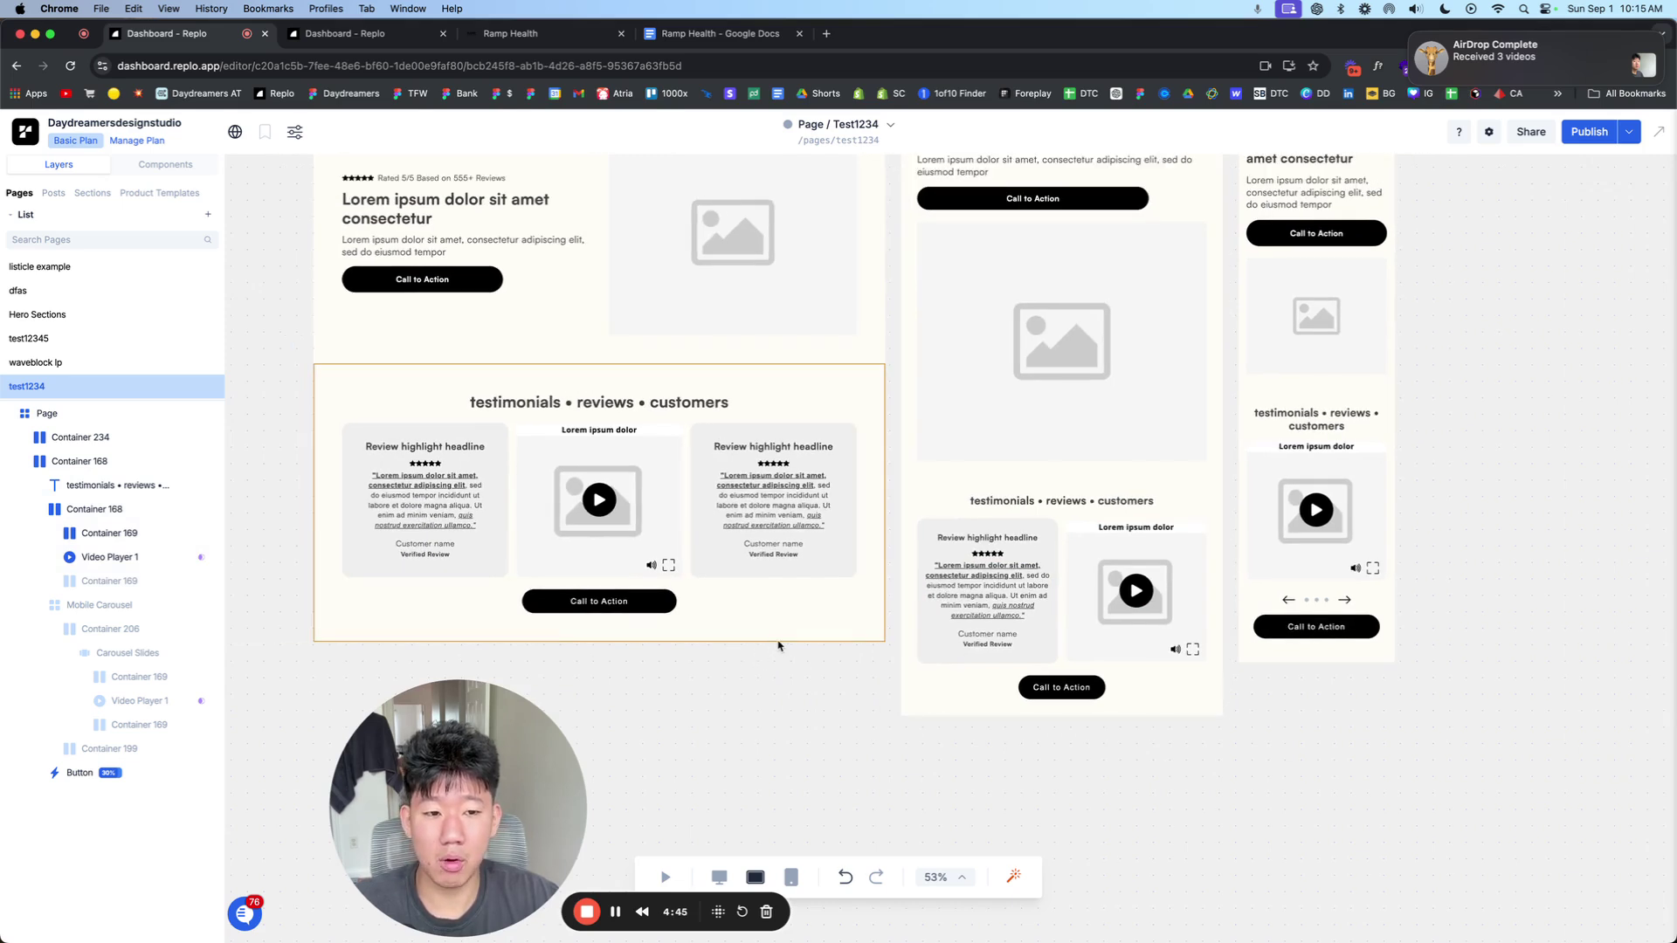
{"action": "scroll", "coordinate": [894, 572], "scroll_direction": "down", "scroll_amount": 3}
{"action": "scroll", "coordinate": [902, 525], "scroll_direction": "up", "scroll_amount": 3}
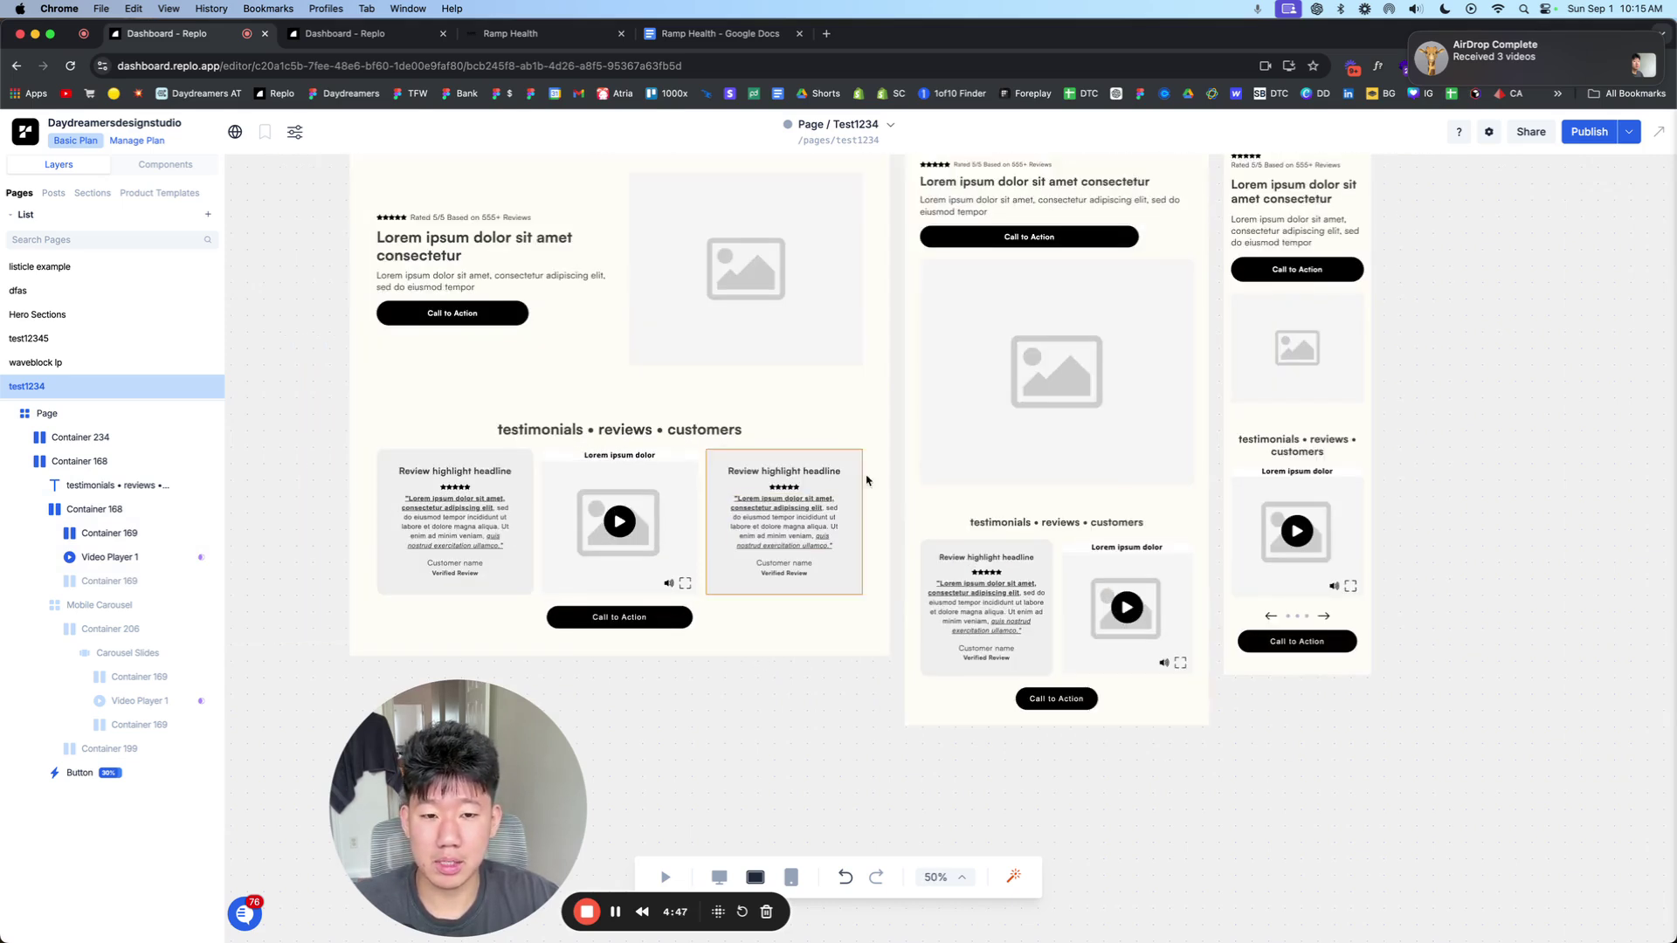
{"action": "left_click", "coordinate": [701, 437]}
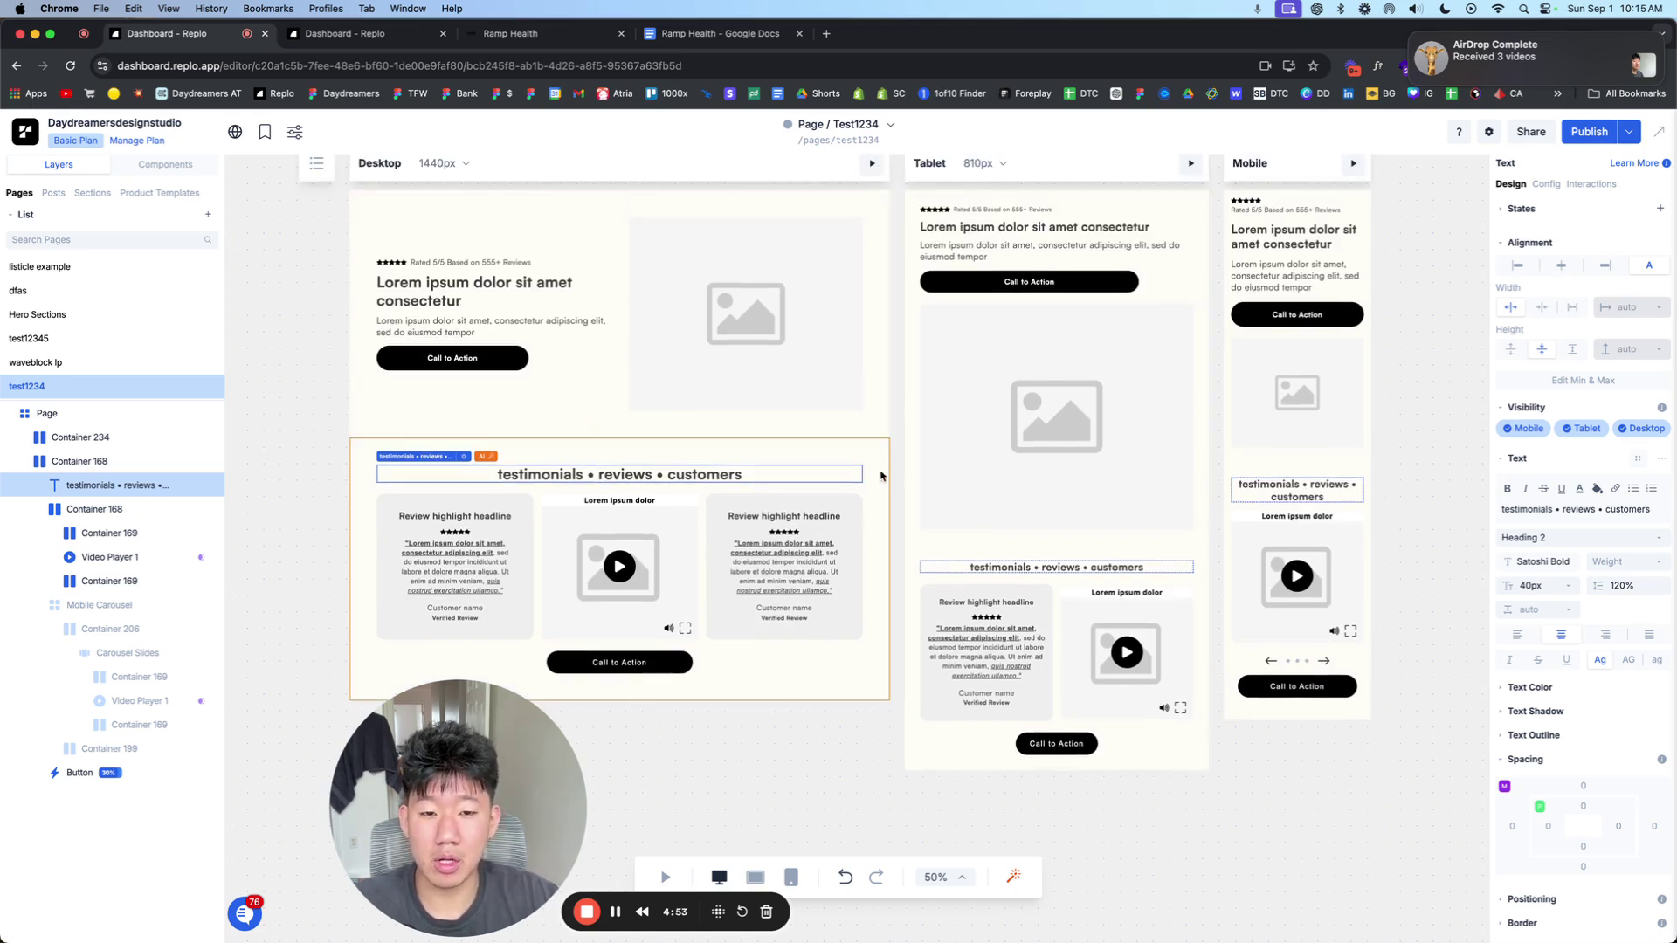
{"action": "left_click", "coordinate": [806, 791]}
{"action": "scroll", "coordinate": [651, 576], "scroll_direction": "down", "scroll_amount": 1}
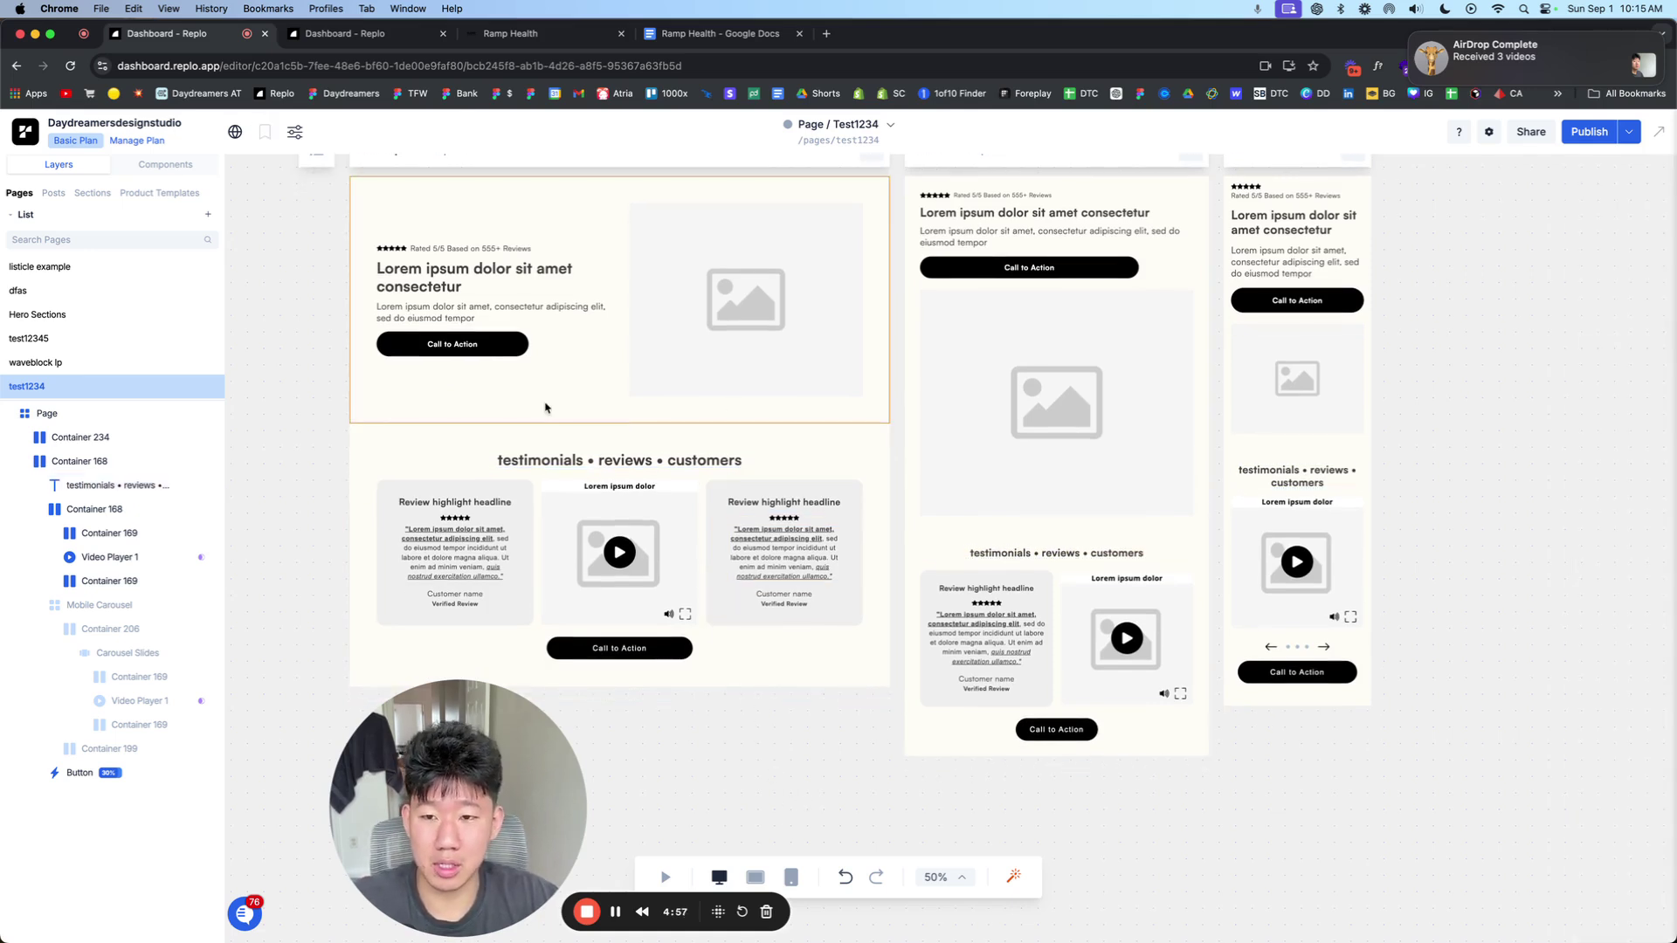
Step: Switch to the Ramp Health outline doc to review its six sections, Hero through FAQ
{"action": "left_click", "coordinate": [708, 33]}
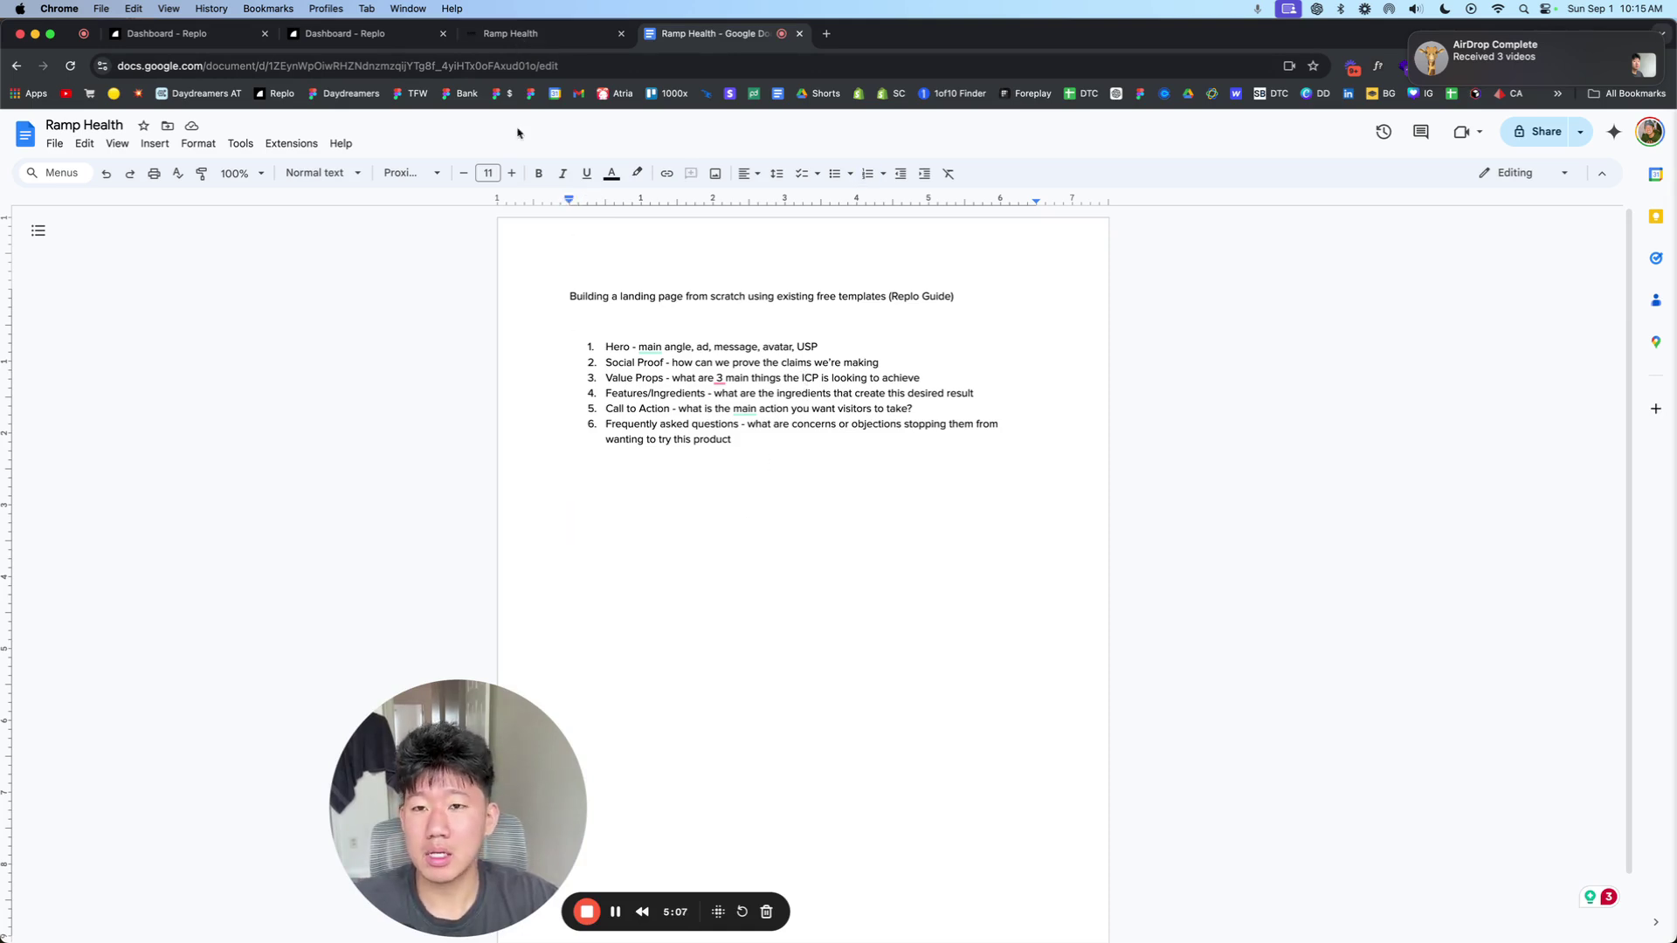
Step: Return to the Simple Replo V1 template page and select a three-column Text Block section
{"action": "left_click", "coordinate": [381, 35]}
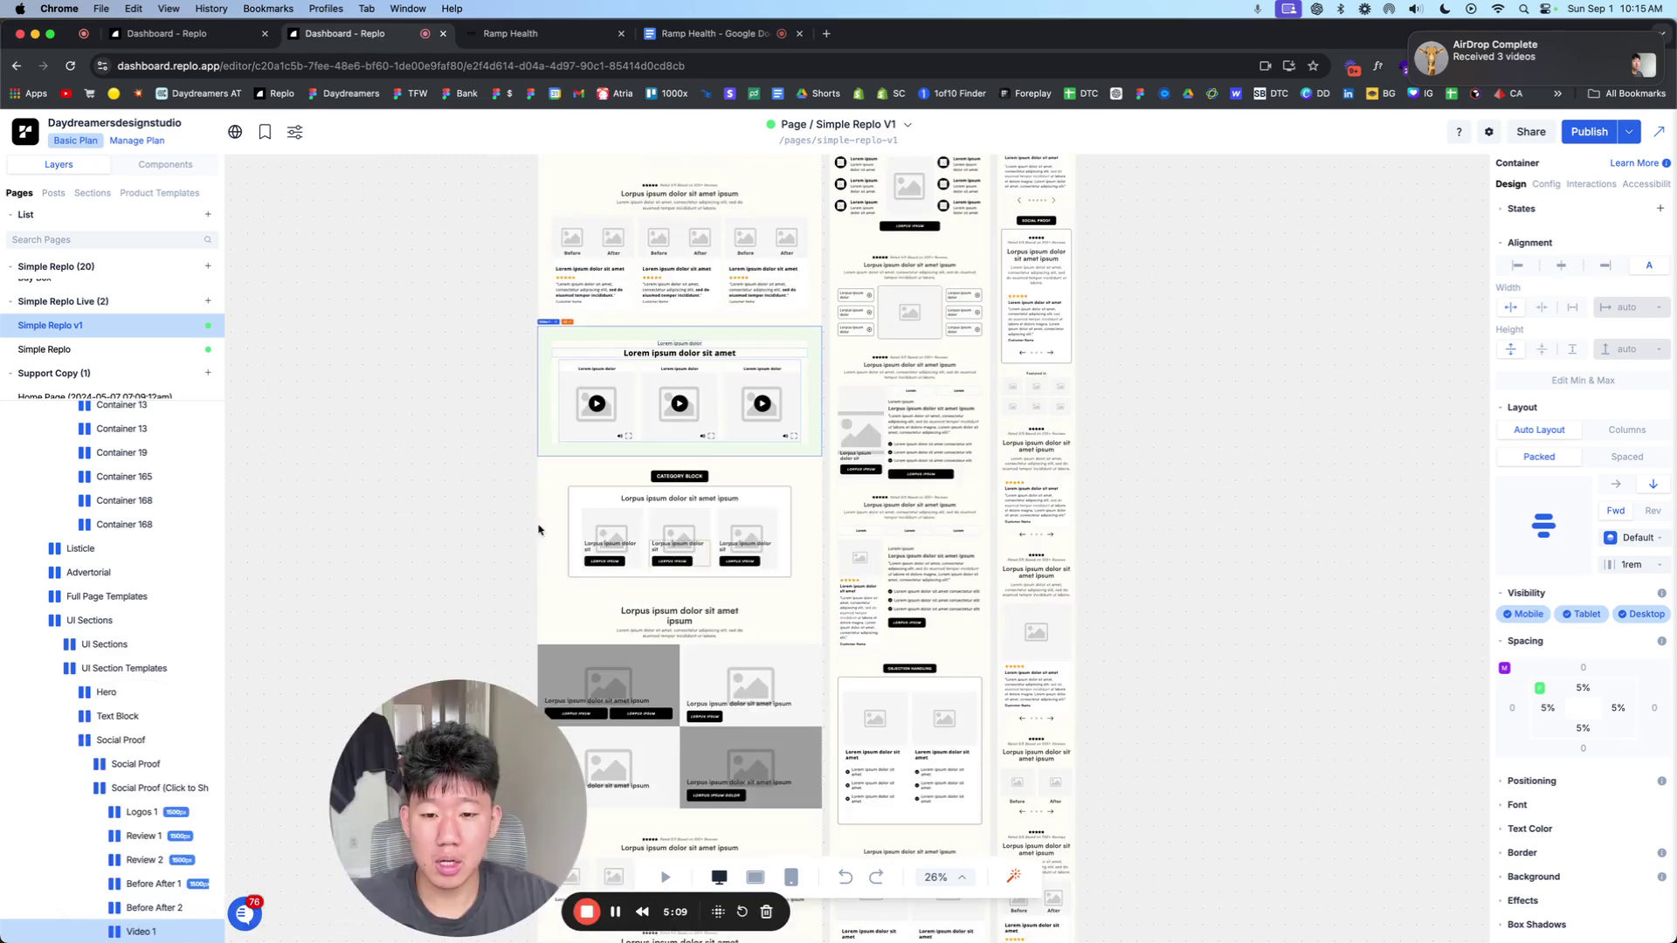
{"action": "left_click", "coordinate": [453, 502]}
{"action": "scroll", "coordinate": [472, 511], "scroll_direction": "down", "scroll_amount": 10}
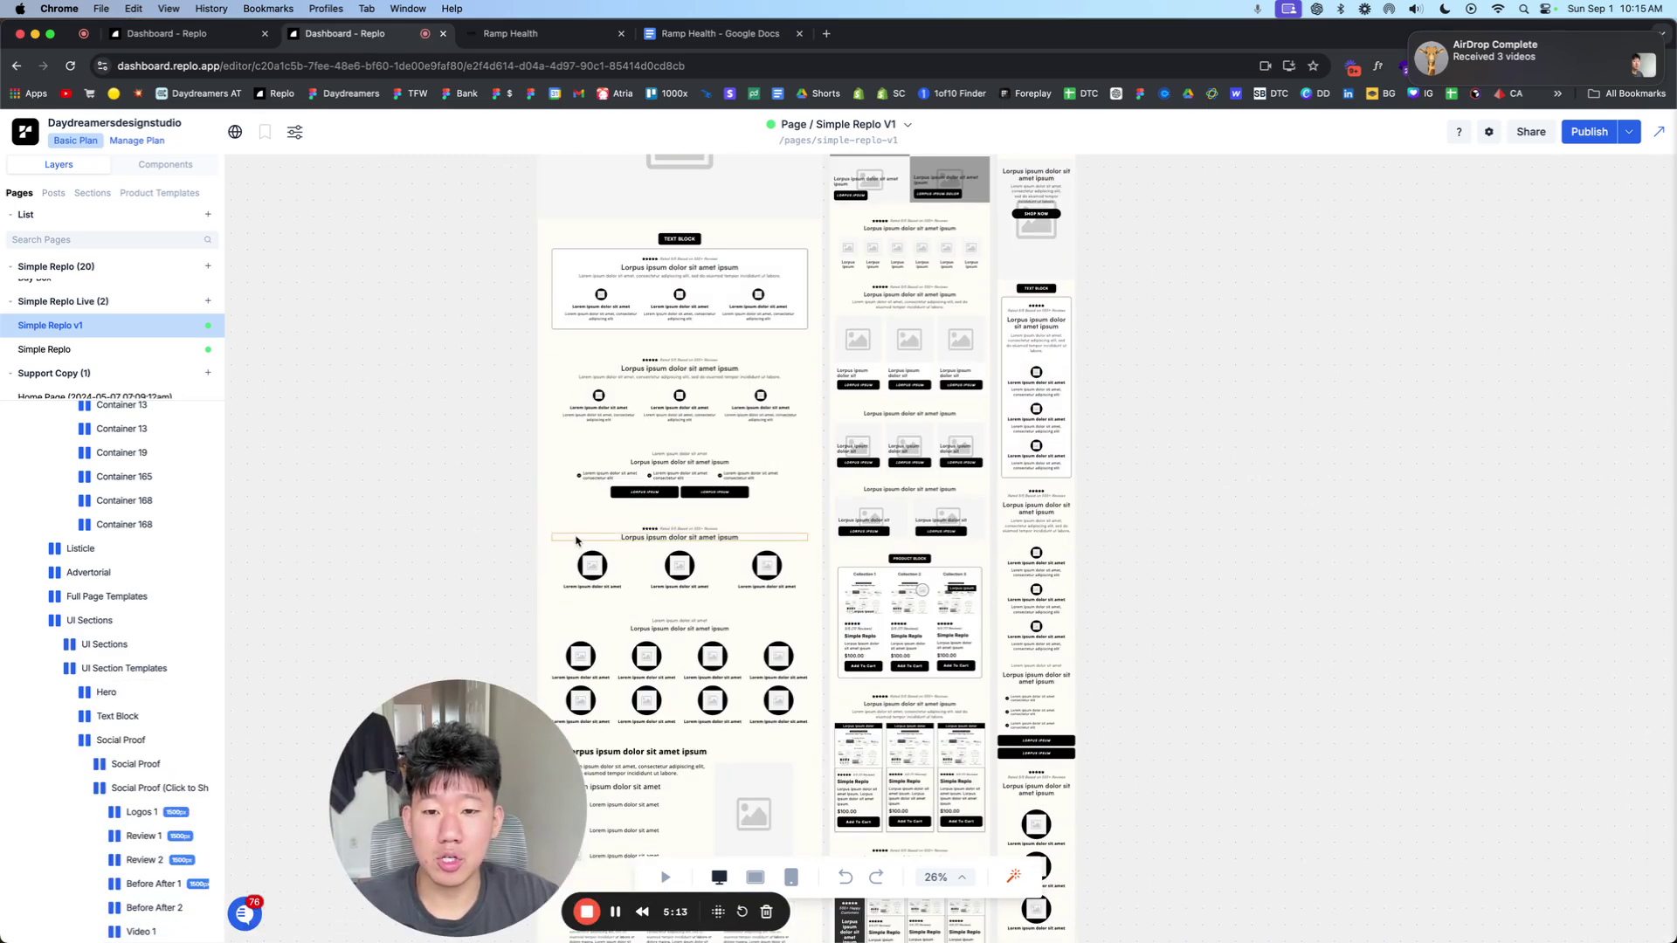
{"action": "left_click", "coordinate": [557, 529]}
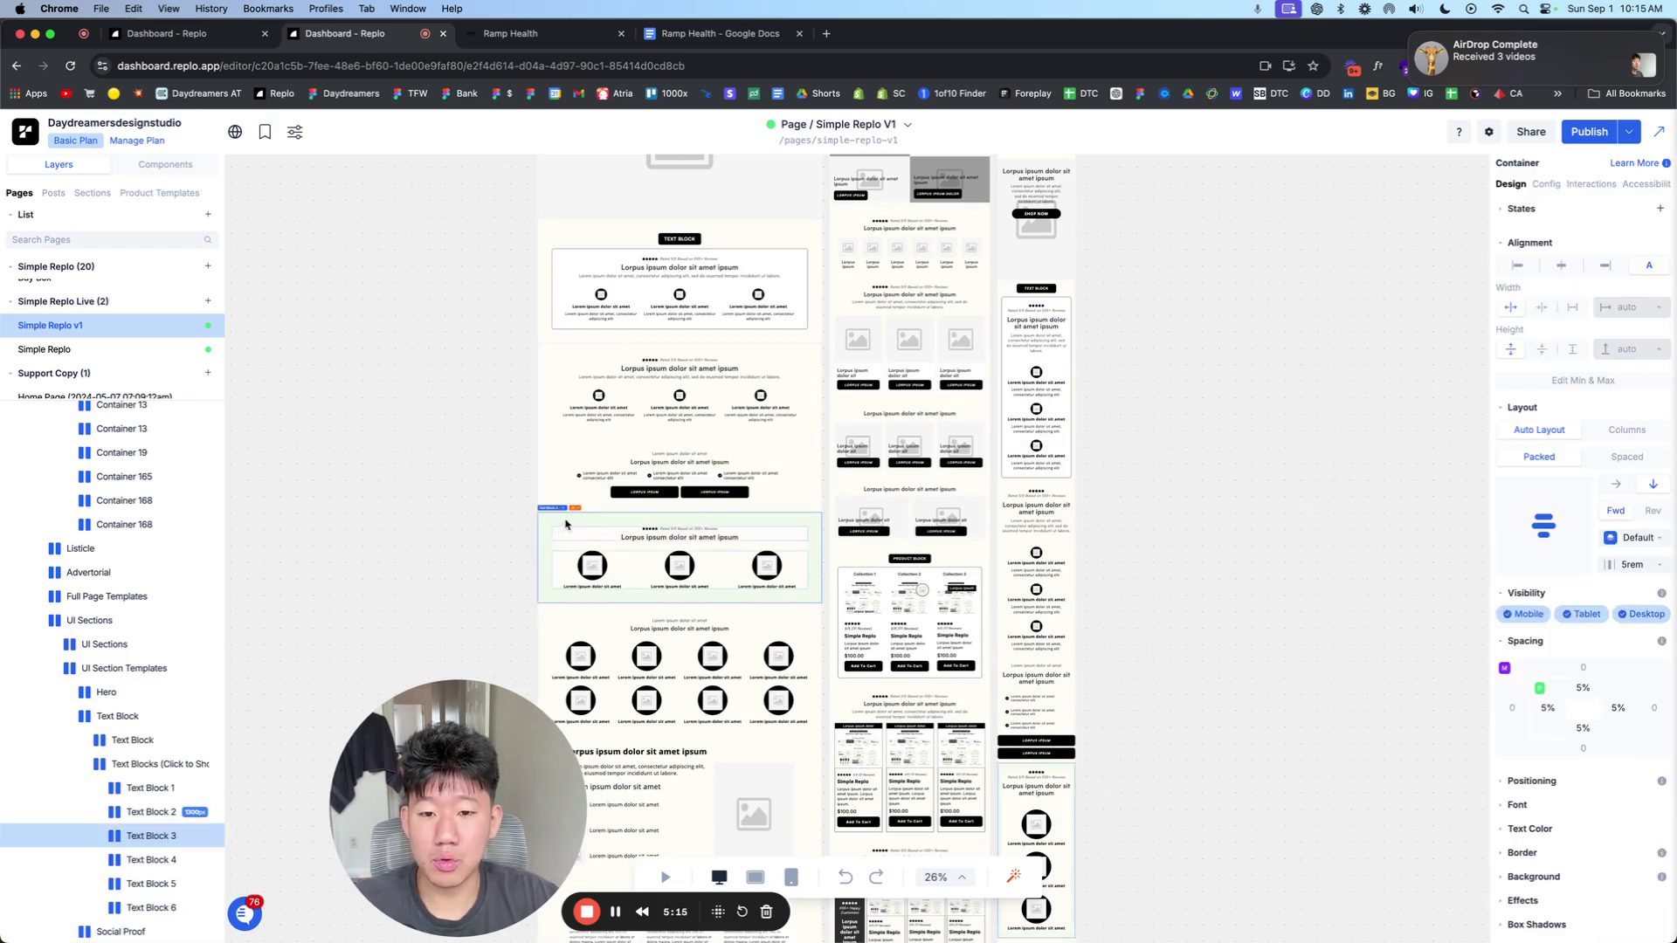
Step: Paste the copied Text Block 1 section below the testimonials on the Test1234 page
{"action": "left_click", "coordinate": [558, 364]}
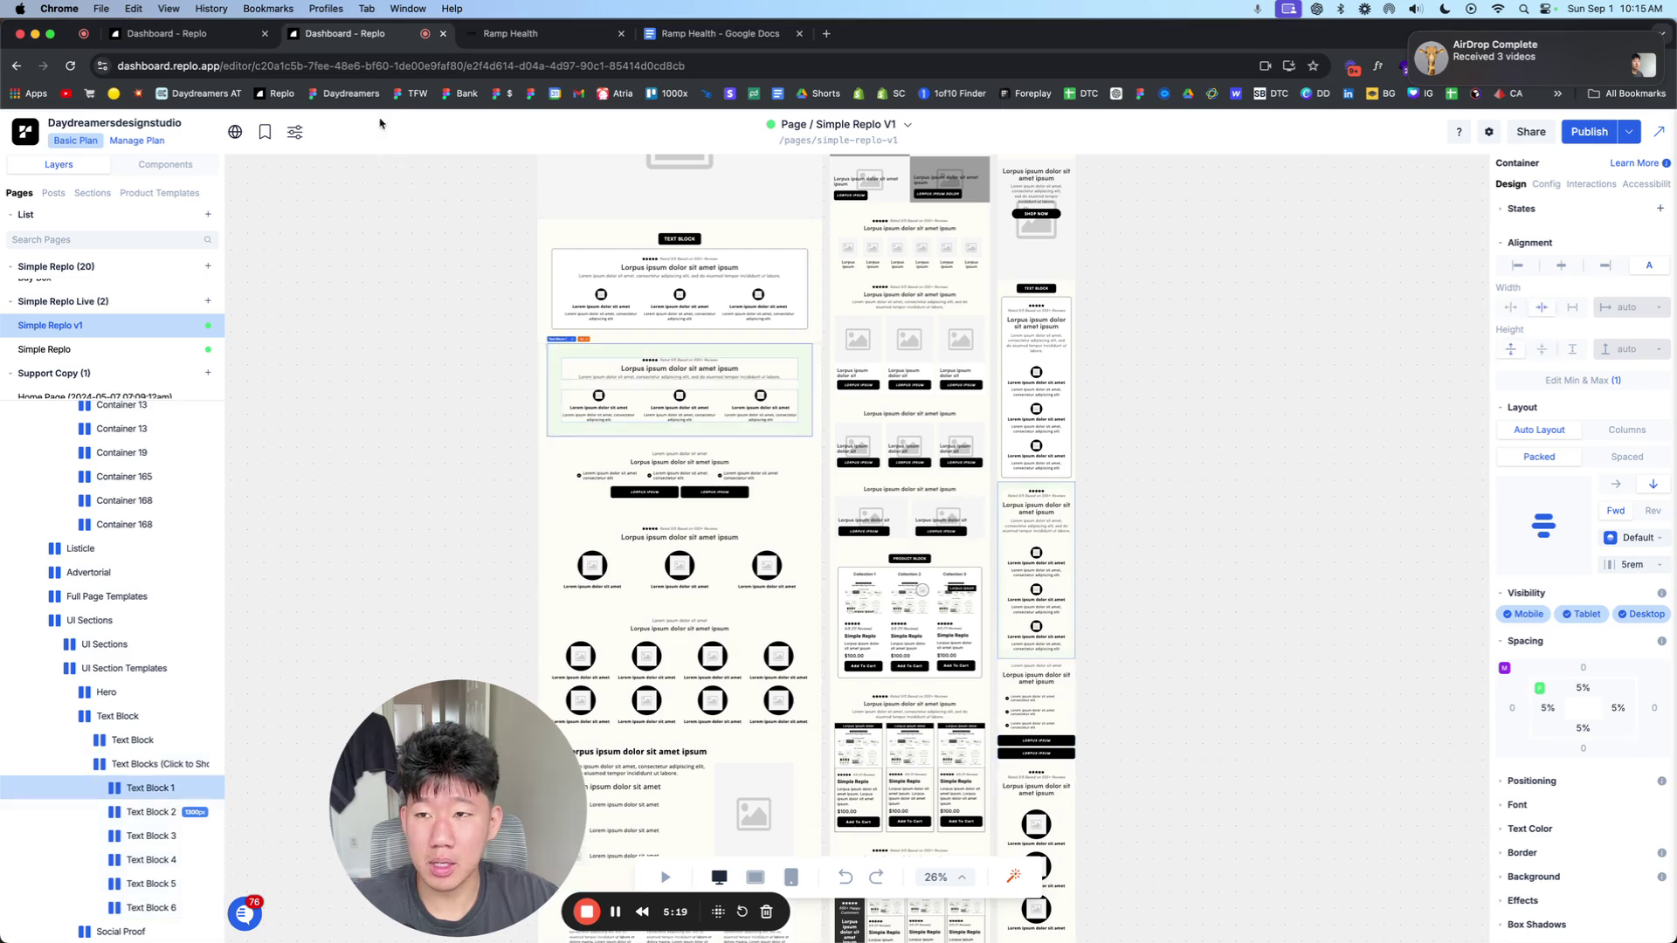
{"action": "left_click", "coordinate": [174, 34]}
{"action": "left_click", "coordinate": [29, 467]}
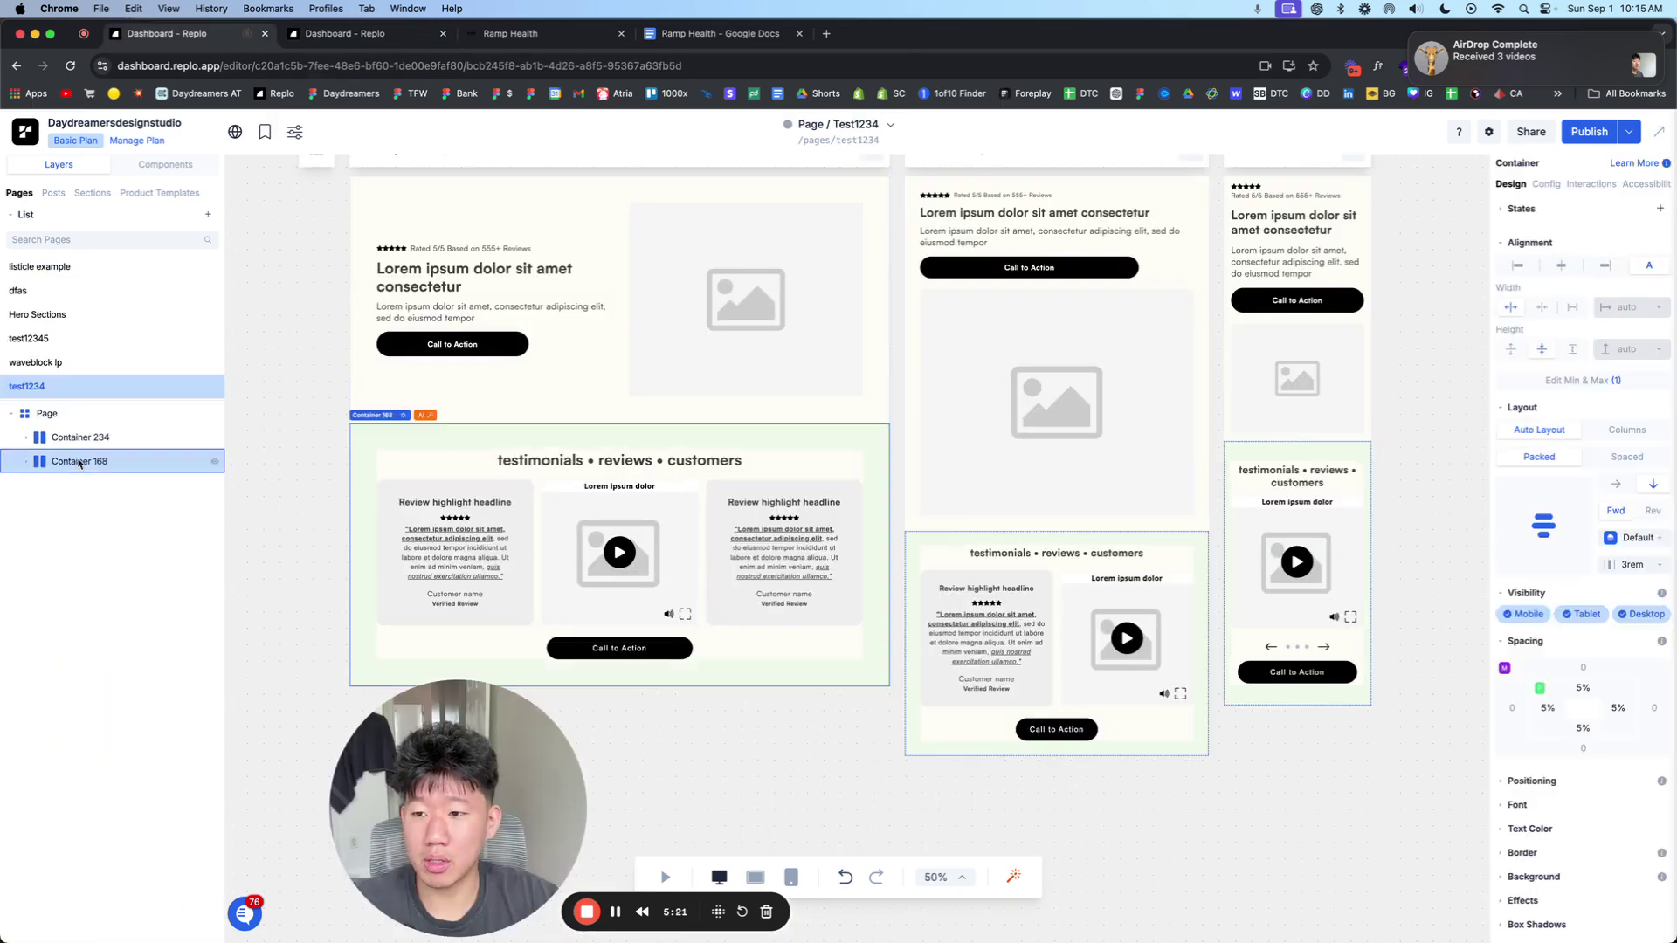
{"action": "key", "text": "cmd+v"}
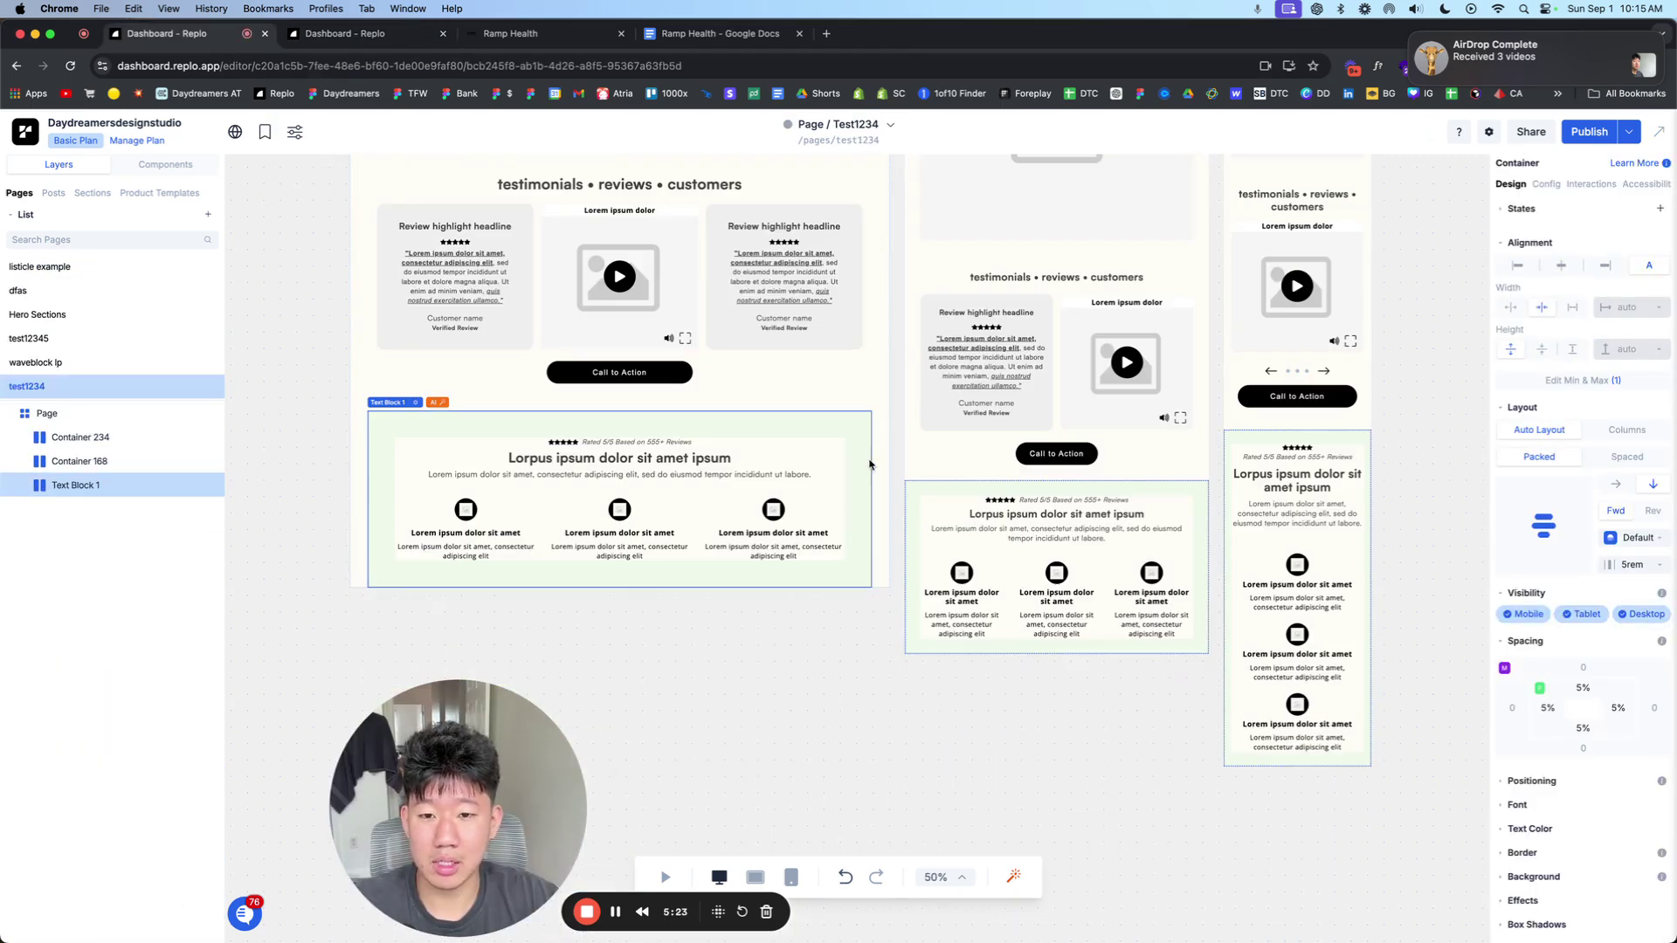
Step: Set the pasted Text Block 1 section's width to fill the full page
{"action": "left_click", "coordinate": [302, 446]}
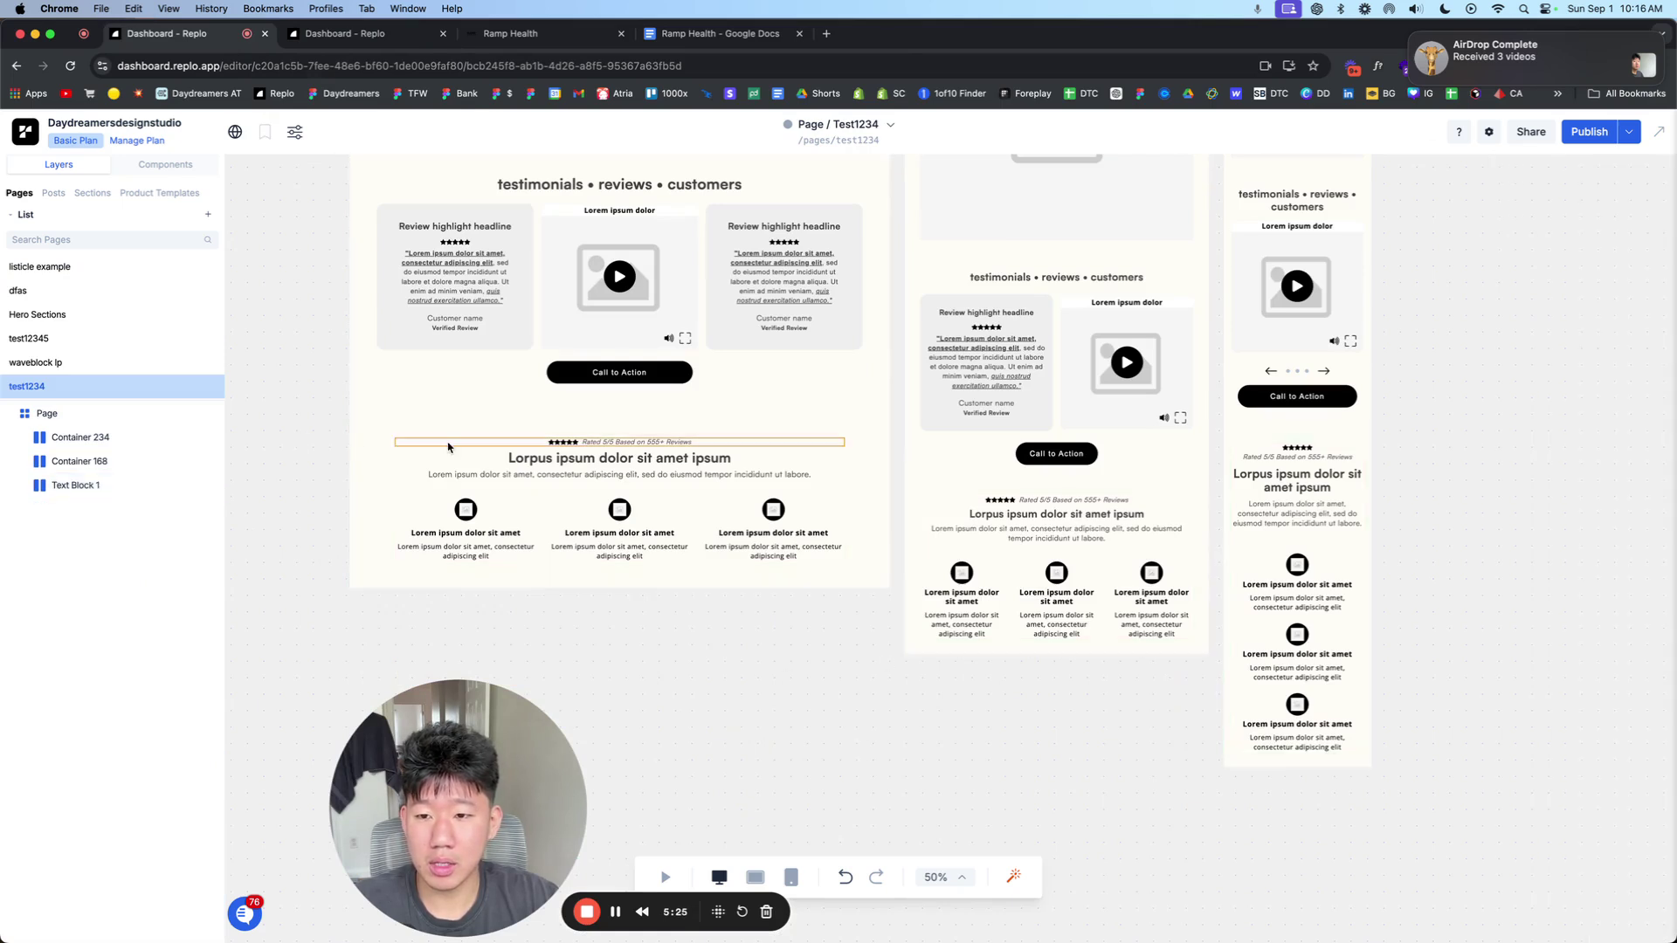
{"action": "left_click", "coordinate": [440, 437]}
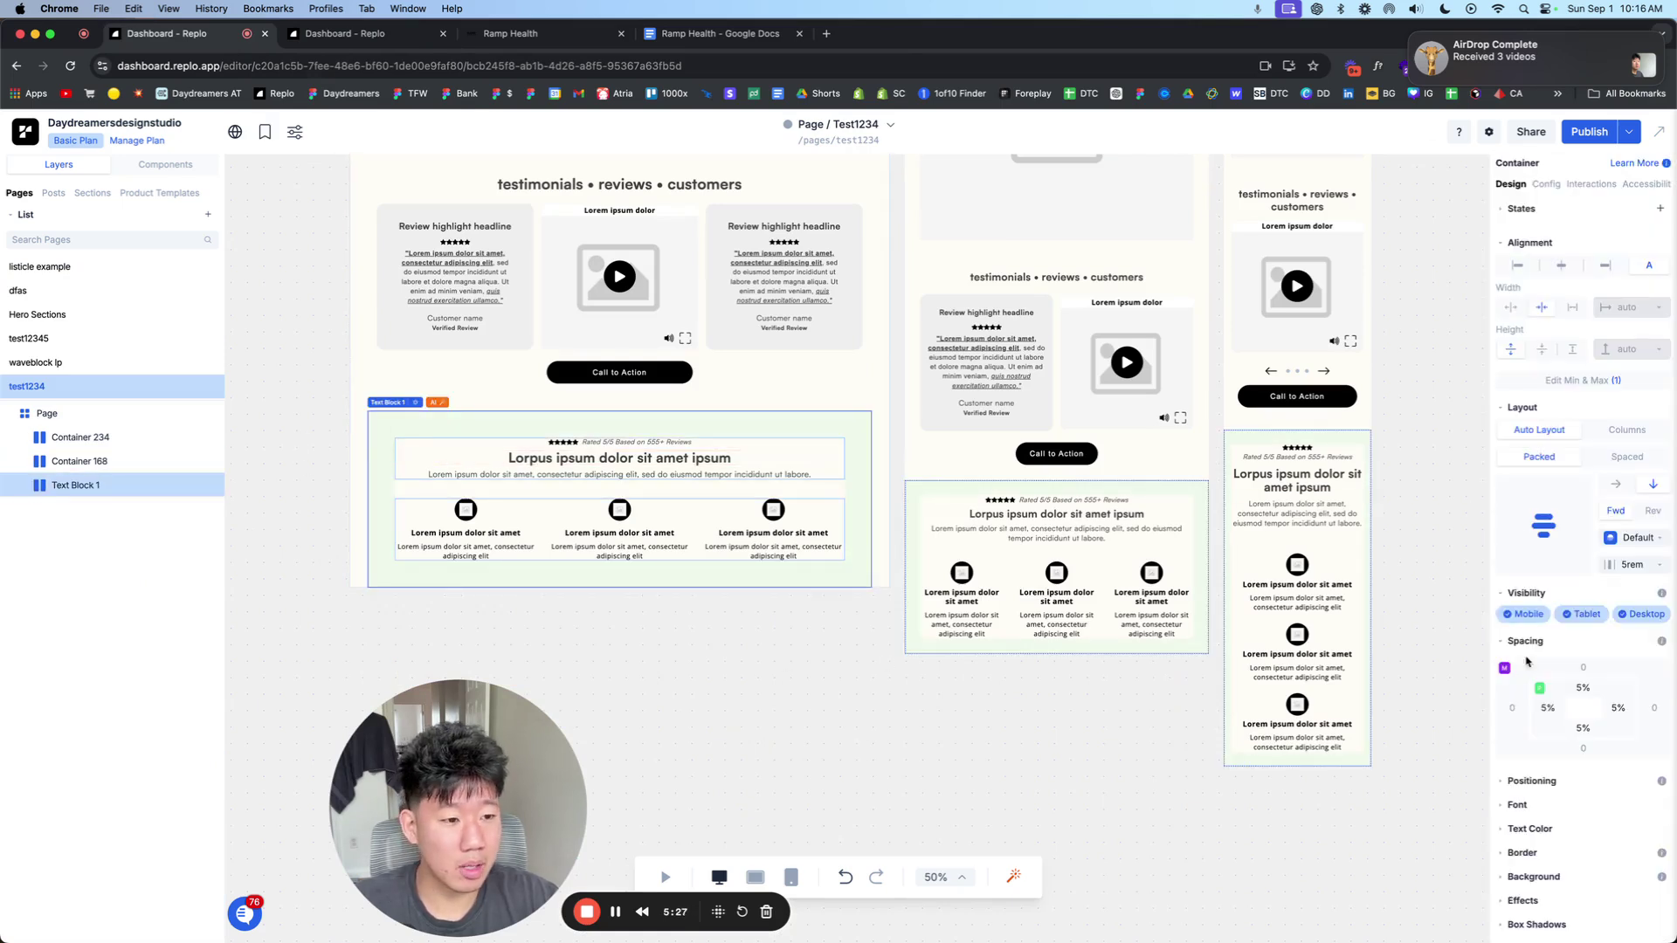
{"action": "left_click", "coordinate": [1512, 306]}
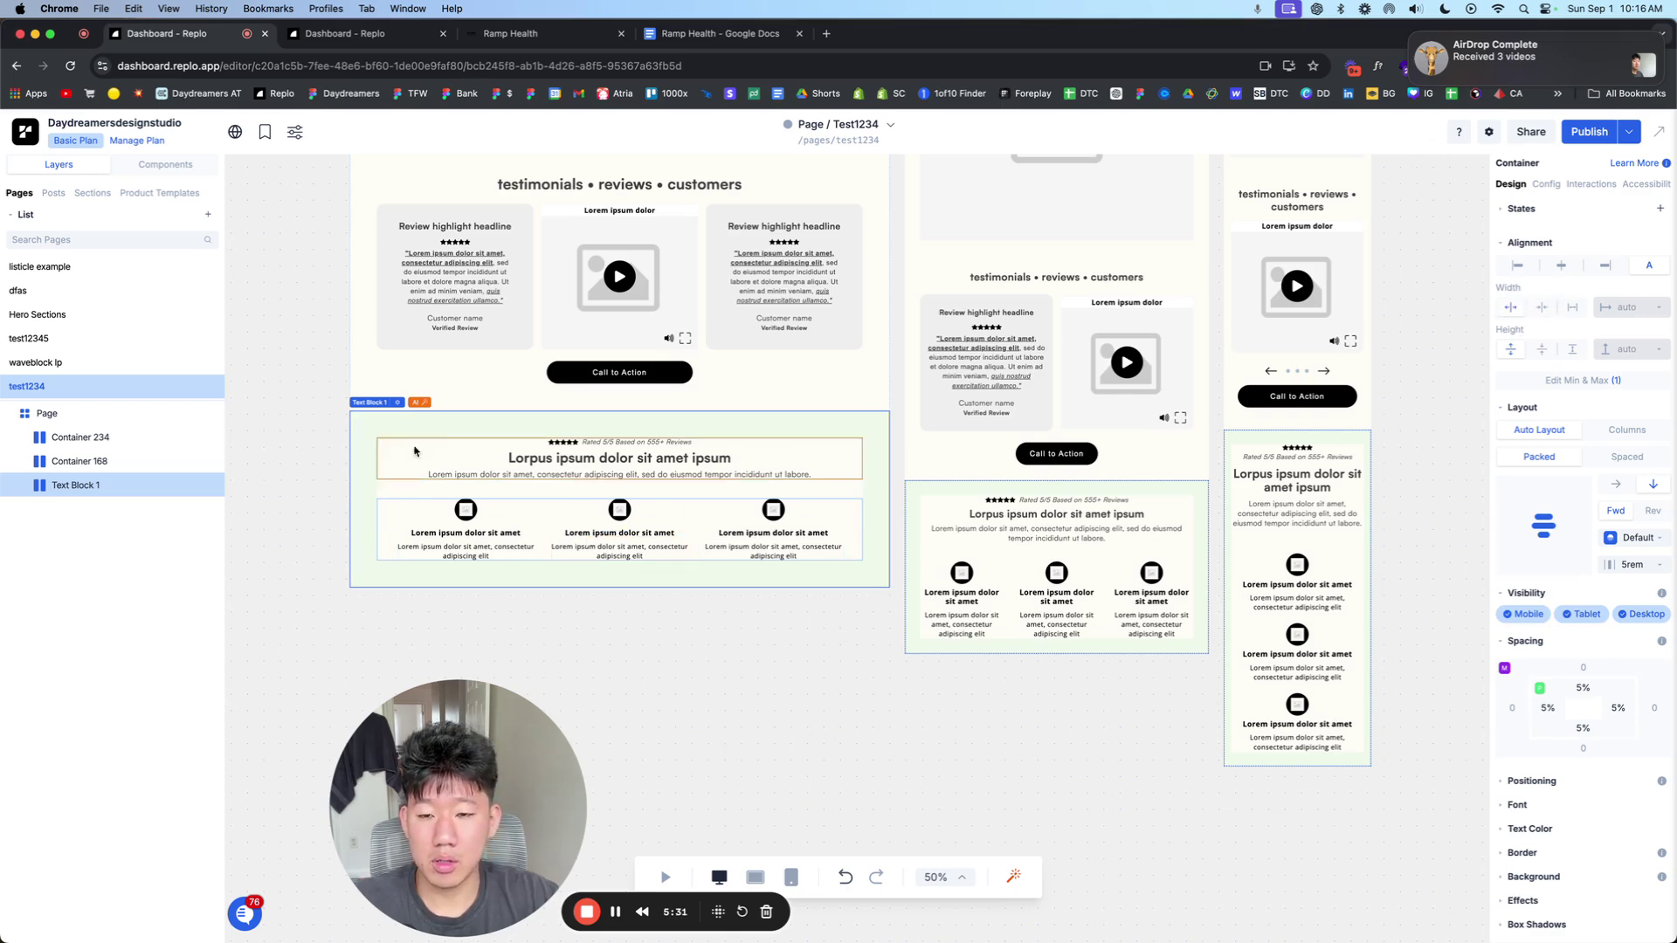
{"action": "left_click", "coordinate": [354, 399]}
{"action": "left_click", "coordinate": [354, 399]}
{"action": "scroll", "coordinate": [612, 437], "scroll_direction": "up", "scroll_amount": 5}
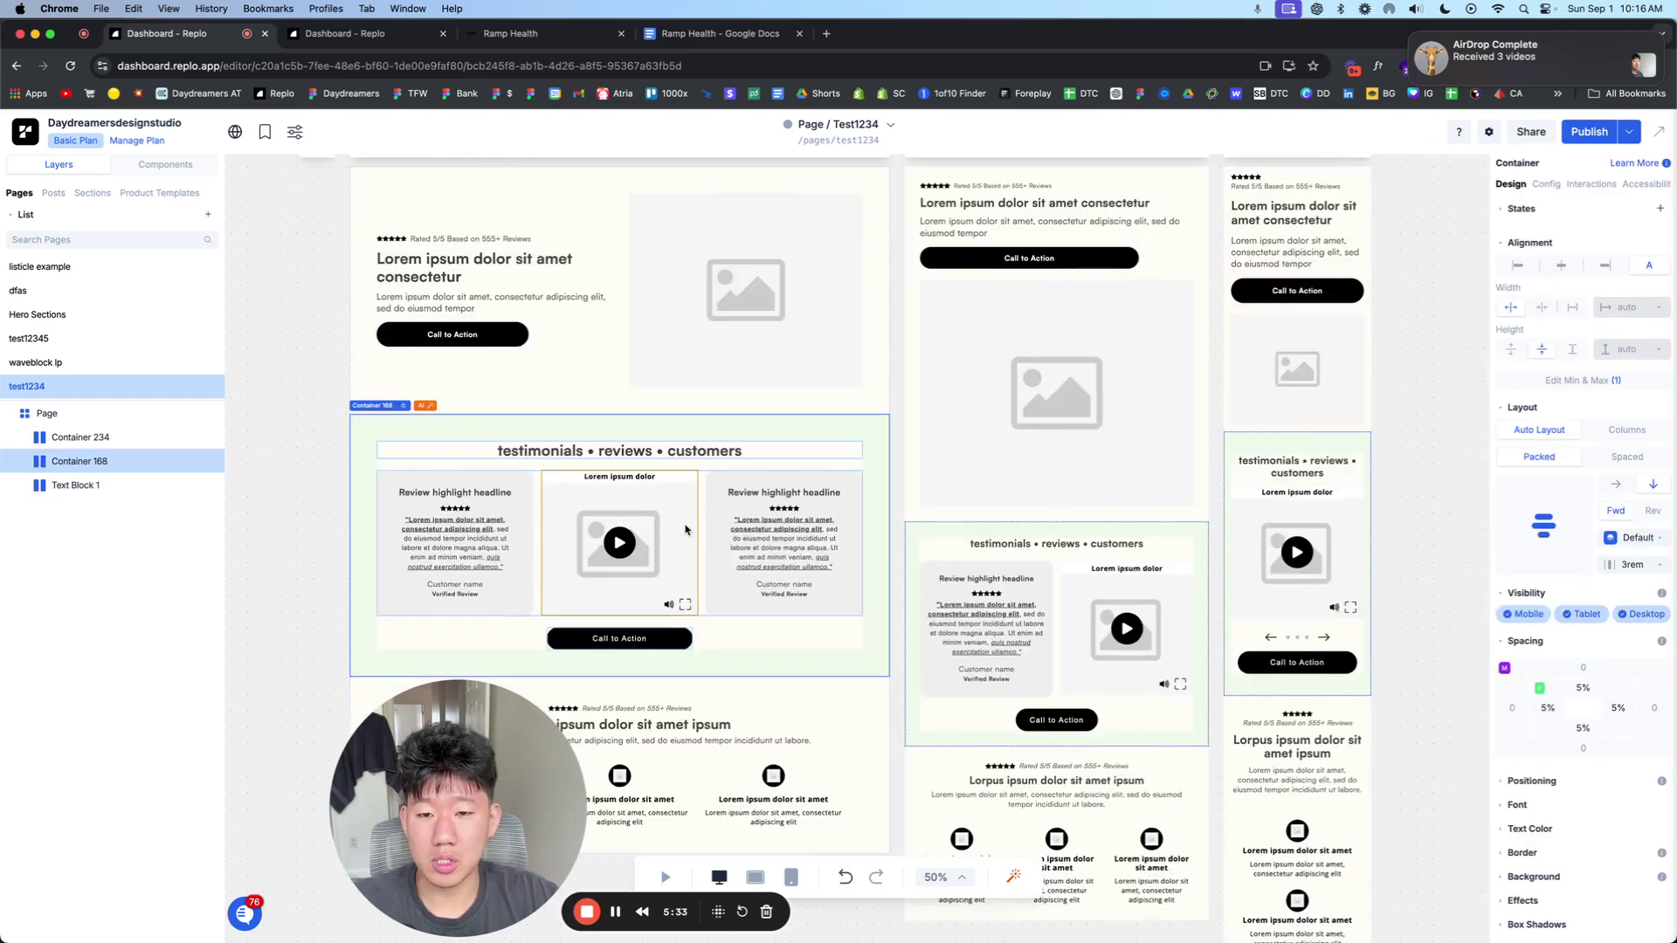
{"action": "scroll", "coordinate": [653, 502], "scroll_direction": "down", "scroll_amount": 5}
{"action": "left_click", "coordinate": [419, 35]}
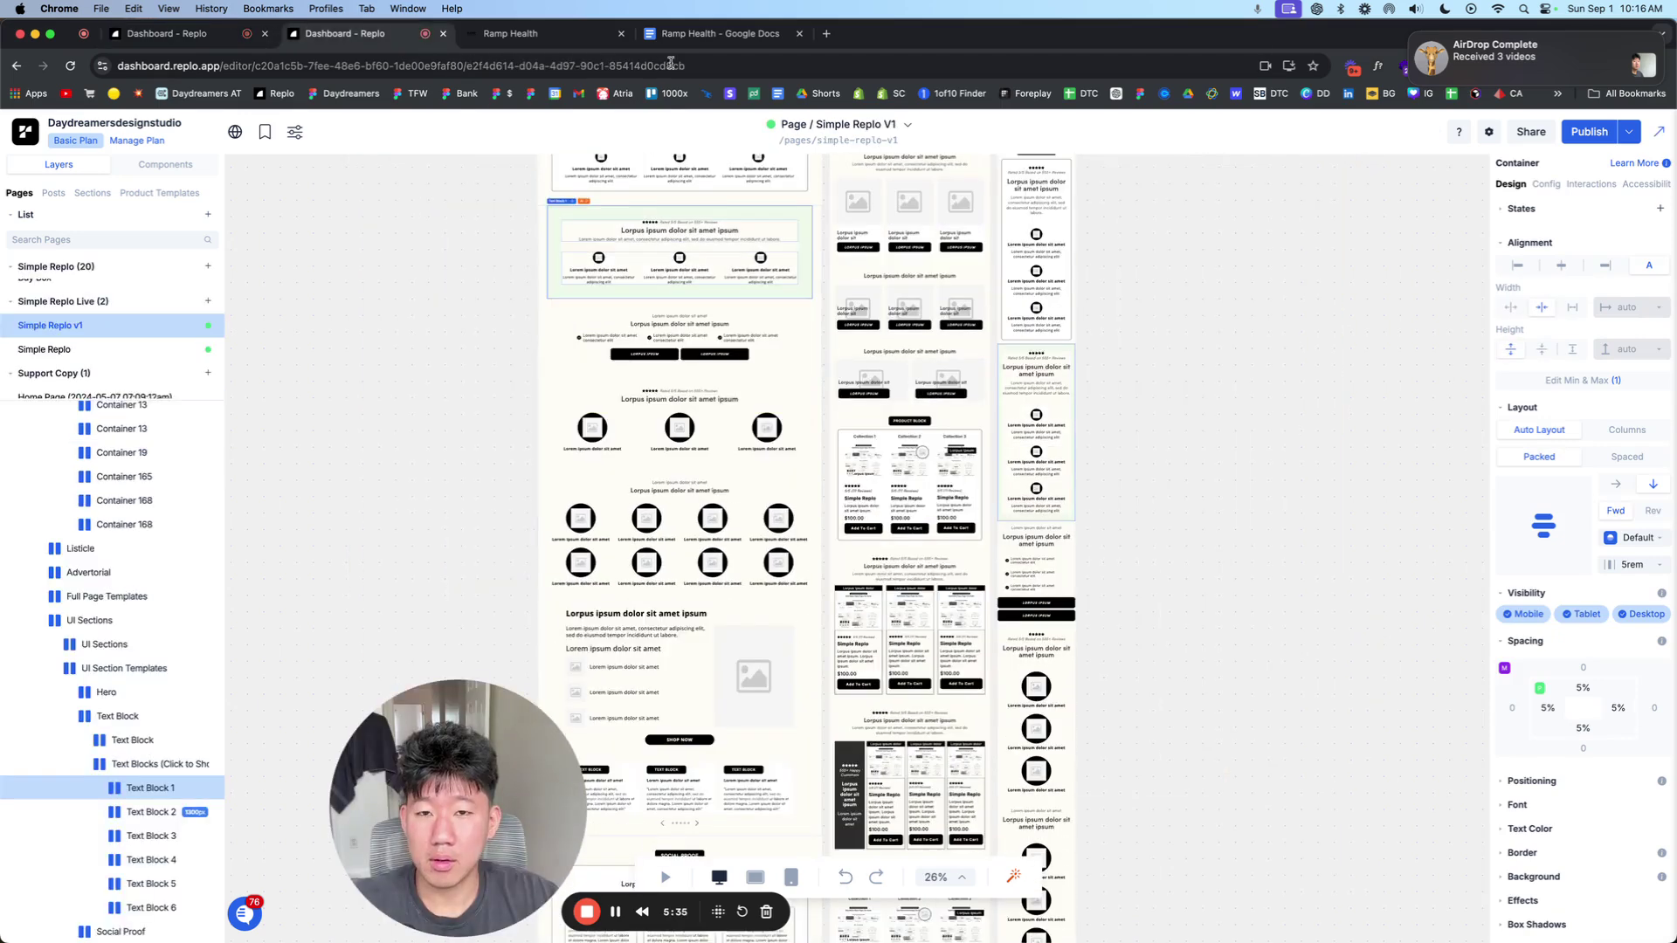
Step: Glance at the Ramp Health outline, then select Text Block 1 on Test1234
{"action": "left_click", "coordinate": [718, 33]}
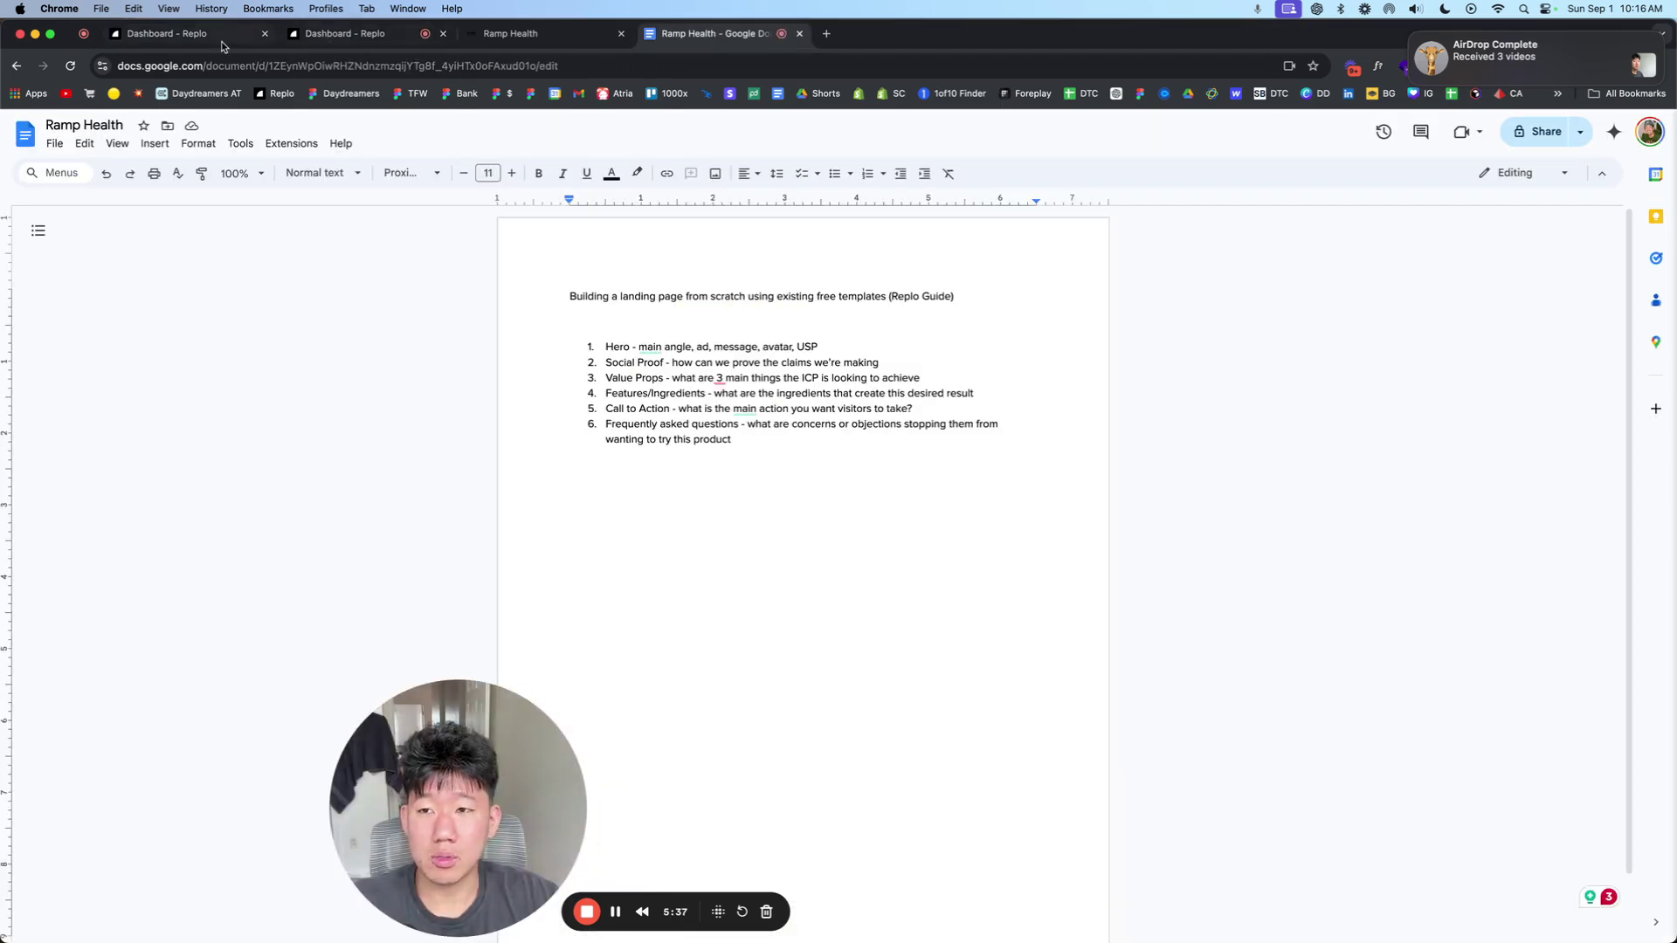
{"action": "left_click", "coordinate": [175, 33]}
{"action": "left_click", "coordinate": [26, 489]}
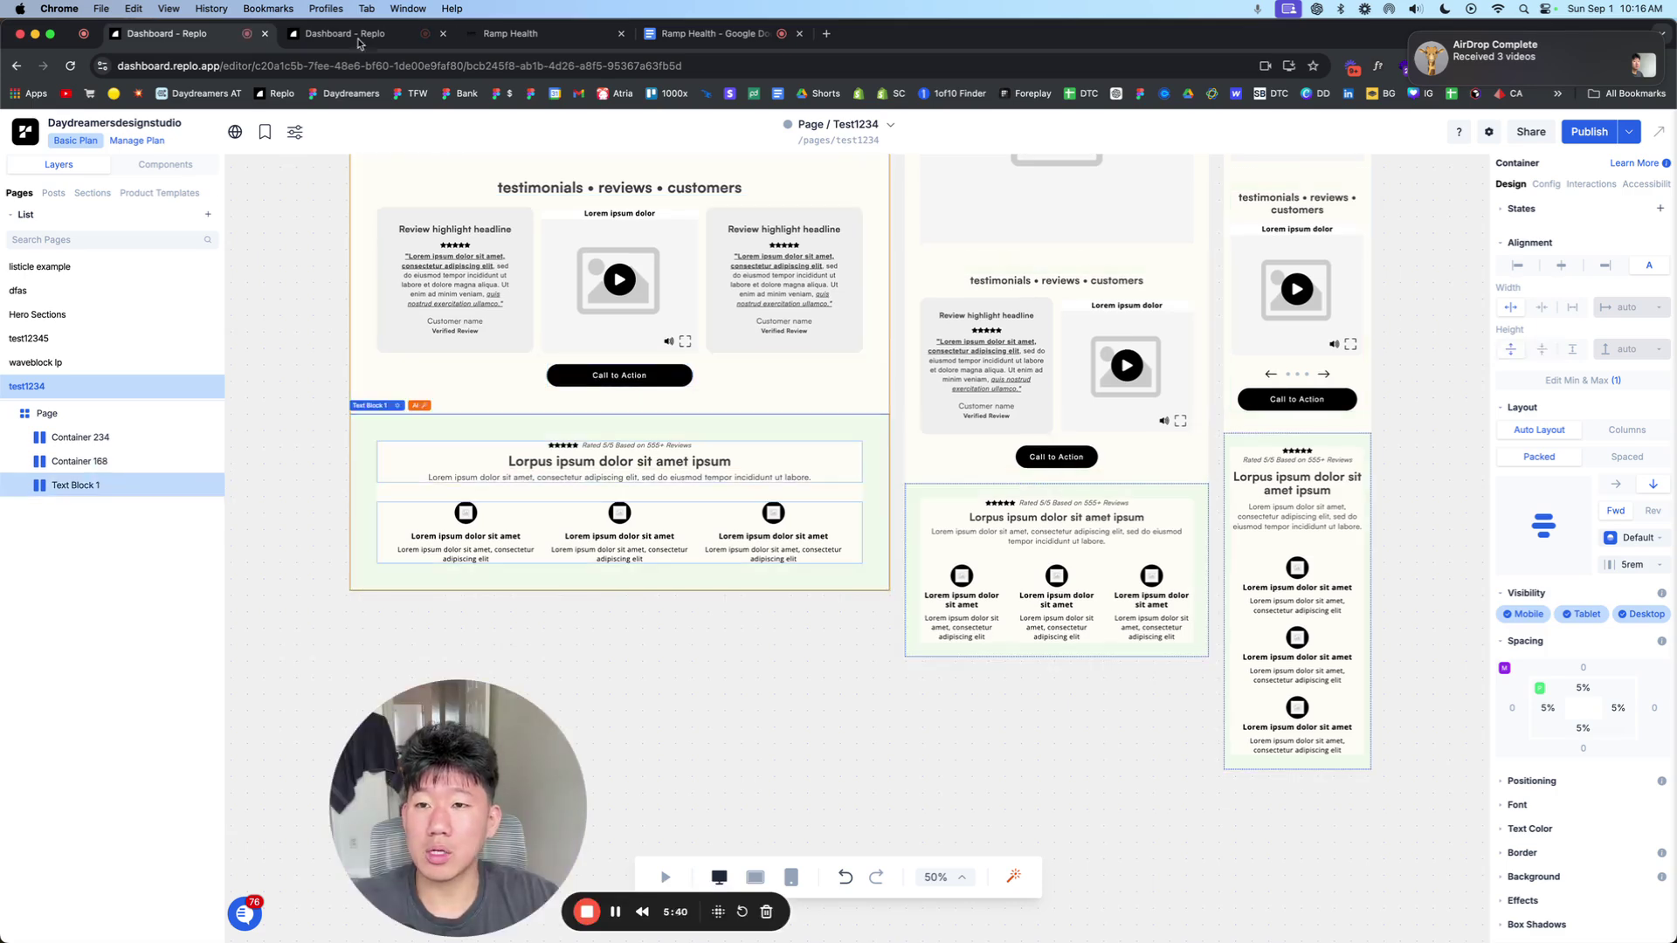
Step: Scroll down the Simple Replo V1 template page and select the Features 3 section
{"action": "left_click", "coordinate": [385, 35]}
{"action": "scroll", "coordinate": [867, 572], "scroll_direction": "down", "scroll_amount": 5}
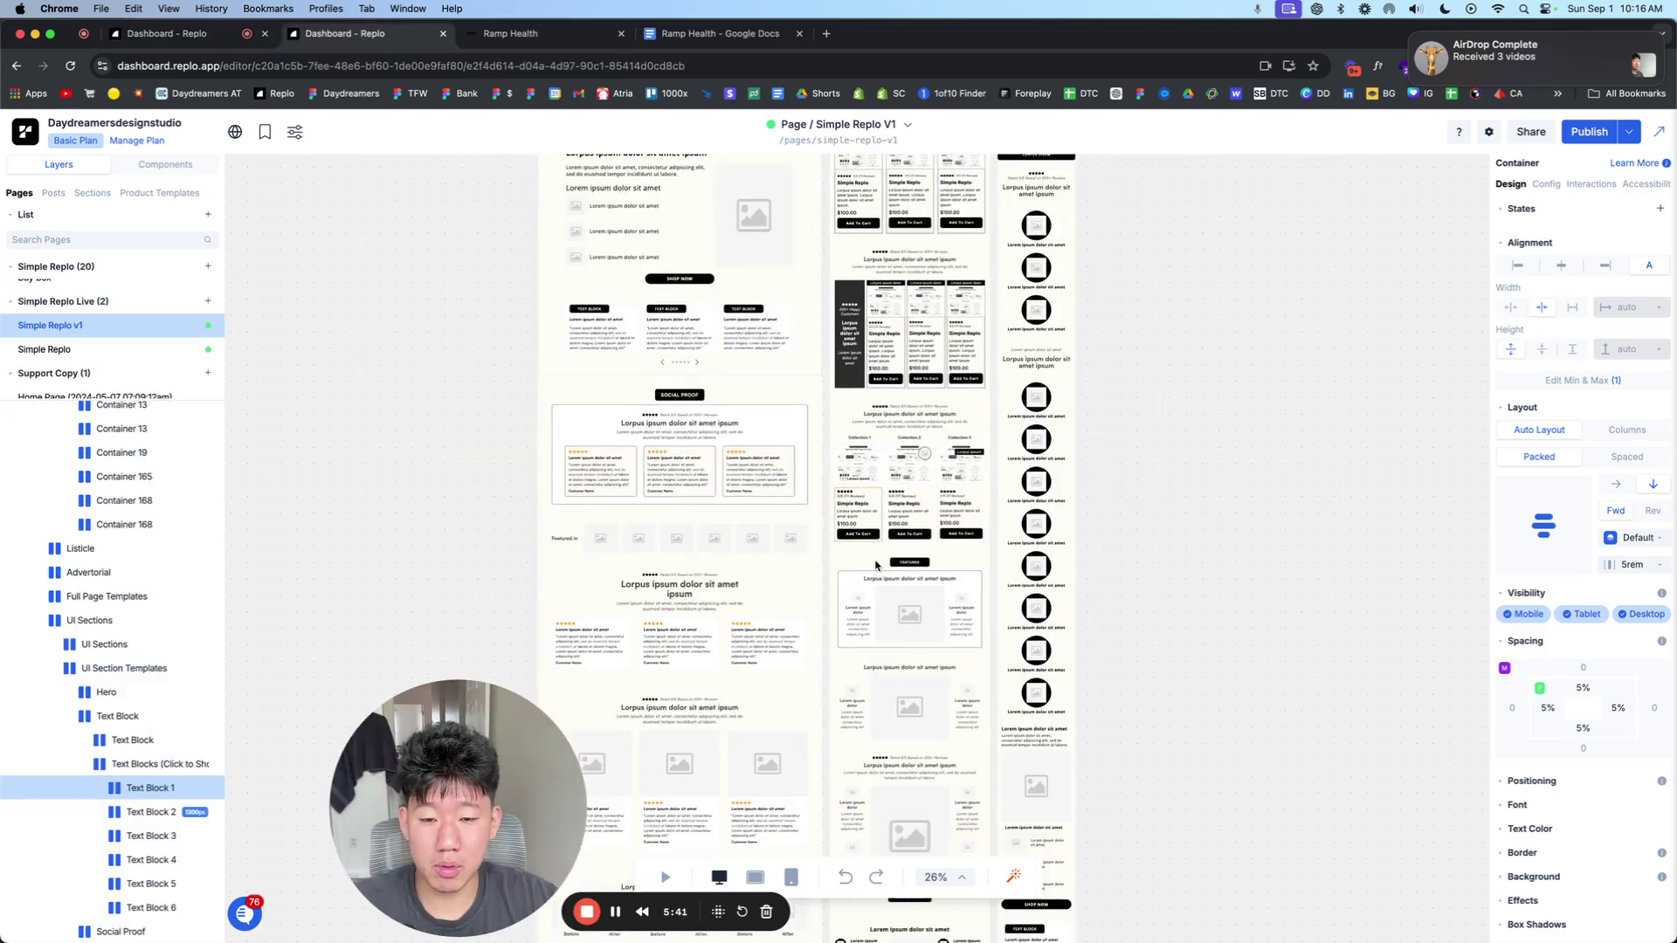
{"action": "scroll", "coordinate": [829, 563], "scroll_direction": "down", "scroll_amount": 10}
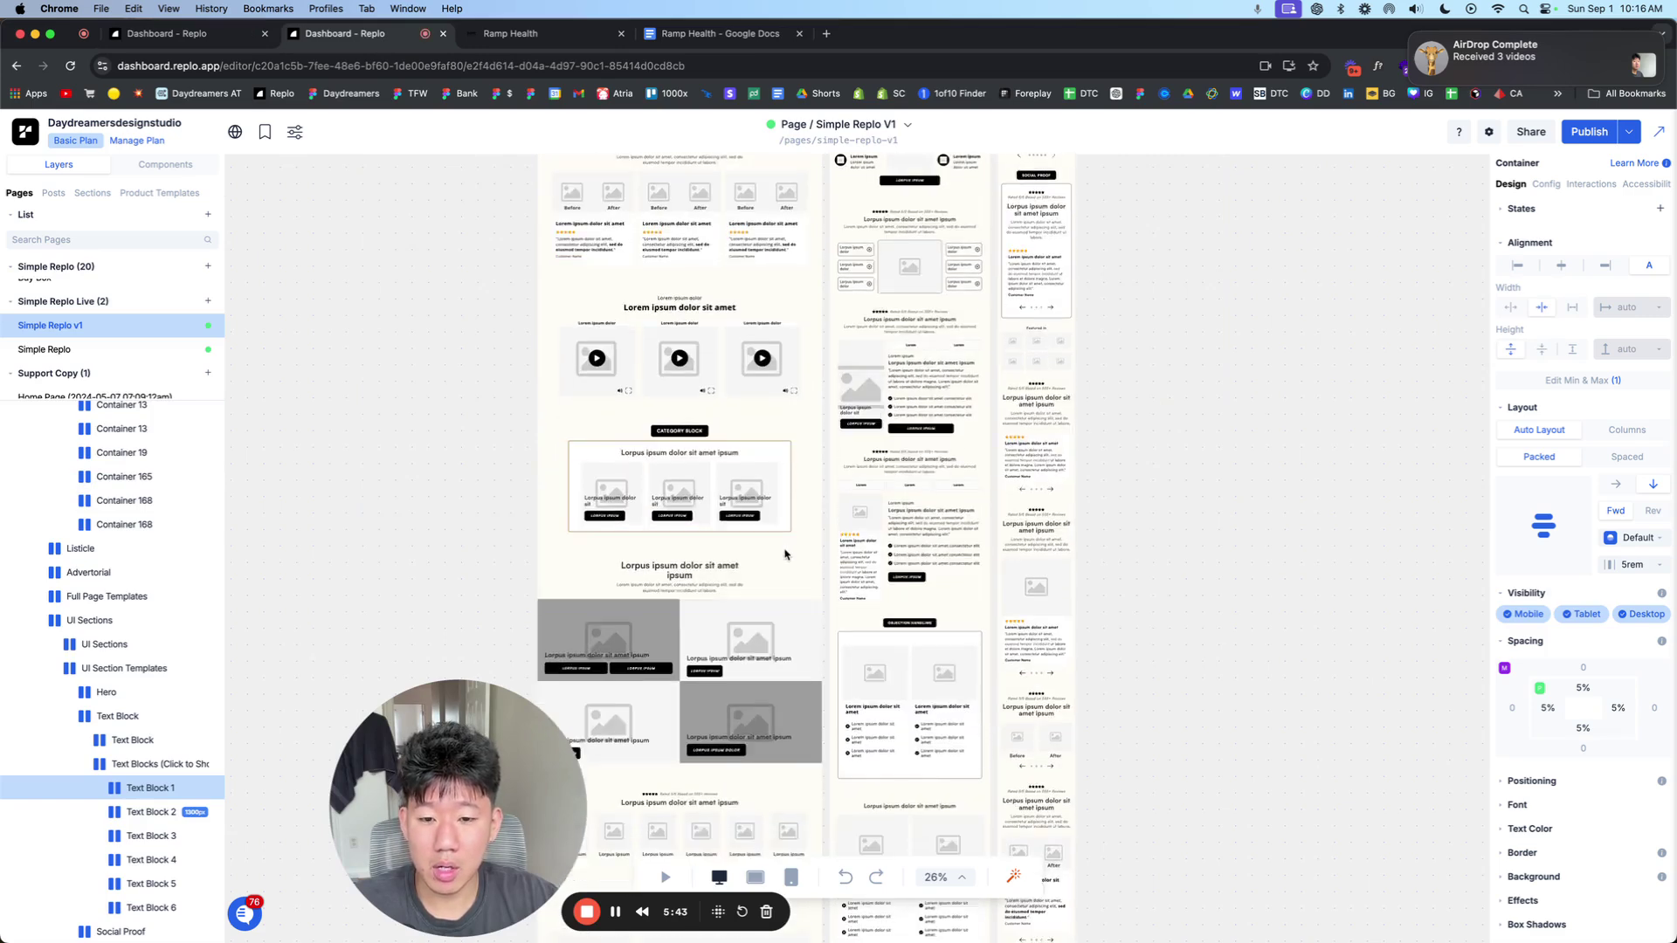
{"action": "scroll", "coordinate": [786, 559], "scroll_direction": "down", "scroll_amount": 10}
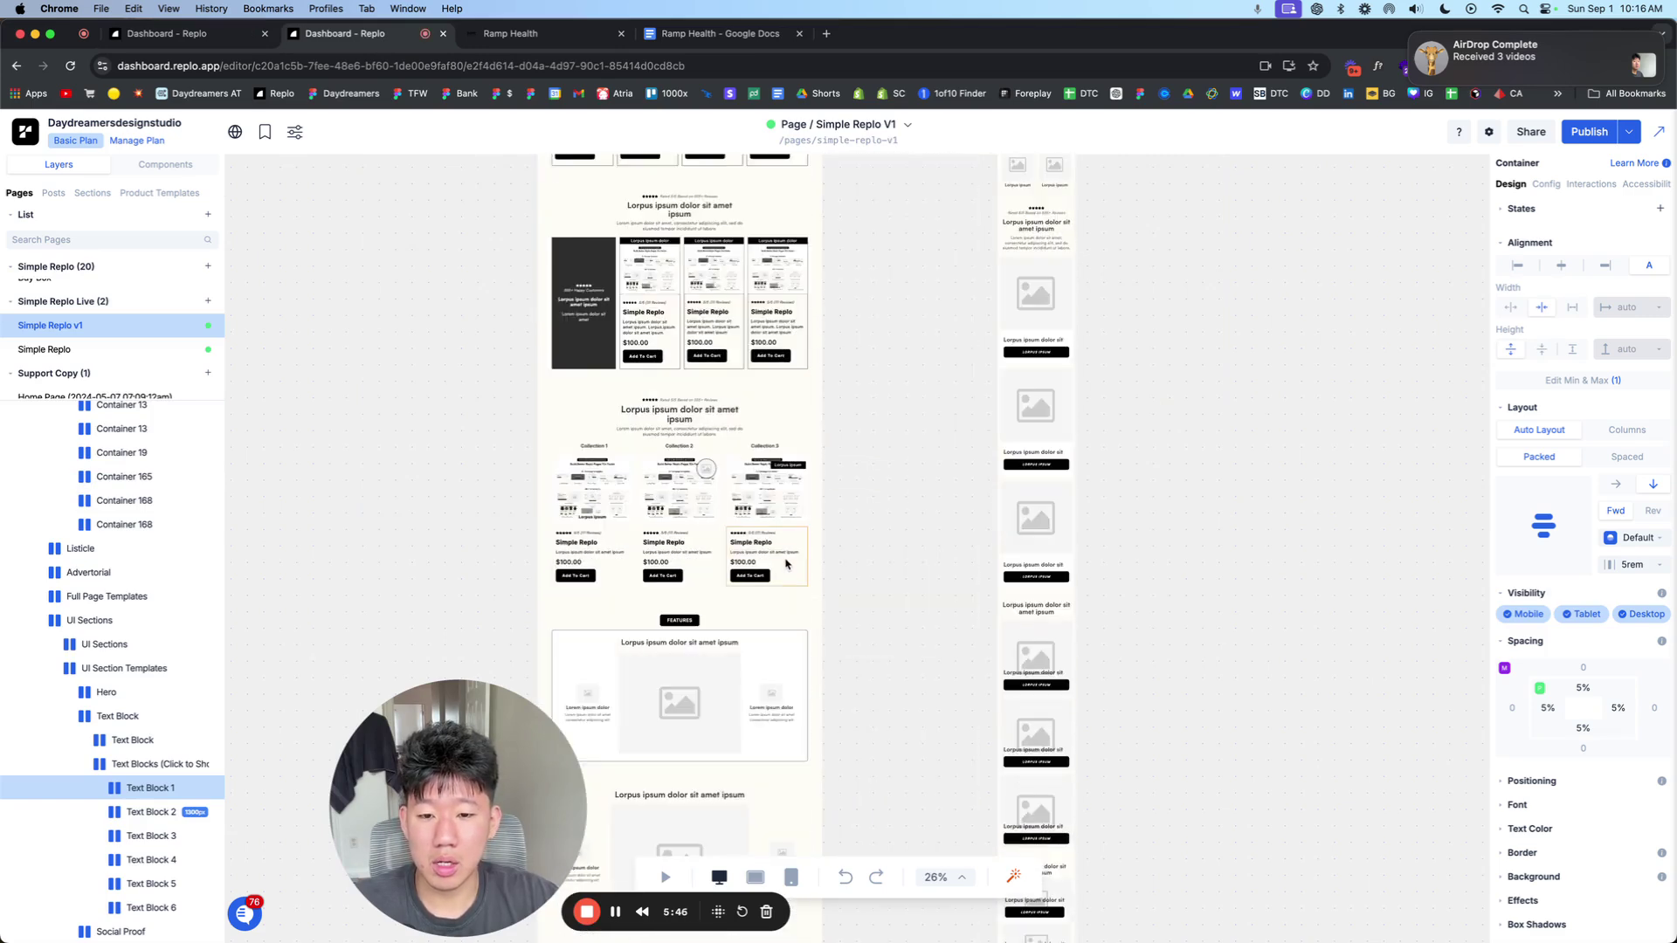
{"action": "scroll", "coordinate": [786, 559], "scroll_direction": "down", "scroll_amount": 3}
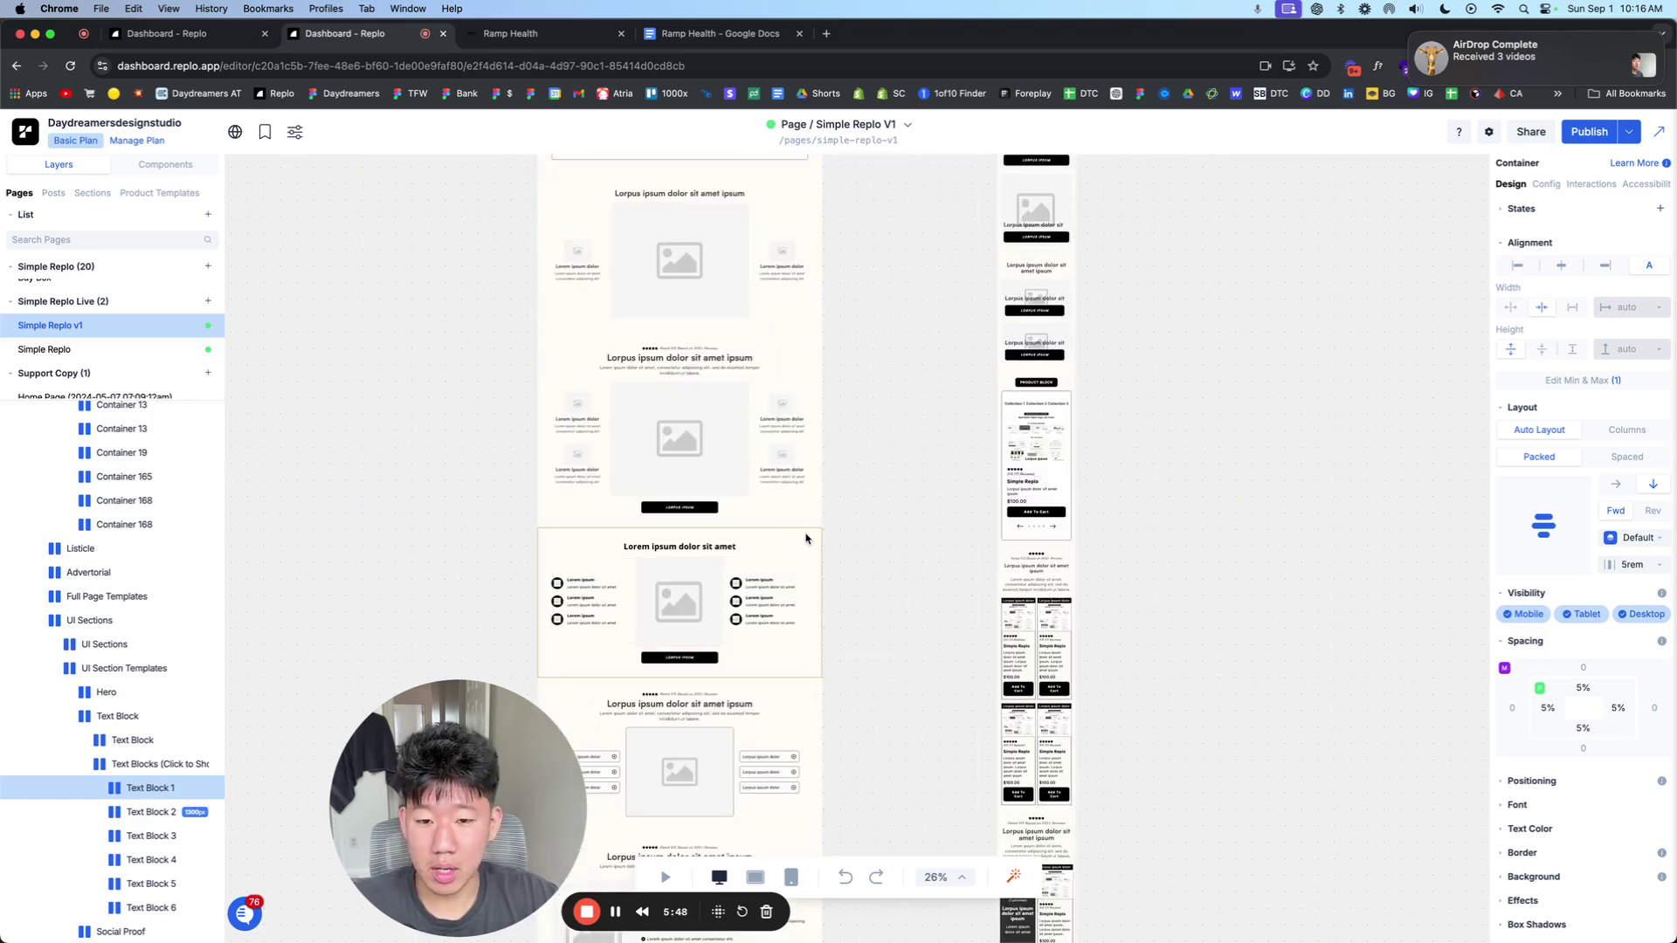
{"action": "left_click", "coordinate": [807, 540]}
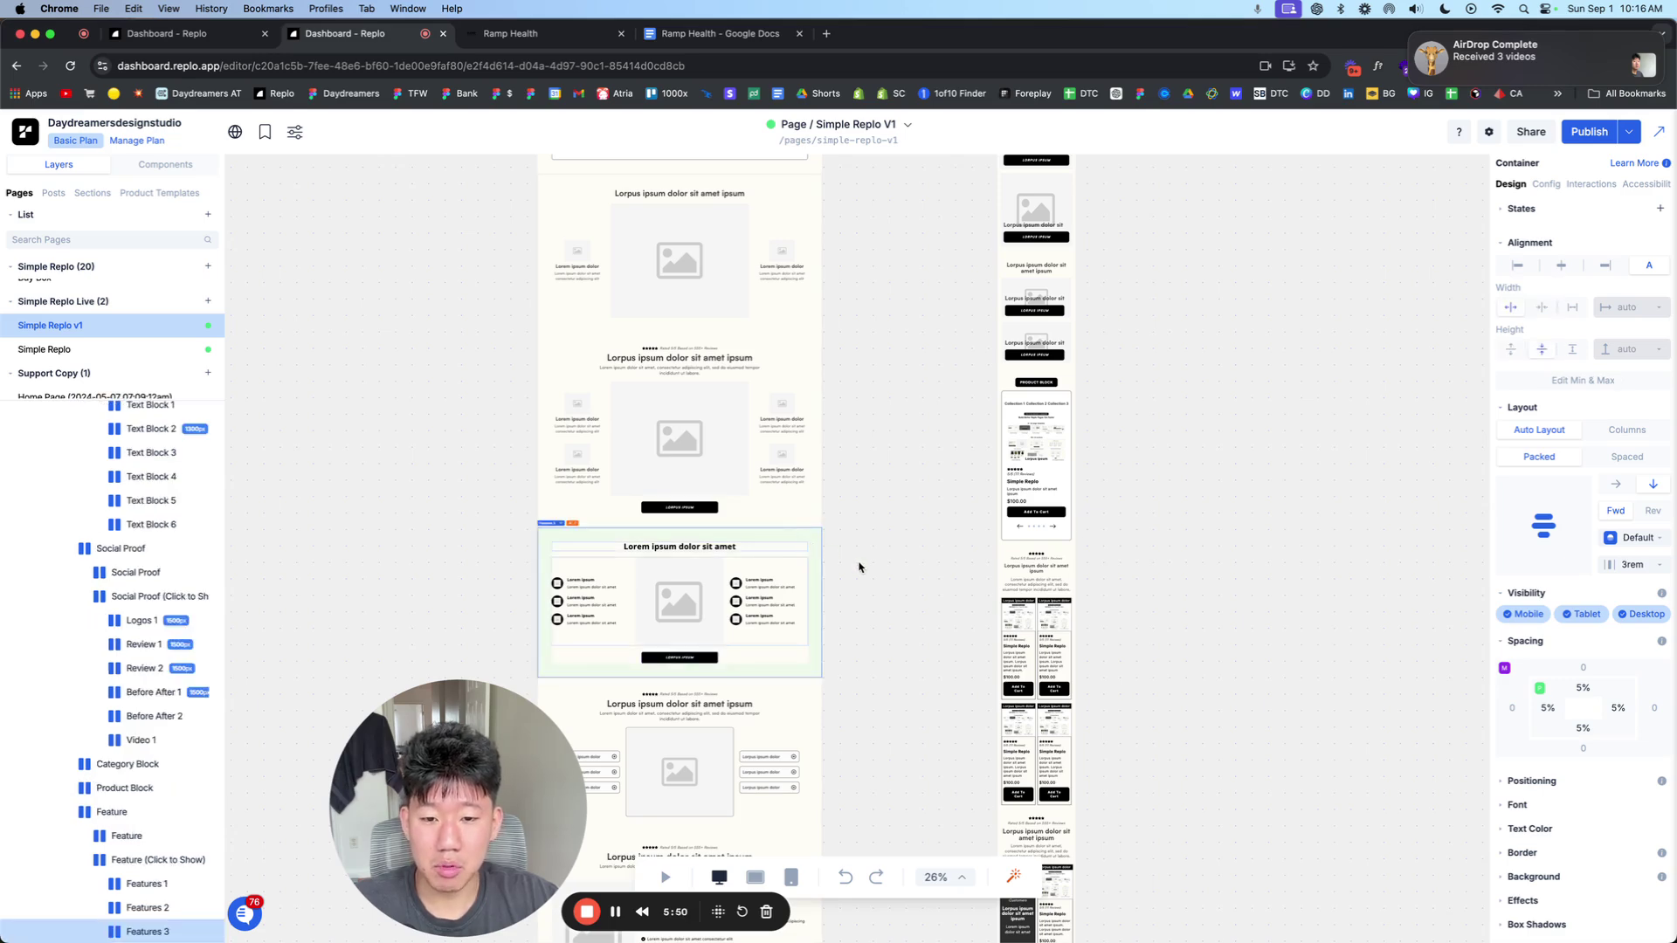
Step: Paste the Features 3 section into Test1234 below Text Block 1
{"action": "left_click", "coordinate": [194, 35]}
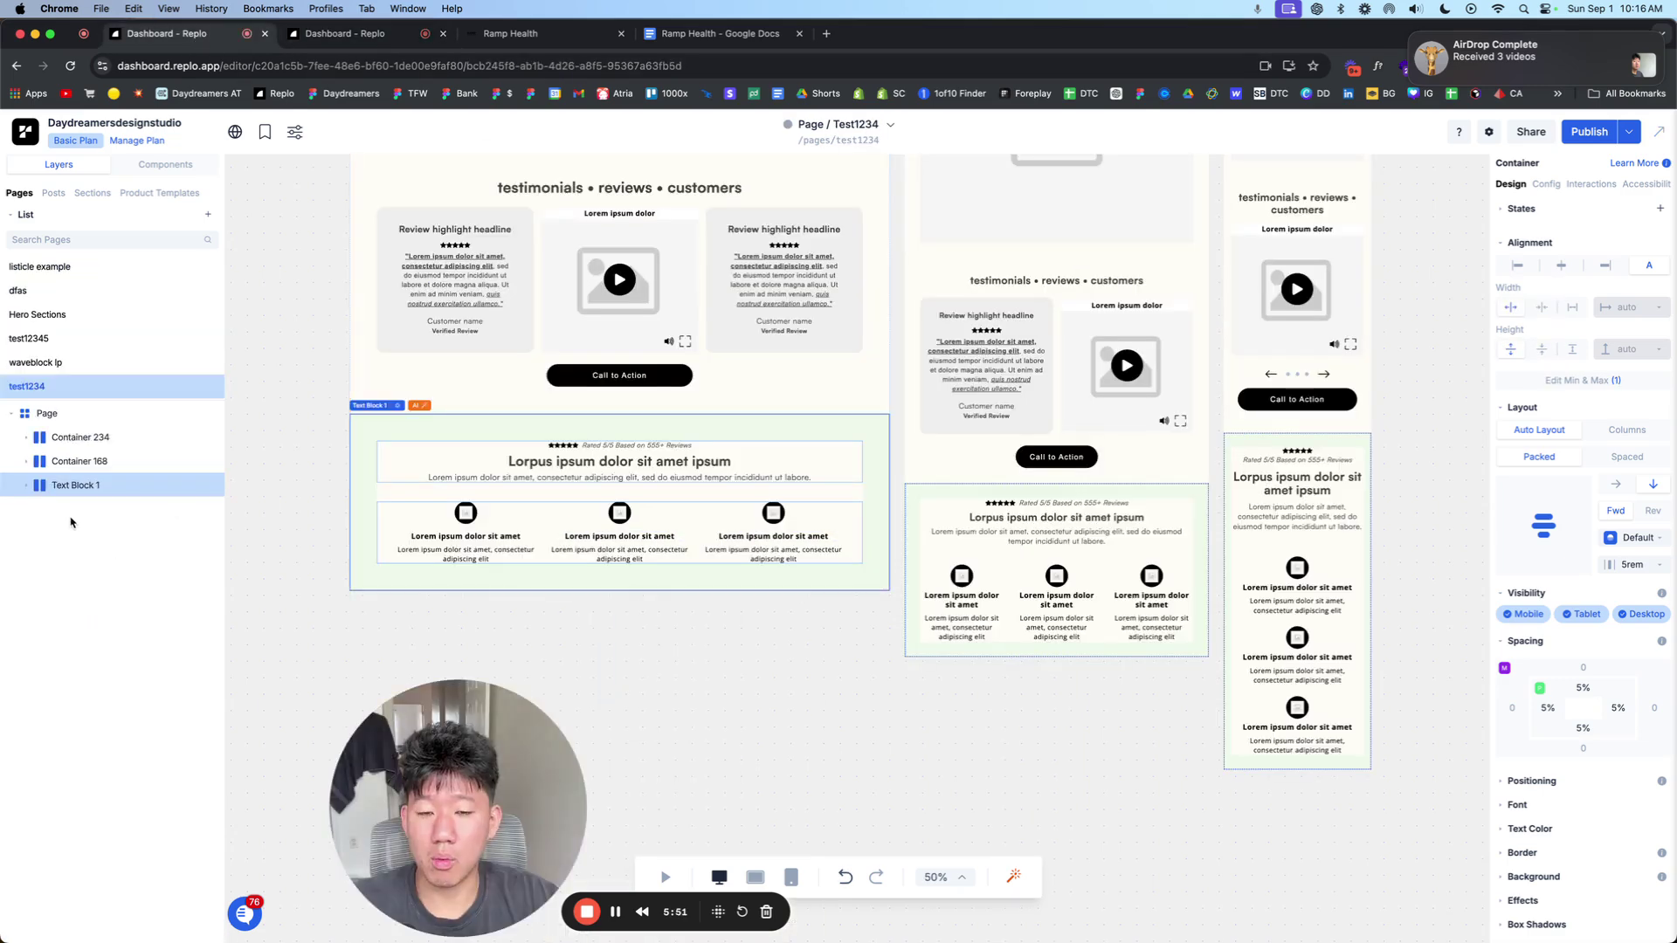
{"action": "key", "text": "super+v"}
{"action": "scroll", "coordinate": [376, 546], "scroll_direction": "down", "scroll_amount": 3}
{"action": "key", "text": "Escape"}
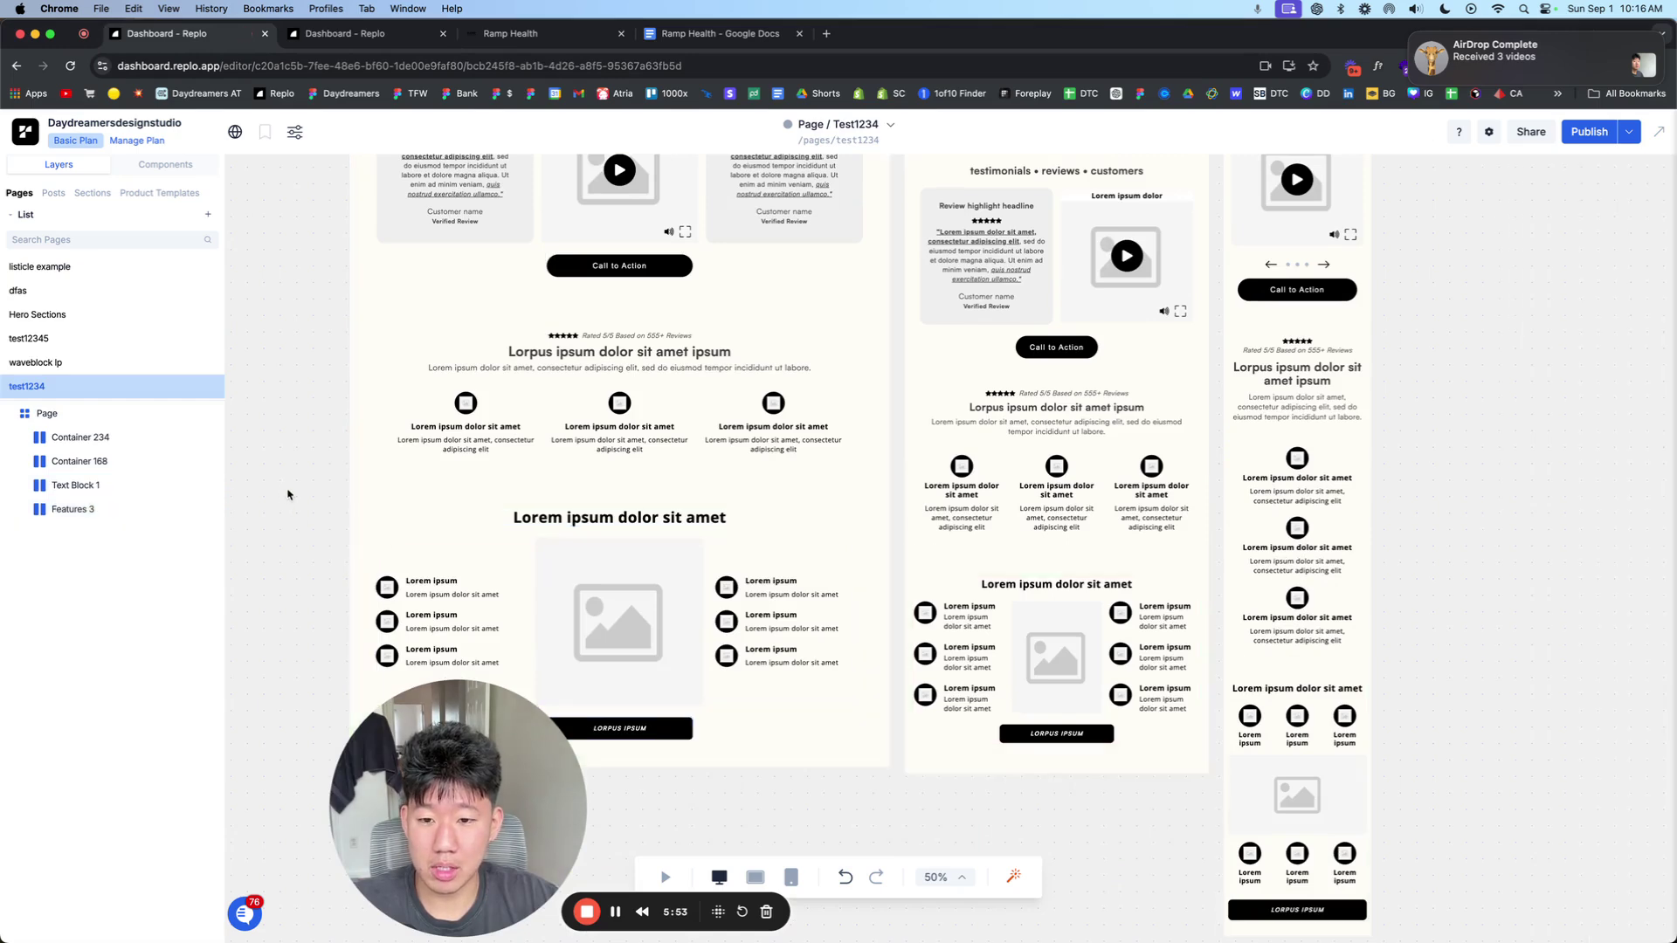
Step: Review the Oroxylin-A ingredient on the live Ramp Health site, then reselect Features 3
{"action": "left_click", "coordinate": [544, 32]}
{"action": "scroll", "coordinate": [568, 455], "scroll_direction": "up", "scroll_amount": 5}
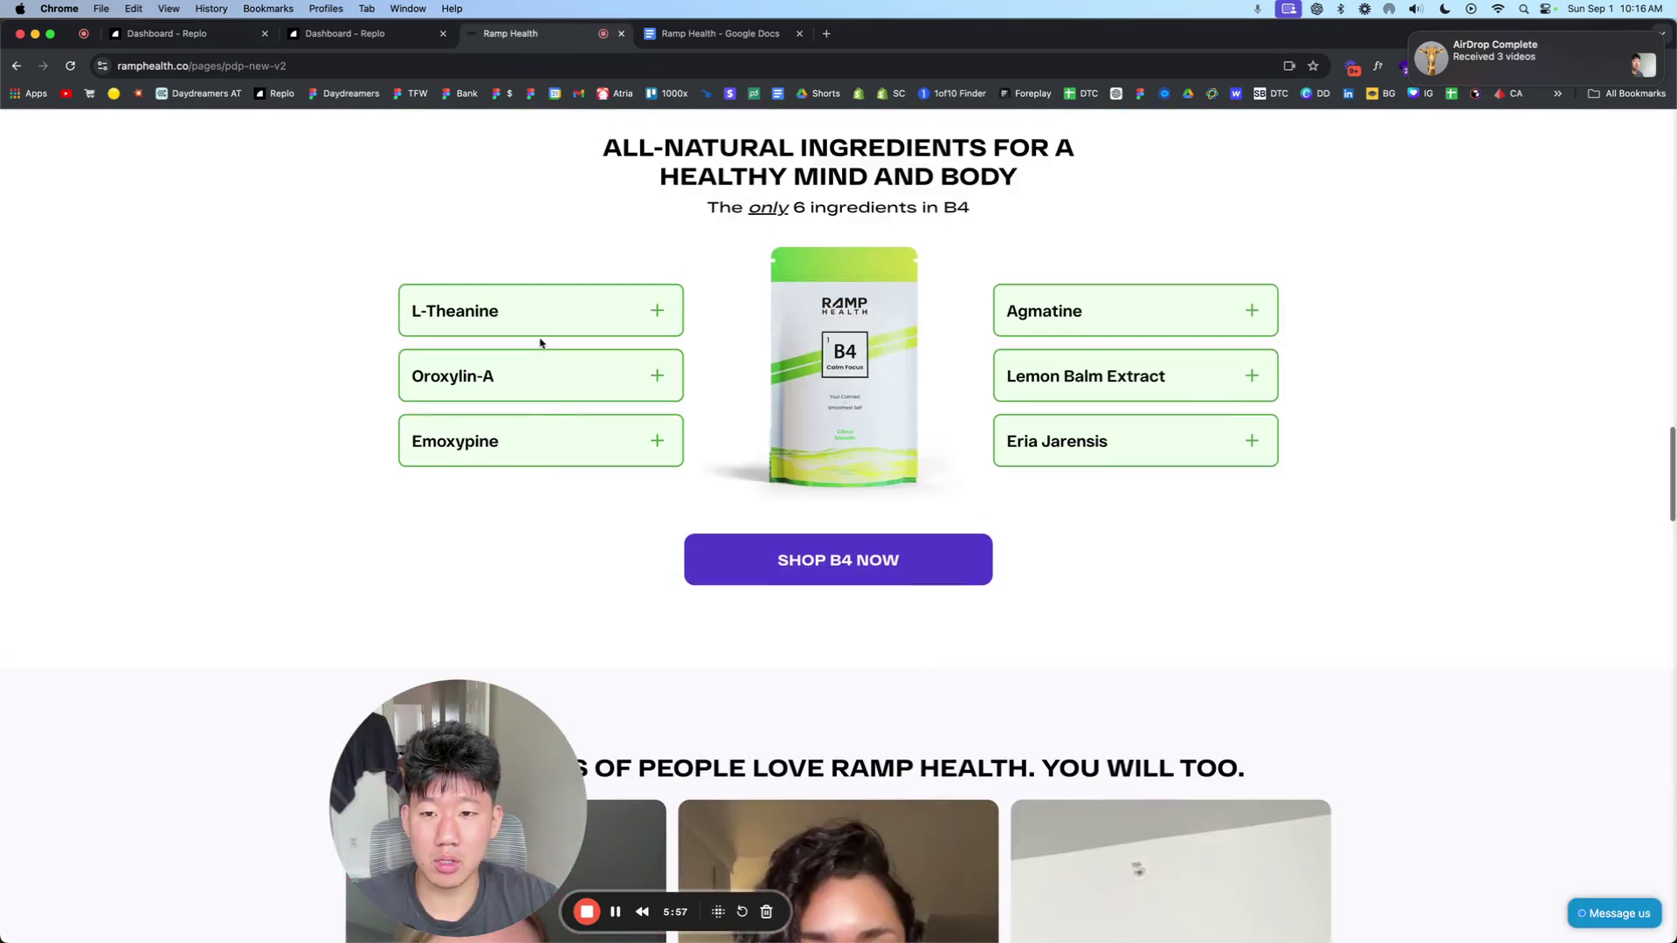
{"action": "left_click", "coordinate": [548, 368]}
{"action": "left_click", "coordinate": [203, 37]}
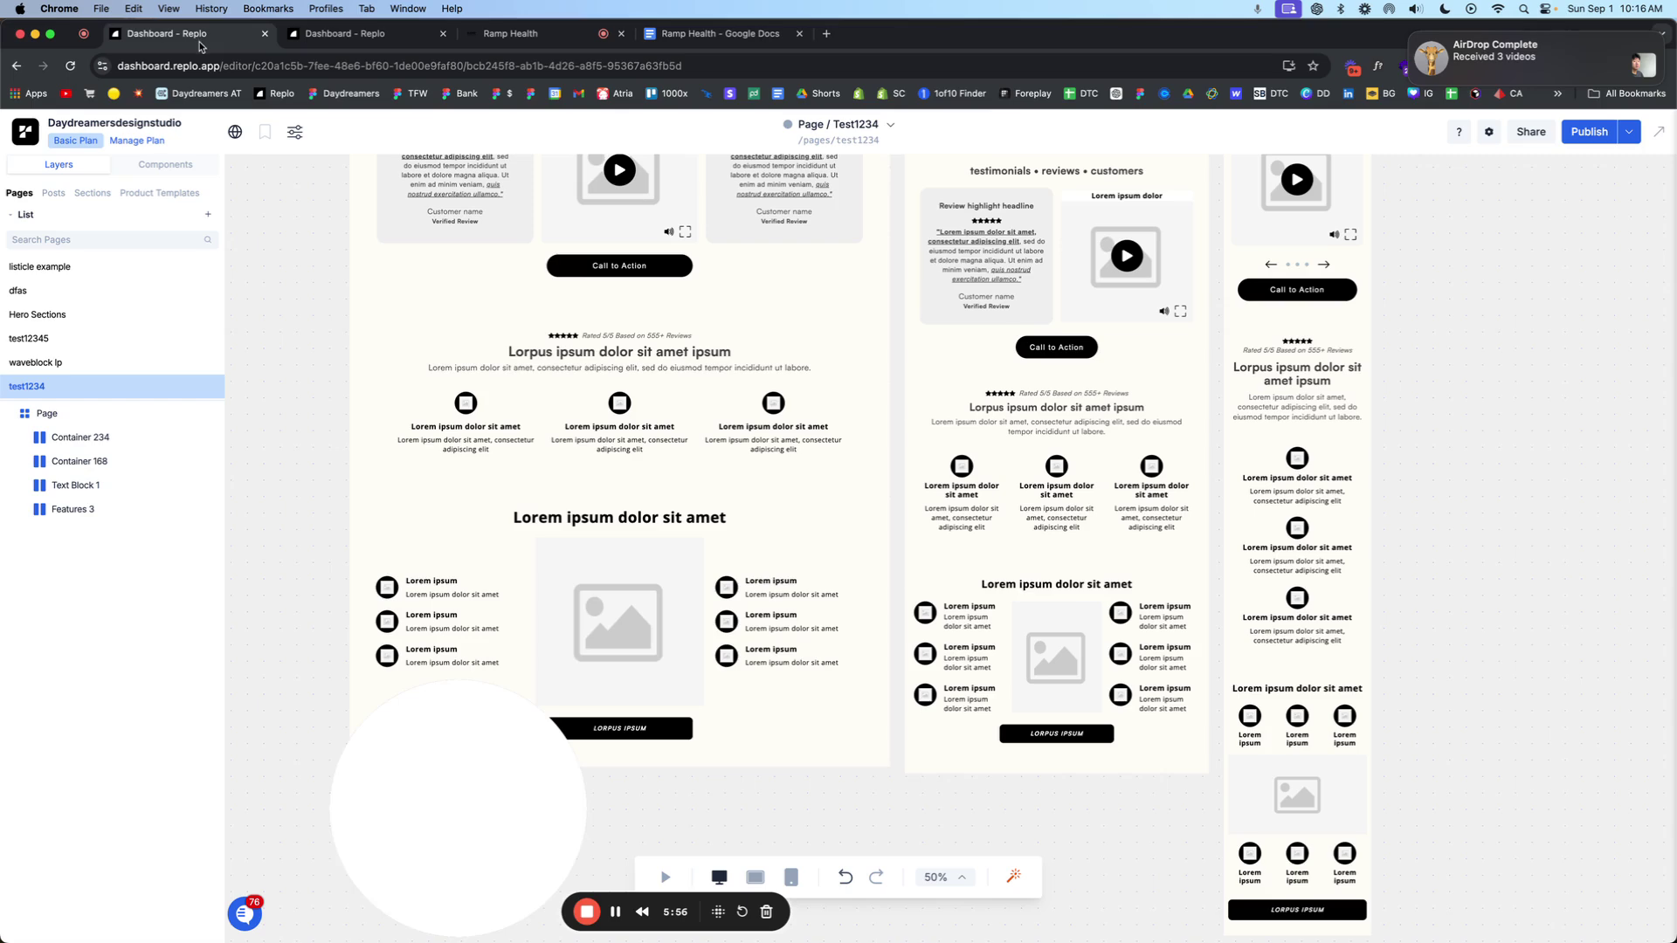
{"action": "left_click", "coordinate": [825, 505]}
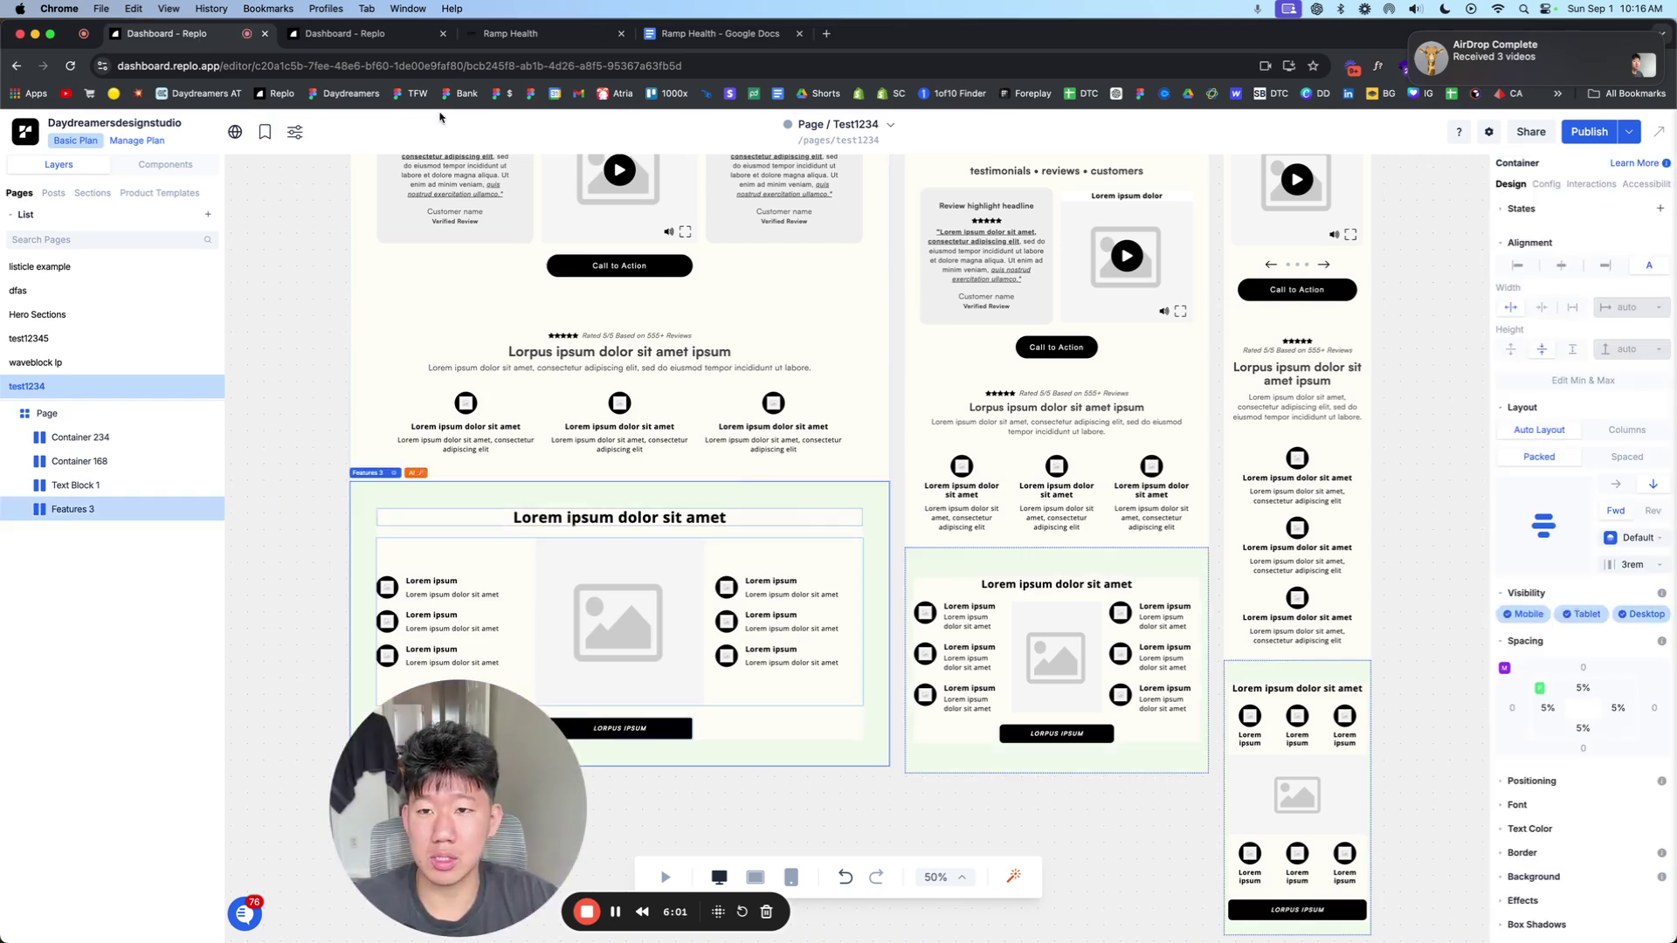
{"action": "left_click", "coordinate": [677, 35]}
Step: Browse the Simple Replo V1 template page and inspect the Hero 4 section
{"action": "left_click", "coordinate": [355, 36]}
{"action": "scroll", "coordinate": [493, 436], "scroll_direction": "down", "scroll_amount": 10}
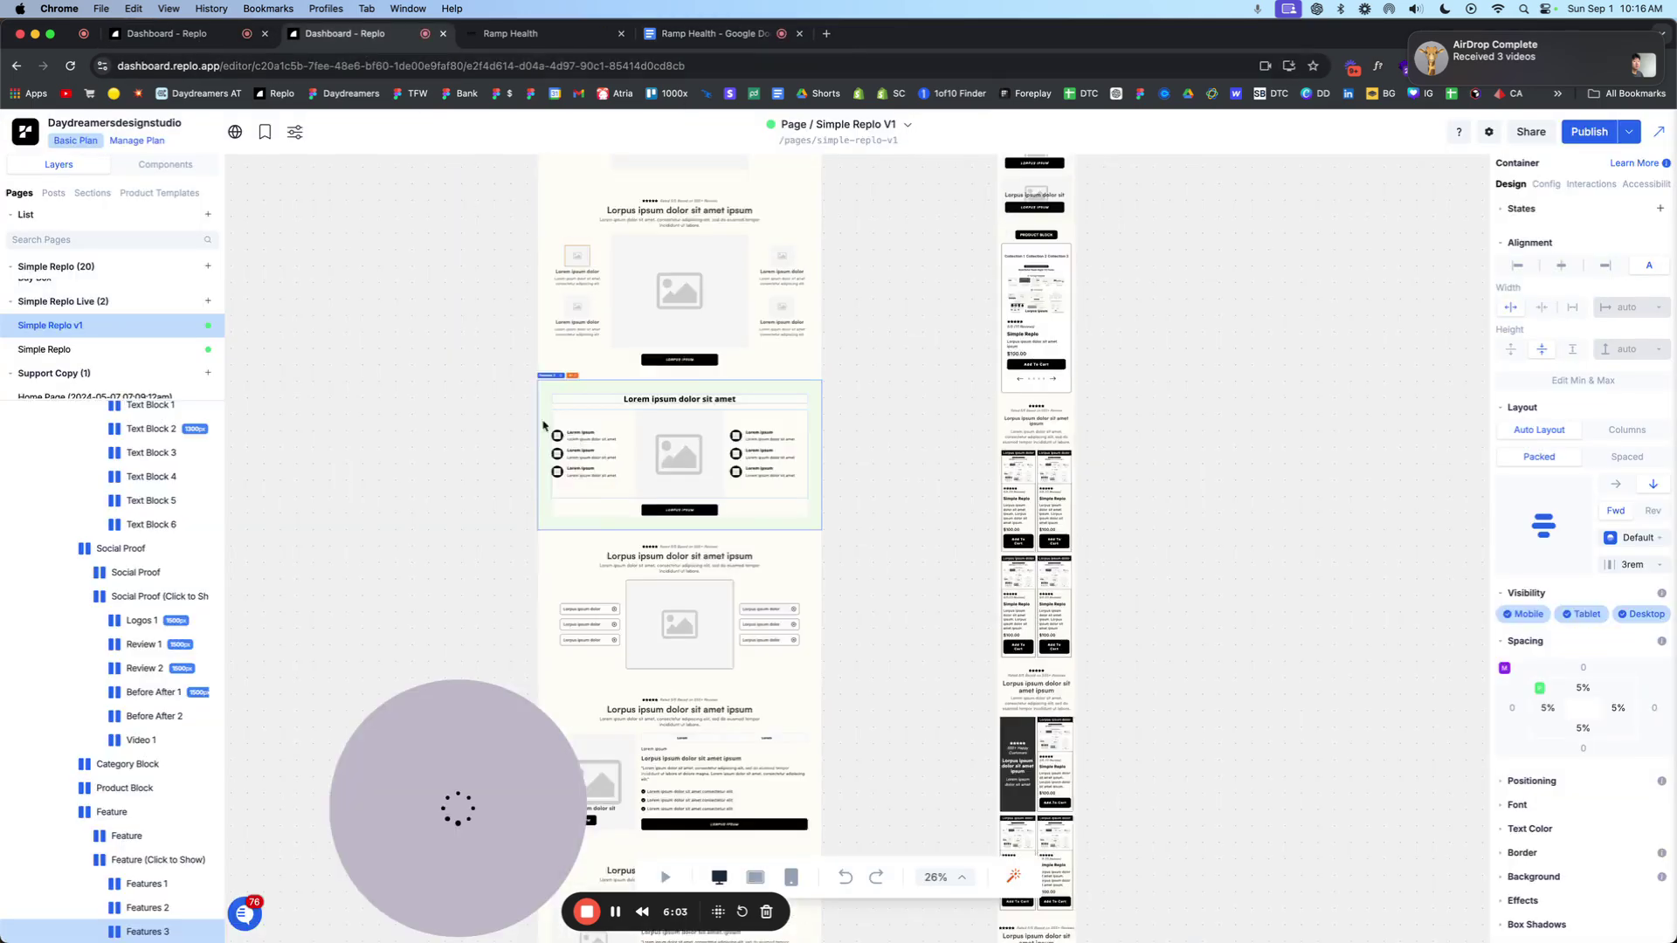
{"action": "scroll", "coordinate": [492, 436], "scroll_direction": "down", "scroll_amount": 5}
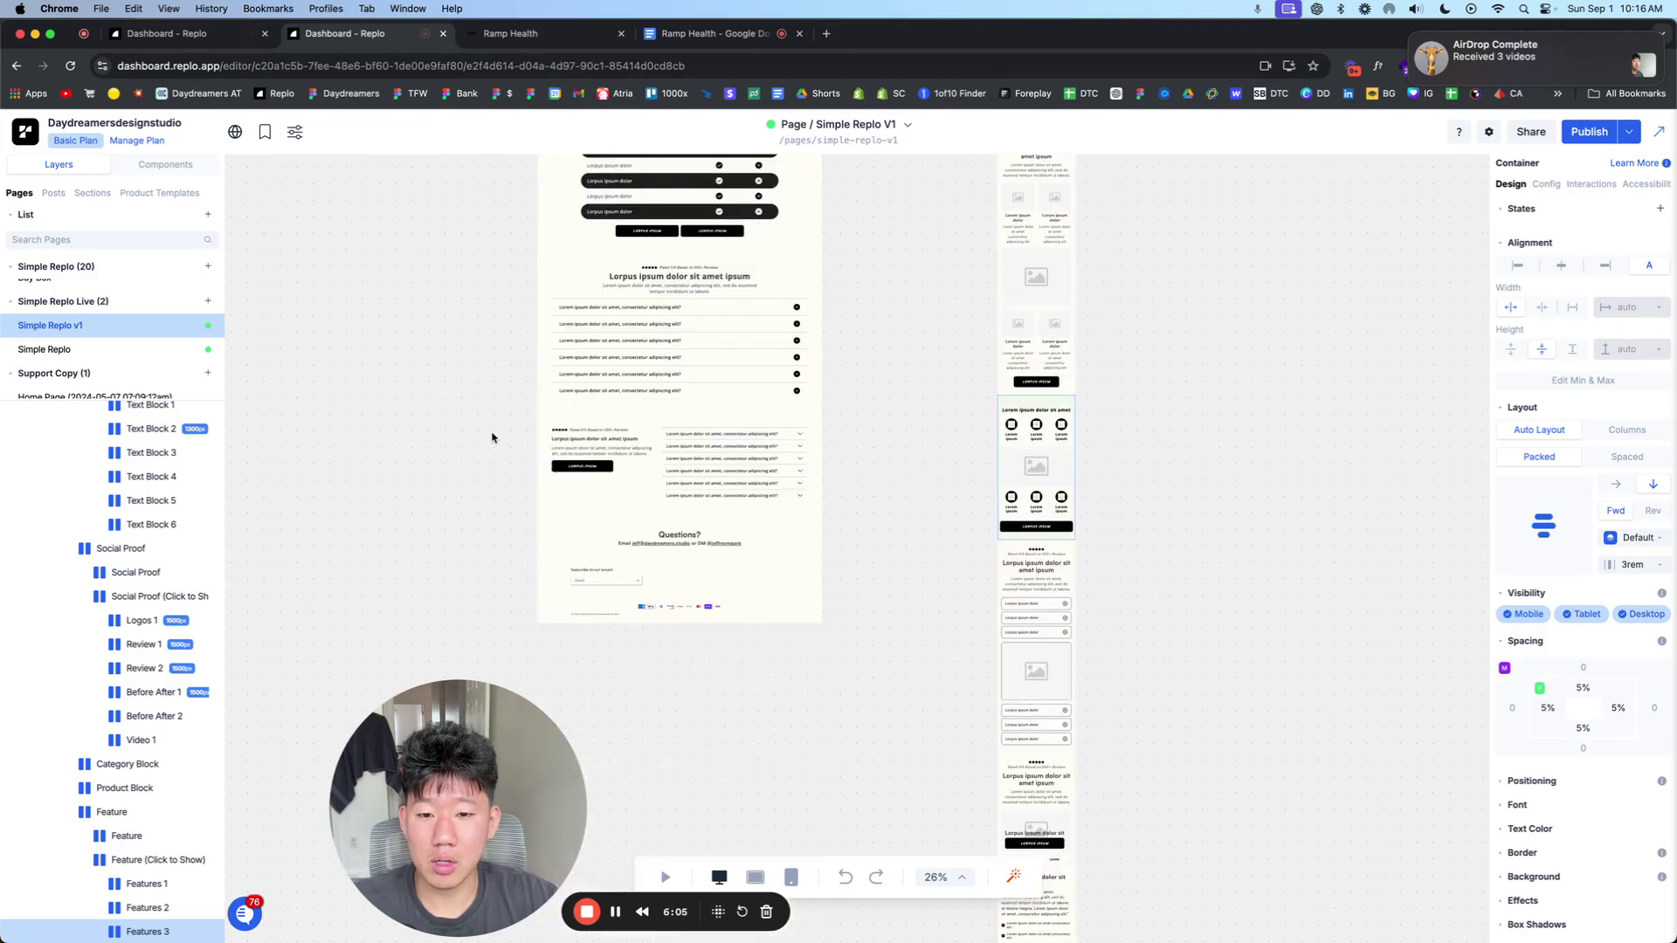
{"action": "scroll", "coordinate": [647, 524], "scroll_direction": "up", "scroll_amount": 2}
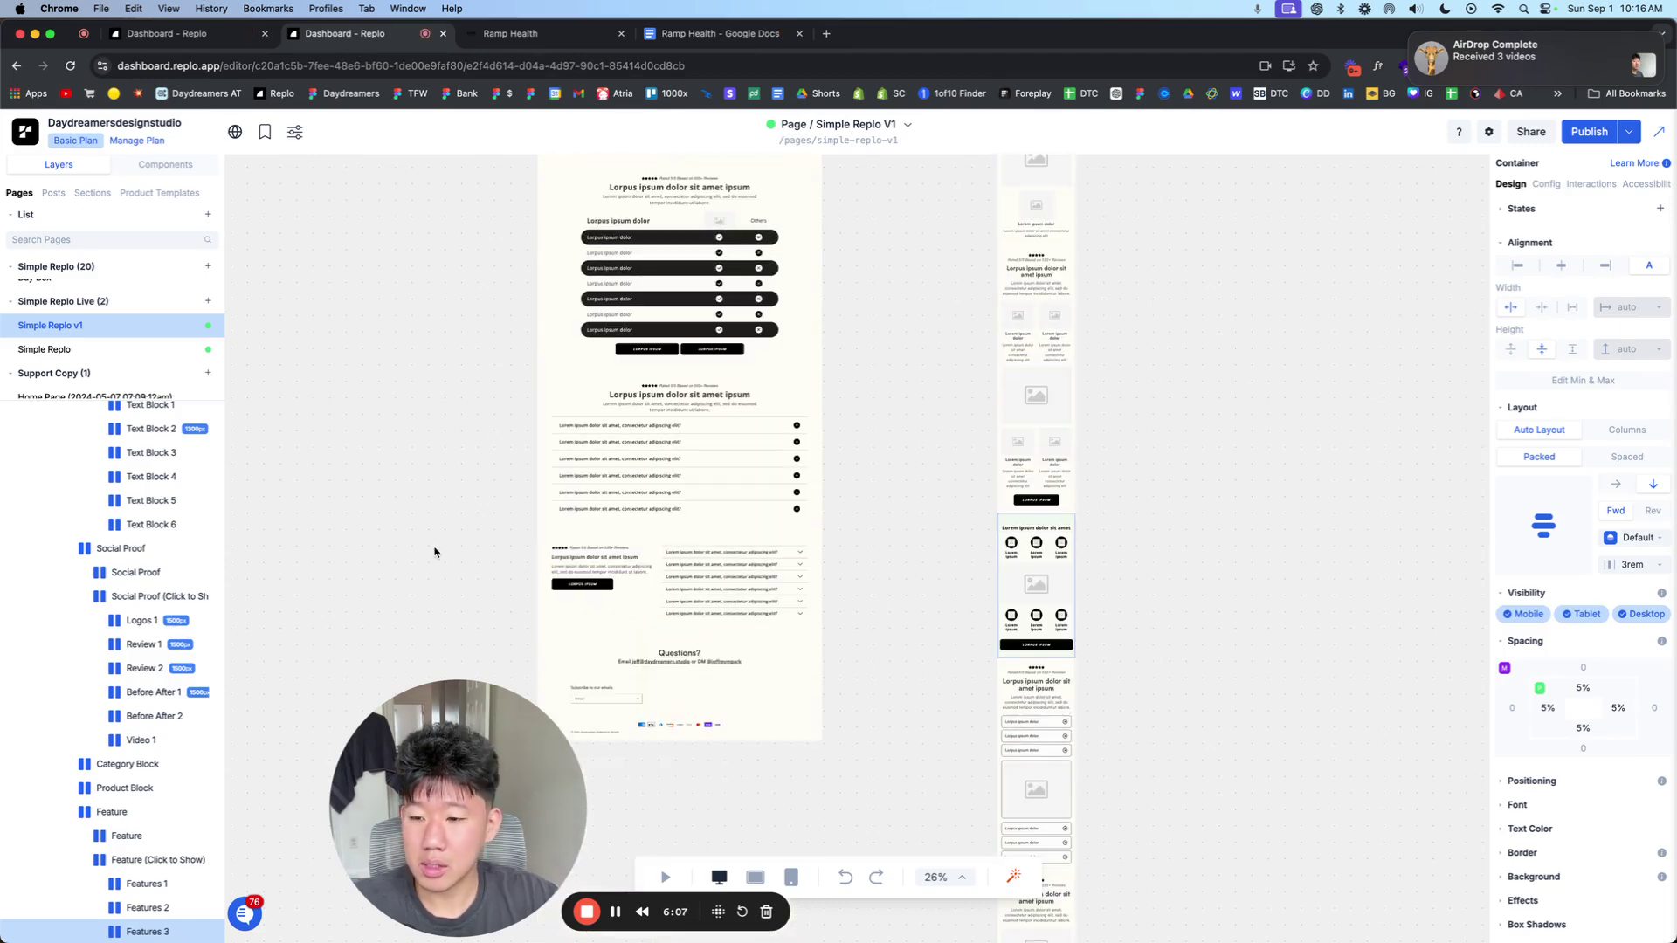
{"action": "scroll", "coordinate": [188, 618], "scroll_direction": "down", "scroll_amount": 3}
{"action": "scroll", "coordinate": [188, 618], "scroll_direction": "down", "scroll_amount": 1}
{"action": "scroll", "coordinate": [740, 572], "scroll_direction": "down", "scroll_amount": 5}
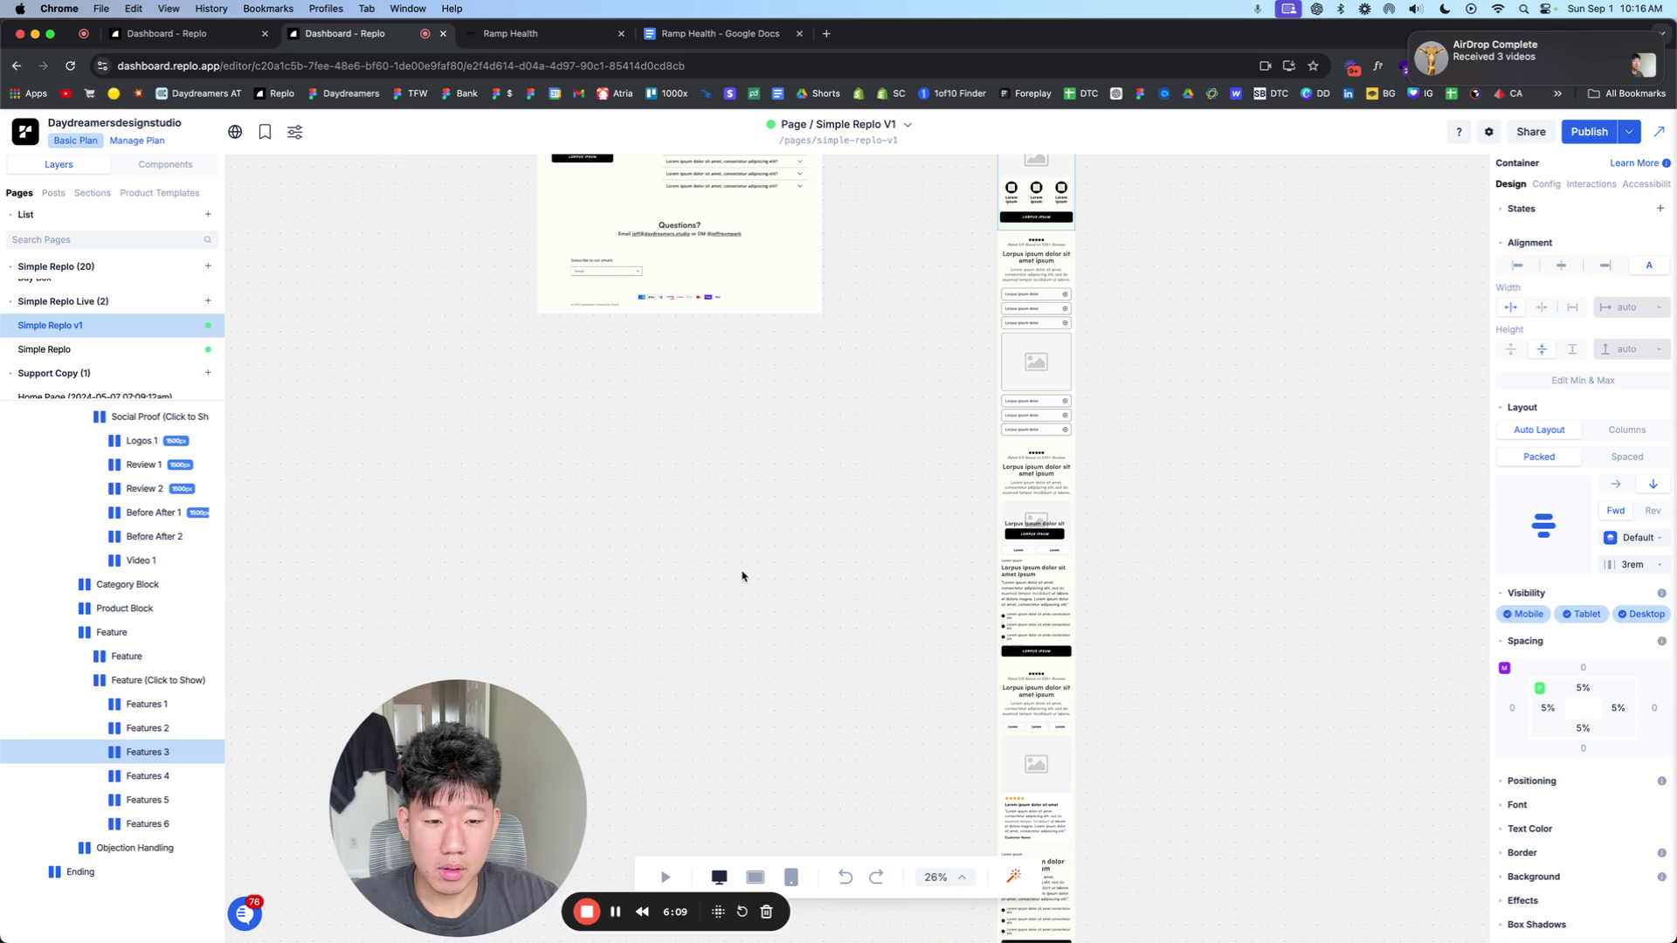
{"action": "scroll", "coordinate": [883, 599], "scroll_direction": "up", "scroll_amount": 10}
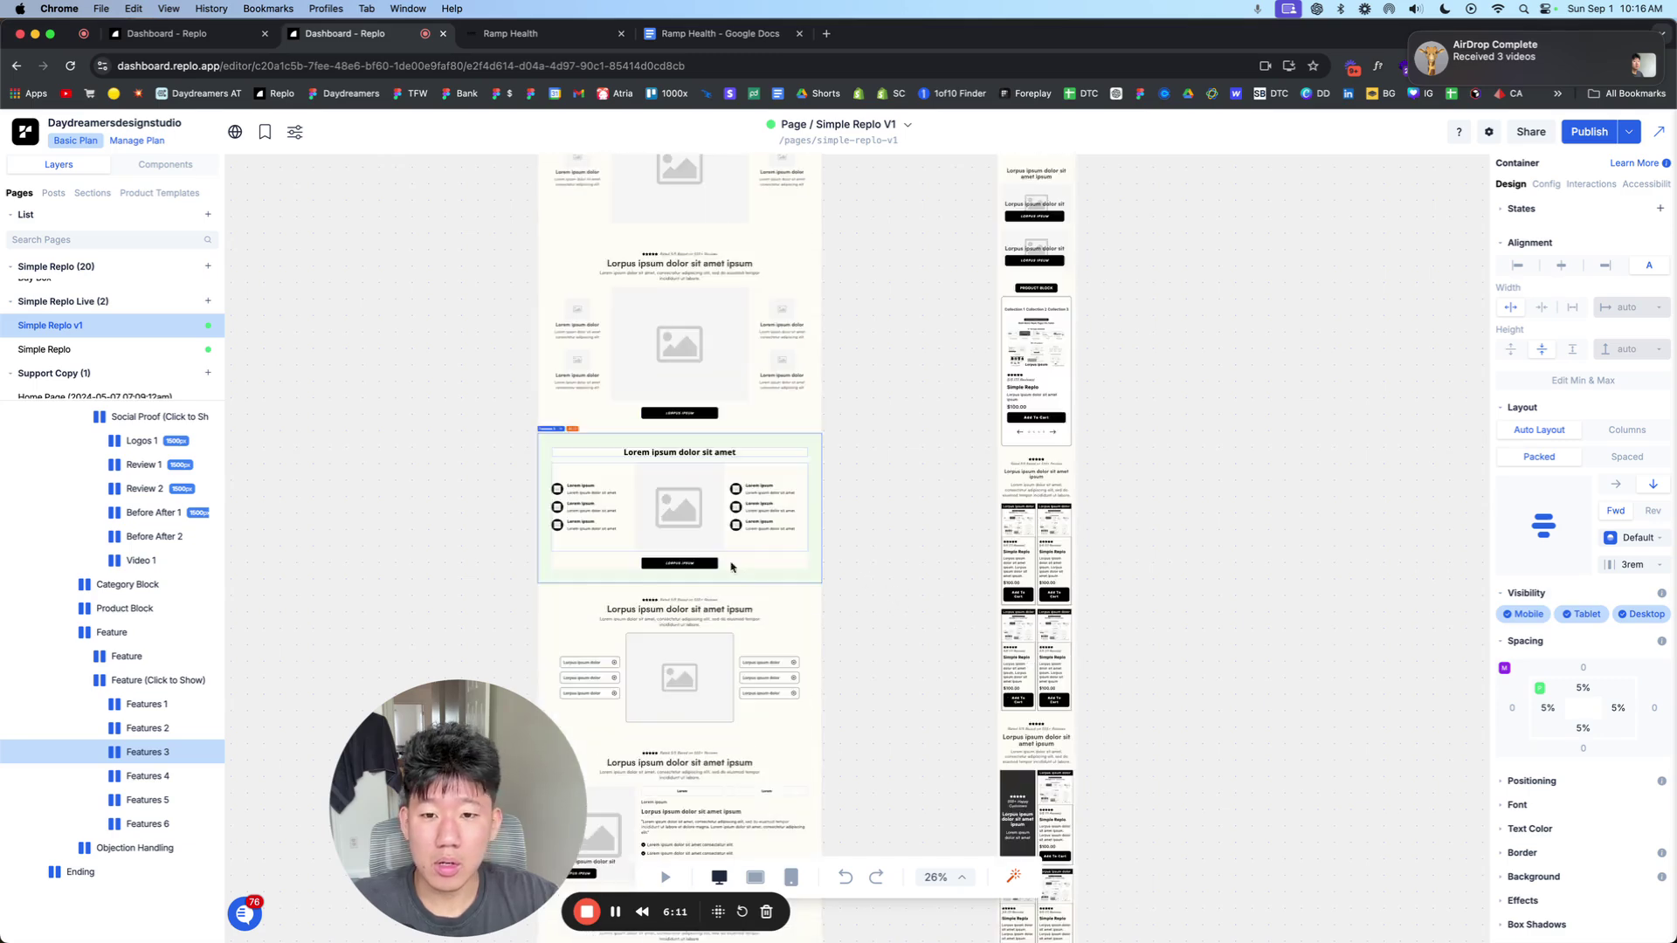
{"action": "scroll", "coordinate": [824, 629], "scroll_direction": "up", "scroll_amount": 10}
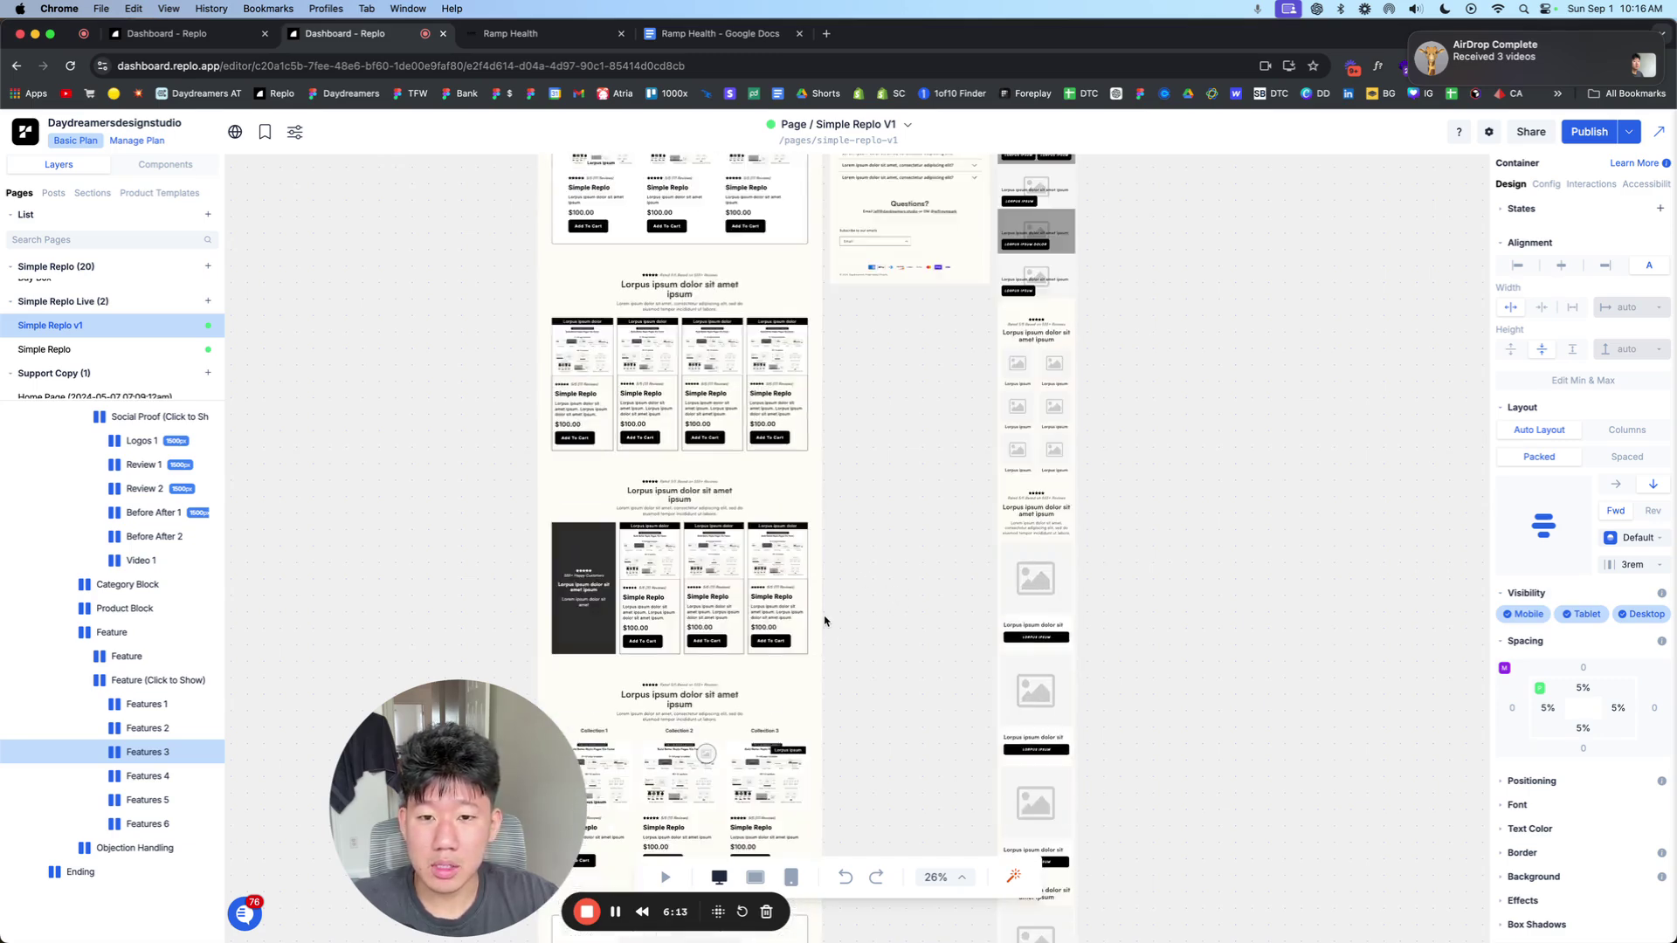
{"action": "scroll", "coordinate": [824, 620], "scroll_direction": "up", "scroll_amount": 8}
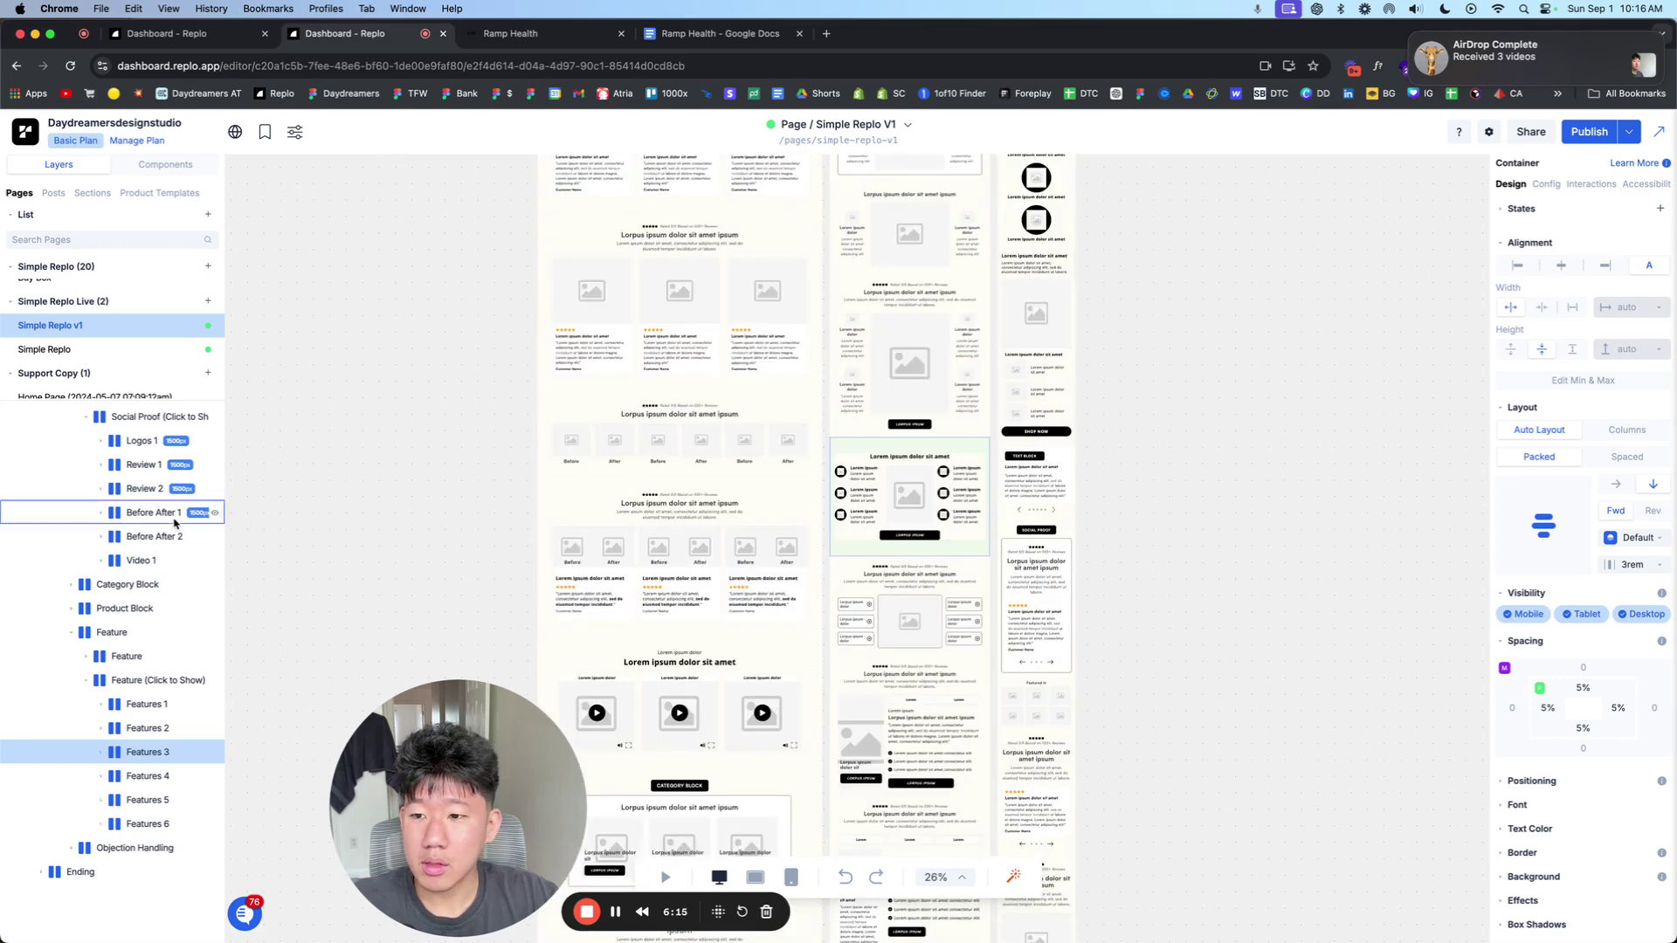
{"action": "scroll", "coordinate": [178, 522], "scroll_direction": "down", "scroll_amount": 5}
{"action": "scroll", "coordinate": [177, 522], "scroll_direction": "up", "scroll_amount": 6}
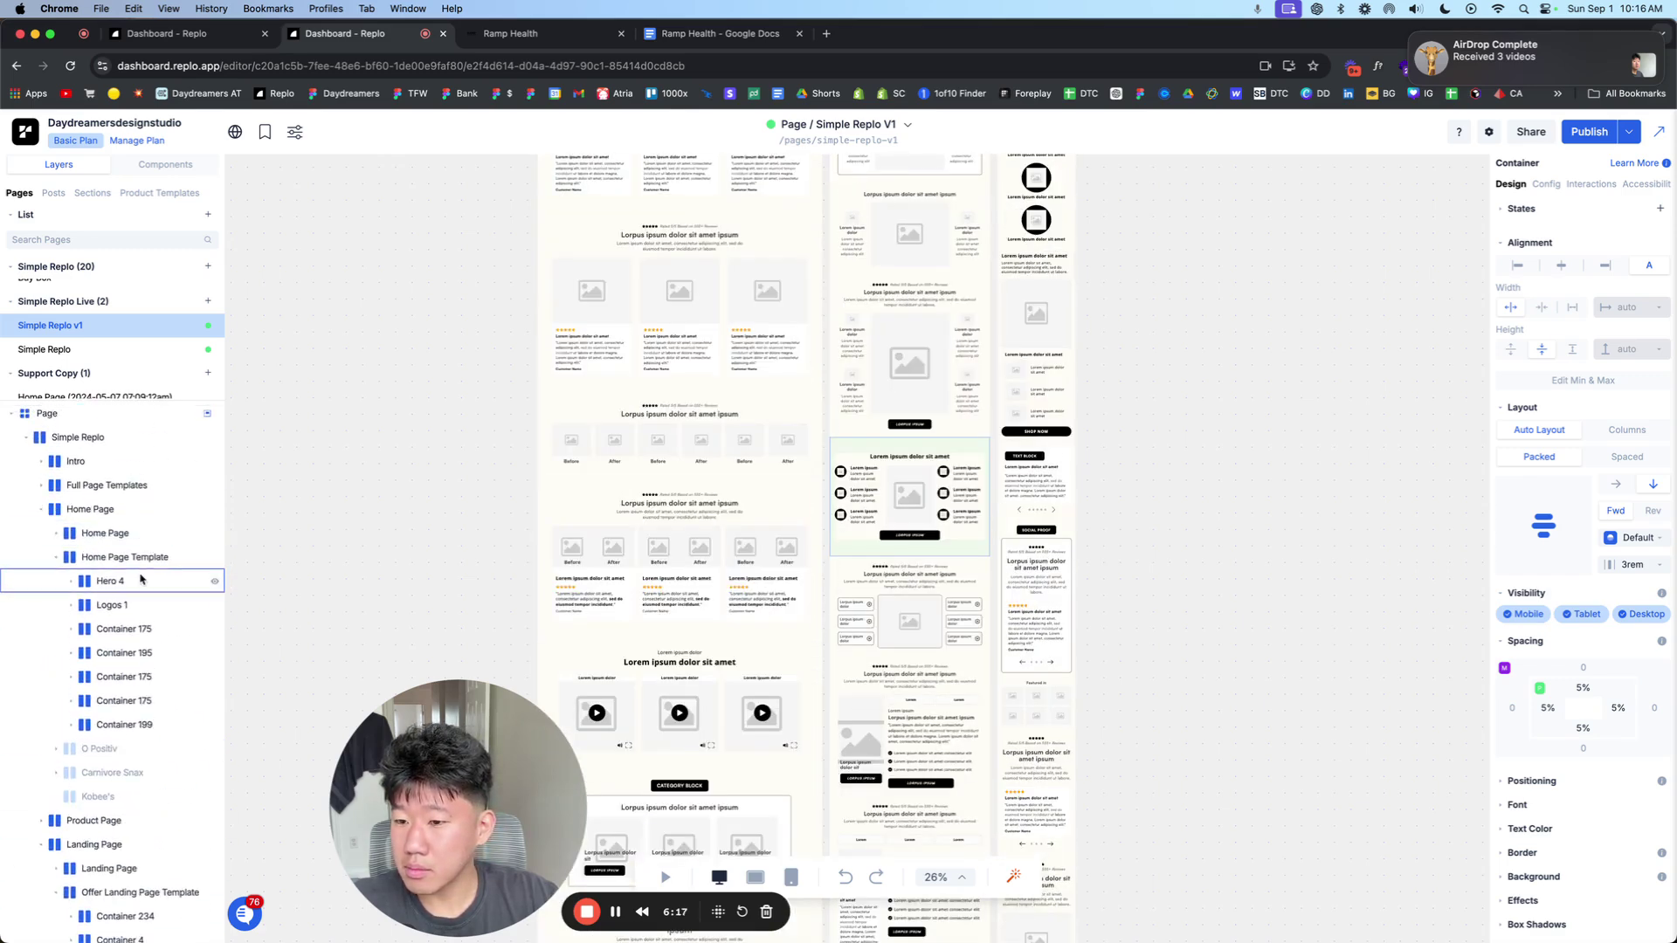
{"action": "left_click", "coordinate": [119, 582]}
{"action": "scroll", "coordinate": [130, 646], "scroll_direction": "down", "scroll_amount": 10}
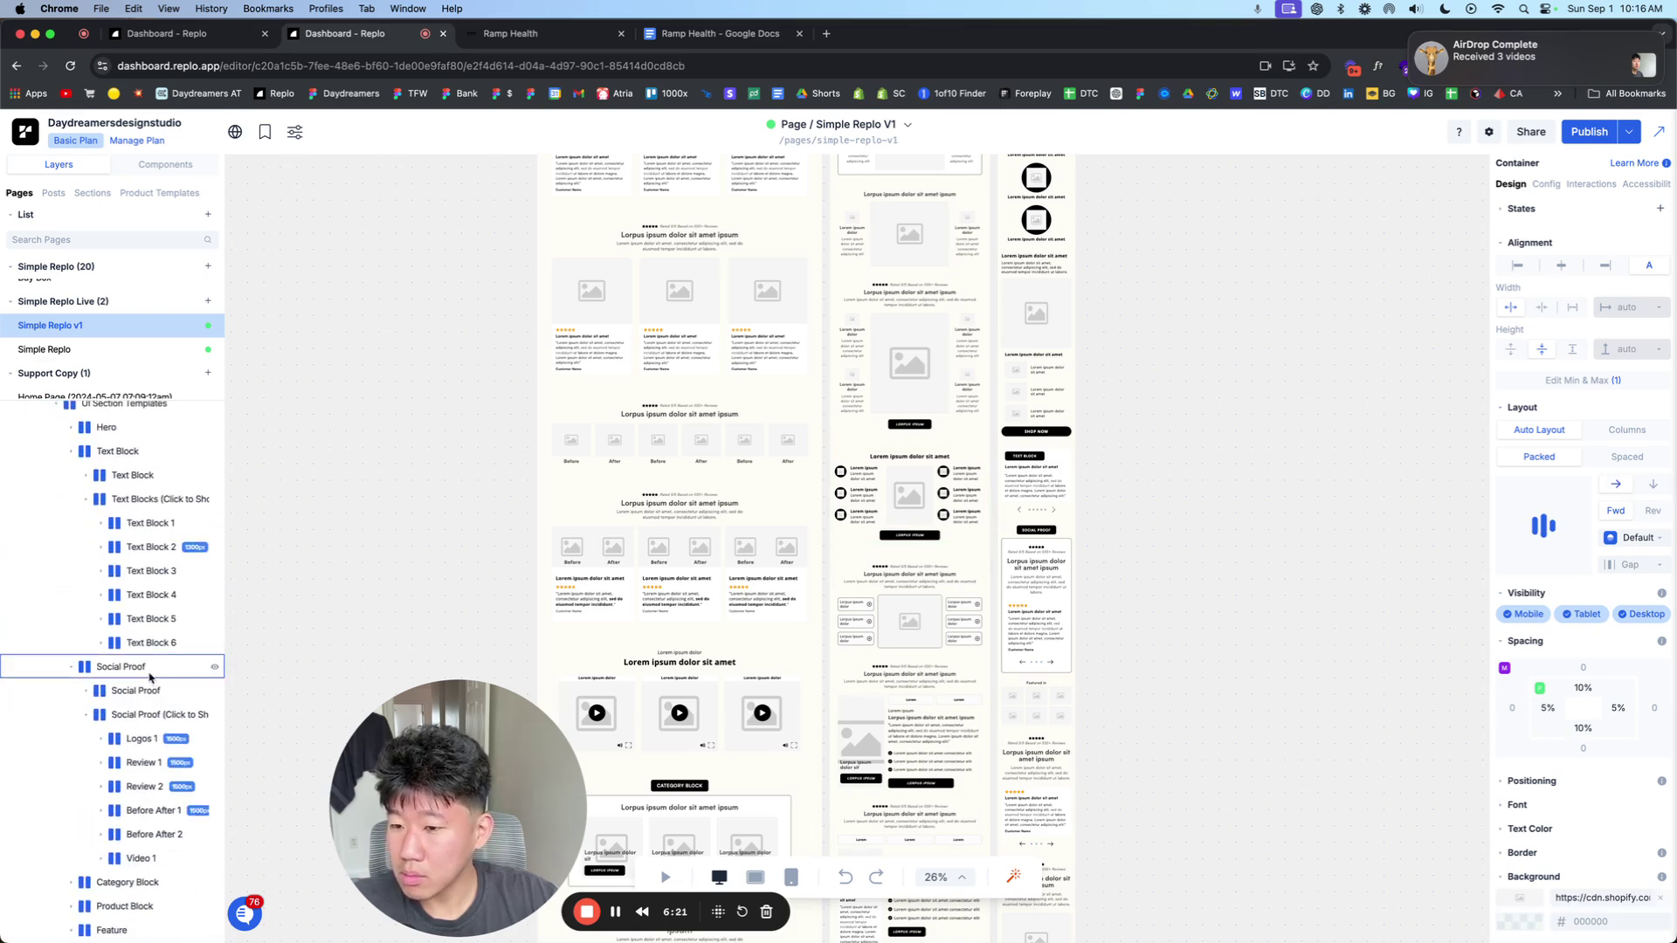
{"action": "scroll", "coordinate": [113, 576], "scroll_direction": "up", "scroll_amount": 2}
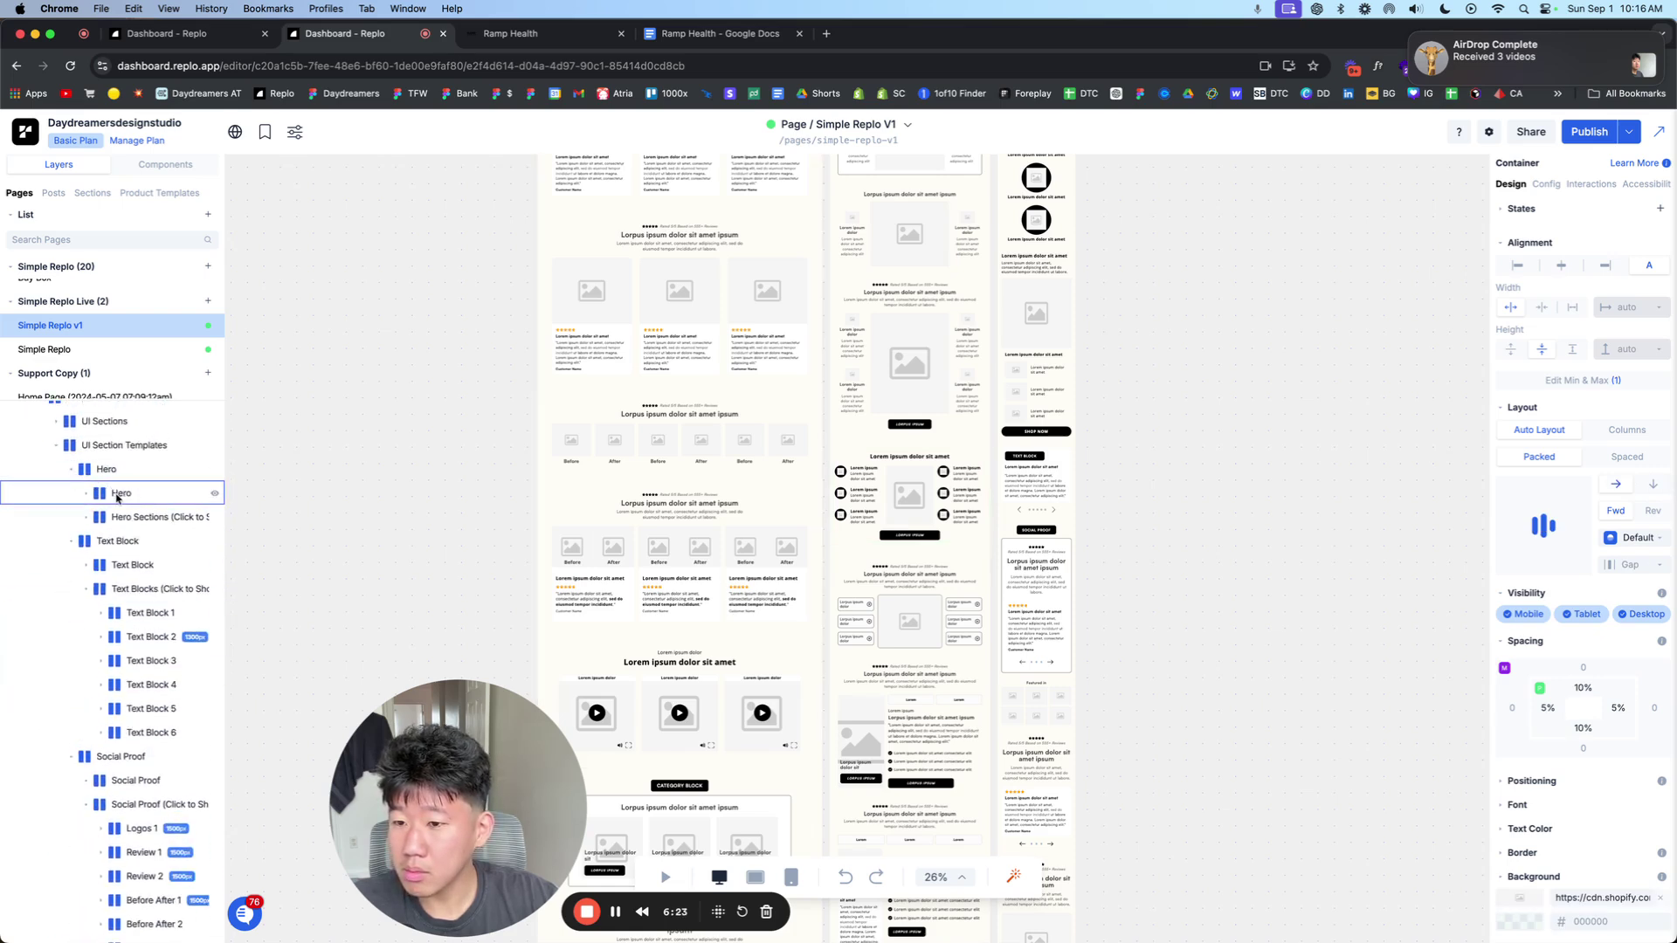
Step: Expand the Hero template group in Layers and select the Hero 3 template
{"action": "left_click", "coordinate": [118, 494]}
{"action": "left_click", "coordinate": [87, 517]}
{"action": "left_click", "coordinate": [138, 541]}
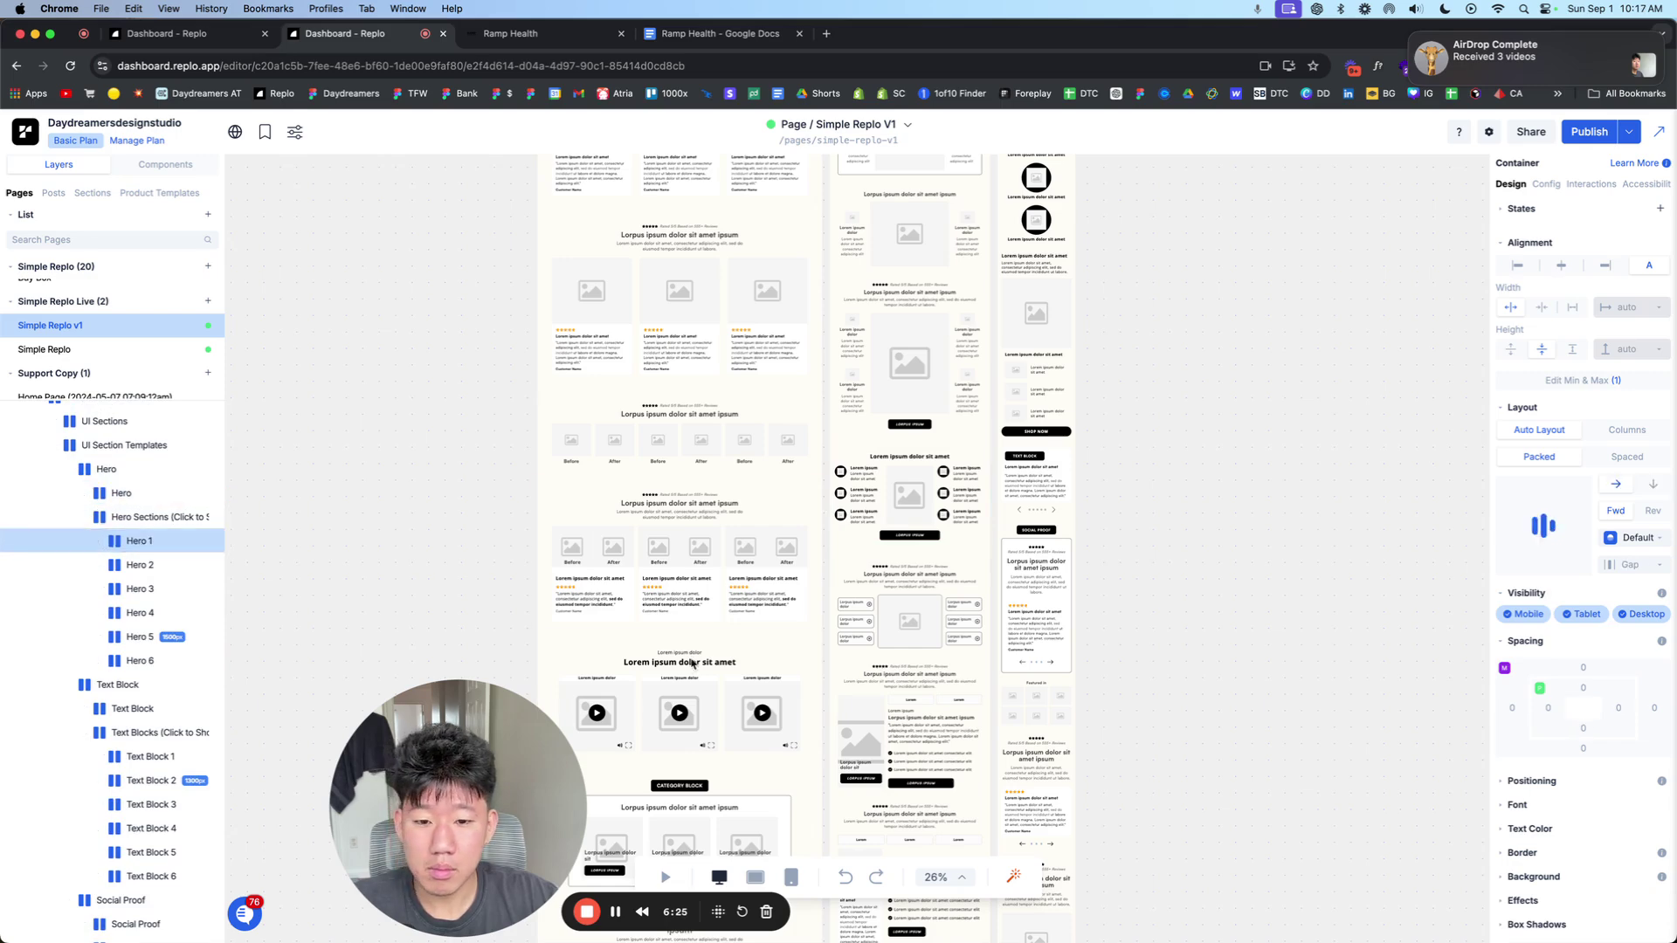
{"action": "scroll", "coordinate": [691, 663], "scroll_direction": "down", "scroll_amount": 10}
{"action": "scroll", "coordinate": [777, 612], "scroll_direction": "down", "scroll_amount": 5}
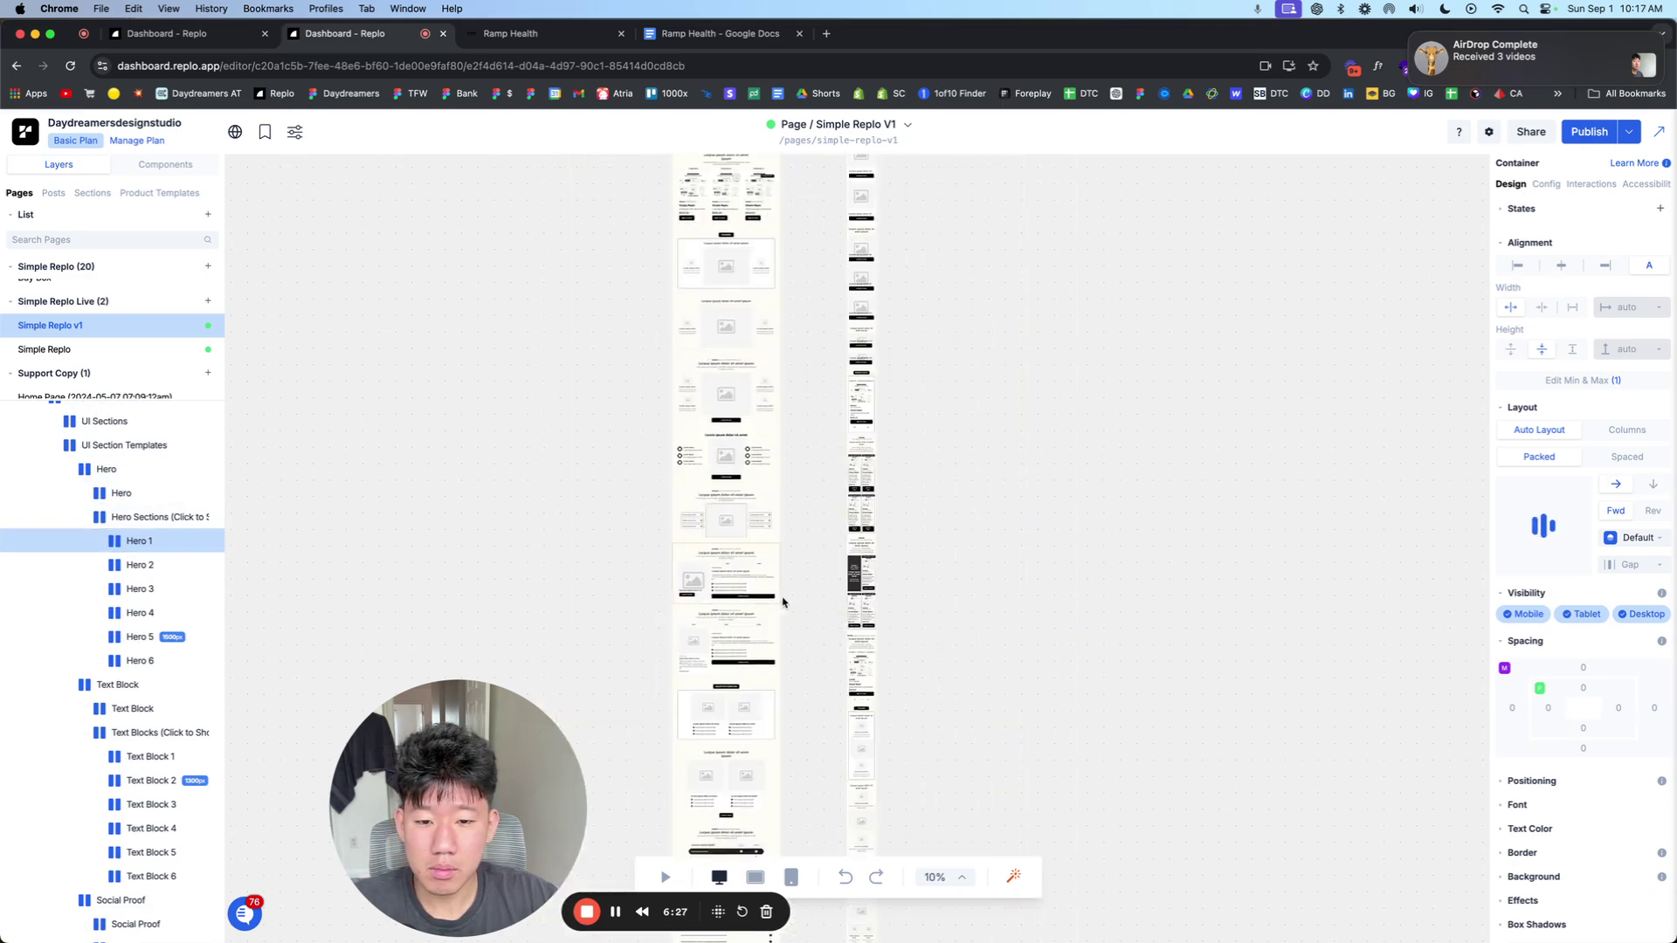
{"action": "scroll", "coordinate": [759, 594], "scroll_direction": "down", "scroll_amount": 10}
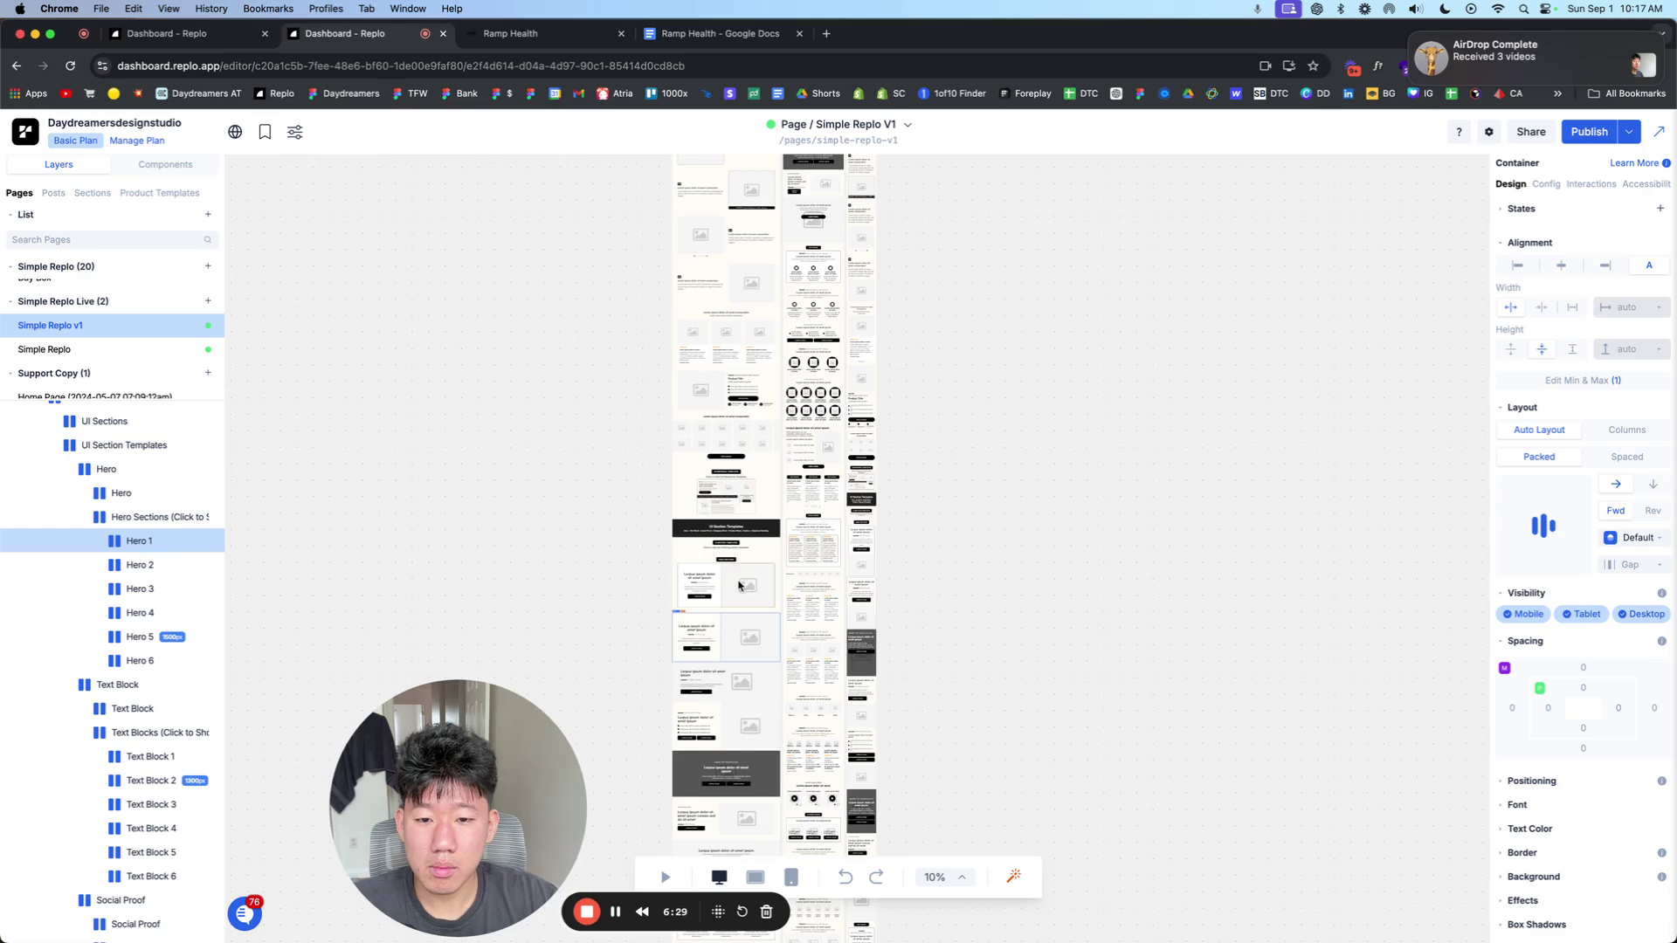
{"action": "scroll", "coordinate": [738, 585], "scroll_direction": "up", "scroll_amount": 5}
{"action": "scroll", "coordinate": [734, 599], "scroll_direction": "down", "scroll_amount": 4}
{"action": "scroll", "coordinate": [733, 587], "scroll_direction": "down", "scroll_amount": 5}
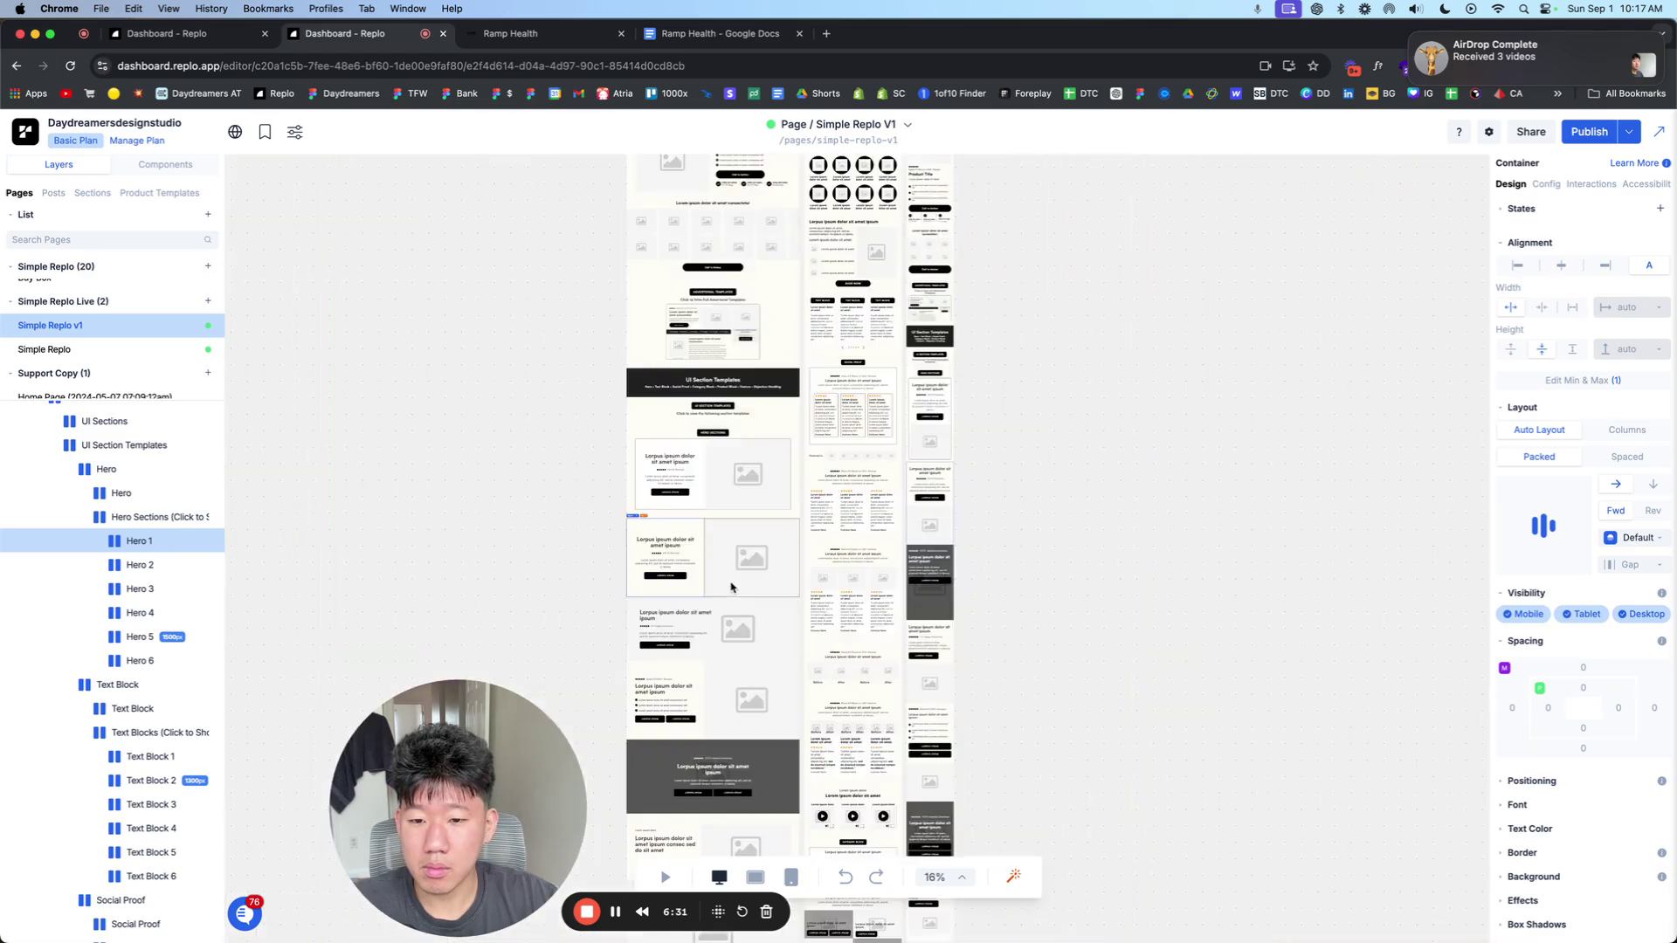
{"action": "scroll", "coordinate": [731, 586], "scroll_direction": "down", "scroll_amount": 3}
{"action": "scroll", "coordinate": [699, 567], "scroll_direction": "up", "scroll_amount": 5}
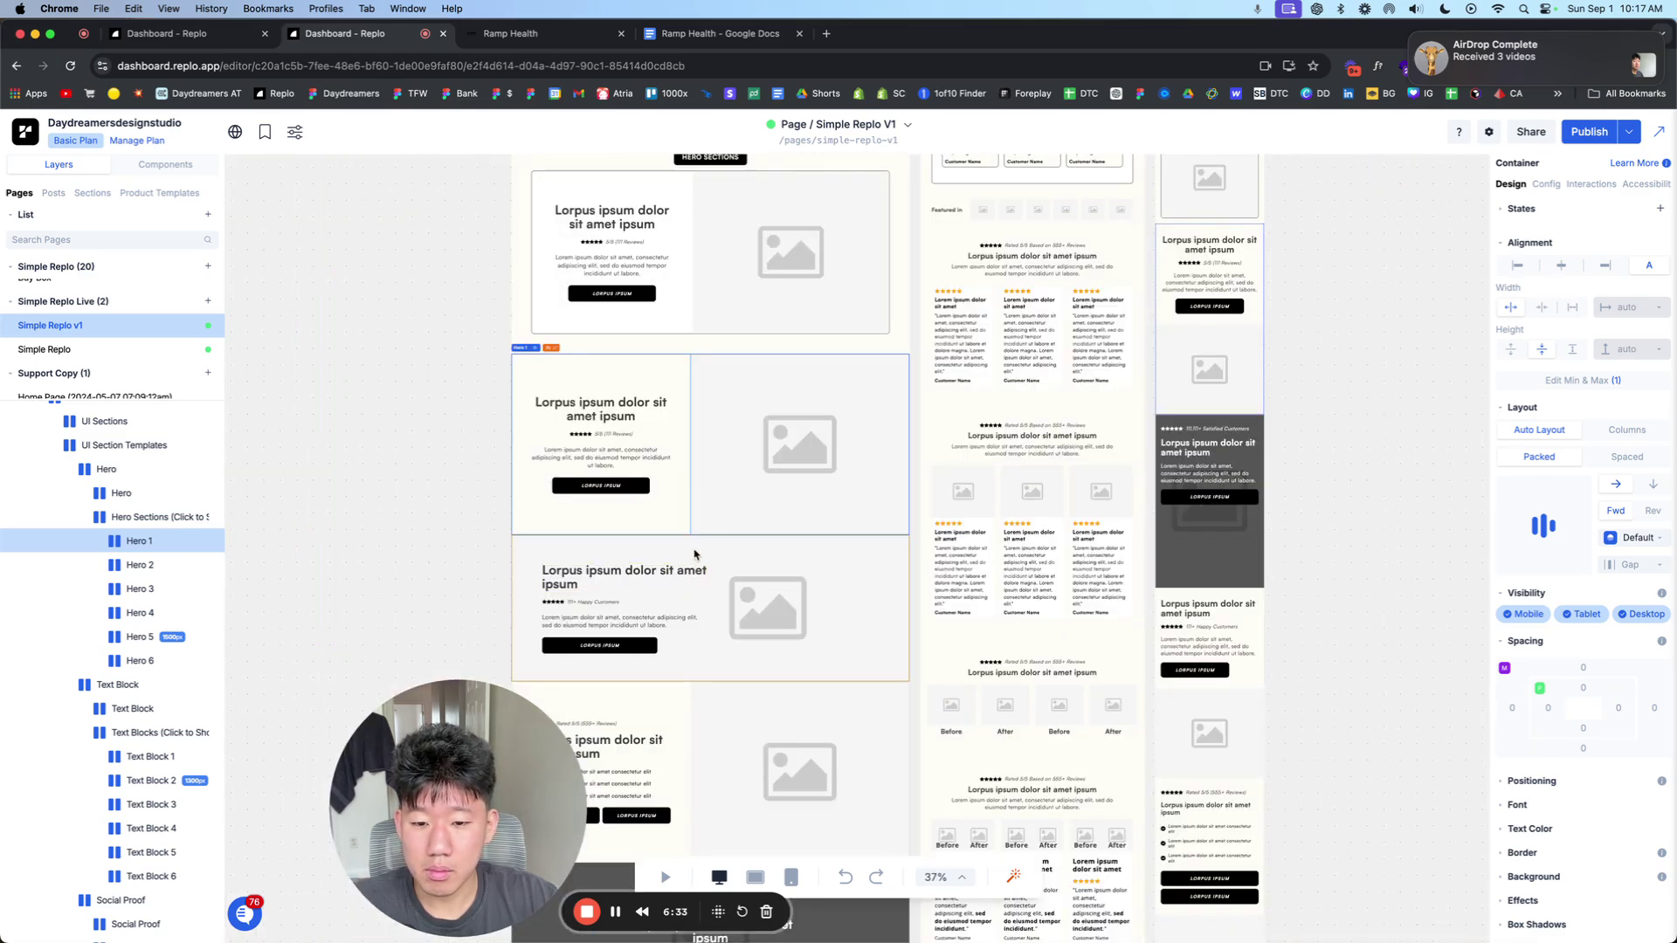
{"action": "scroll", "coordinate": [695, 558], "scroll_direction": "down", "scroll_amount": 3}
{"action": "left_click", "coordinate": [666, 580]}
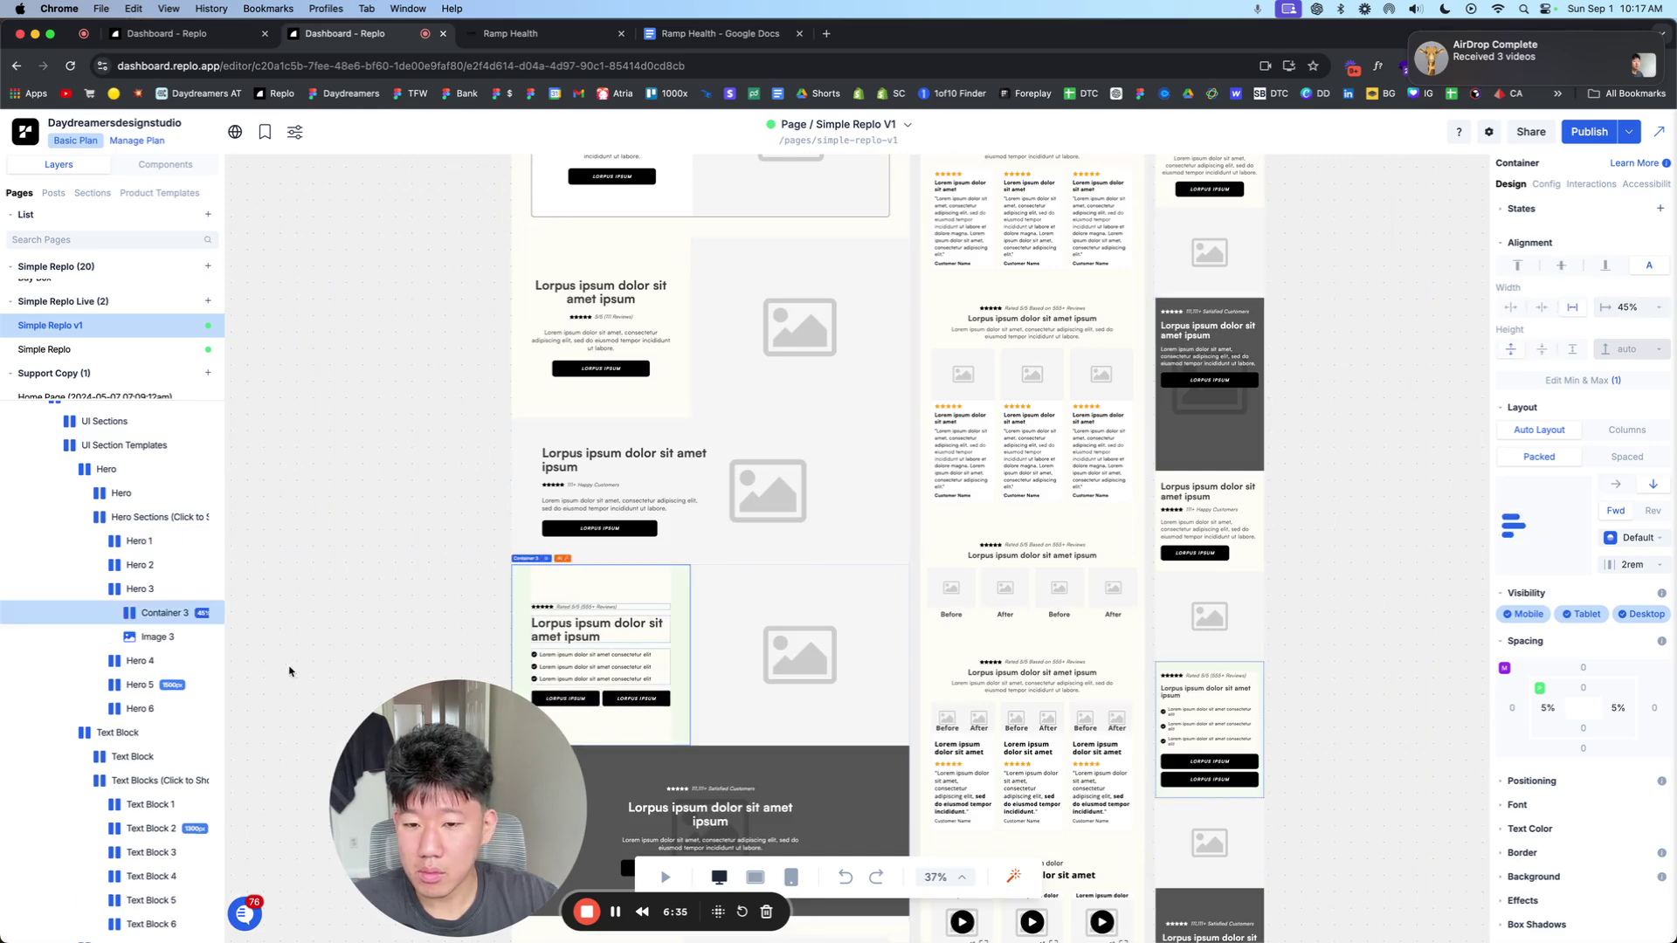
Step: Paste the Hero 3 section onto Test1234 beneath Features 3 and review it
{"action": "left_click", "coordinate": [170, 34]}
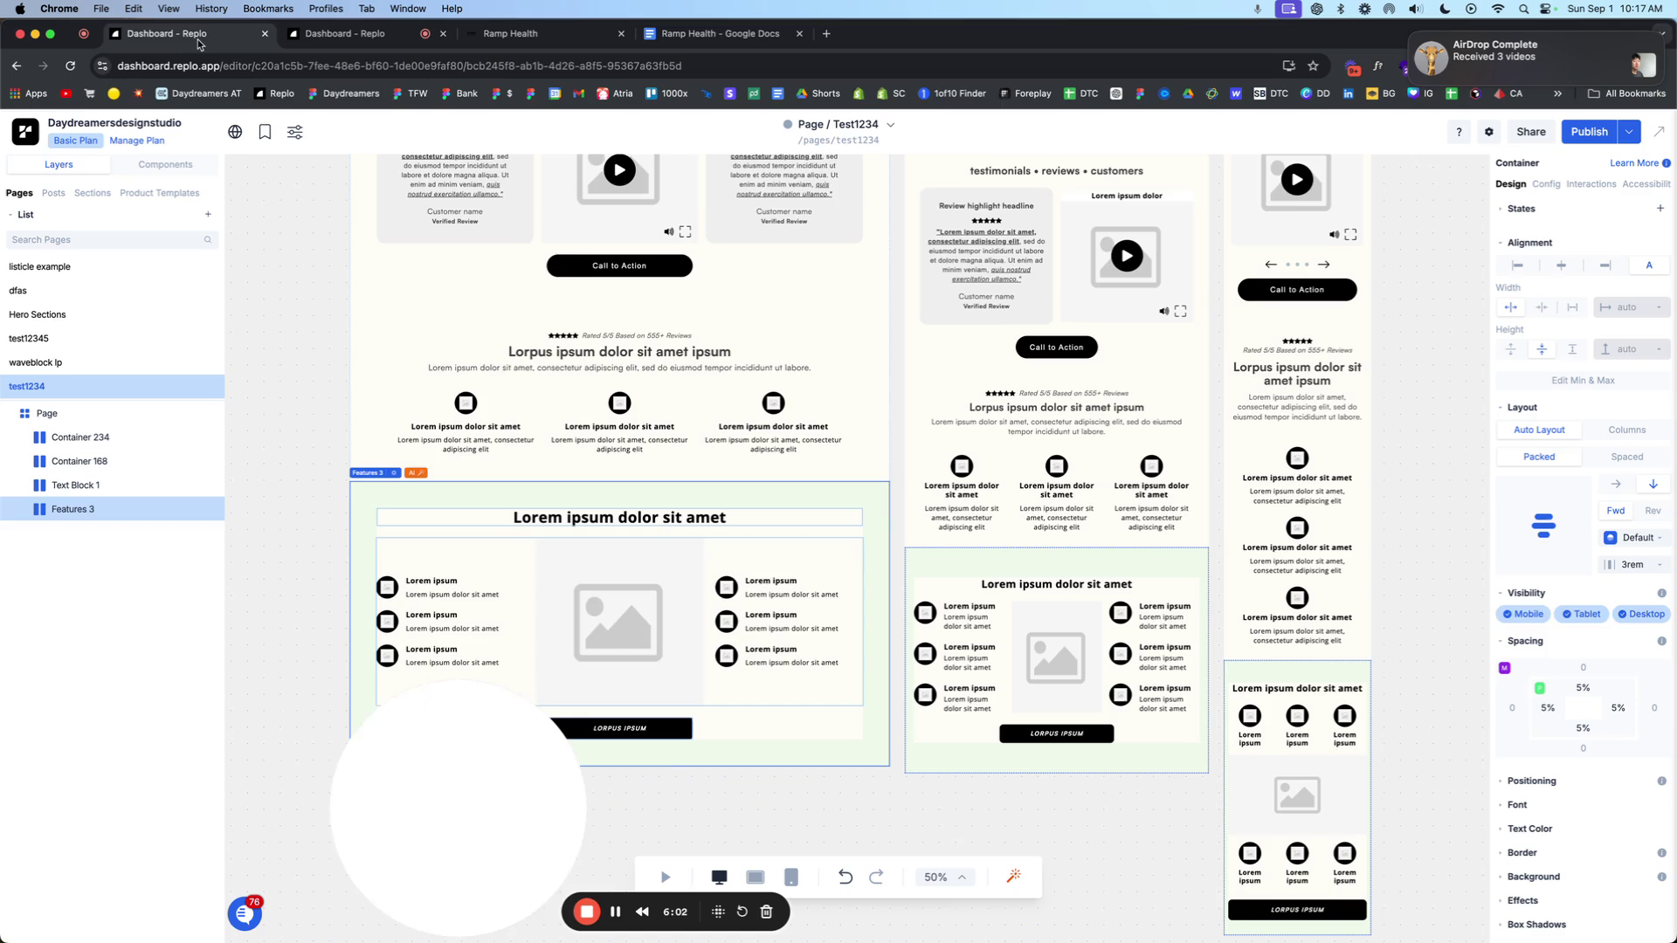
{"action": "key", "text": "ctrl+v"}
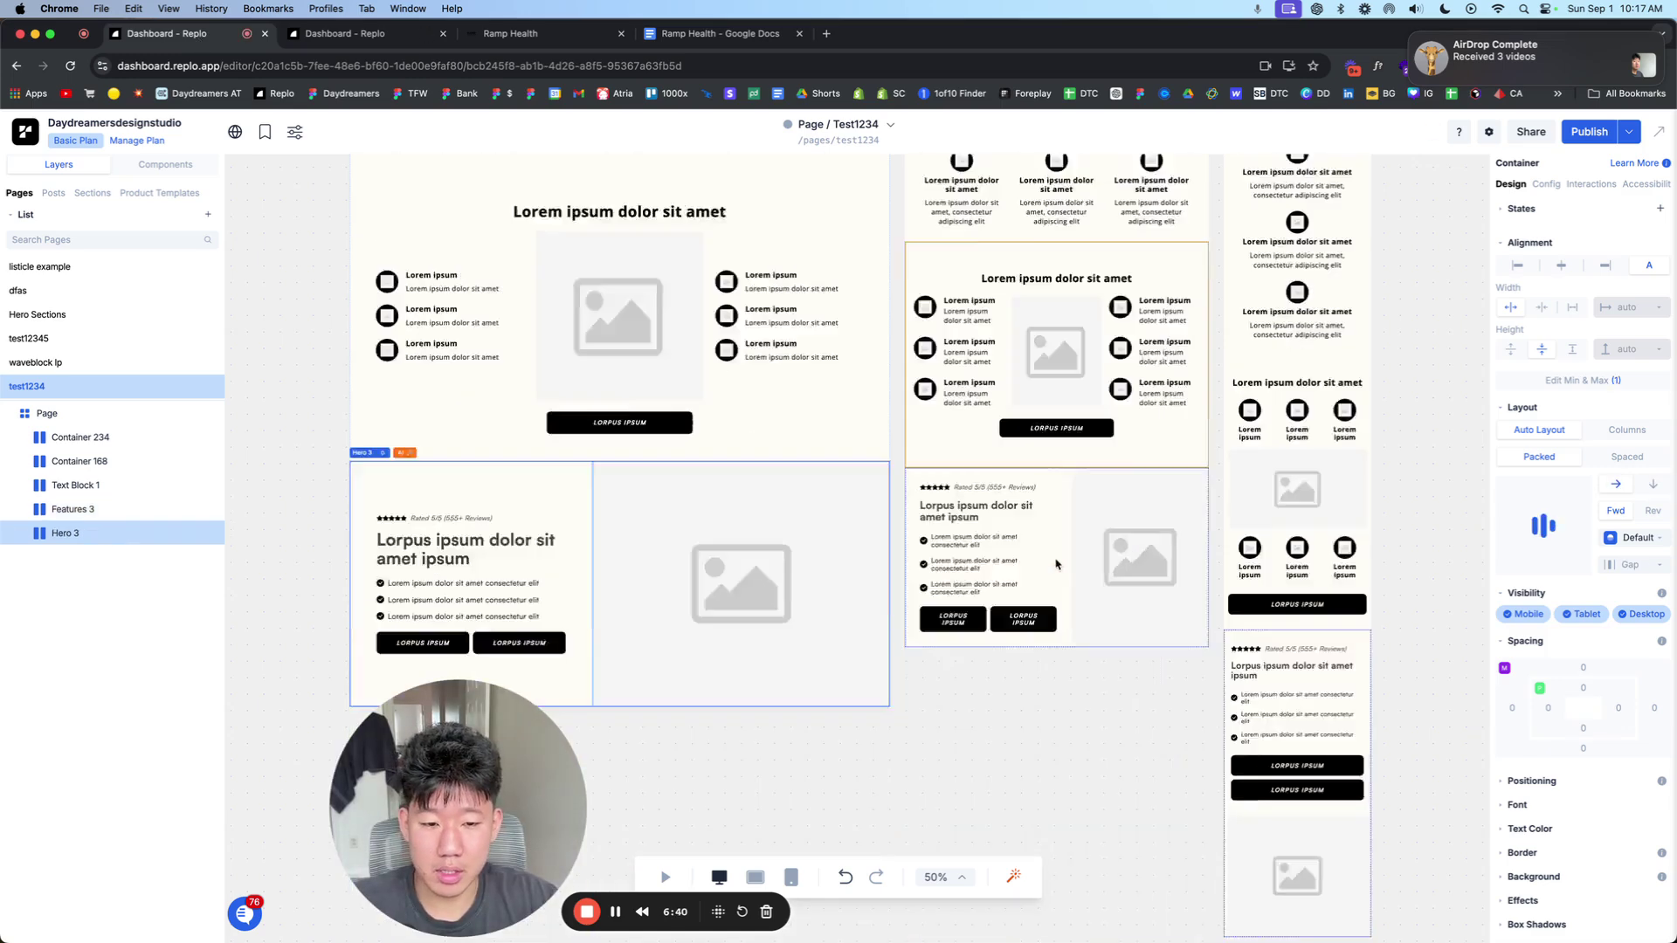
{"action": "scroll", "coordinate": [797, 655], "scroll_direction": "down", "scroll_amount": 3}
{"action": "scroll", "coordinate": [789, 655], "scroll_direction": "up", "scroll_amount": 3}
{"action": "scroll", "coordinate": [786, 654], "scroll_direction": "down", "scroll_amount": 2}
{"action": "left_click", "coordinate": [320, 451]}
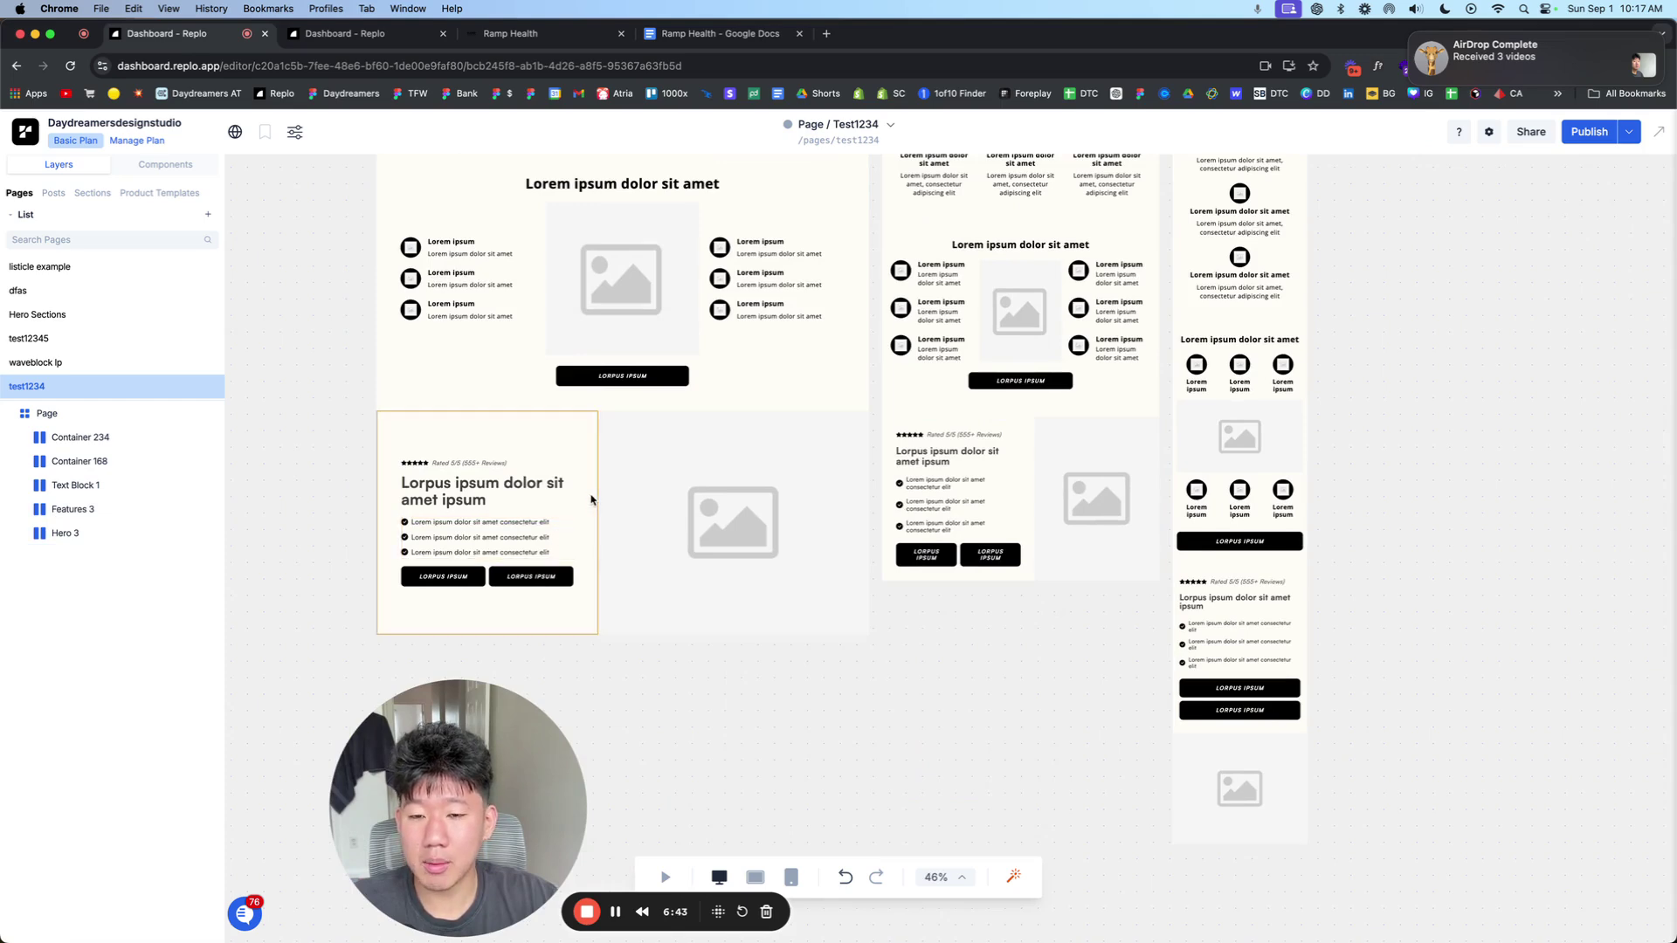
{"action": "scroll", "coordinate": [663, 489], "scroll_direction": "up", "scroll_amount": 4}
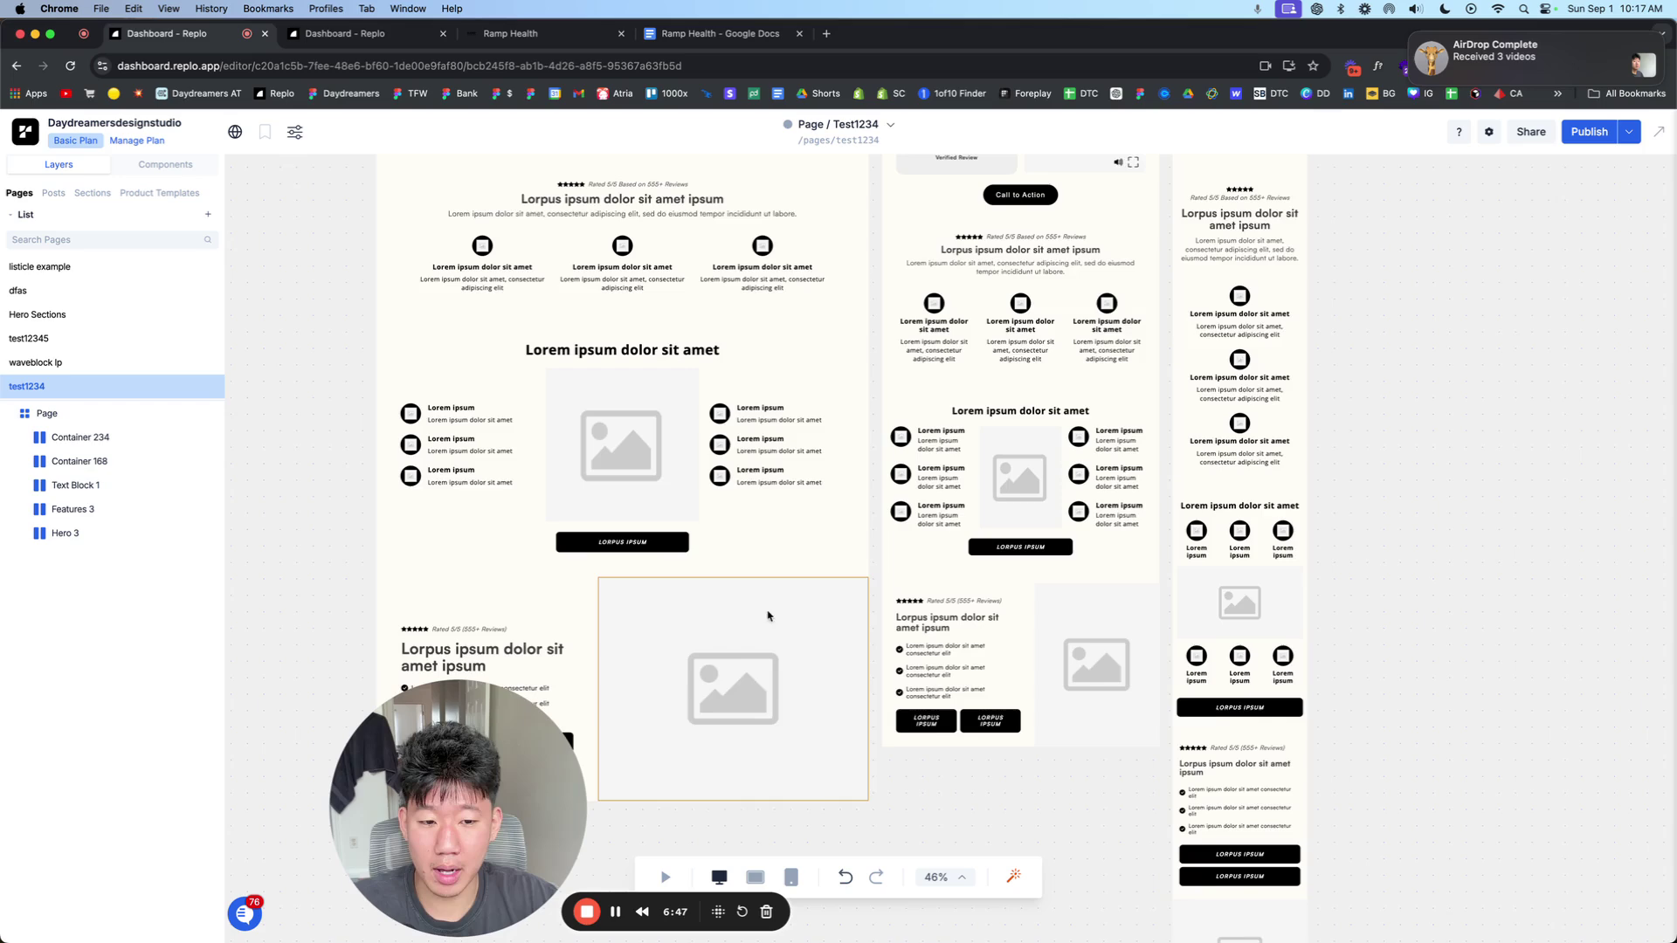
{"action": "scroll", "coordinate": [766, 610], "scroll_direction": "down", "scroll_amount": 3}
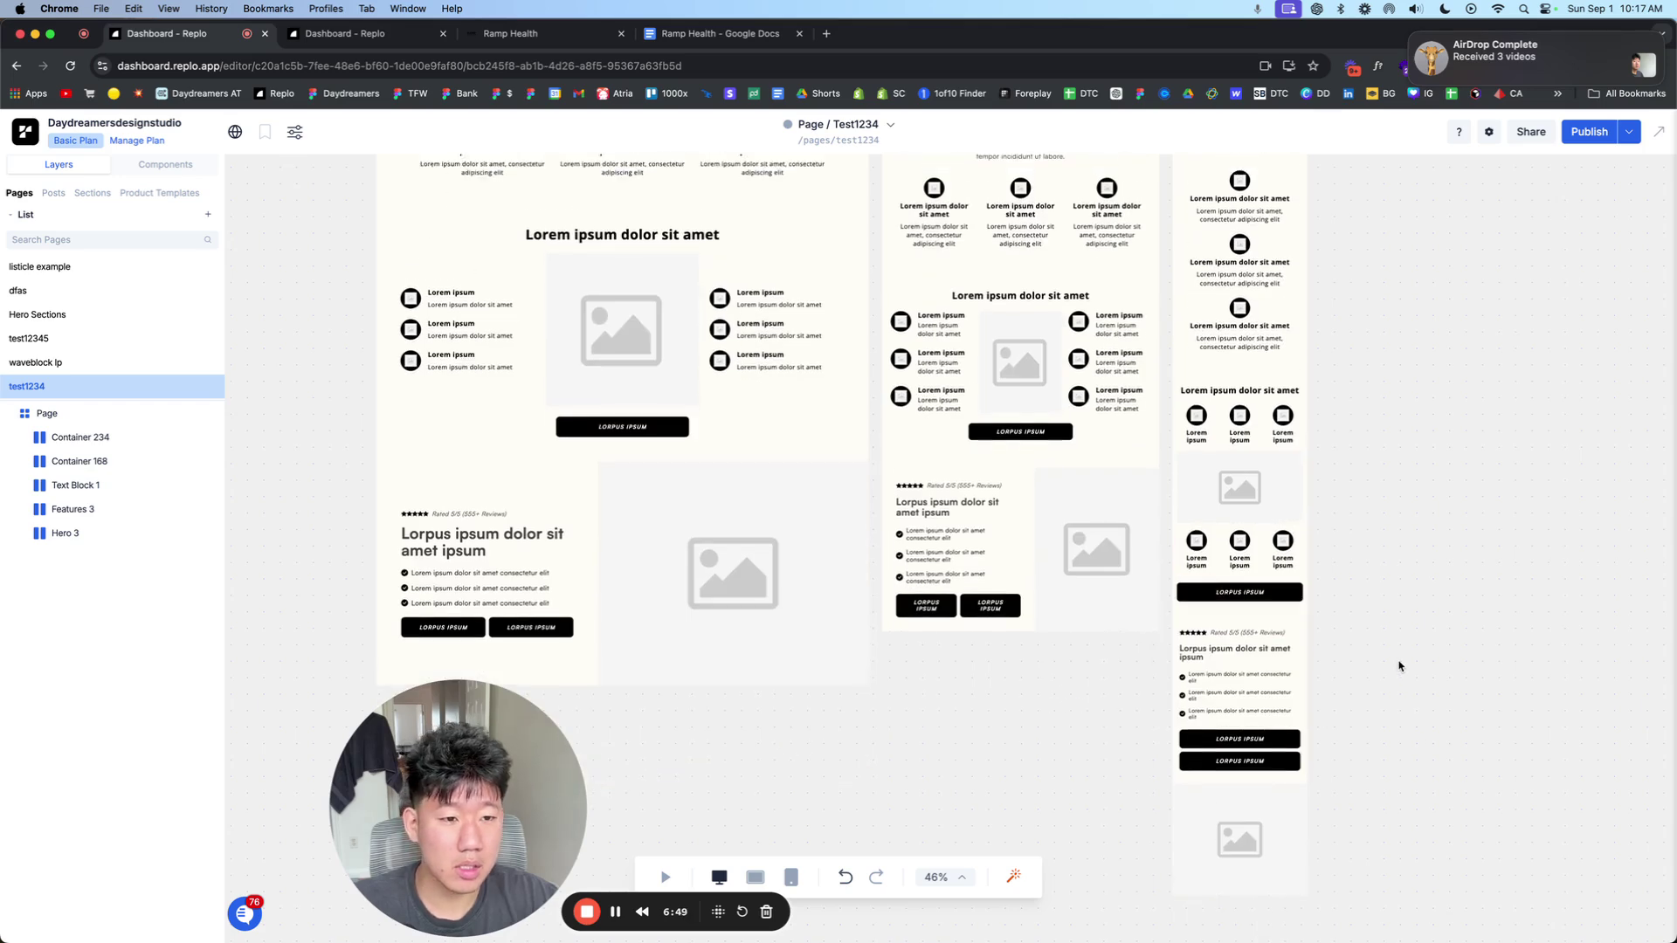
{"action": "scroll", "coordinate": [1400, 663], "scroll_direction": "up", "scroll_amount": 10}
{"action": "scroll", "coordinate": [985, 576], "scroll_direction": "down", "scroll_amount": 10}
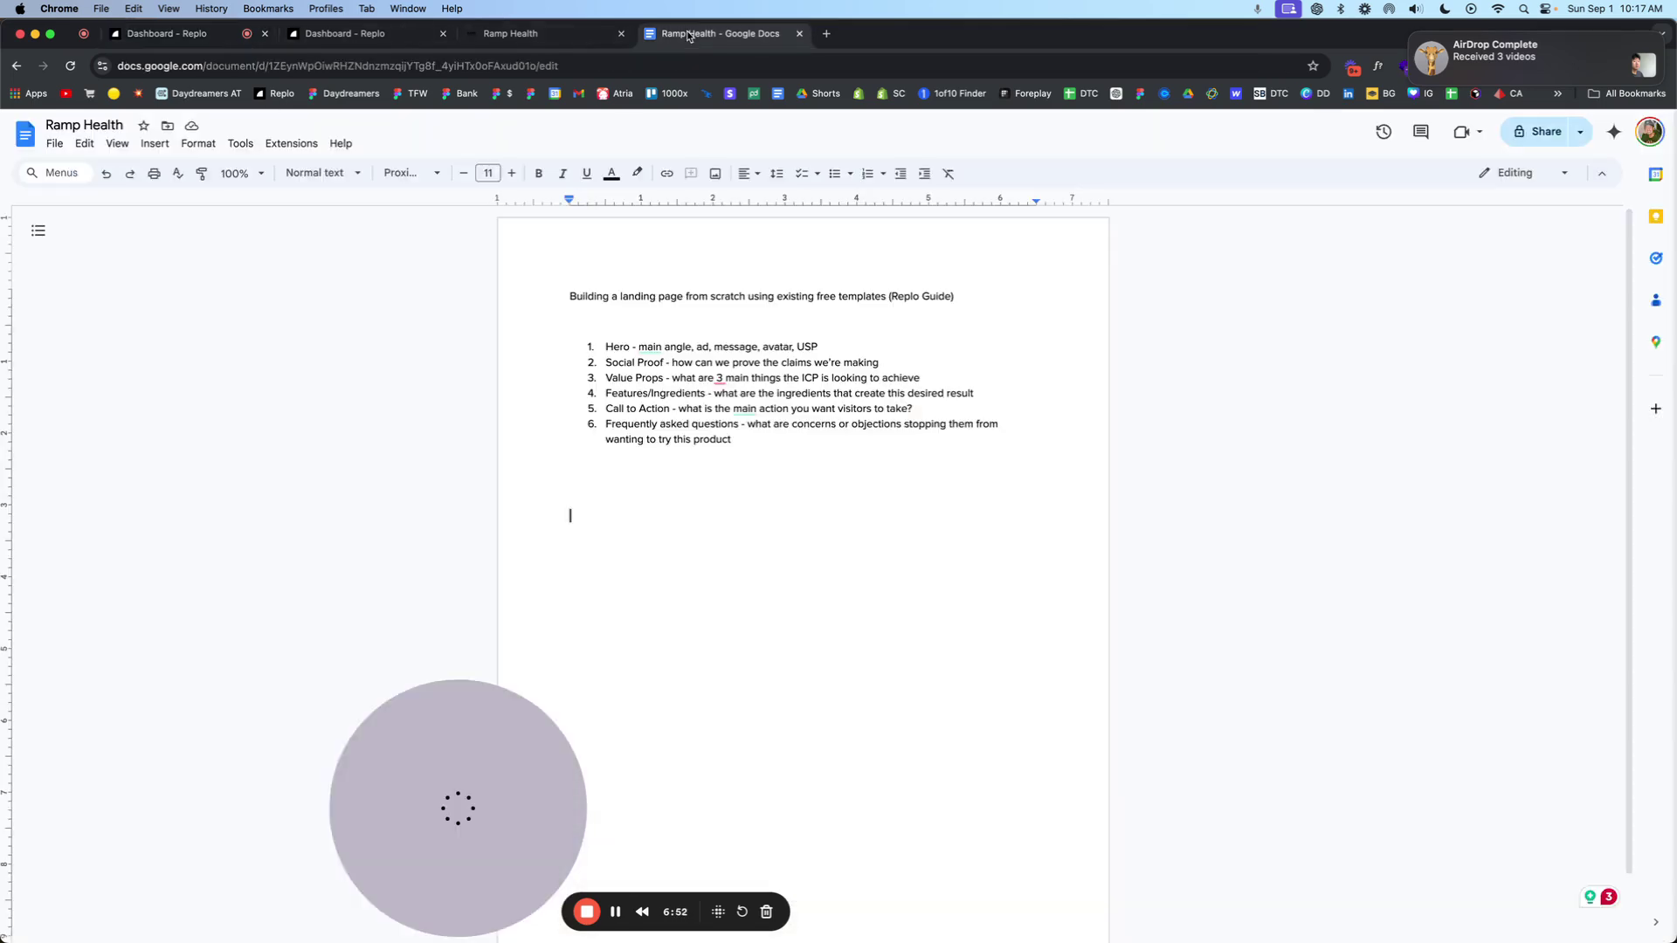
Step: Read the Ramp Health outline's six sections, from Hero to FAQs, in Google Docs
{"action": "left_click", "coordinate": [712, 34]}
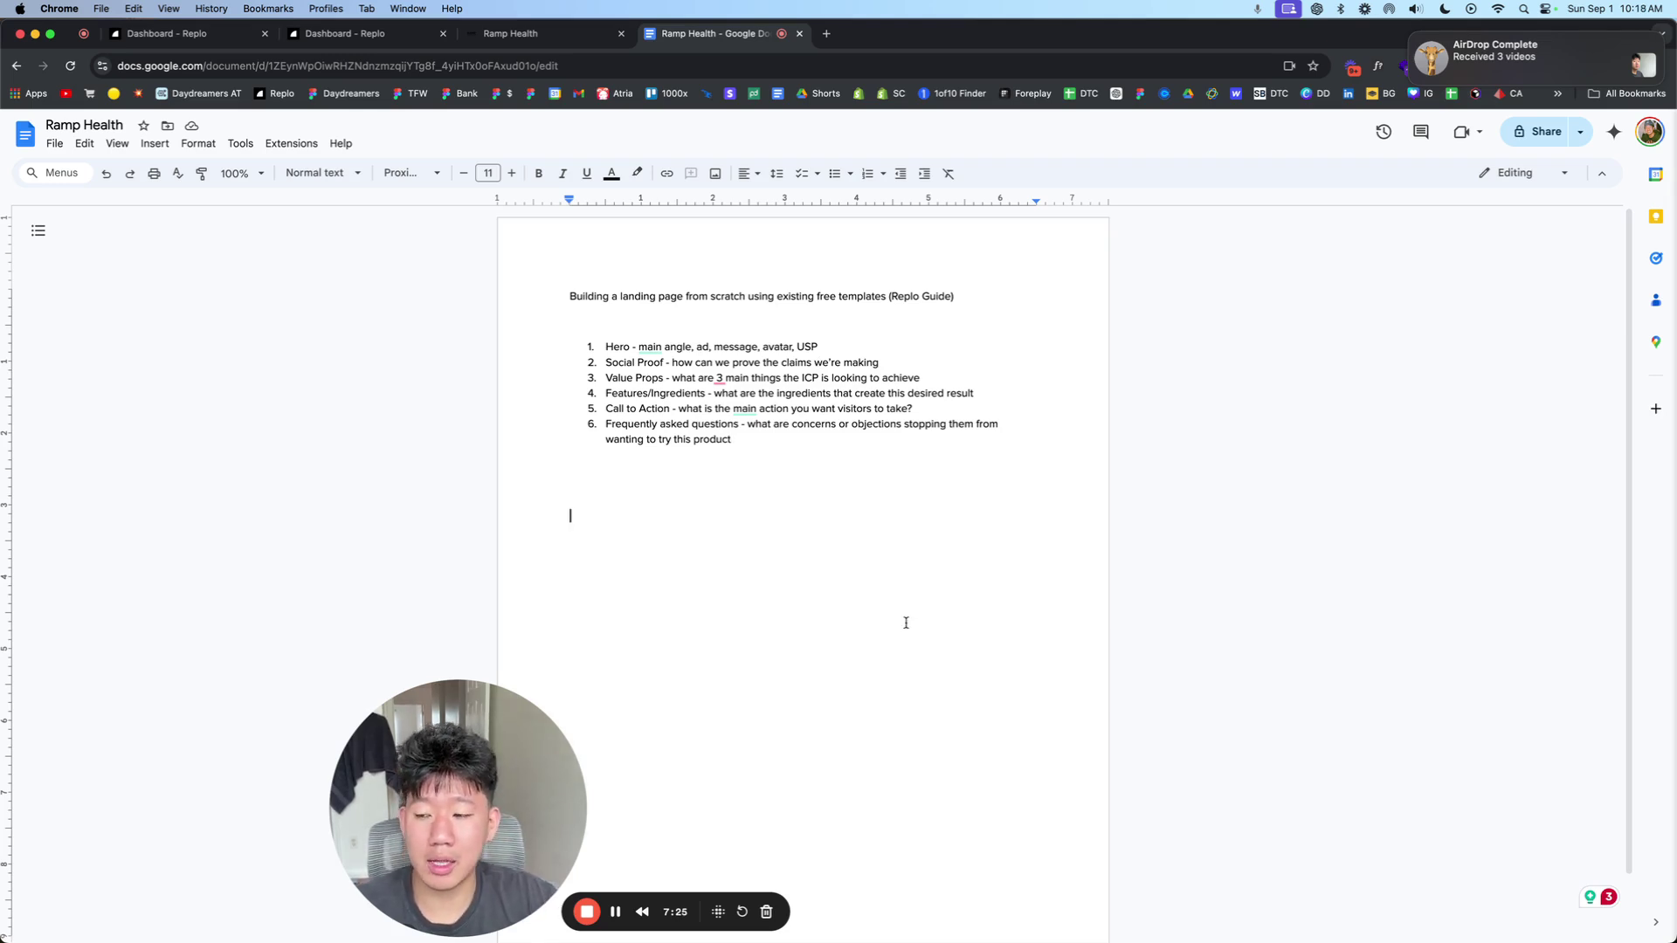
Step: Scroll down the Simple Replo V1 templates and select the FAQ 1 section
{"action": "left_click", "coordinate": [363, 37]}
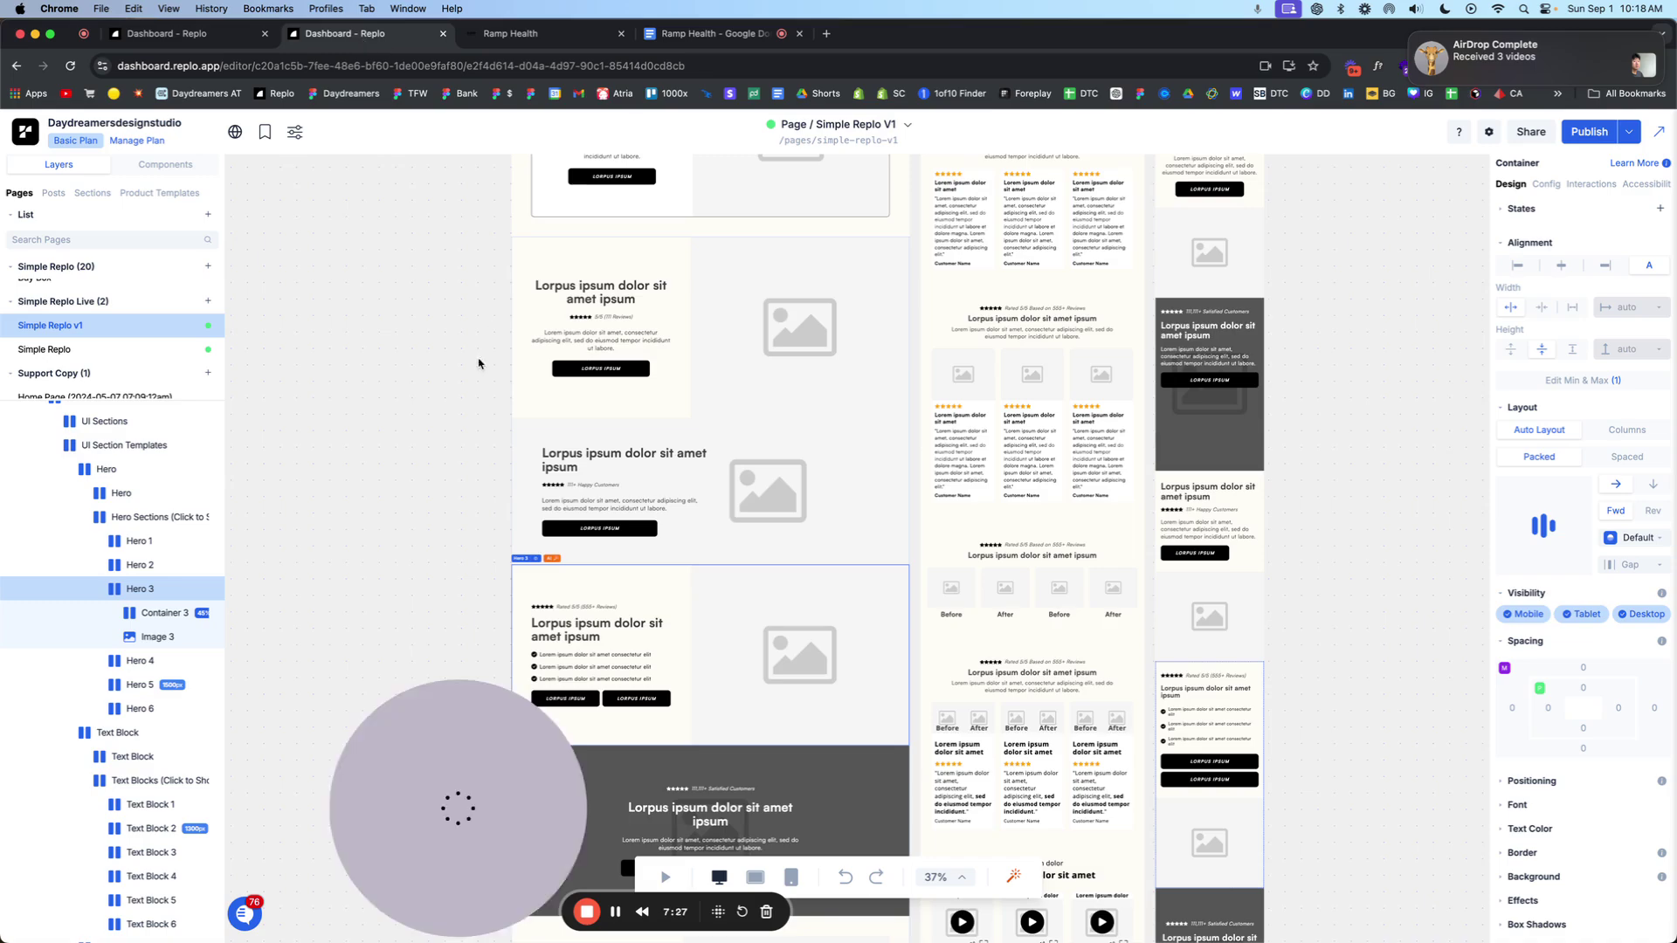
{"action": "scroll", "coordinate": [479, 367], "scroll_direction": "down", "scroll_amount": 3}
{"action": "left_click", "coordinate": [456, 382]}
{"action": "scroll", "coordinate": [457, 389], "scroll_direction": "down", "scroll_amount": 10}
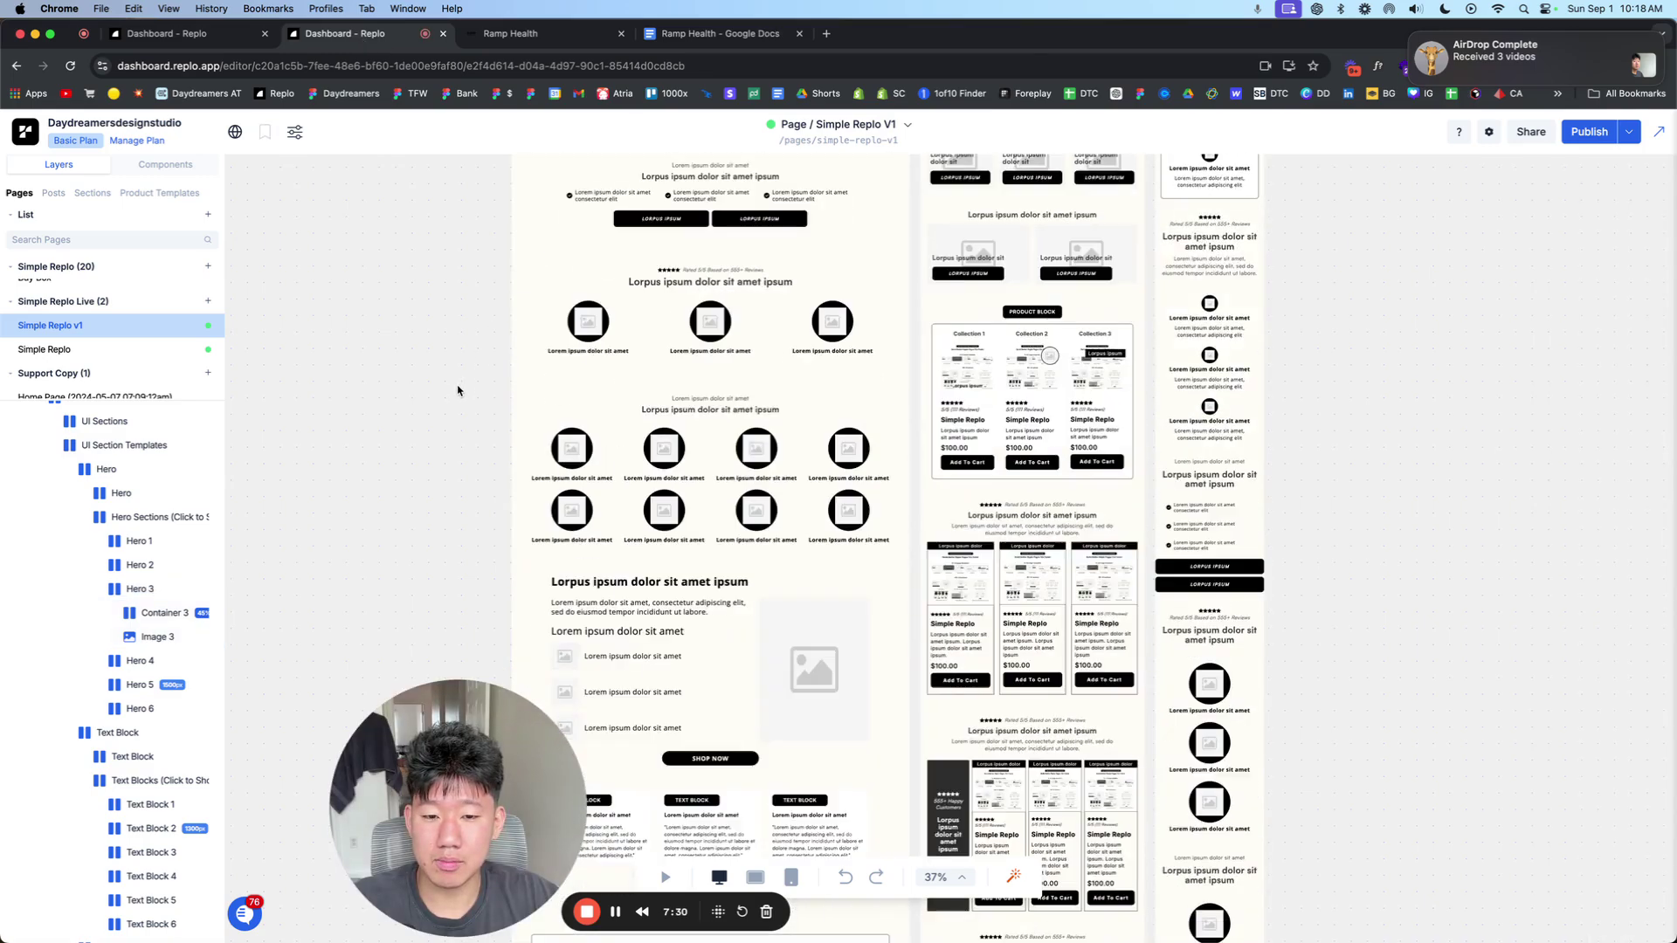
{"action": "scroll", "coordinate": [457, 388], "scroll_direction": "down", "scroll_amount": 10}
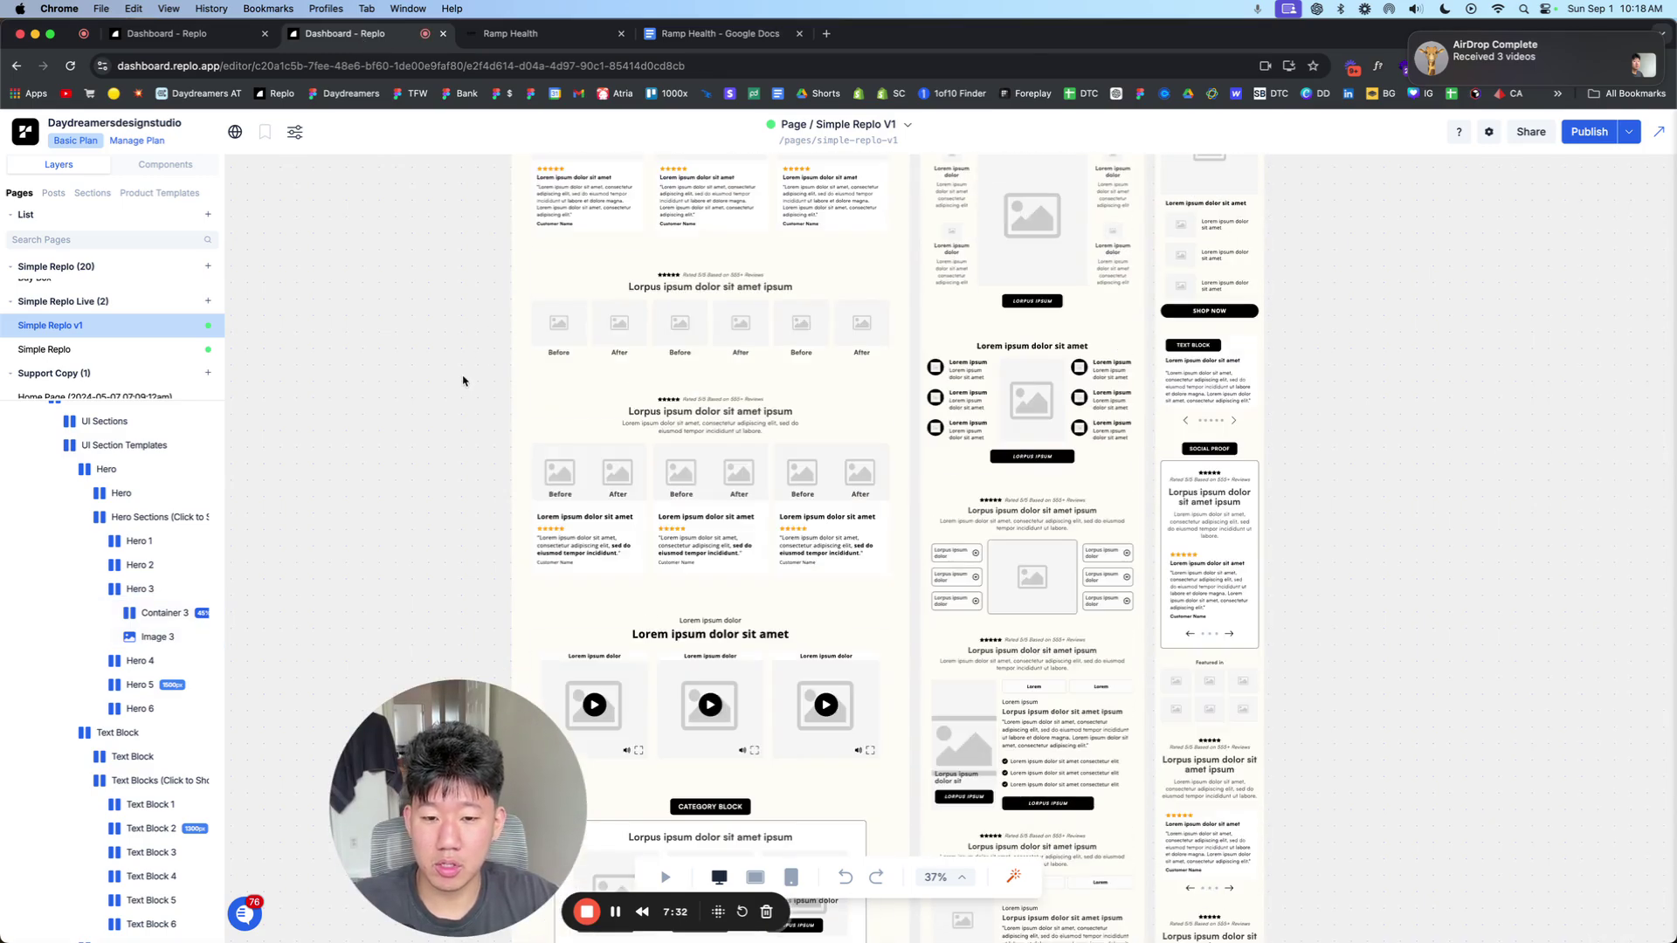
{"action": "scroll", "coordinate": [467, 376], "scroll_direction": "down", "scroll_amount": 10}
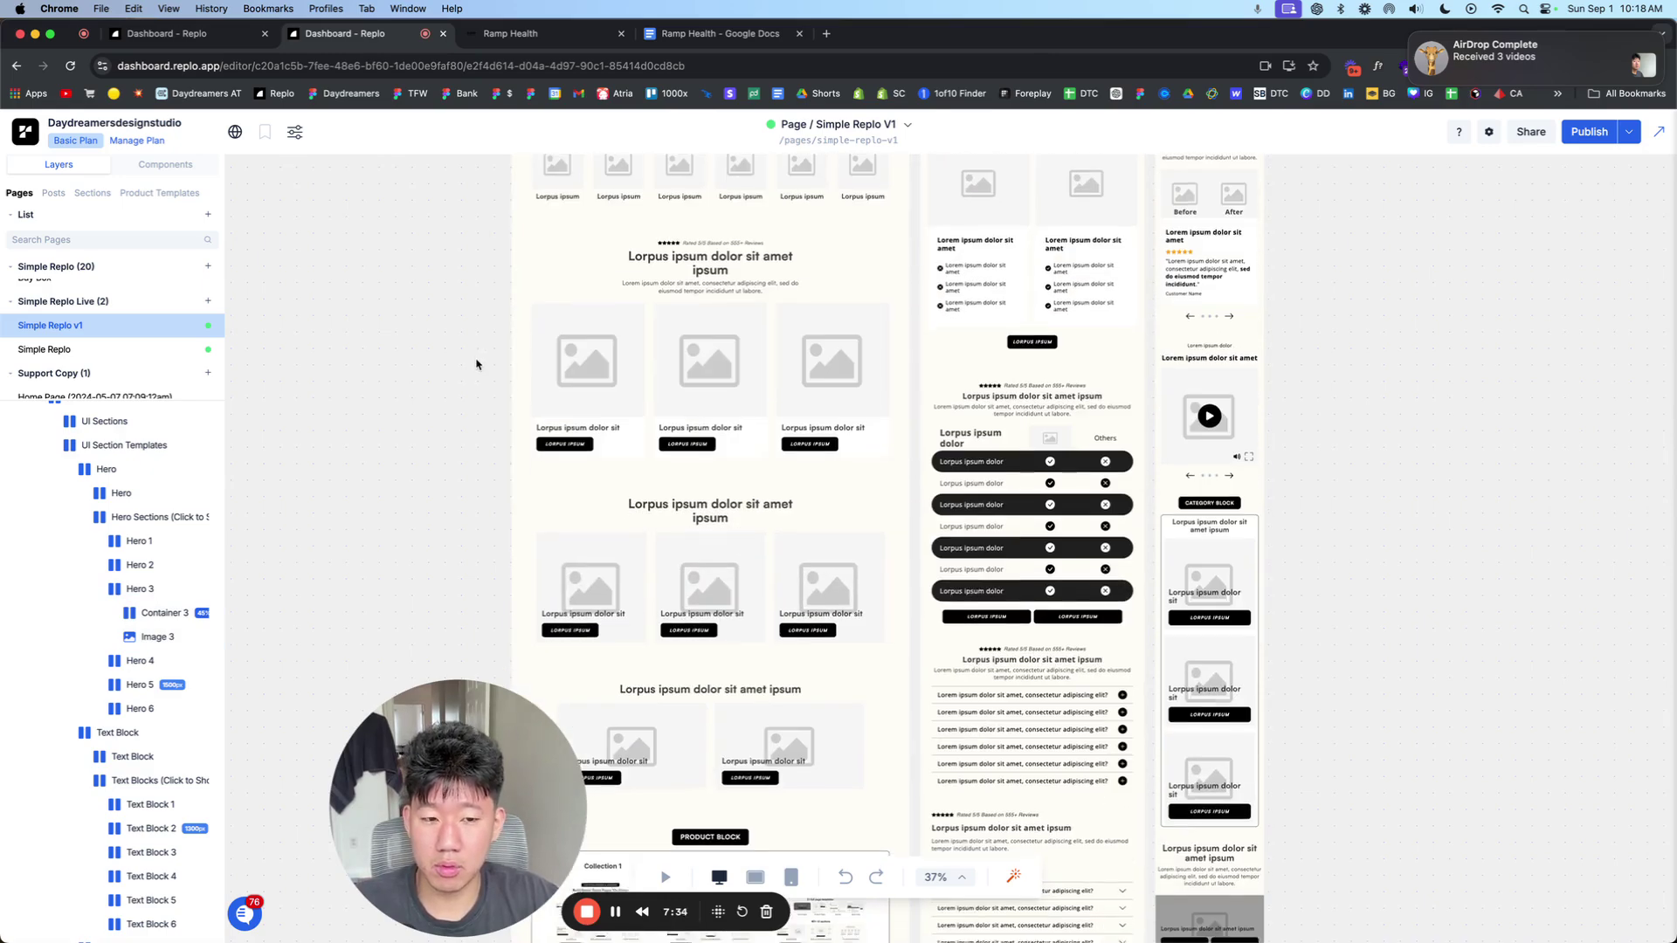
{"action": "scroll", "coordinate": [478, 362], "scroll_direction": "down", "scroll_amount": 10}
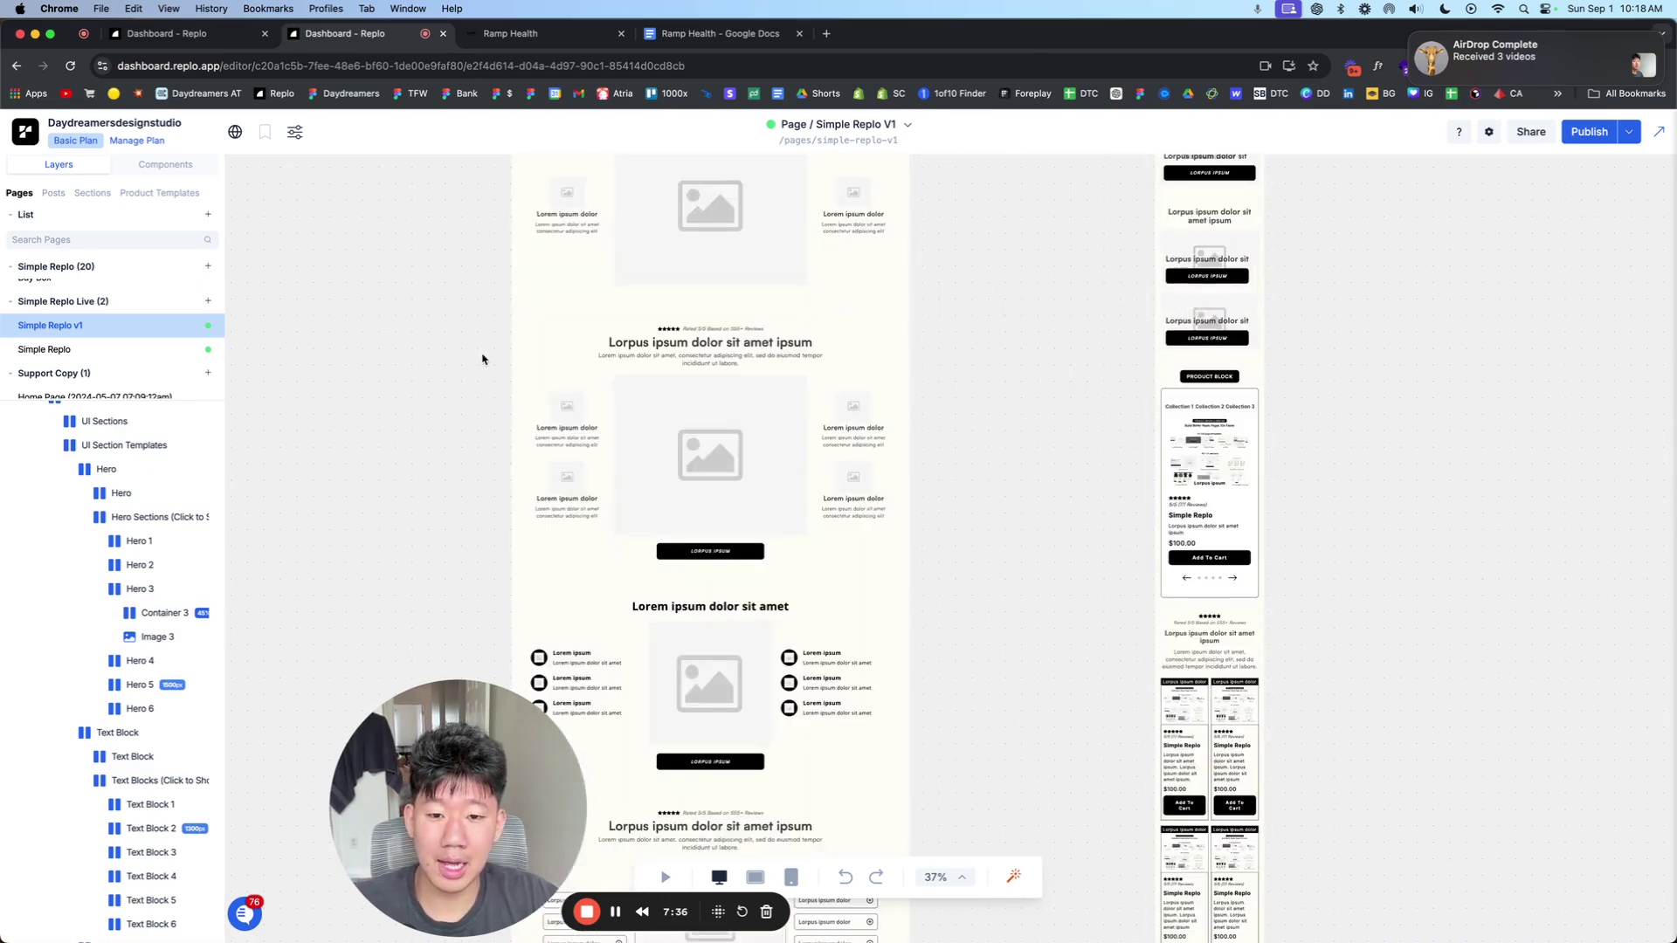
{"action": "scroll", "coordinate": [482, 360], "scroll_direction": "down", "scroll_amount": 10}
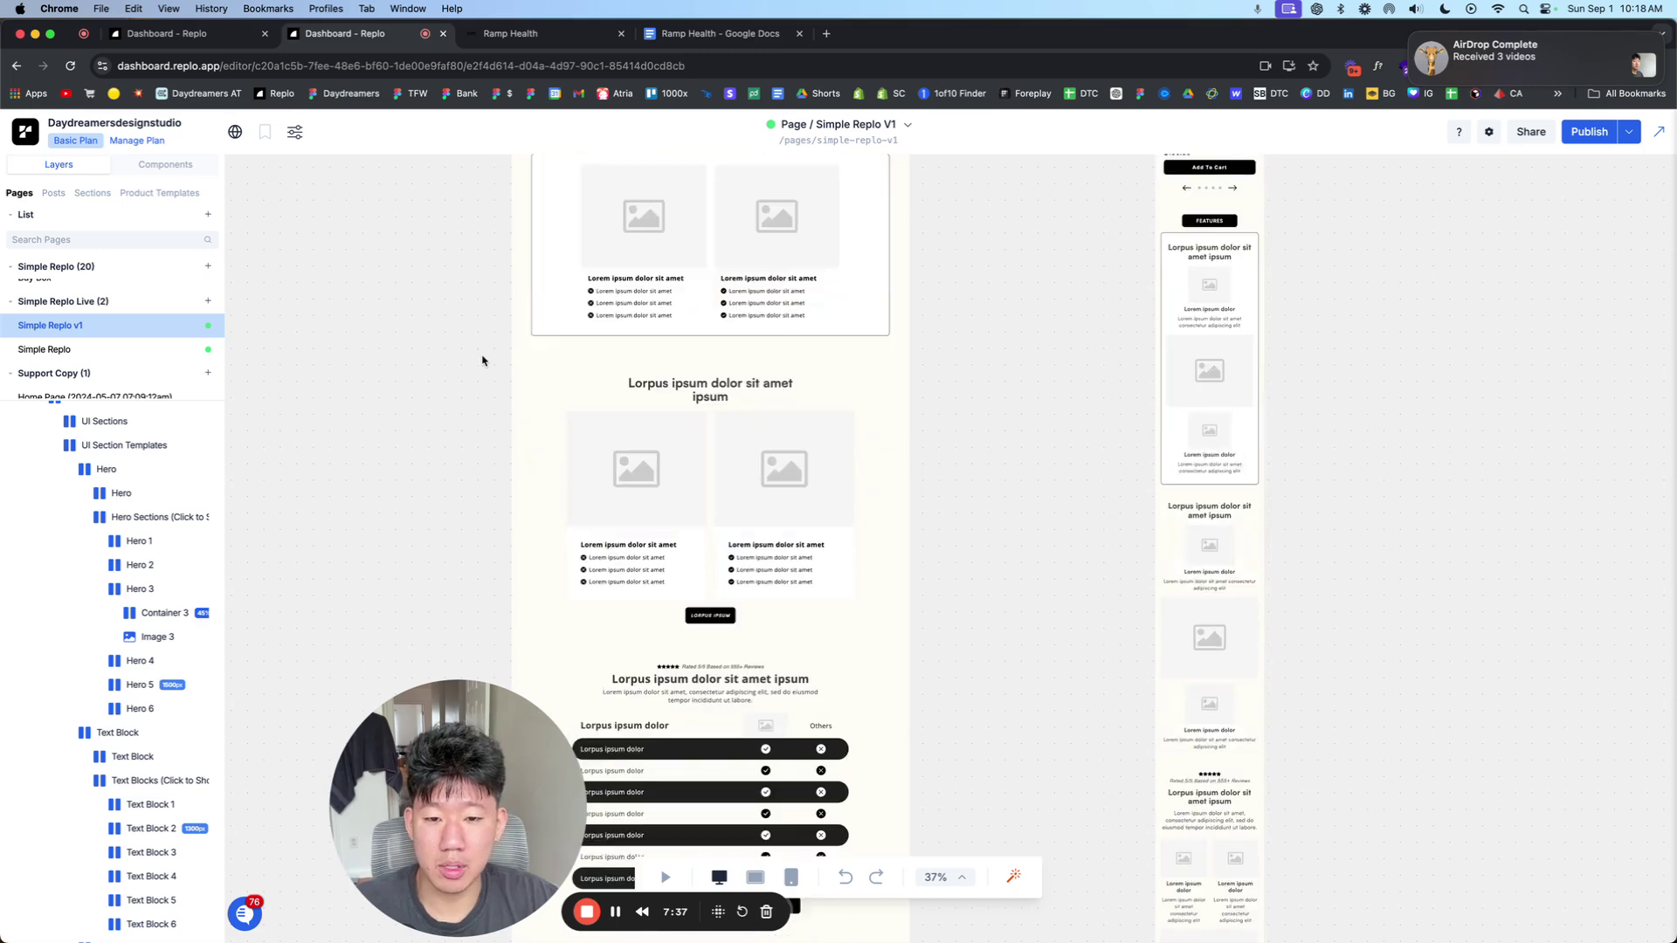
{"action": "scroll", "coordinate": [483, 358], "scroll_direction": "down", "scroll_amount": 6}
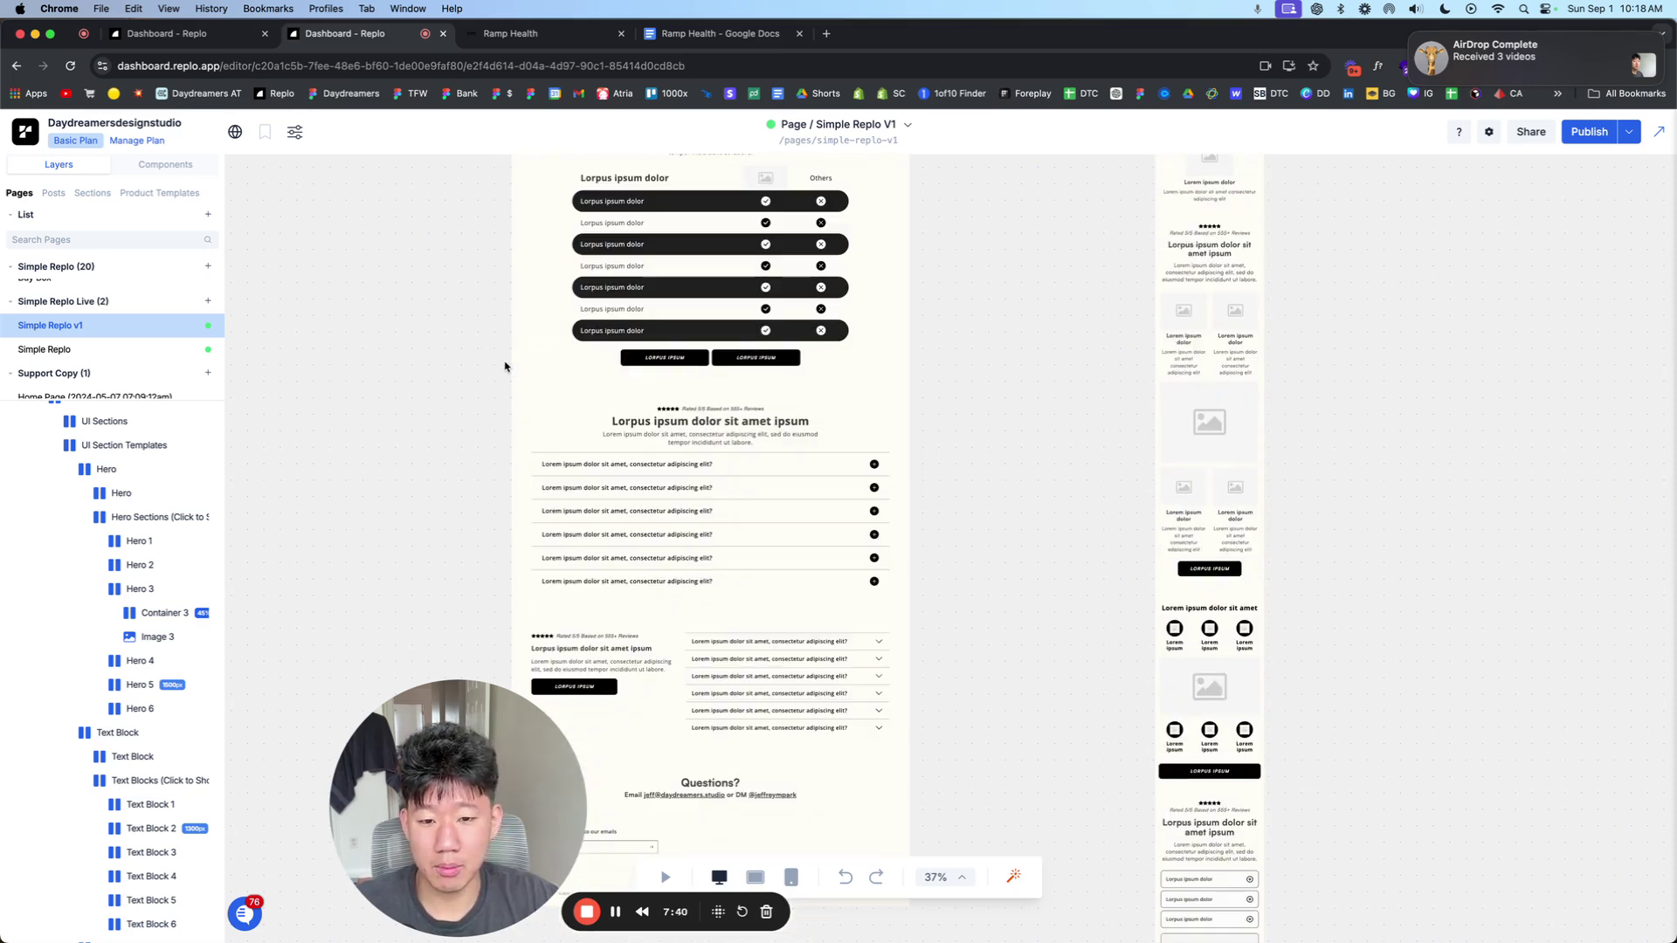
{"action": "left_click", "coordinate": [597, 407]}
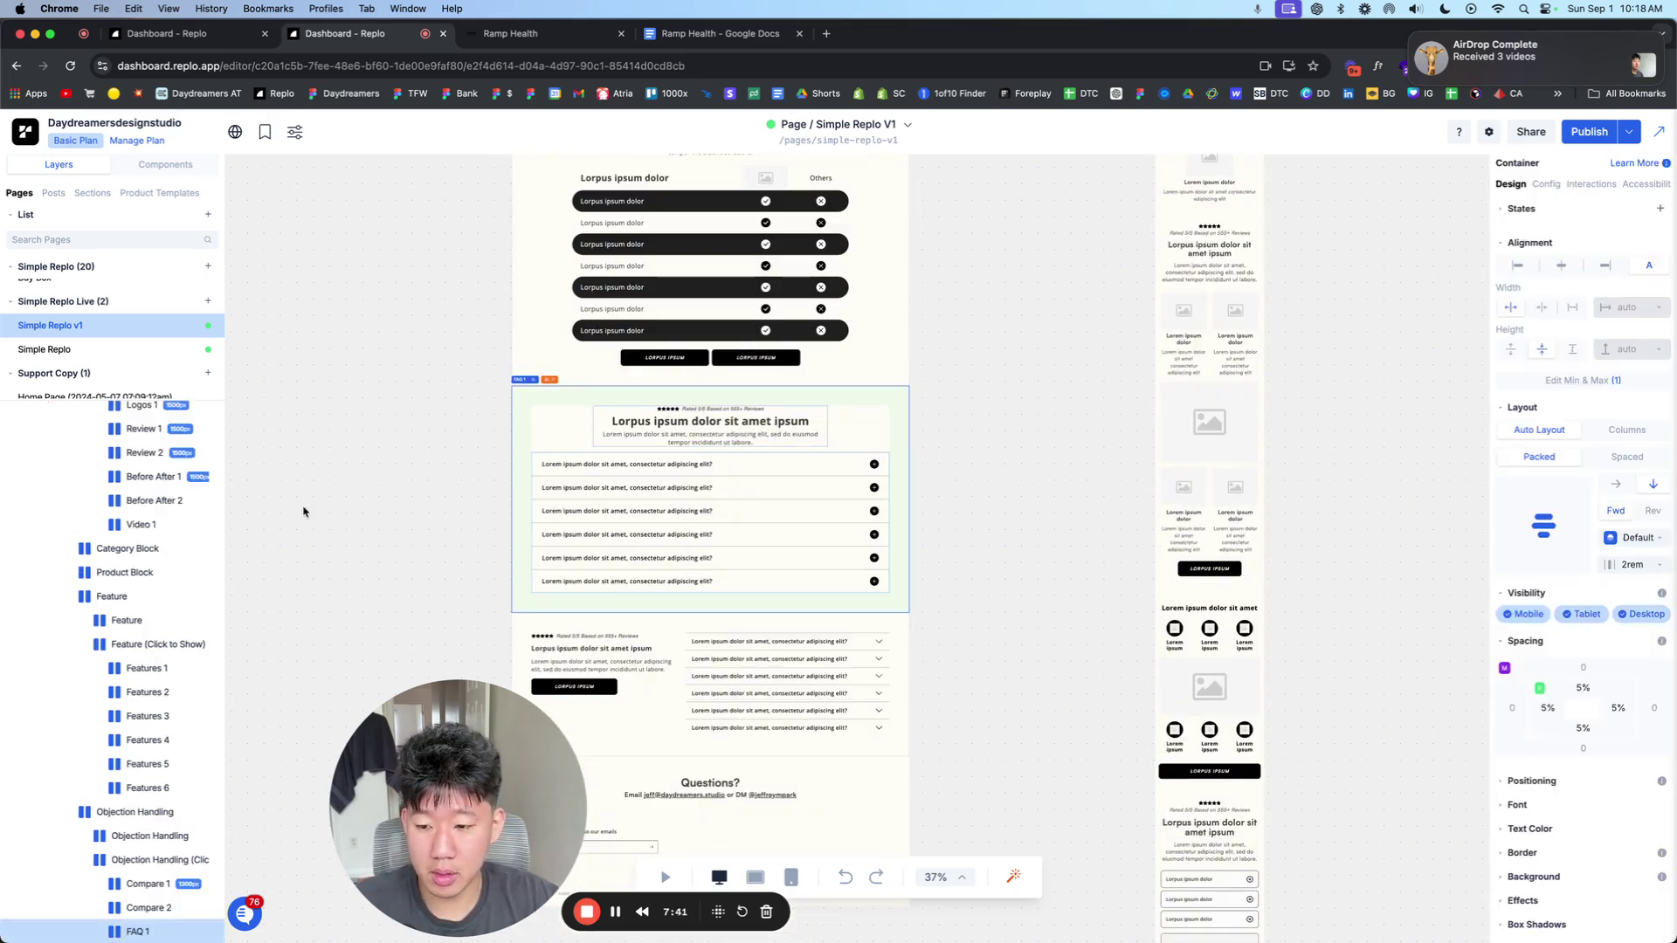
Step: Paste FAQ 1 on Test1234 directly after the Hero 3 section
{"action": "left_click", "coordinate": [218, 33]}
{"action": "left_click", "coordinate": [105, 533]}
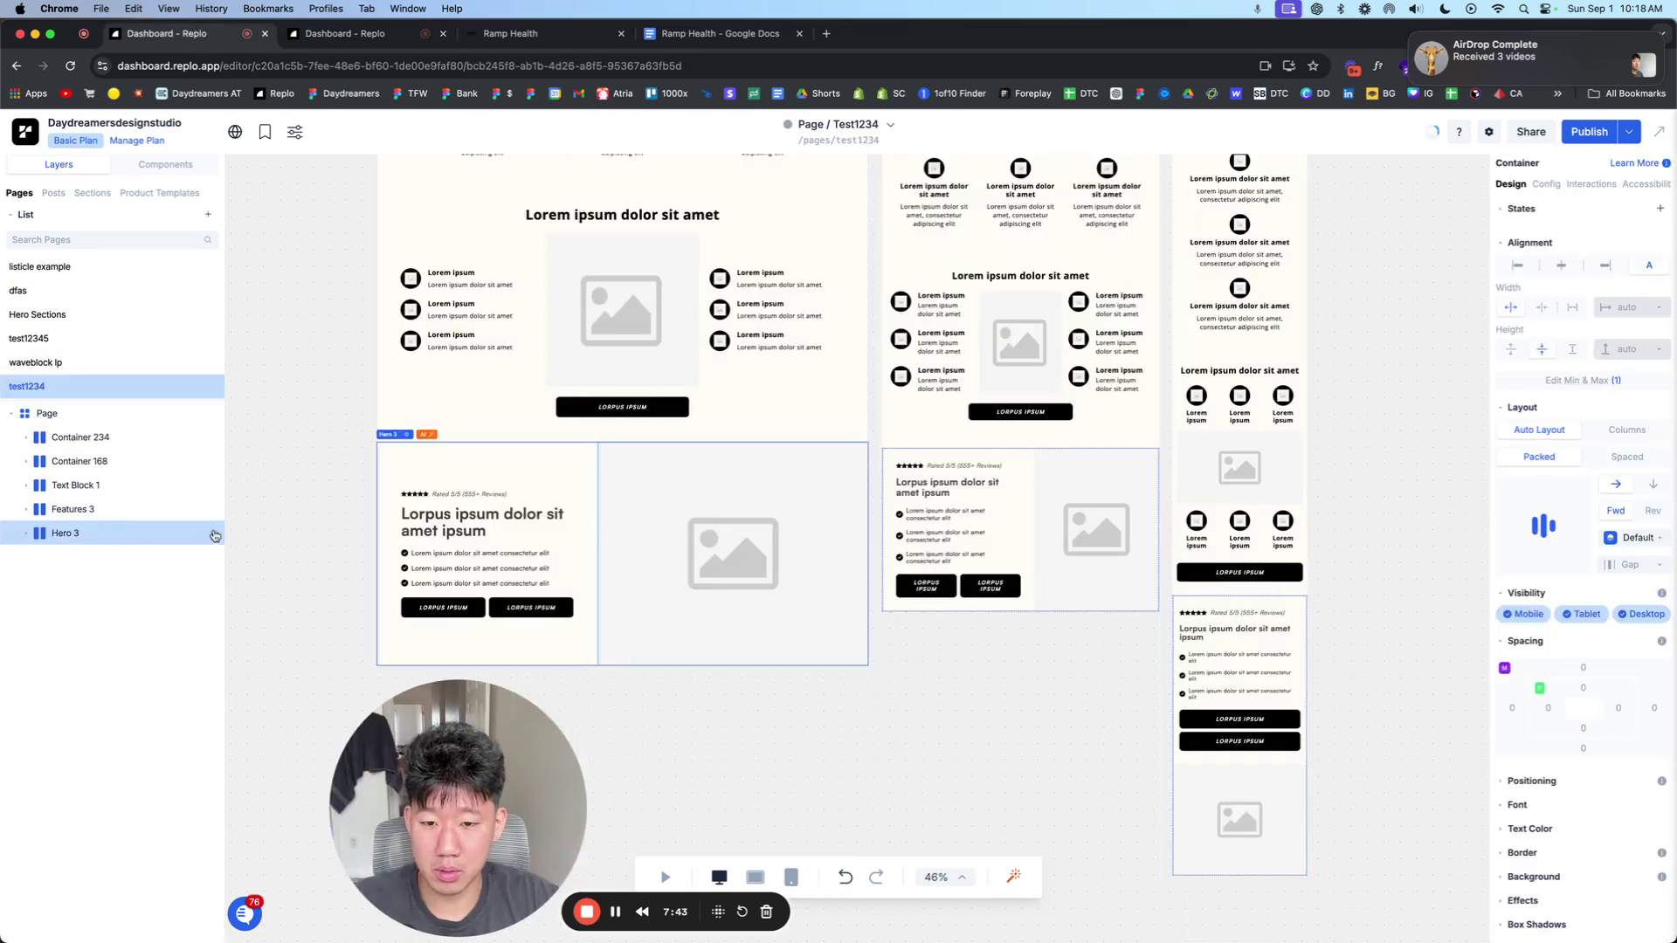
{"action": "scroll", "coordinate": [612, 551], "scroll_direction": "down", "scroll_amount": 1}
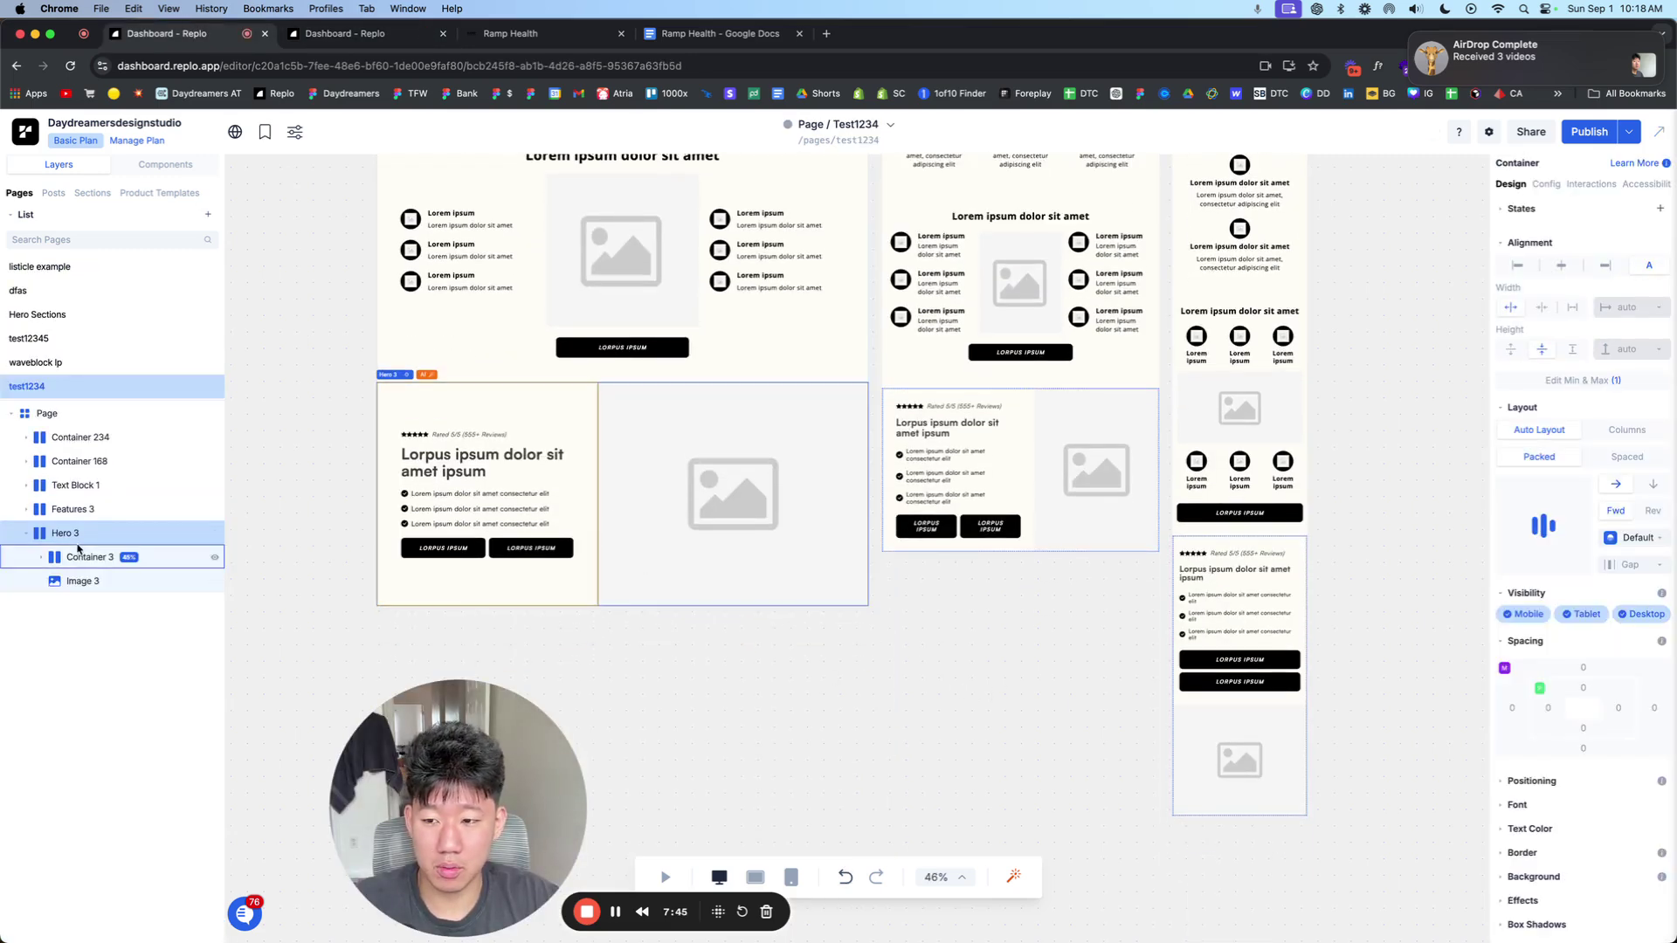
{"action": "key", "text": "cmd+v"}
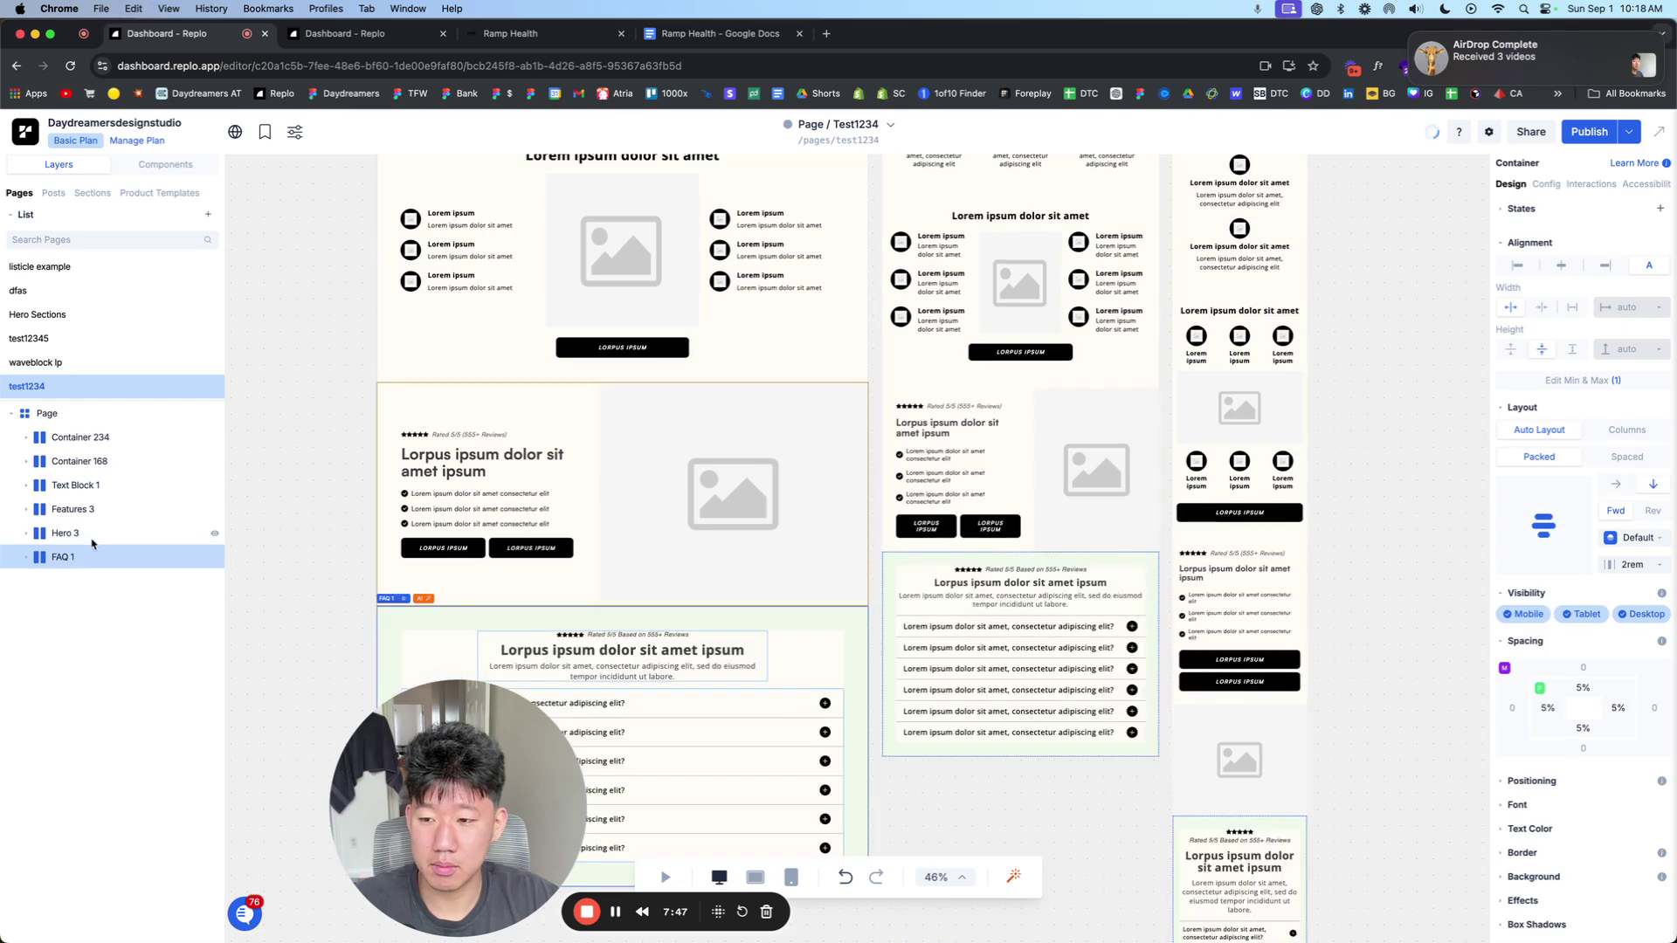
{"action": "left_click", "coordinate": [318, 516]}
{"action": "scroll", "coordinate": [430, 535], "scroll_direction": "up", "scroll_amount": 10}
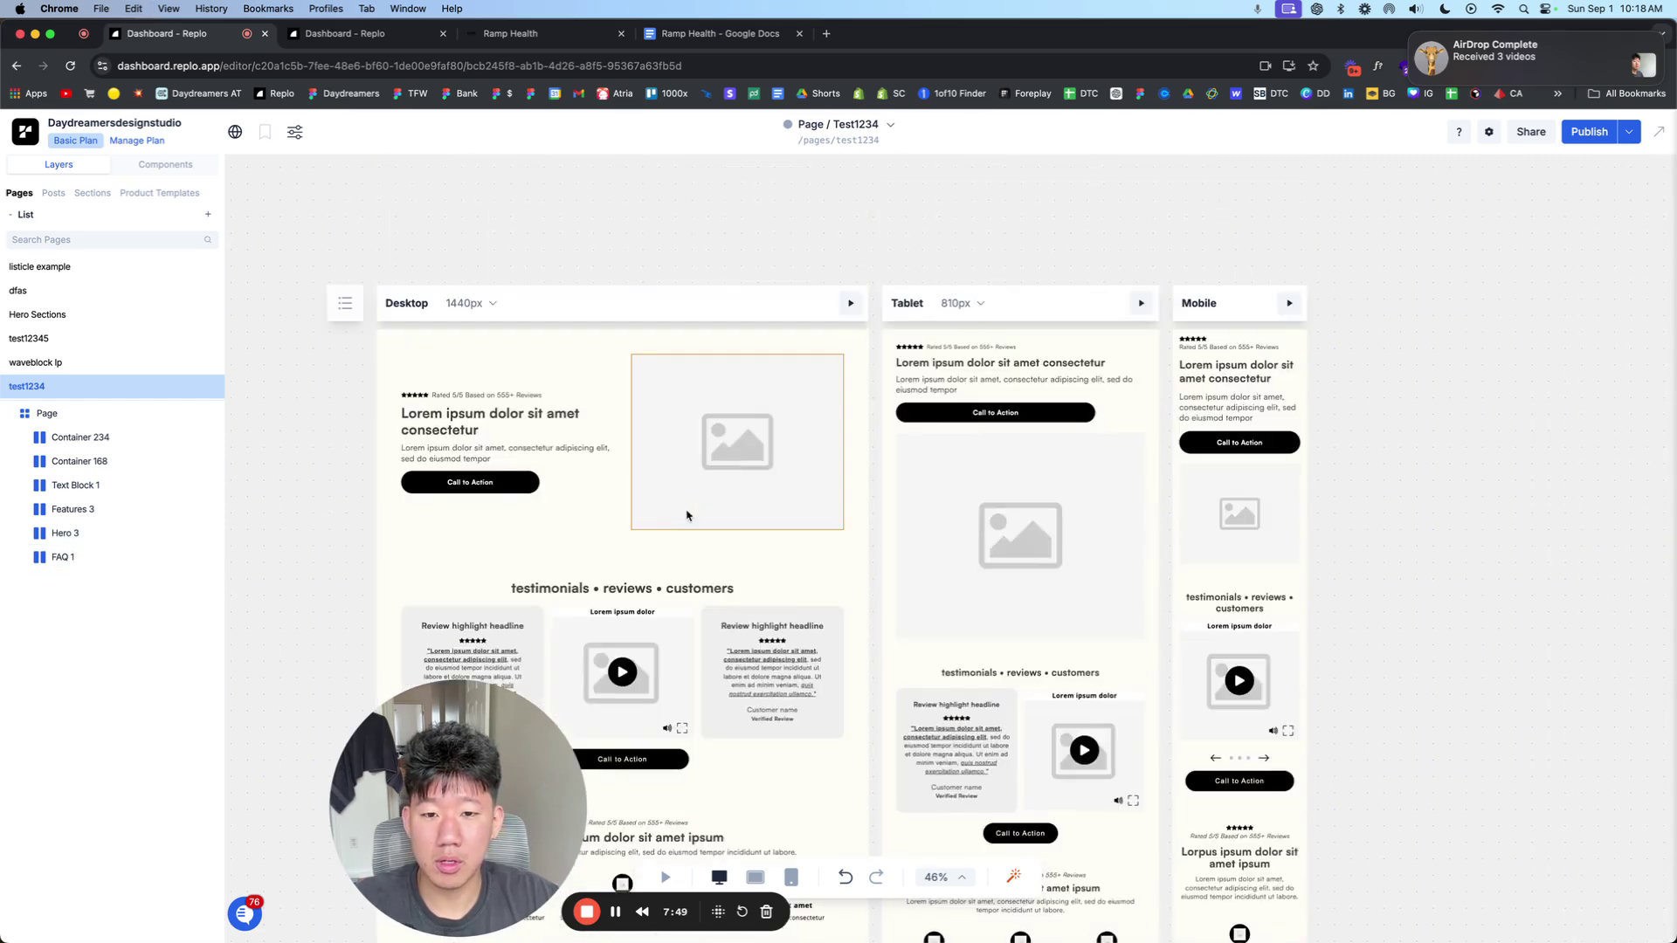
{"action": "scroll", "coordinate": [830, 524], "scroll_direction": "down", "scroll_amount": 3}
{"action": "scroll", "coordinate": [1104, 587], "scroll_direction": "up", "scroll_amount": 8}
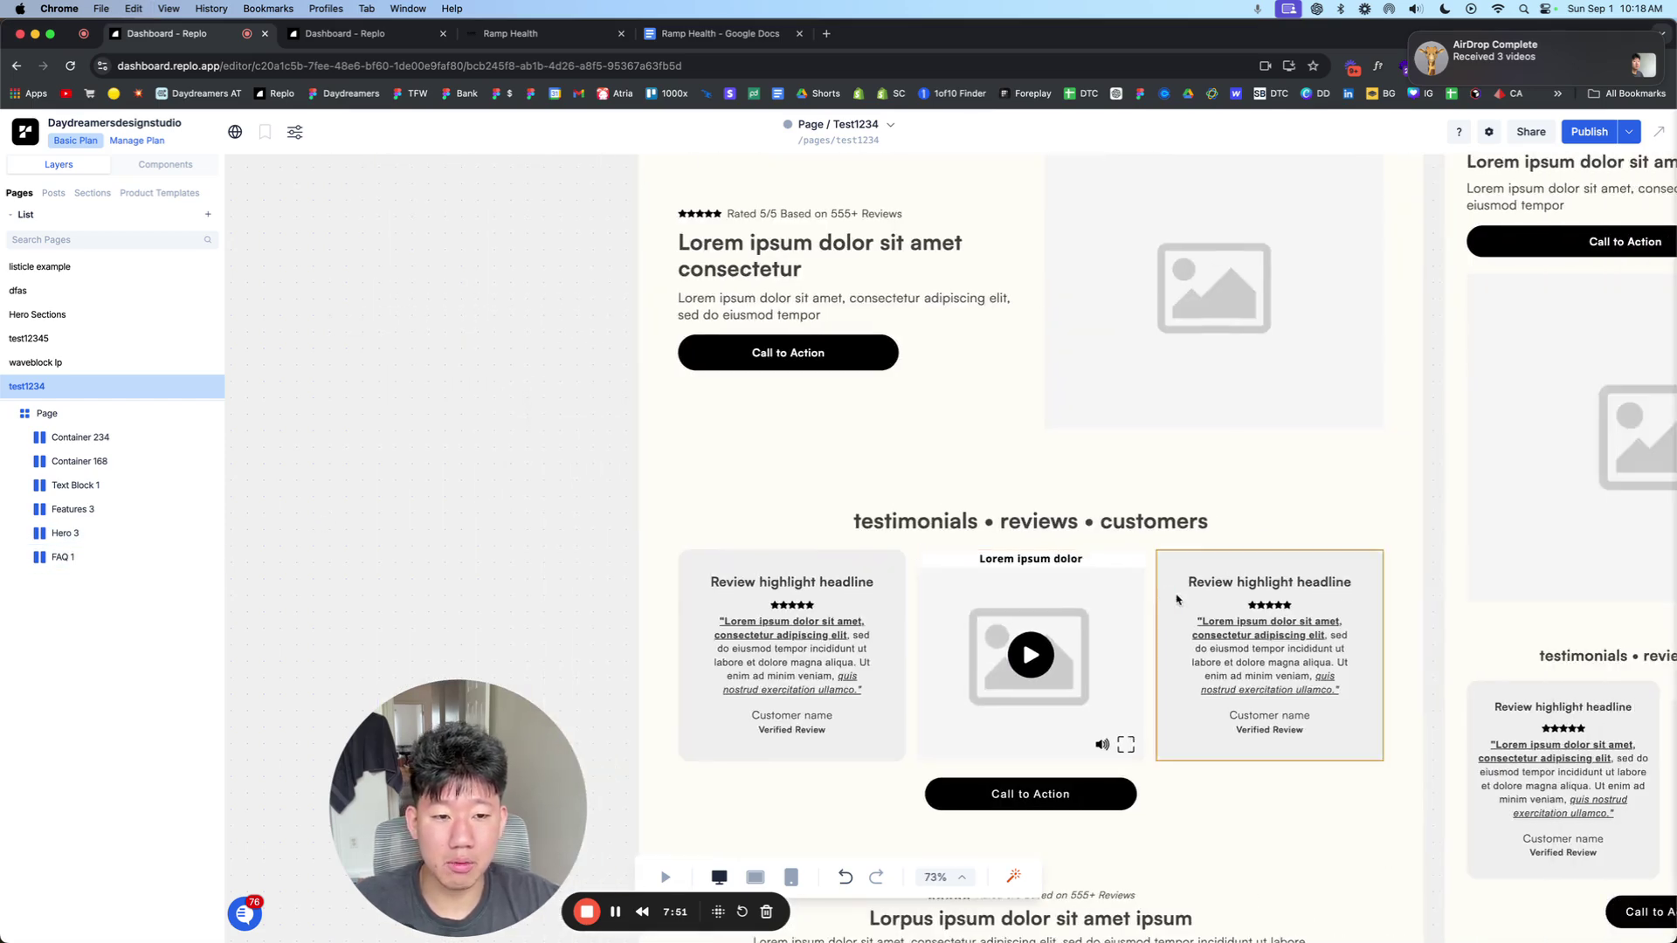
{"action": "scroll", "coordinate": [1161, 524], "scroll_direction": "down", "scroll_amount": 5}
{"action": "scroll", "coordinate": [1115, 482], "scroll_direction": "up", "scroll_amount": 3}
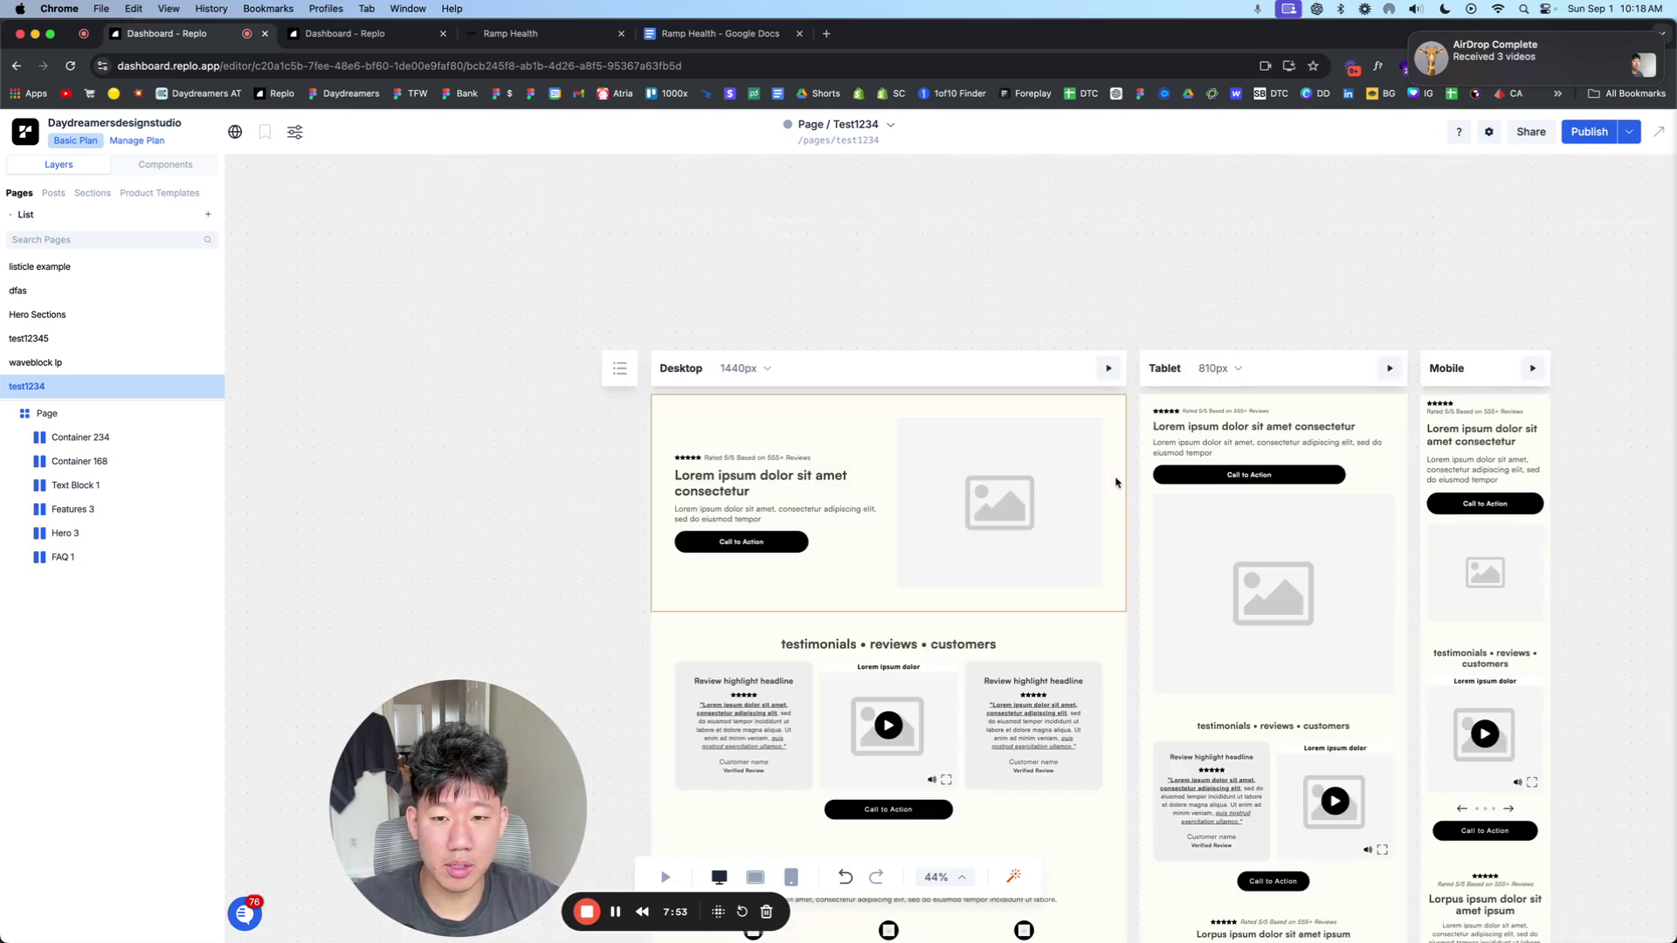
{"action": "scroll", "coordinate": [1115, 482], "scroll_direction": "down", "scroll_amount": 5}
{"action": "left_click", "coordinate": [1111, 375]}
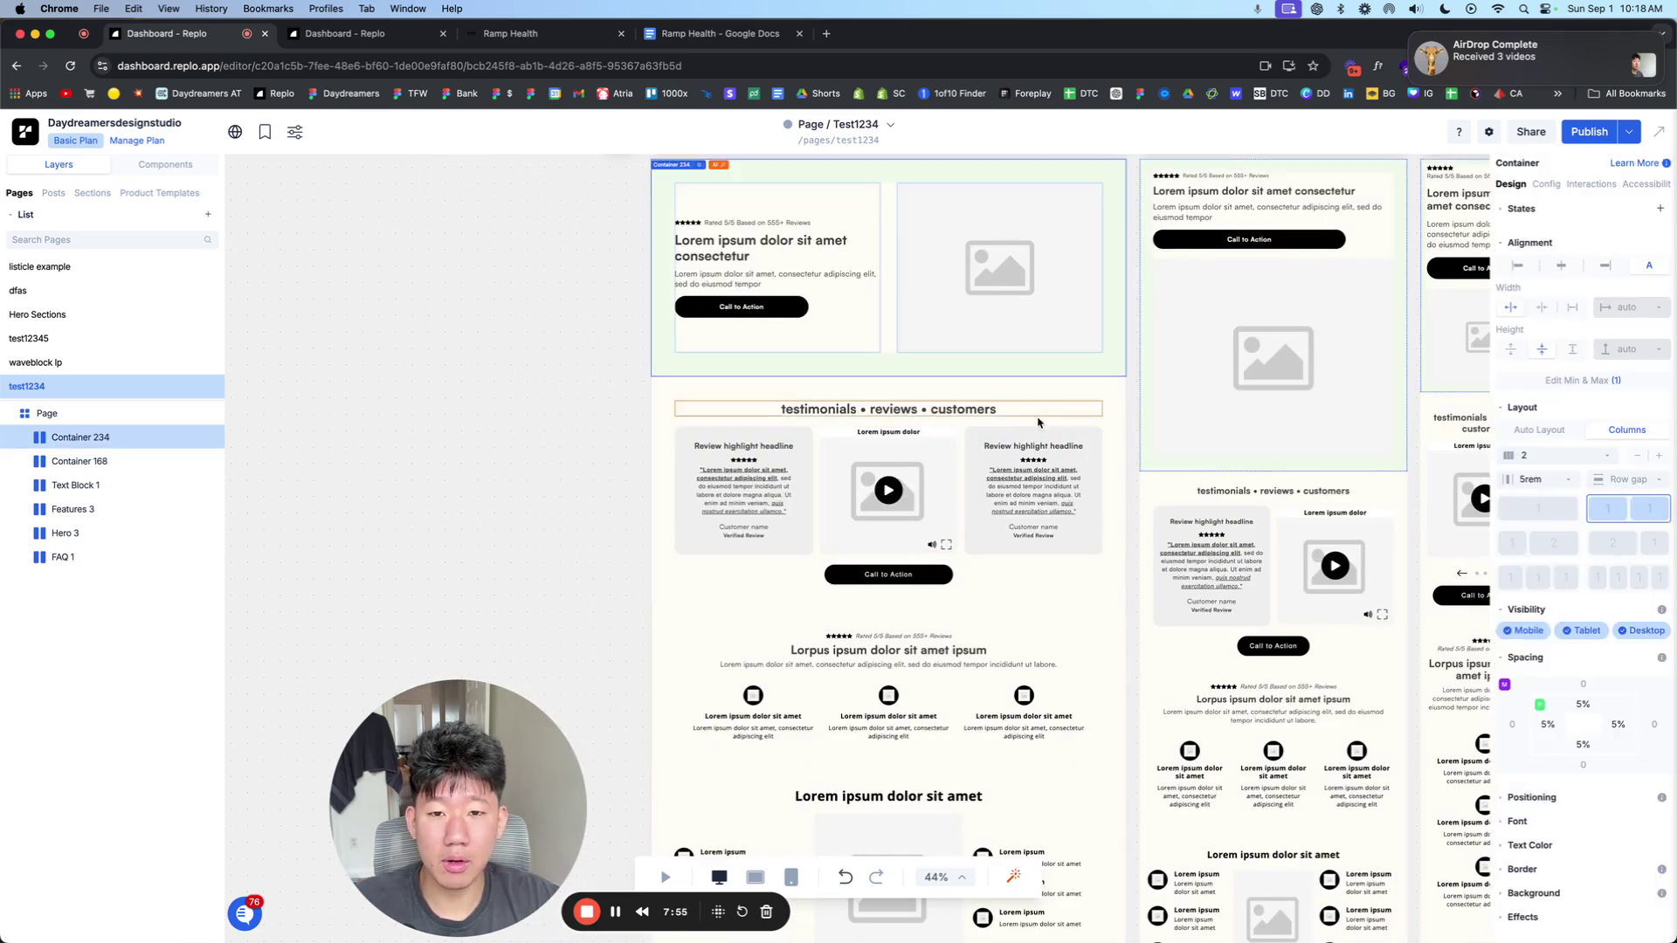
{"action": "left_click", "coordinate": [707, 580]}
{"action": "scroll", "coordinate": [705, 553], "scroll_direction": "down", "scroll_amount": 2}
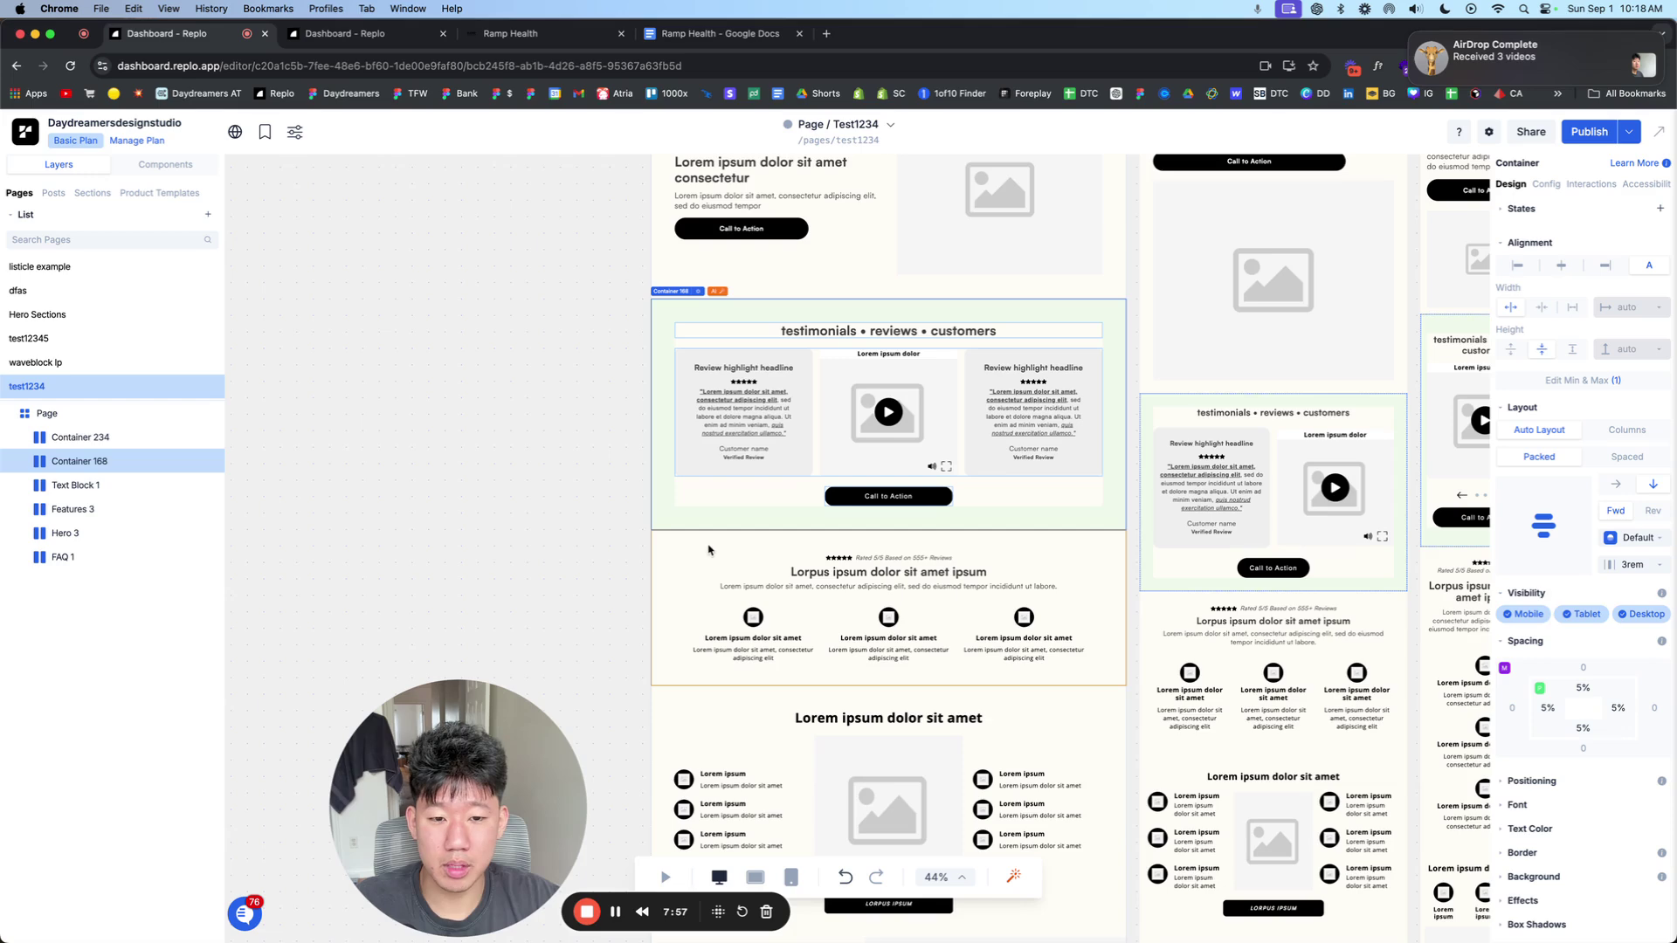
{"action": "left_click", "coordinate": [708, 551]}
{"action": "scroll", "coordinate": [708, 550], "scroll_direction": "down", "scroll_amount": 3}
{"action": "left_click", "coordinate": [890, 589]}
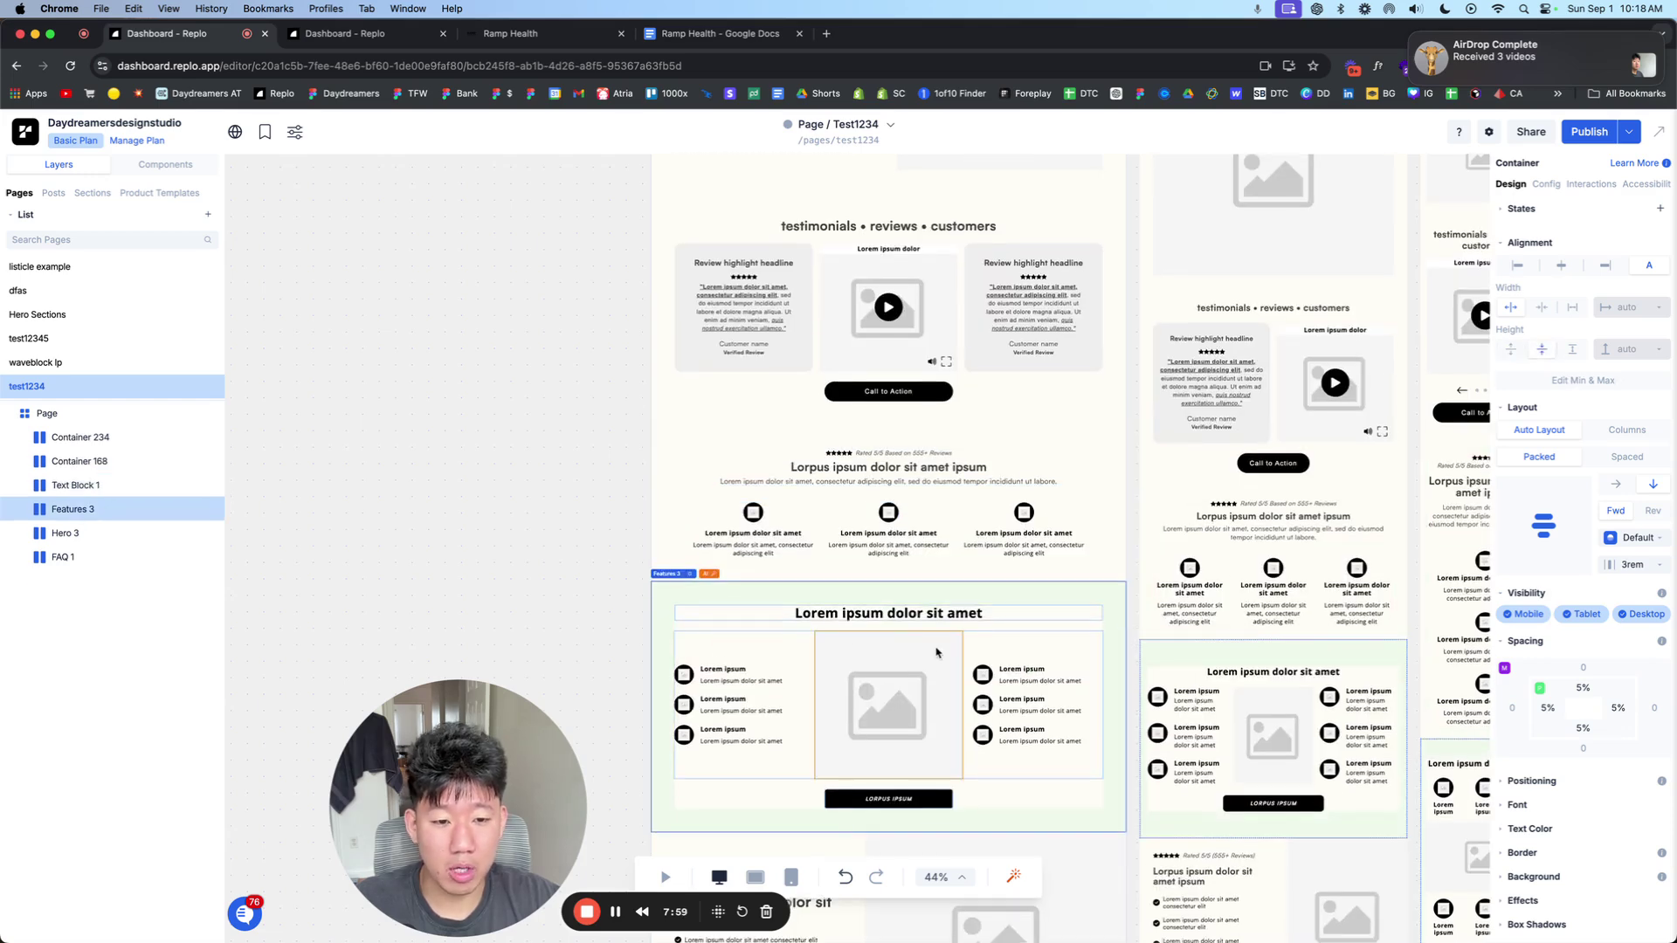
{"action": "scroll", "coordinate": [936, 652], "scroll_direction": "up", "scroll_amount": 3}
{"action": "scroll", "coordinate": [960, 567], "scroll_direction": "up", "scroll_amount": 10}
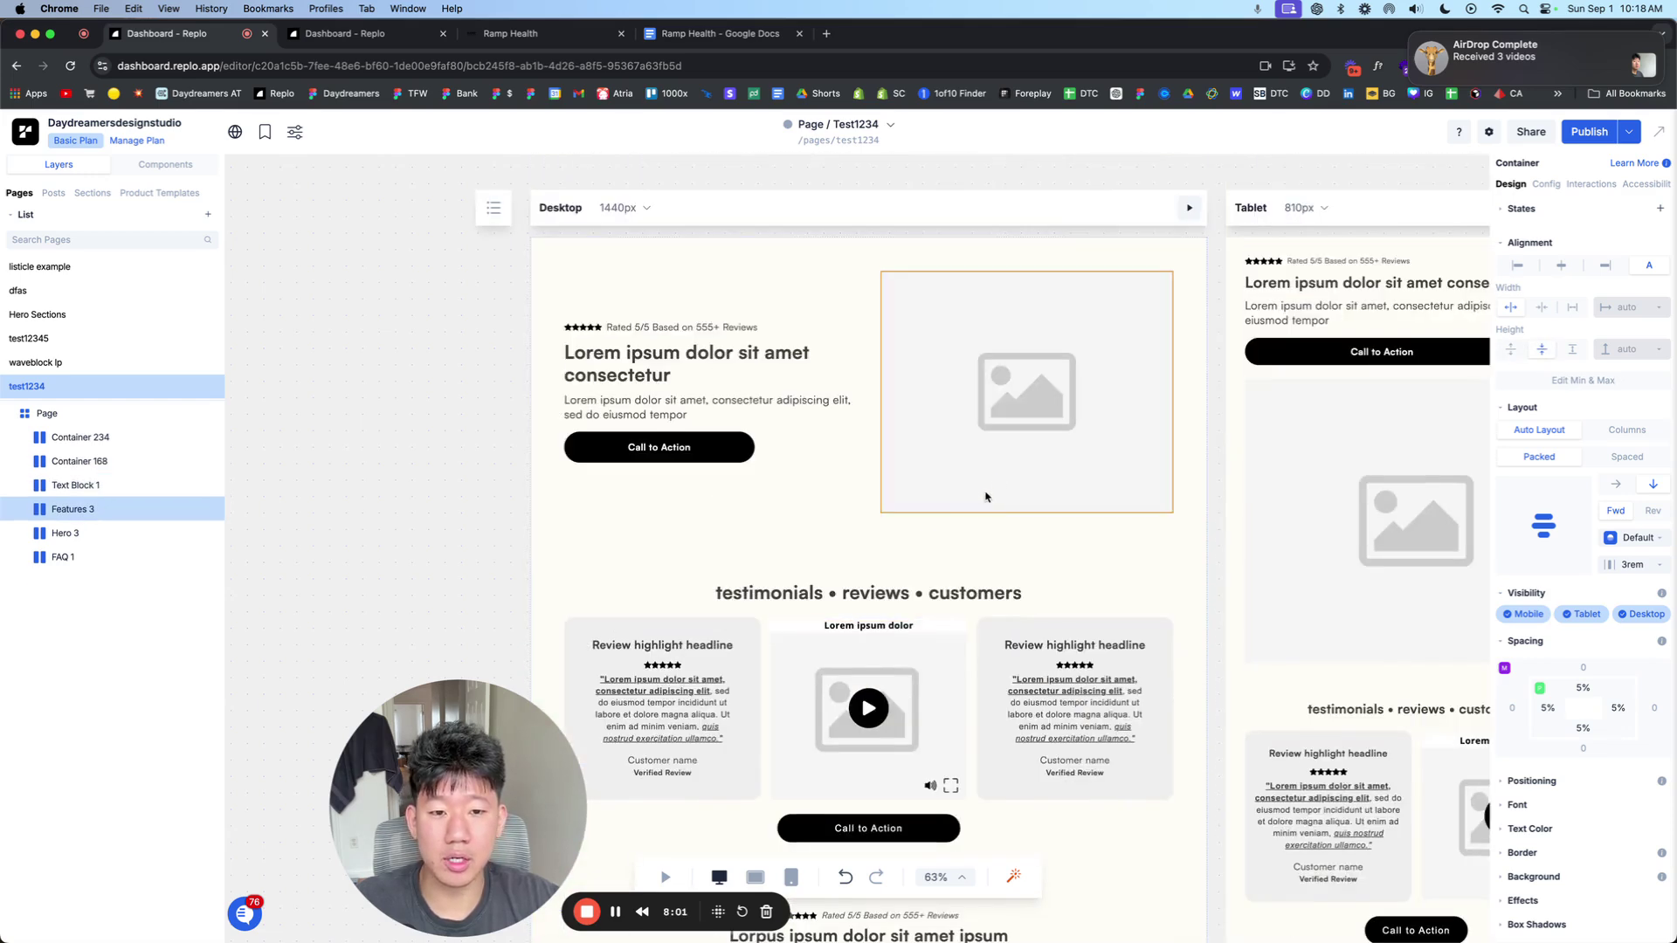
{"action": "left_click", "coordinate": [1084, 576]}
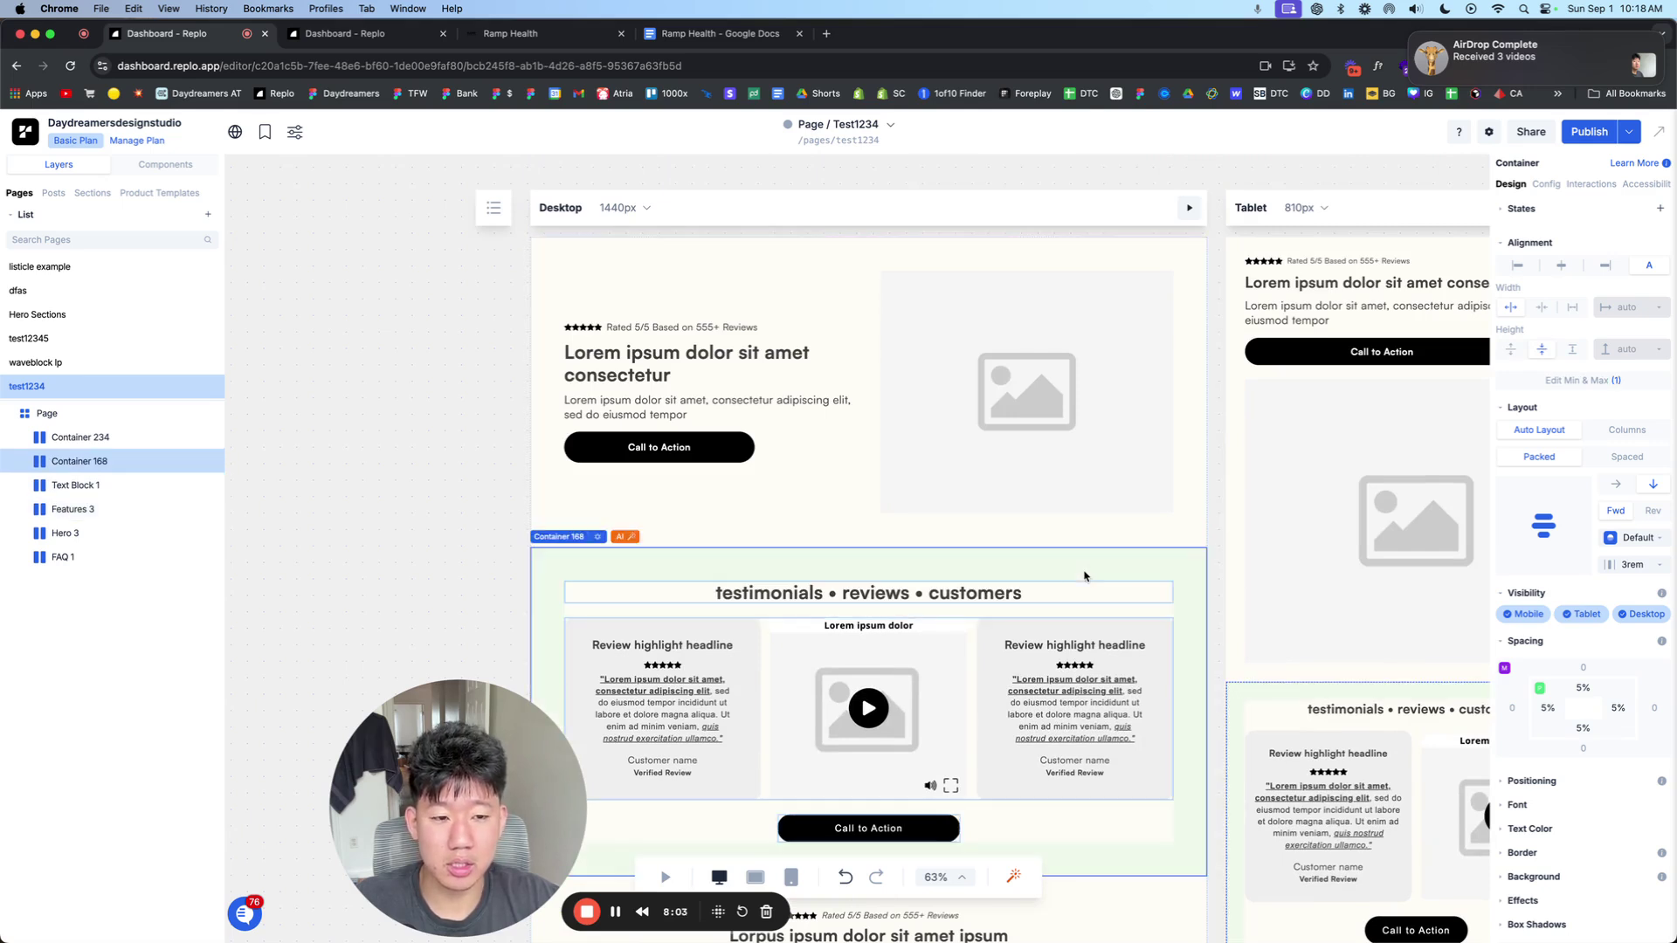
{"action": "left_click", "coordinate": [479, 452]}
{"action": "left_click", "coordinate": [759, 362]}
{"action": "left_click", "coordinate": [873, 272]}
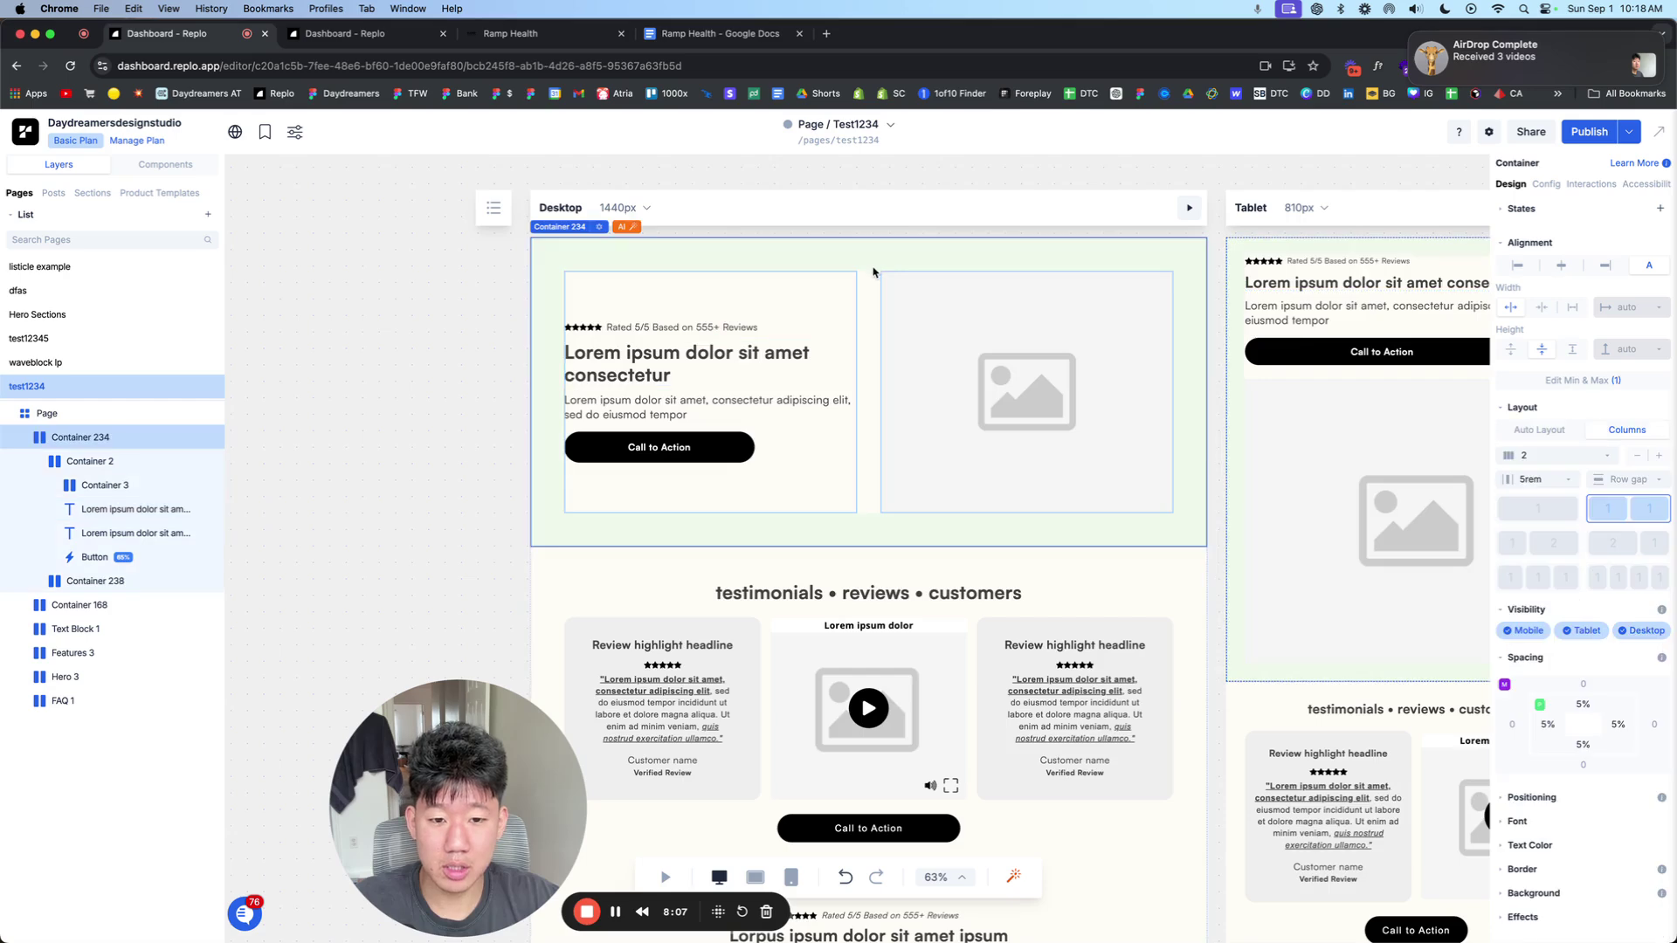
{"action": "scroll", "coordinate": [797, 441], "scroll_direction": "down", "scroll_amount": 2}
{"action": "left_click", "coordinate": [797, 441]}
{"action": "scroll", "coordinate": [865, 451], "scroll_direction": "down", "scroll_amount": 4}
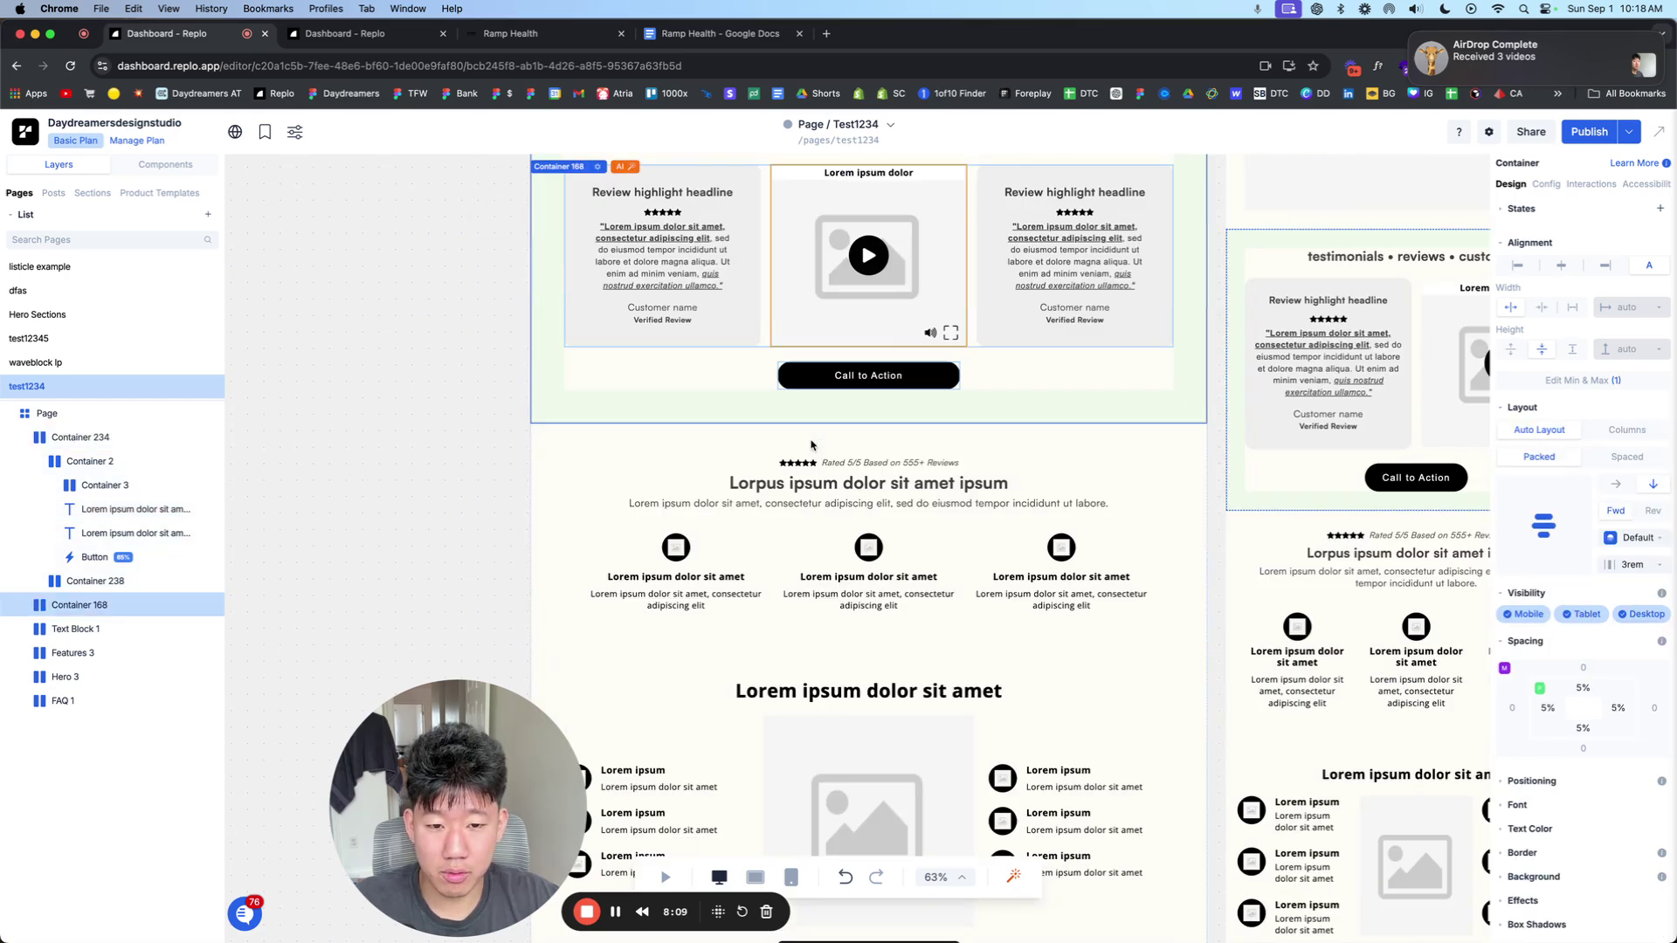
{"action": "left_click", "coordinate": [866, 451]}
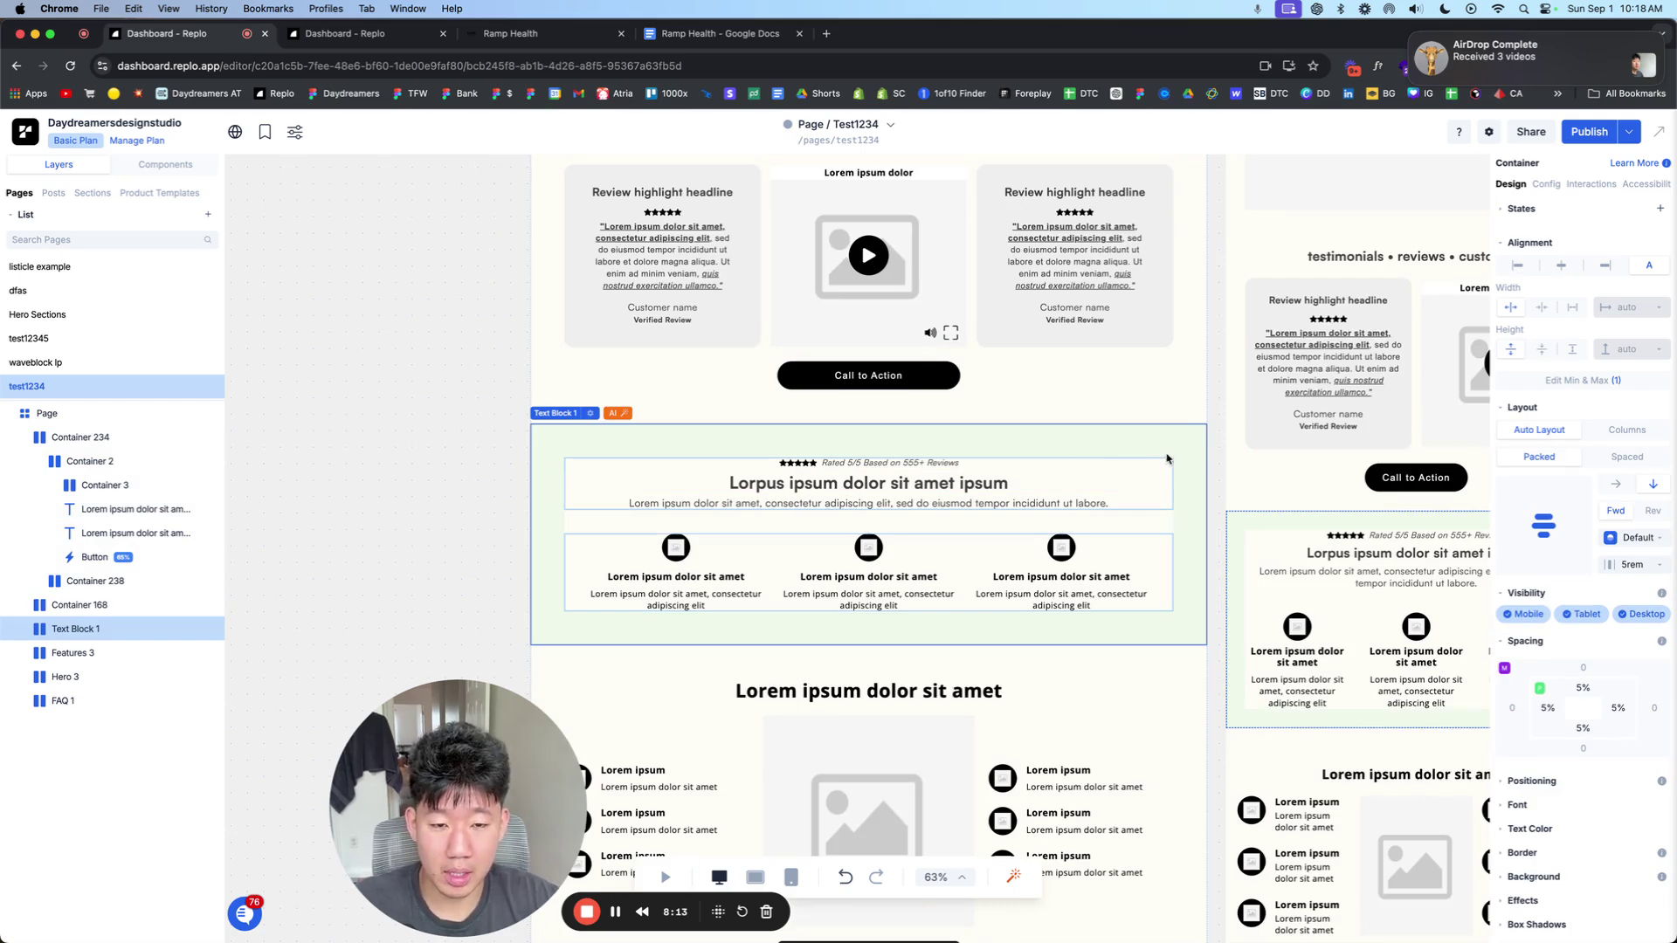
{"action": "scroll", "coordinate": [1172, 447], "scroll_direction": "down", "scroll_amount": 3}
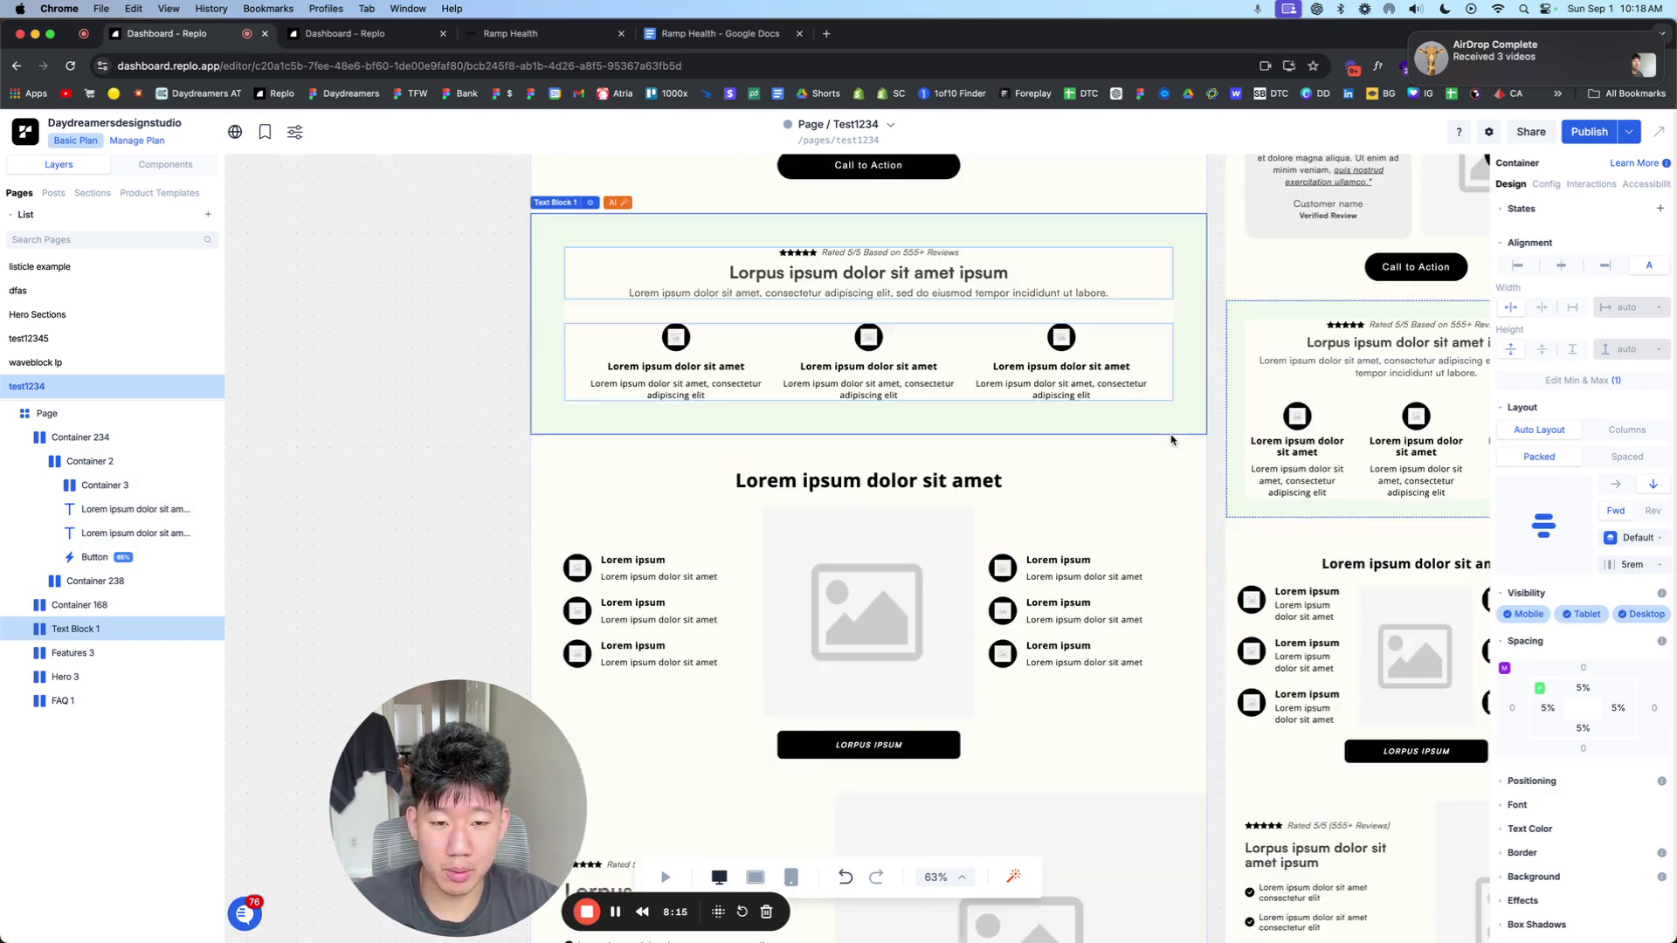
{"action": "left_click", "coordinate": [1109, 458]}
{"action": "scroll", "coordinate": [1048, 548], "scroll_direction": "down", "scroll_amount": 2}
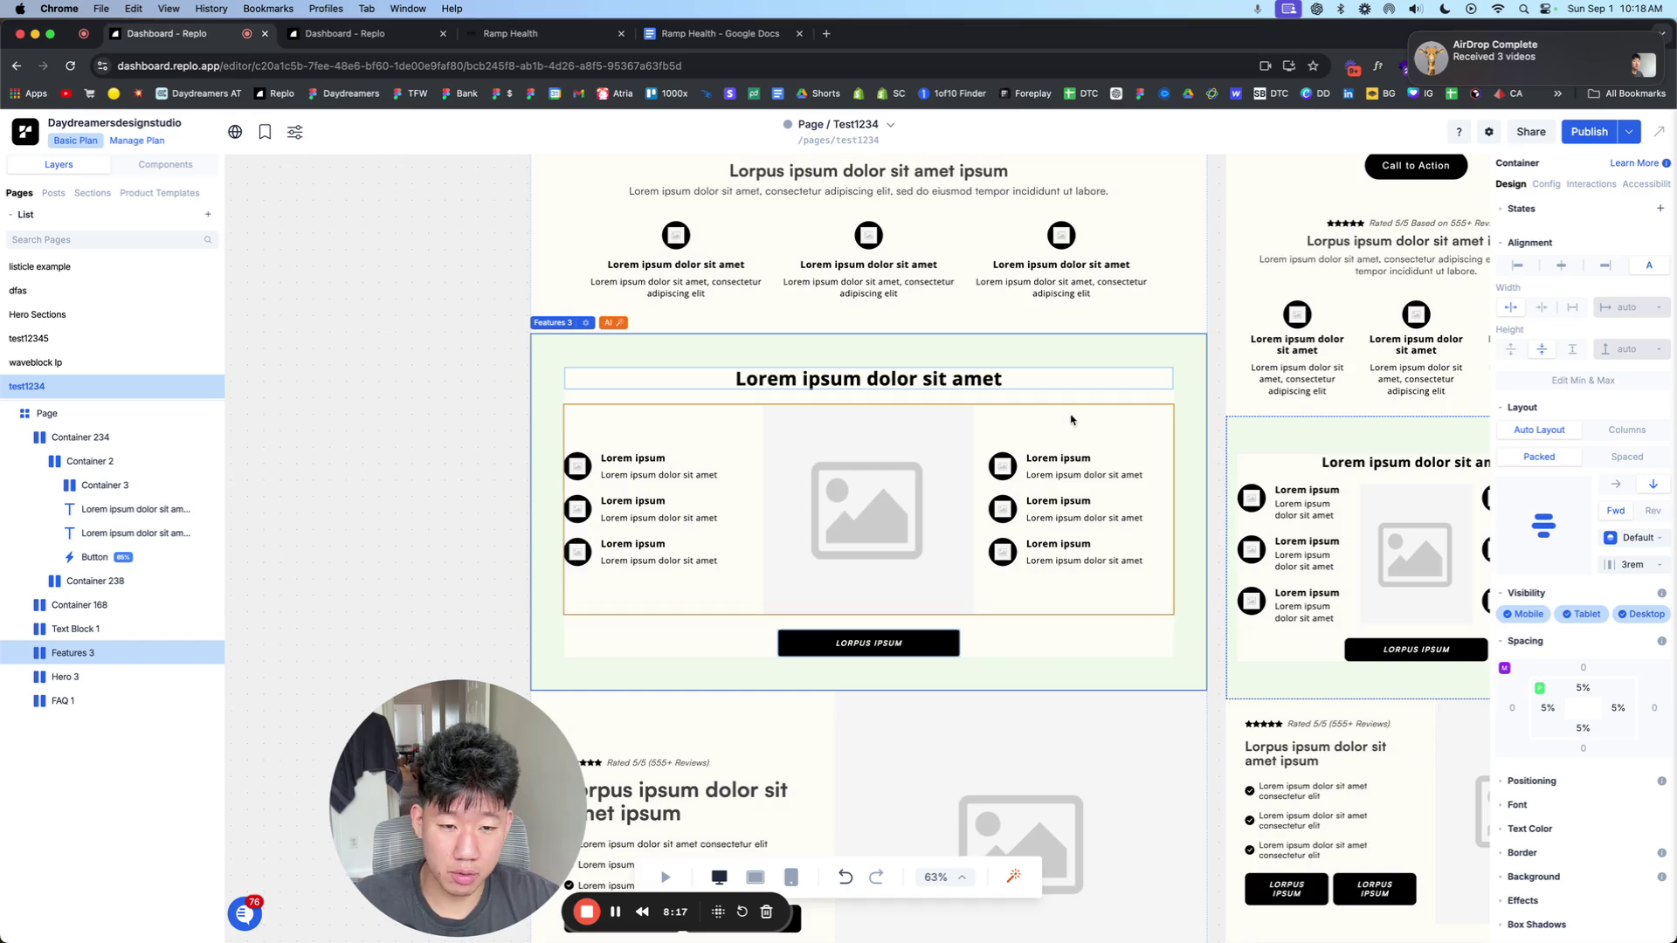
{"action": "scroll", "coordinate": [1066, 446], "scroll_direction": "down", "scroll_amount": 5}
{"action": "left_click", "coordinate": [812, 386]}
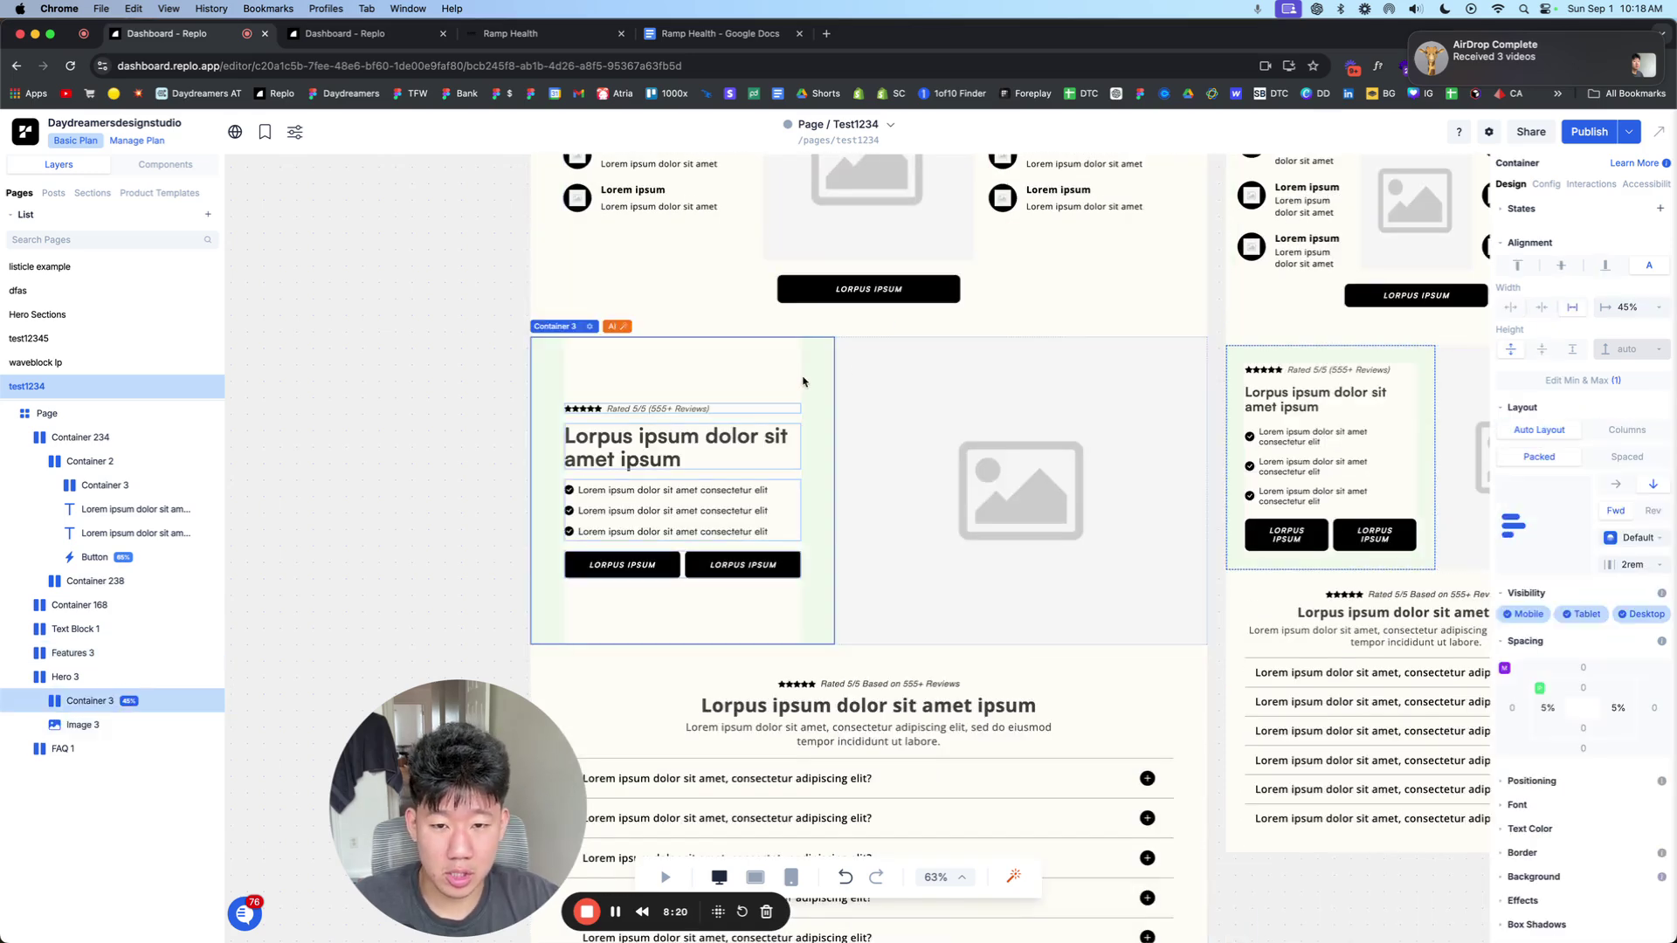
{"action": "scroll", "coordinate": [917, 419], "scroll_direction": "up", "scroll_amount": 4}
{"action": "scroll", "coordinate": [931, 437], "scroll_direction": "down", "scroll_amount": 6}
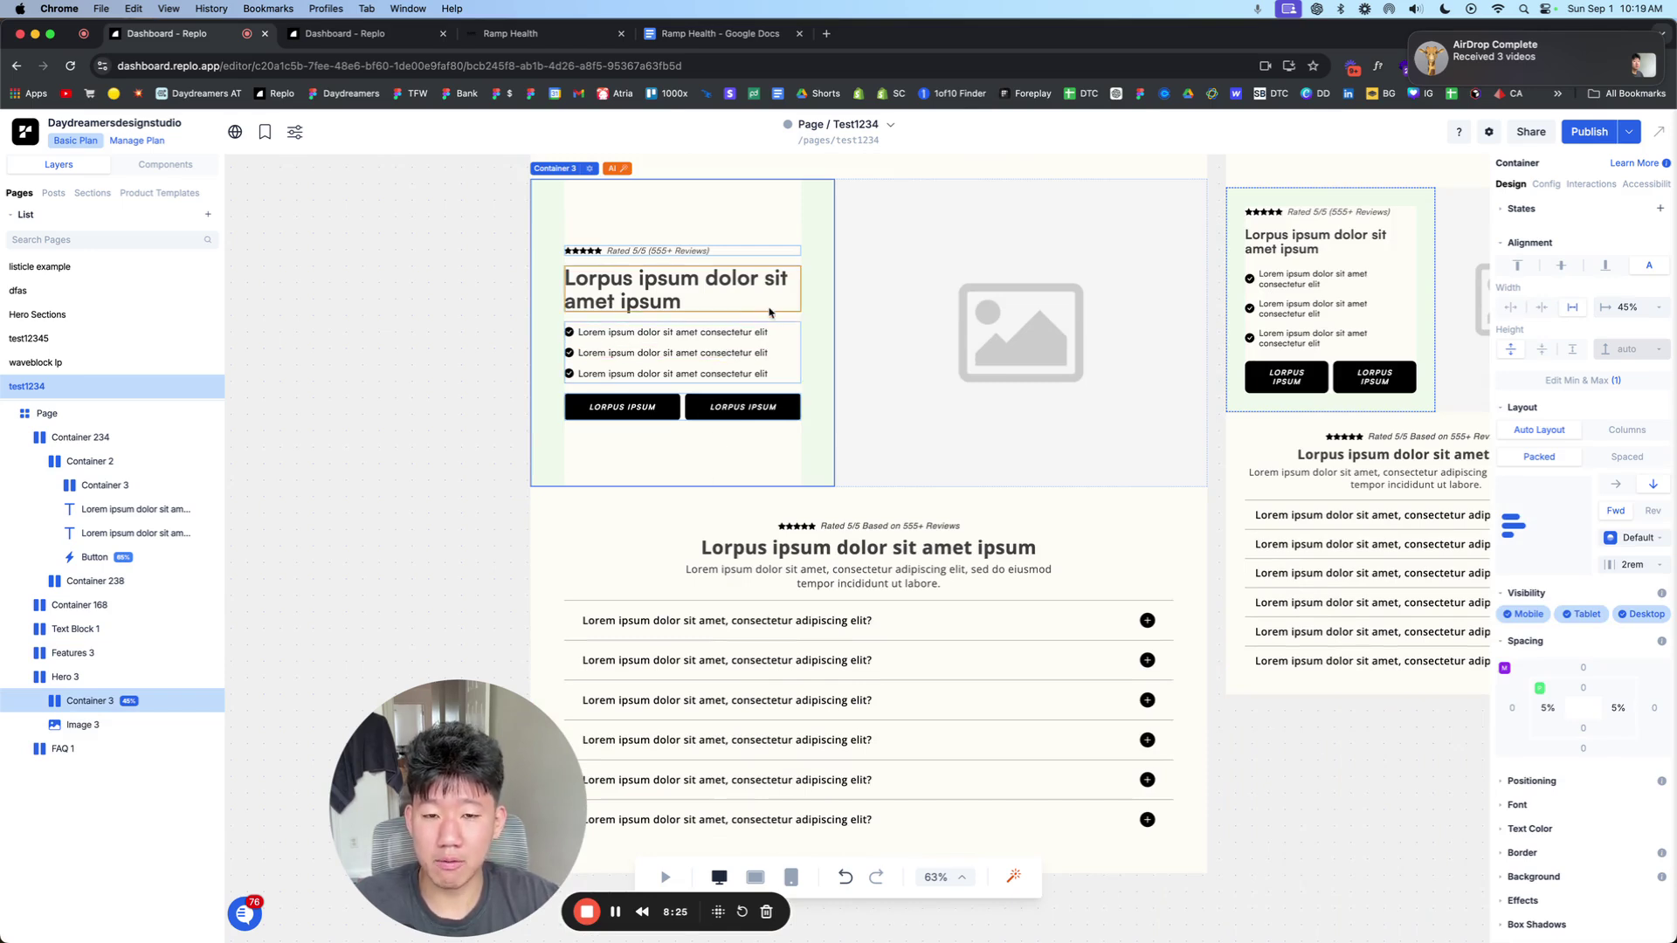
Step: Select the pasted FAQ section and scroll through the Test1234 page
{"action": "left_click", "coordinate": [870, 510]}
{"action": "scroll", "coordinate": [869, 510], "scroll_direction": "down", "scroll_amount": 10}
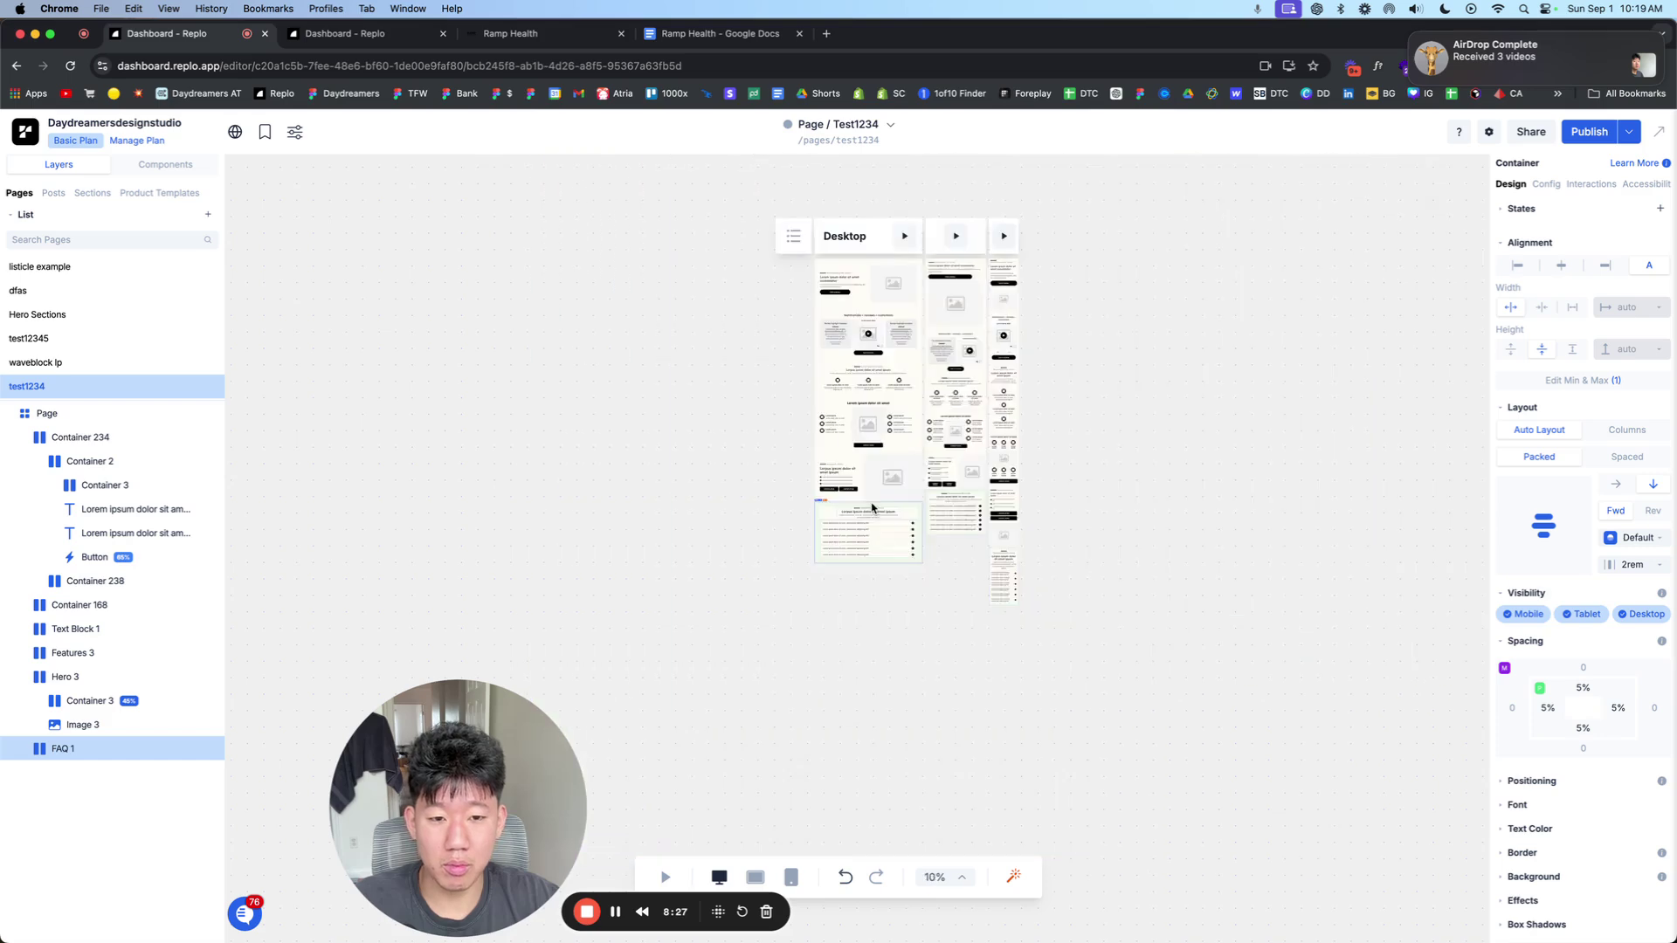
{"action": "scroll", "coordinate": [972, 572], "scroll_direction": "up", "scroll_amount": 6}
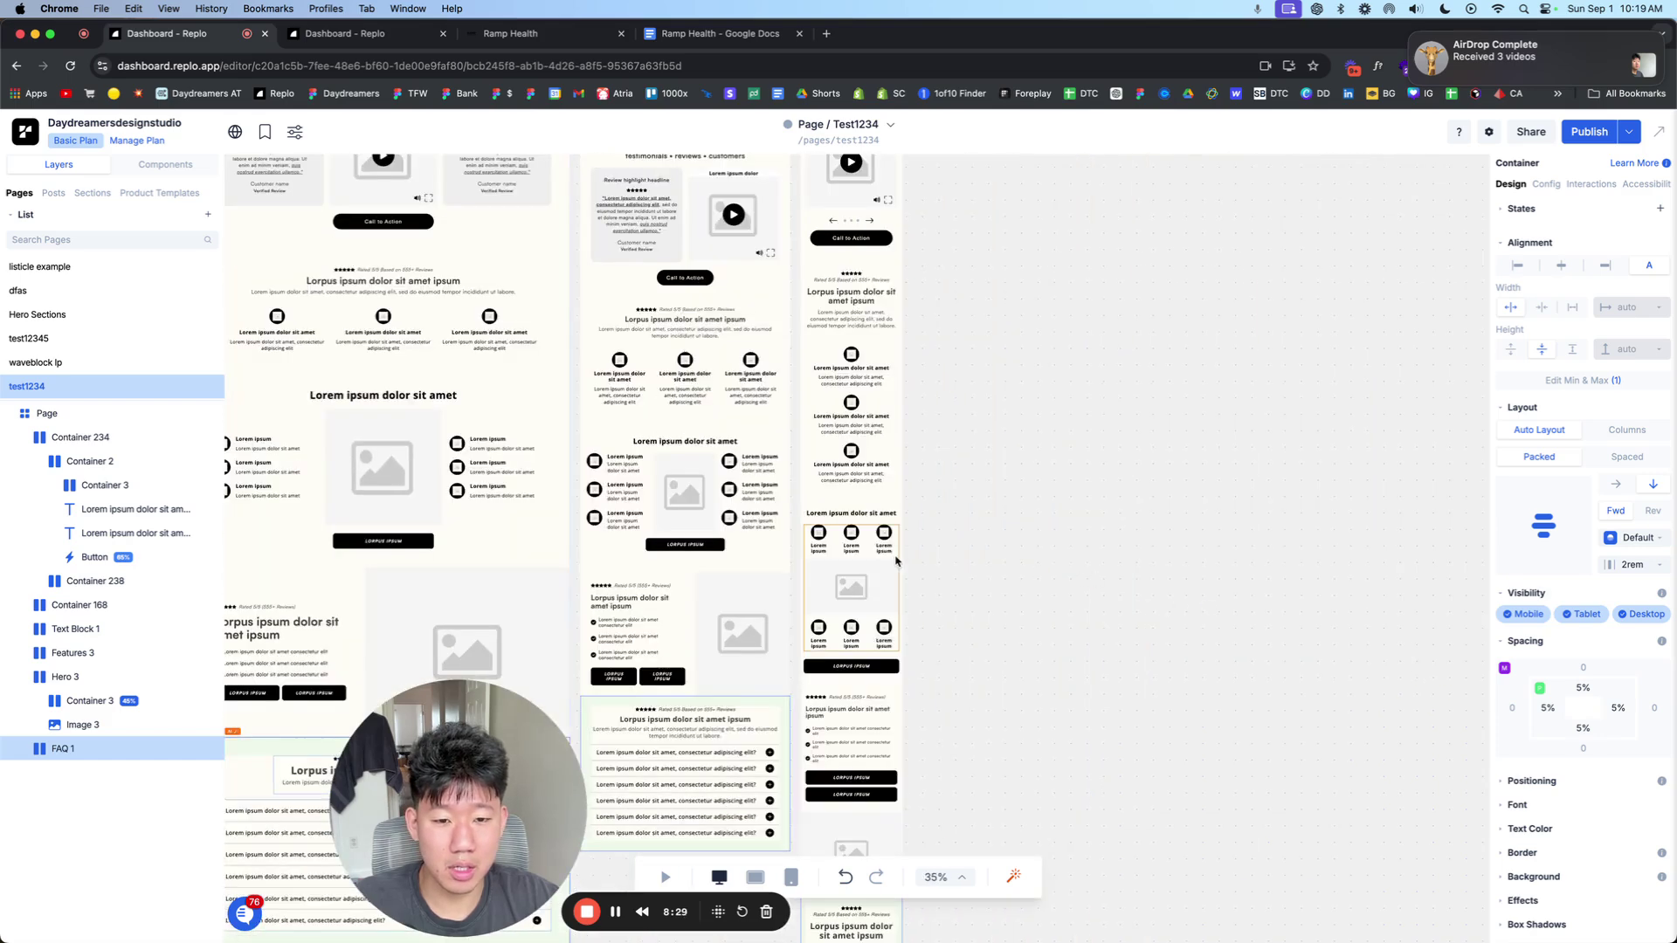
{"action": "scroll", "coordinate": [892, 564], "scroll_direction": "up", "scroll_amount": 5}
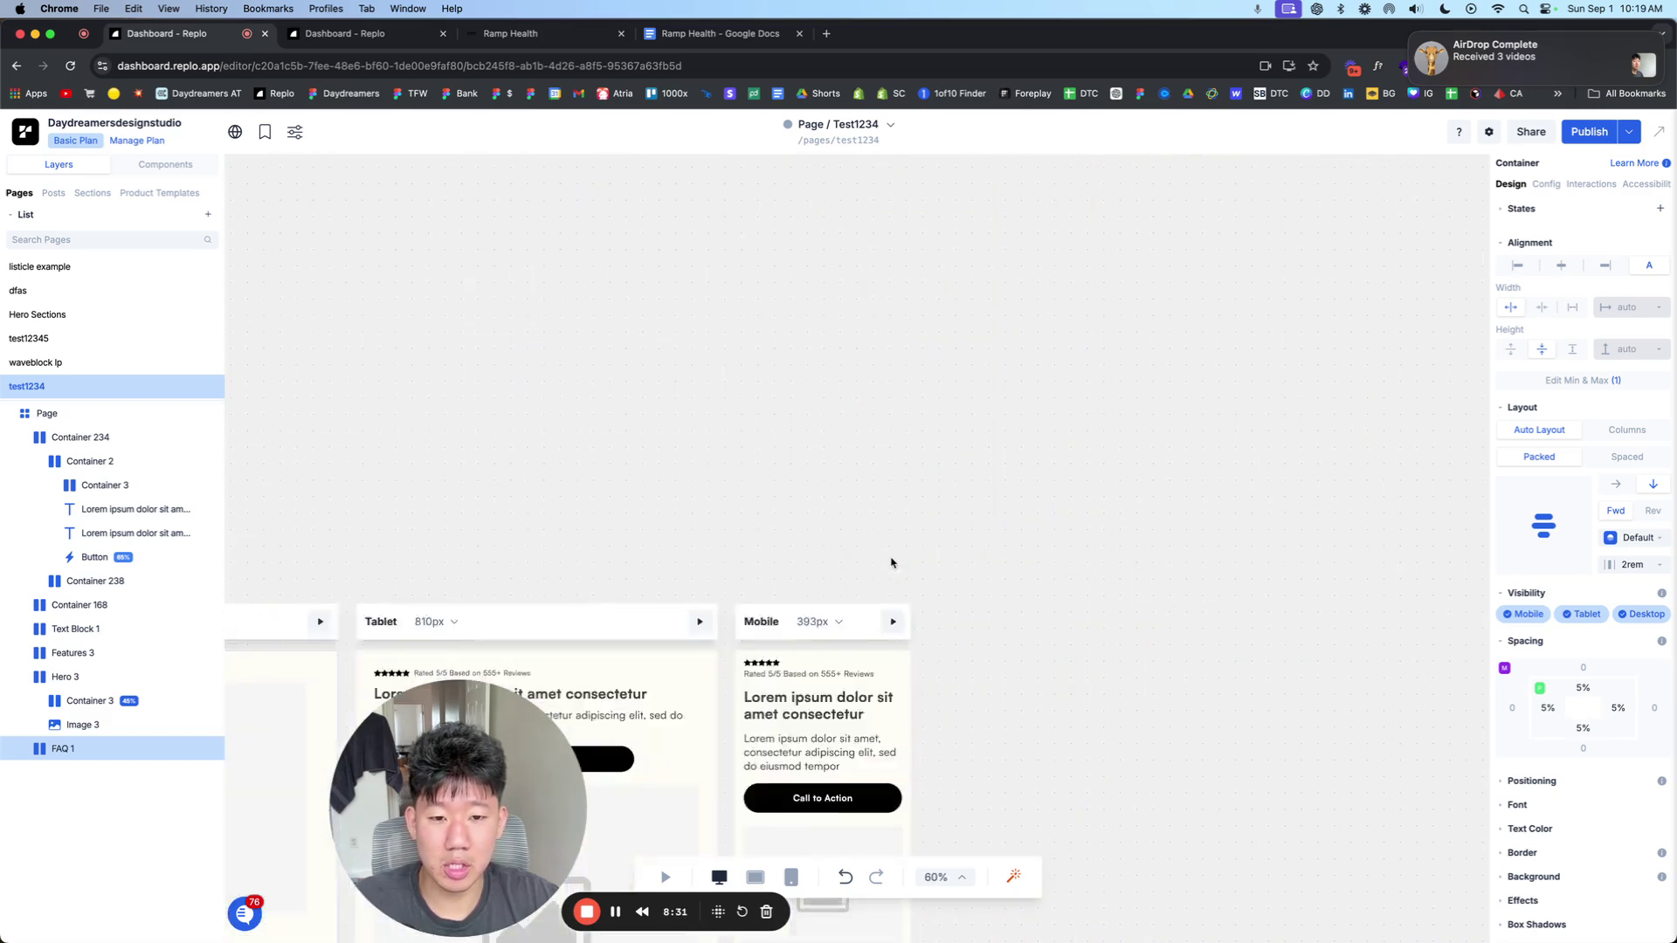
{"action": "scroll", "coordinate": [891, 561], "scroll_direction": "down", "scroll_amount": 5}
{"action": "scroll", "coordinate": [838, 462], "scroll_direction": "down", "scroll_amount": 10}
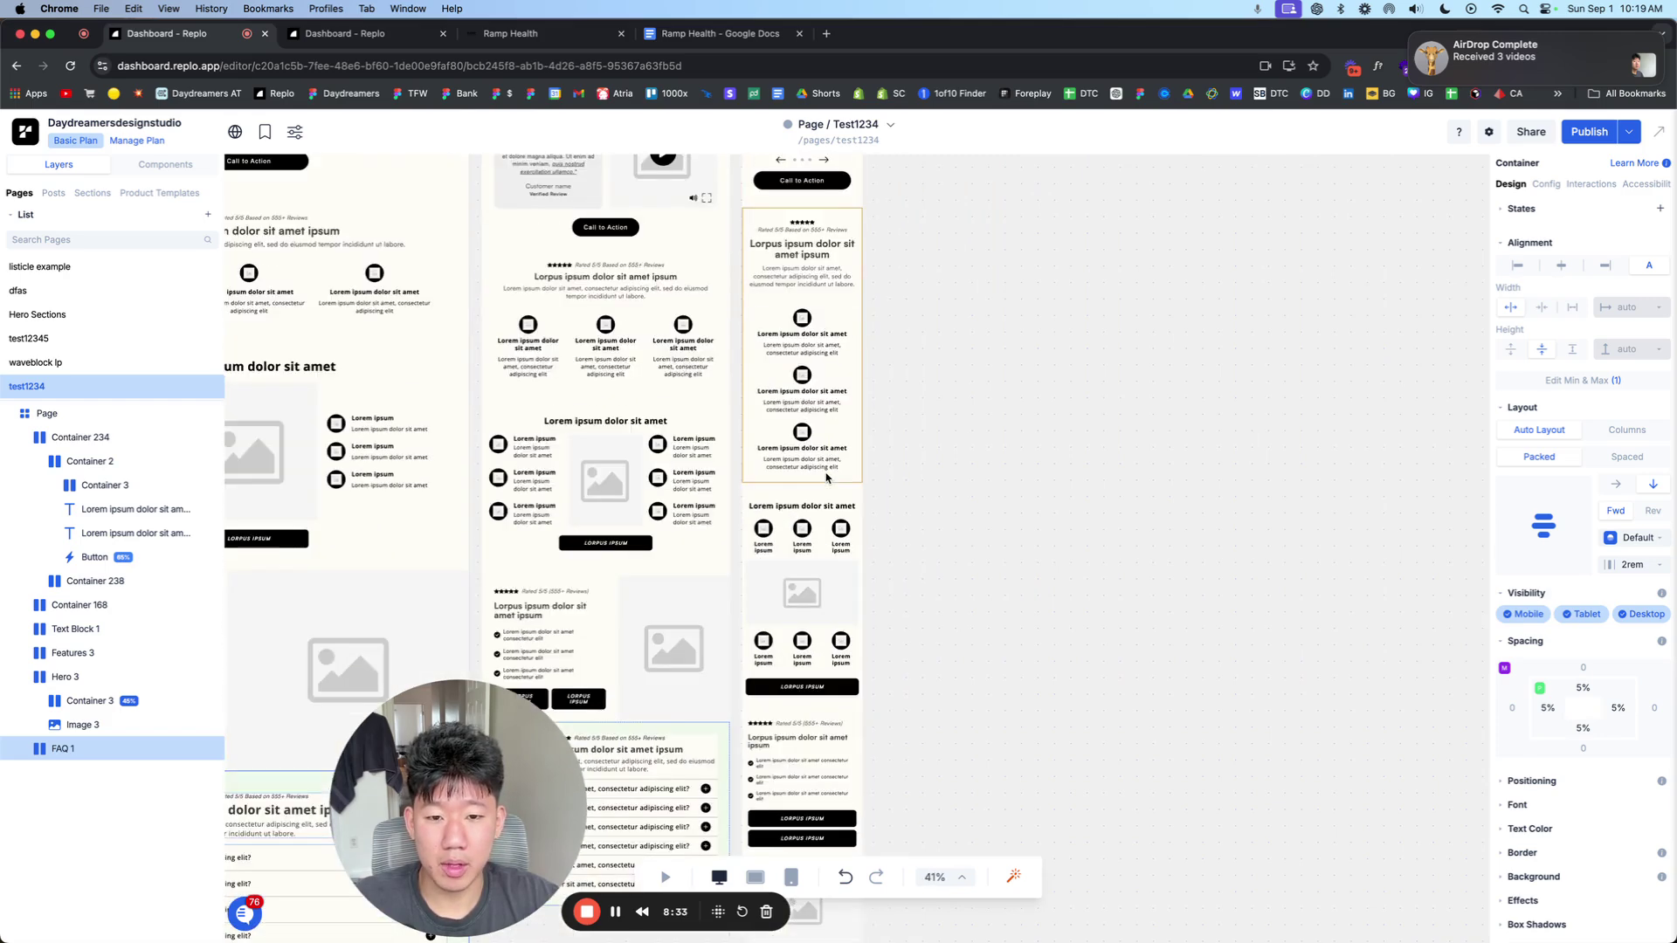
Step: Raise the Features 3 section's top and bottom padding to 8rem
{"action": "left_click", "coordinate": [839, 461]}
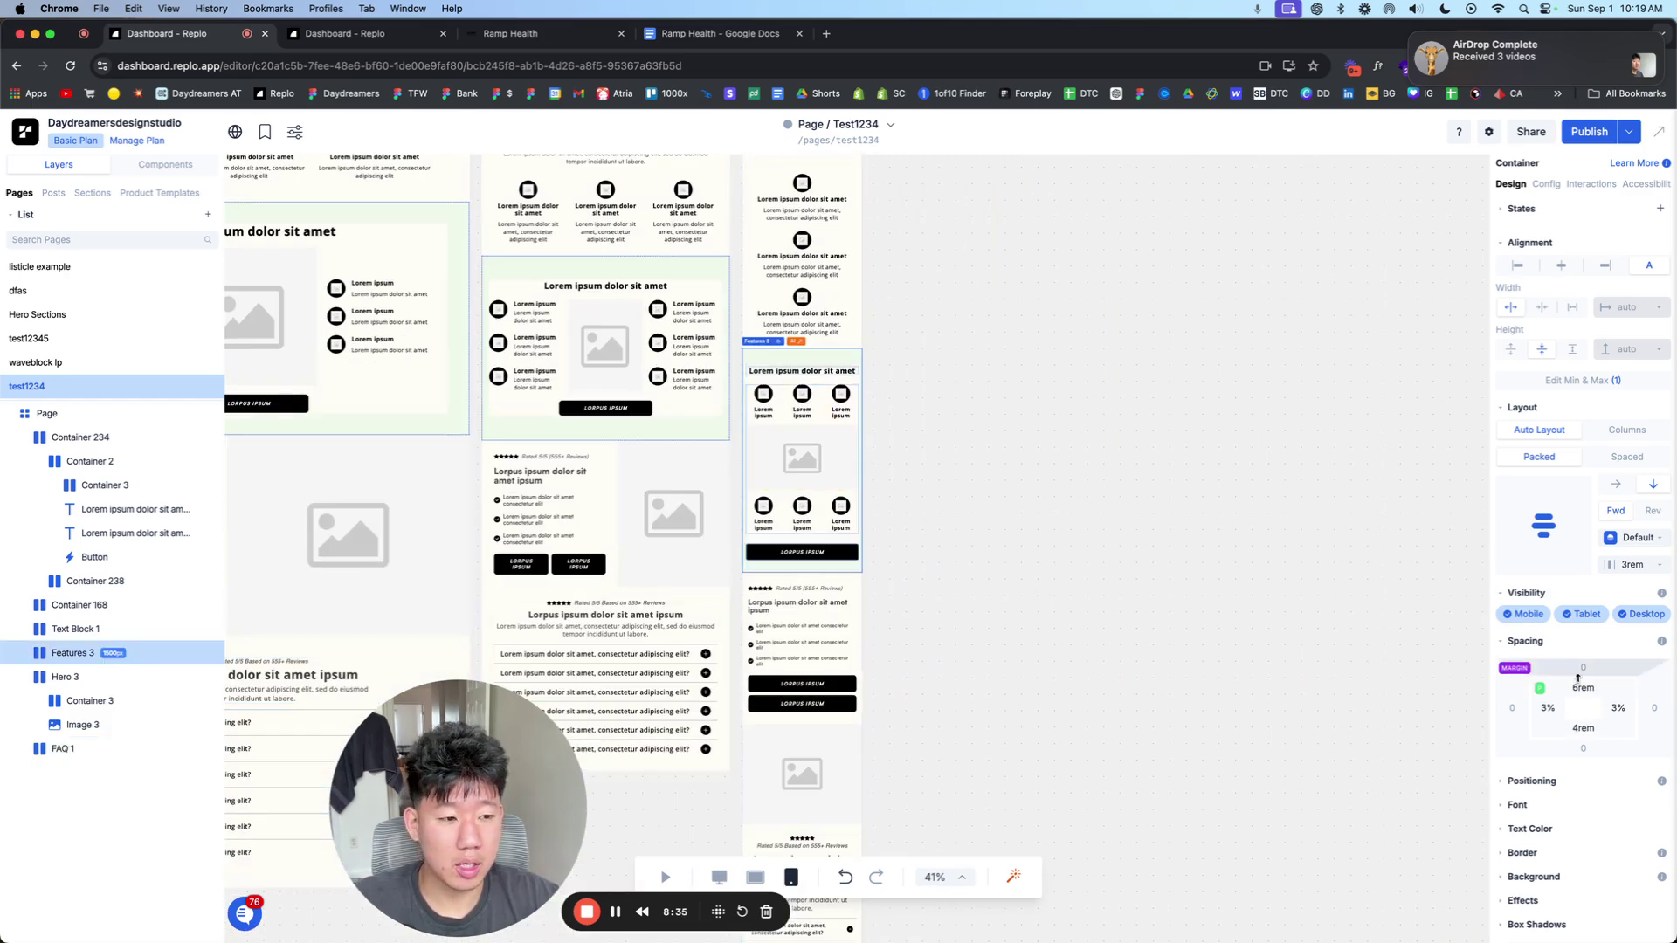
{"action": "left_click_drag", "start_coordinate": [1600, 692], "coordinate": [1594, 694]}
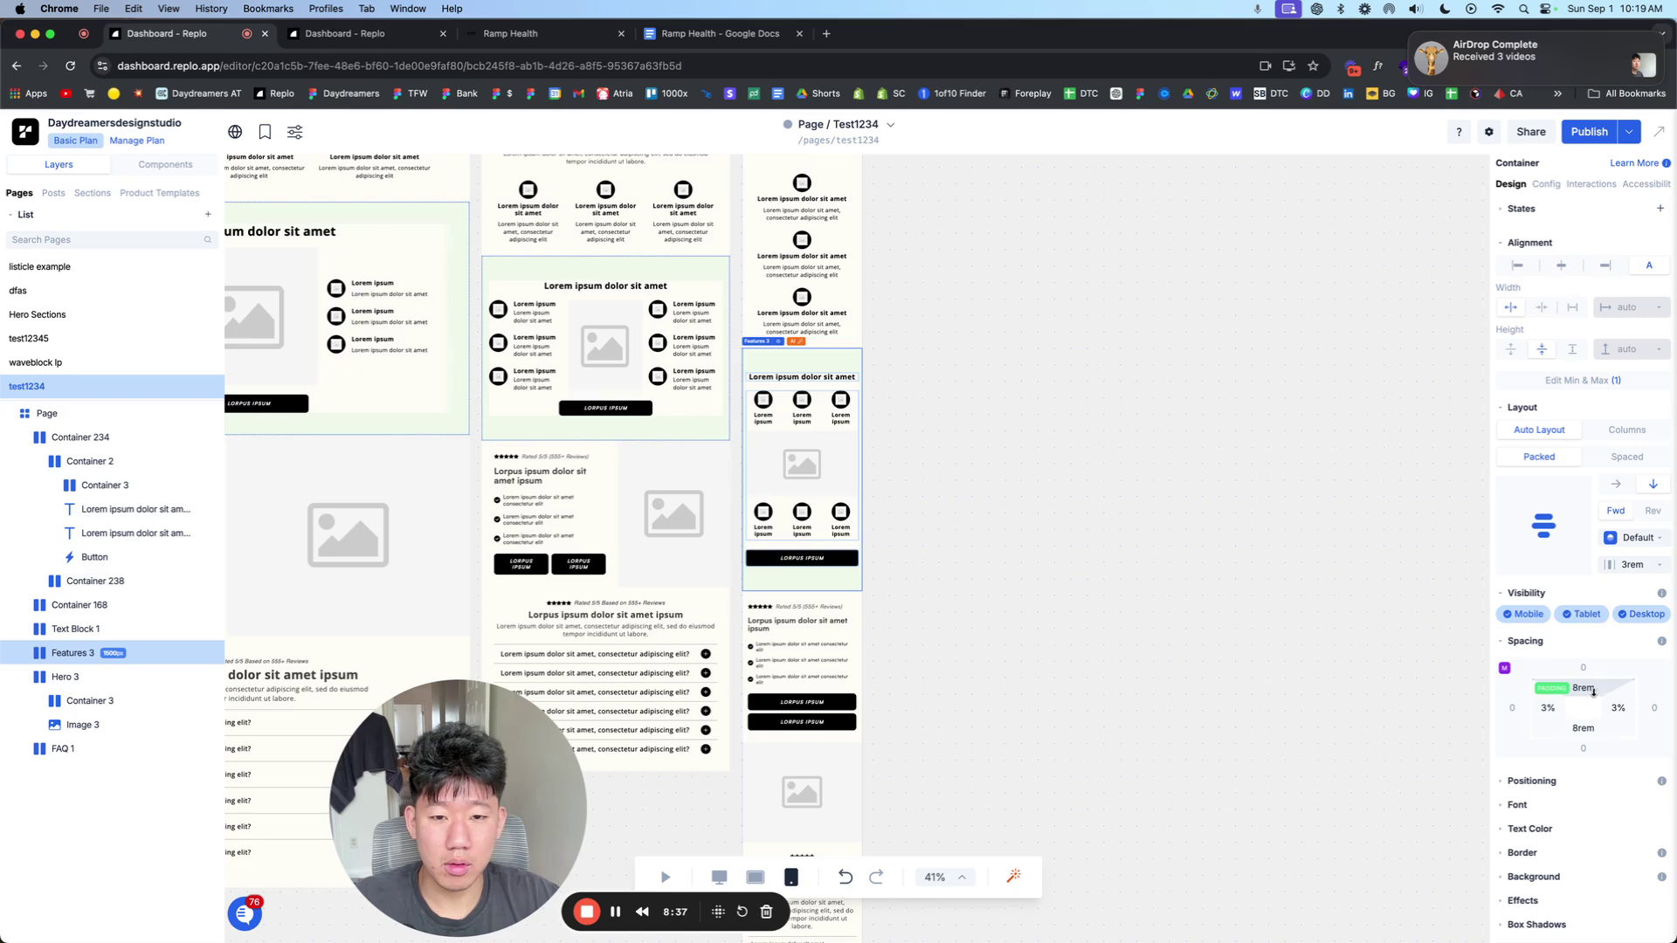
{"action": "left_click", "coordinate": [1171, 584]}
{"action": "scroll", "coordinate": [1123, 569], "scroll_direction": "up", "scroll_amount": 8}
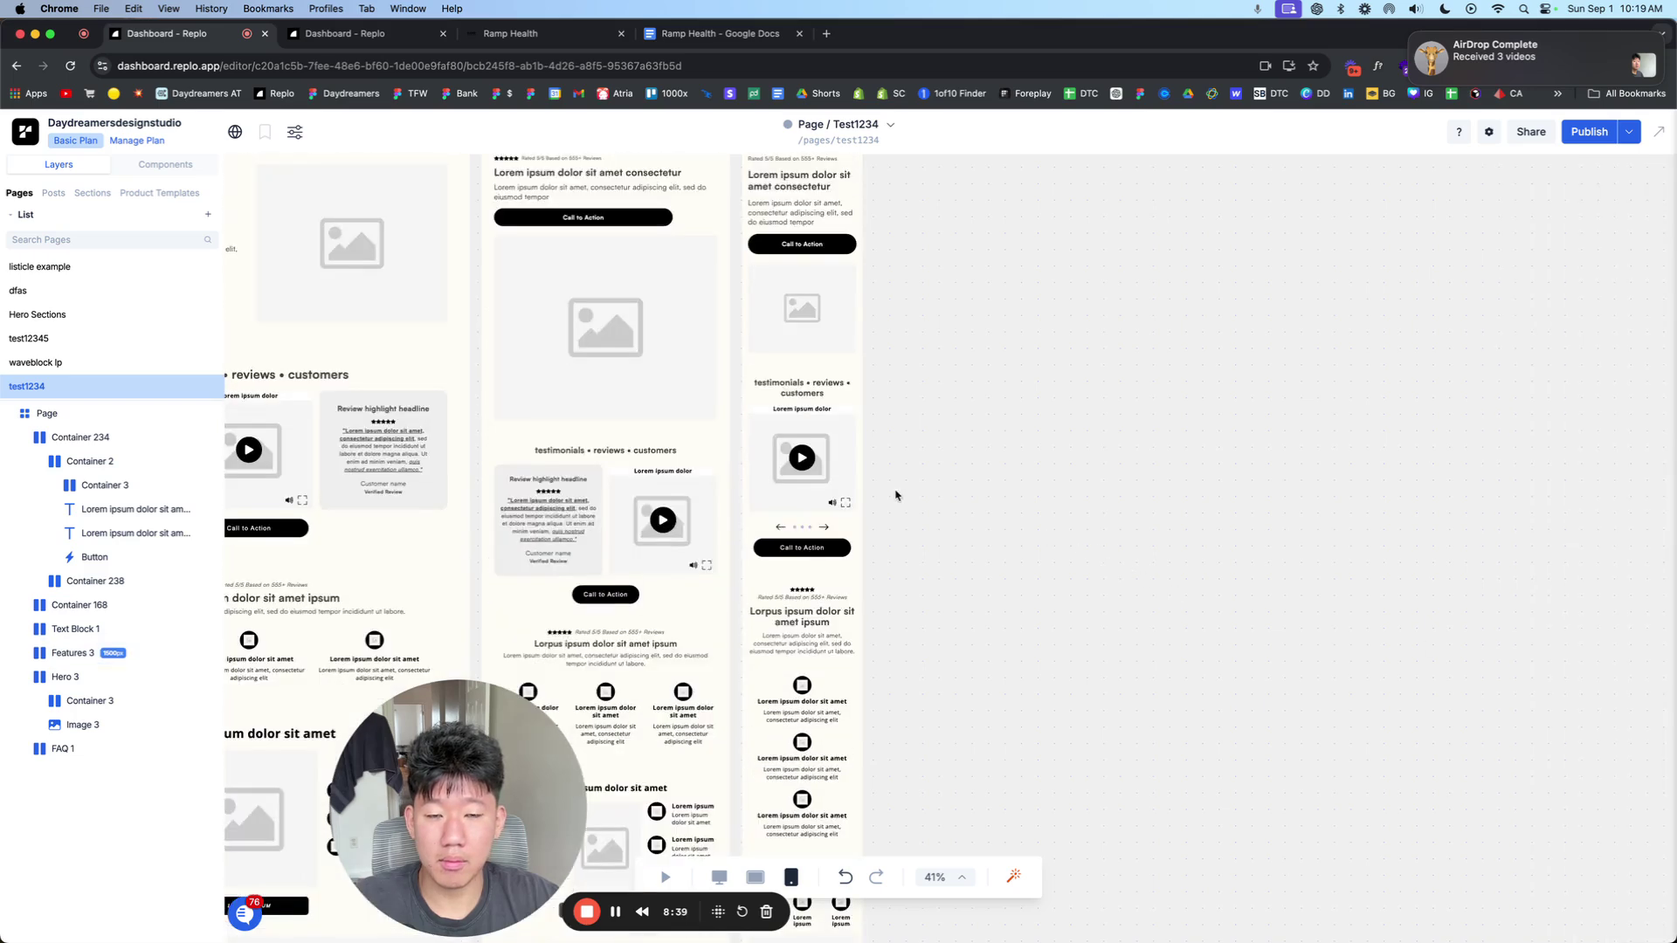
{"action": "scroll", "coordinate": [895, 495], "scroll_direction": "up", "scroll_amount": 4}
{"action": "scroll", "coordinate": [895, 496], "scroll_direction": "left", "scroll_amount": 6}
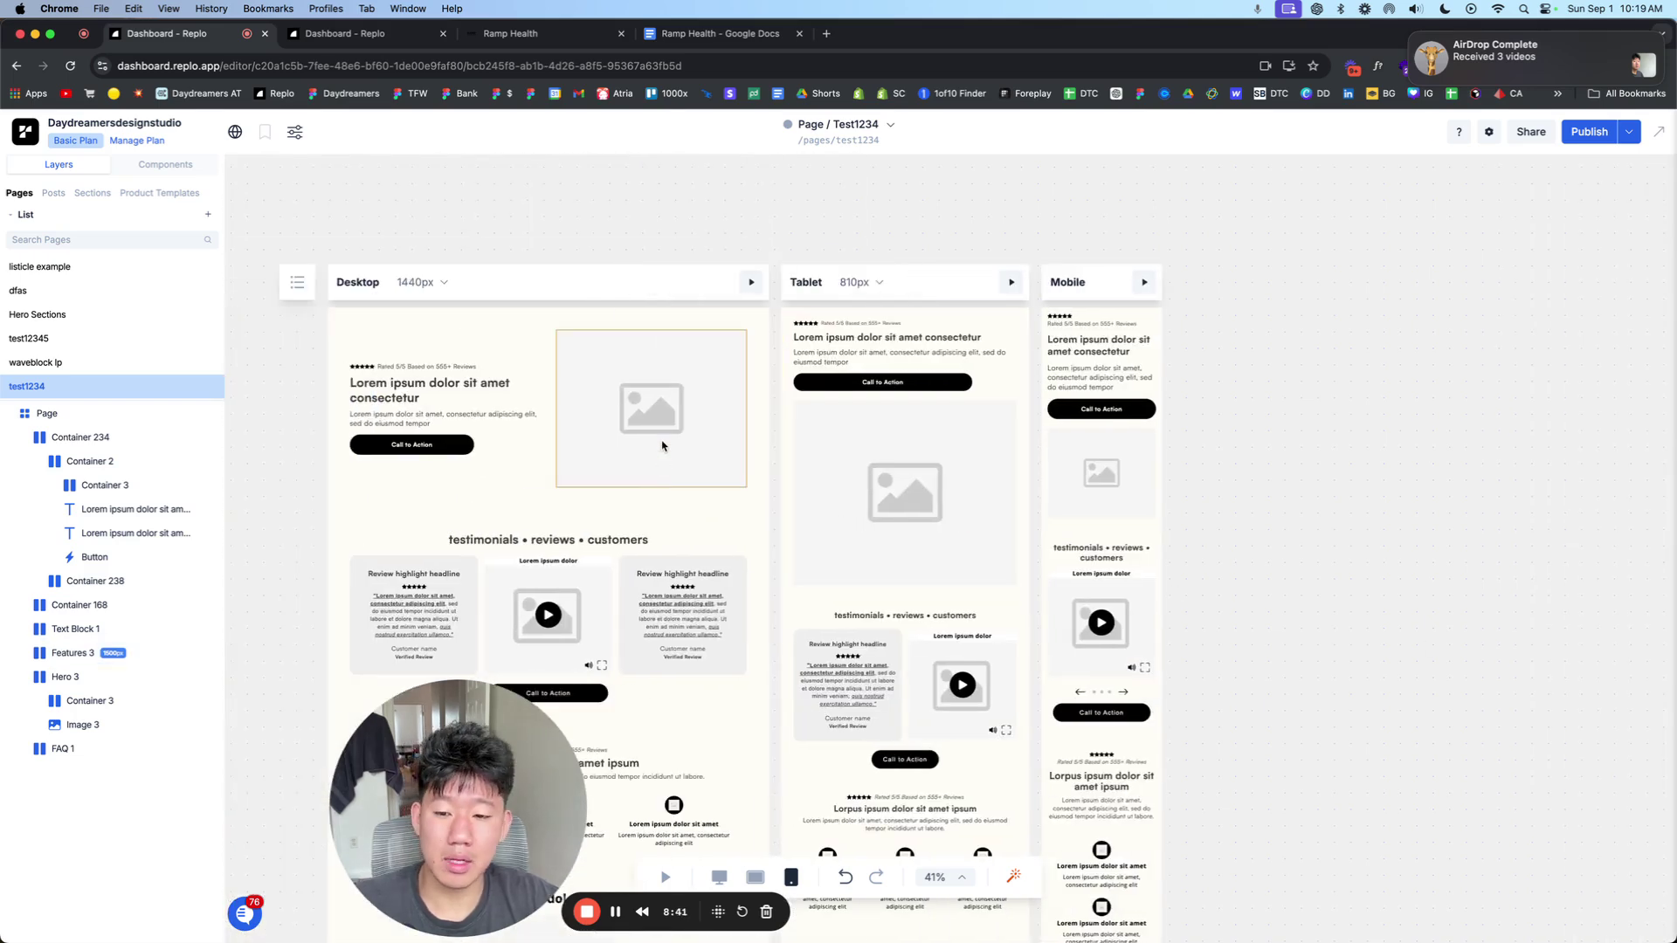
{"action": "scroll", "coordinate": [630, 475], "scroll_direction": "left", "scroll_amount": 3}
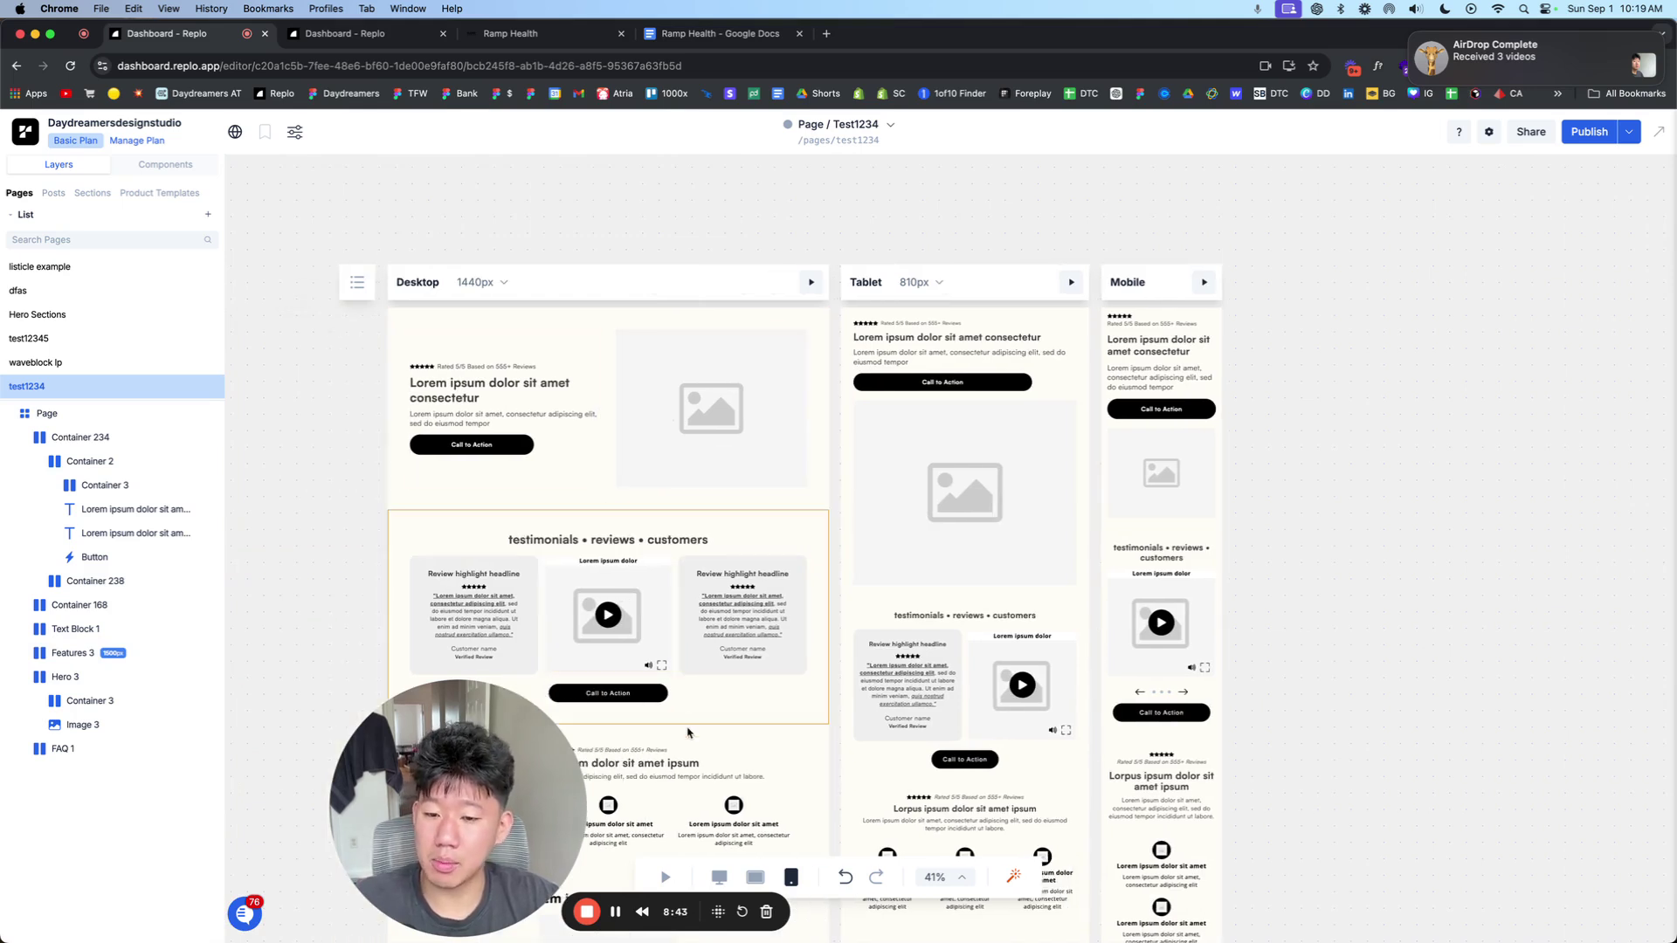